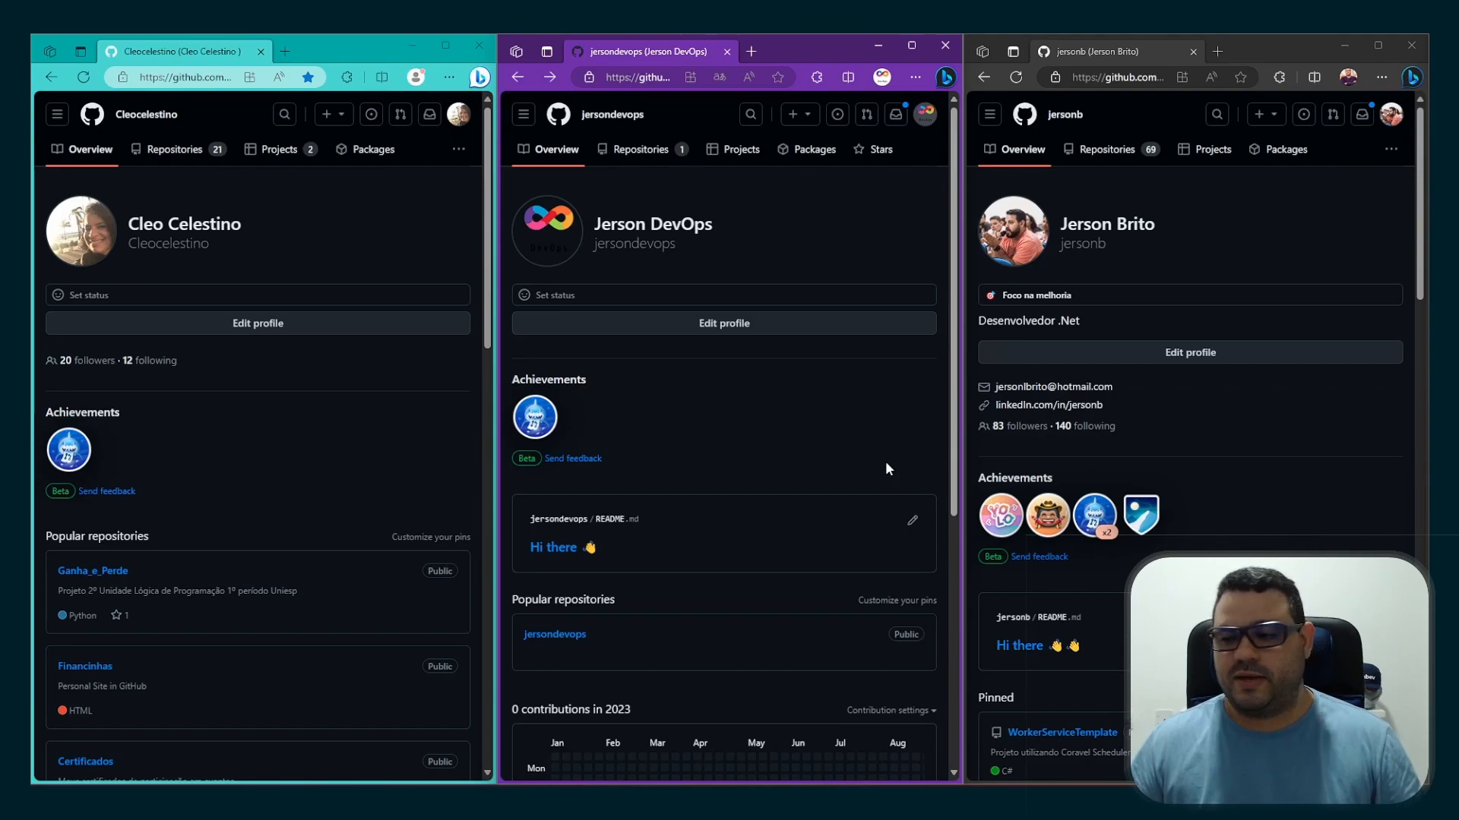
# Start a new organization on the Free plan from the DevOps account's profile window
pyautogui.click(919, 47)
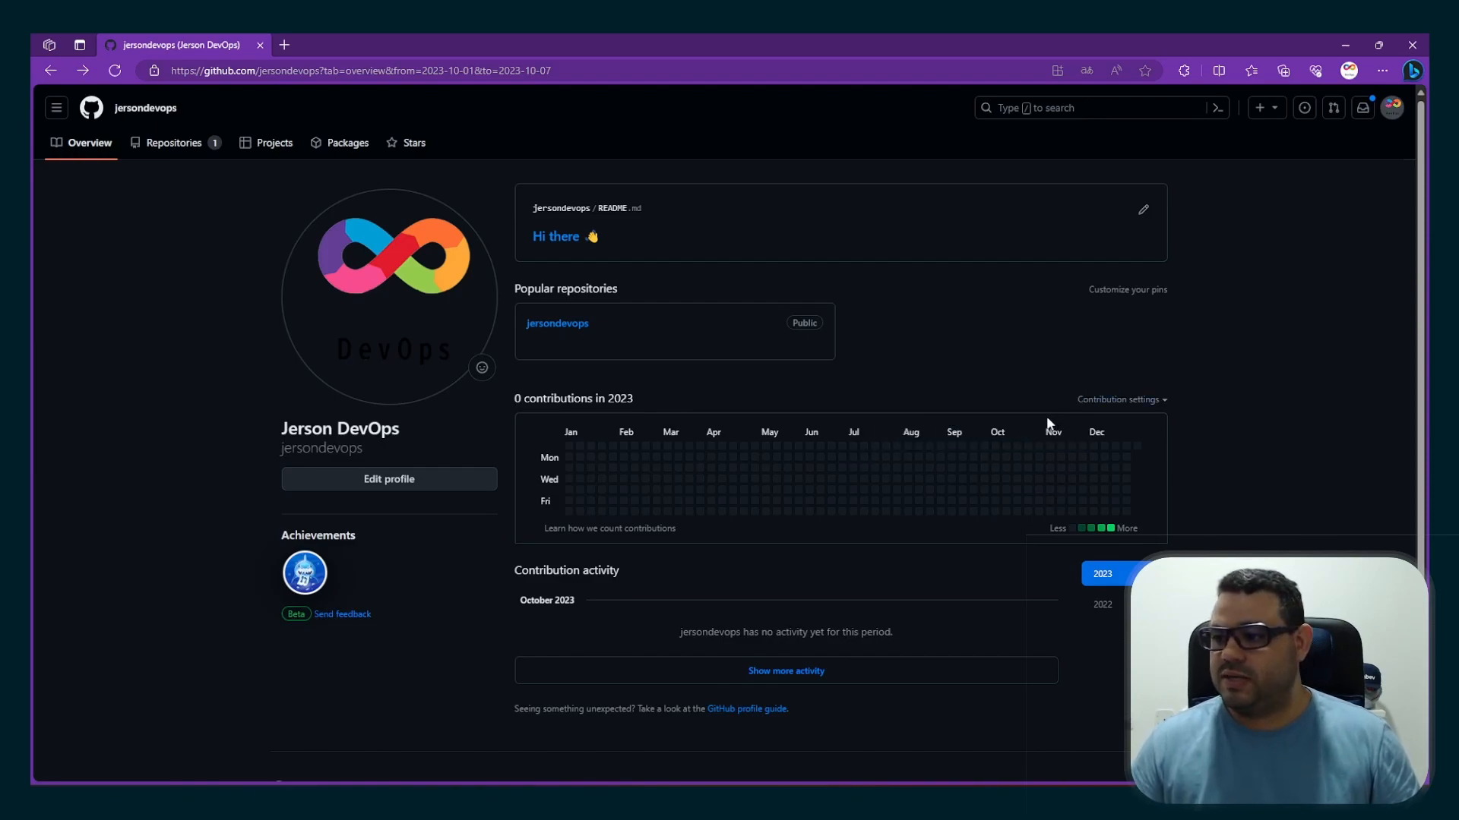
pyautogui.click(1276, 110)
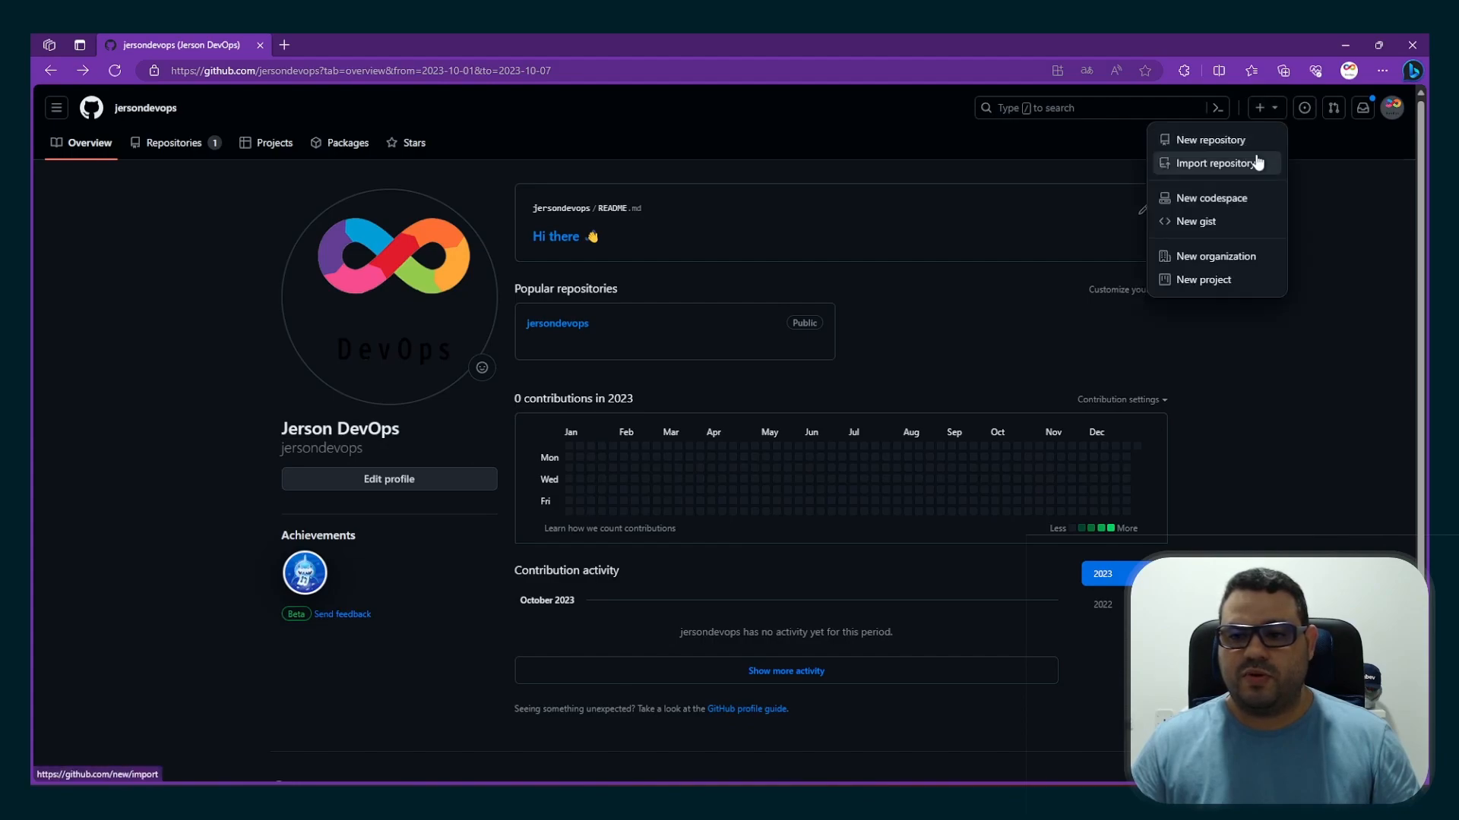
pyautogui.click(1211, 266)
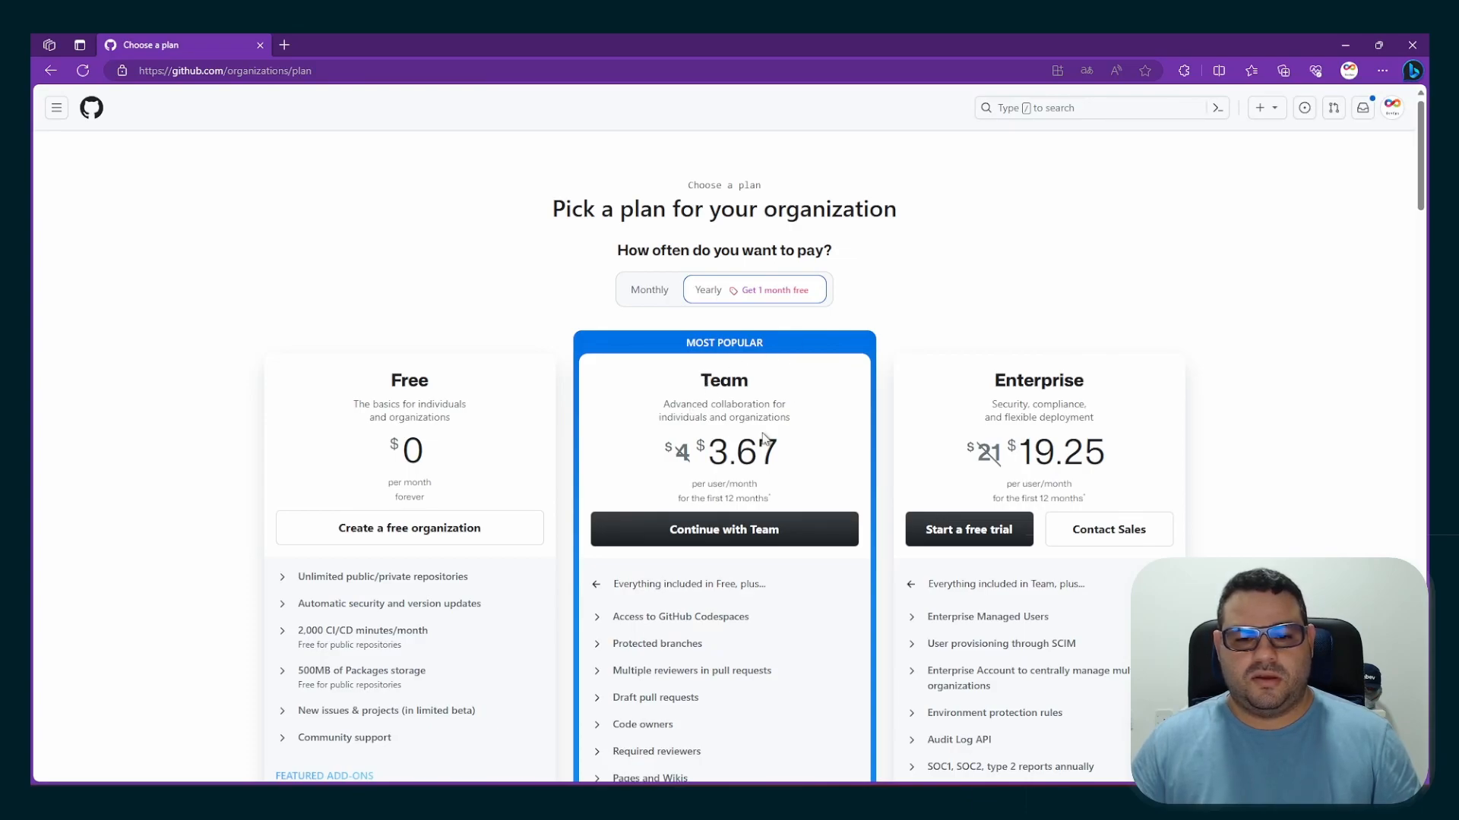
pyautogui.scroll(-1, 423, 498)
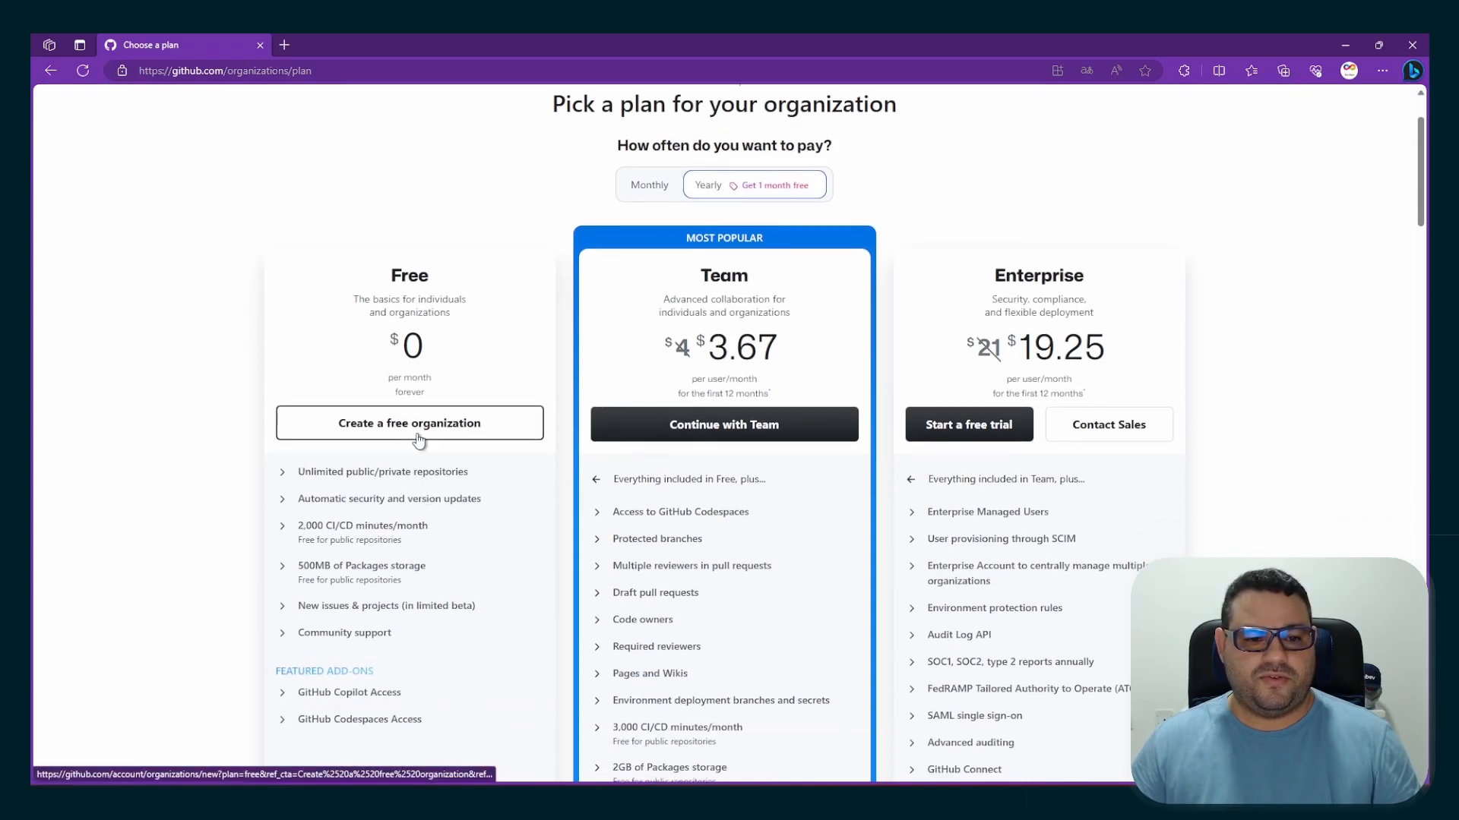
pyautogui.click(721, 434)
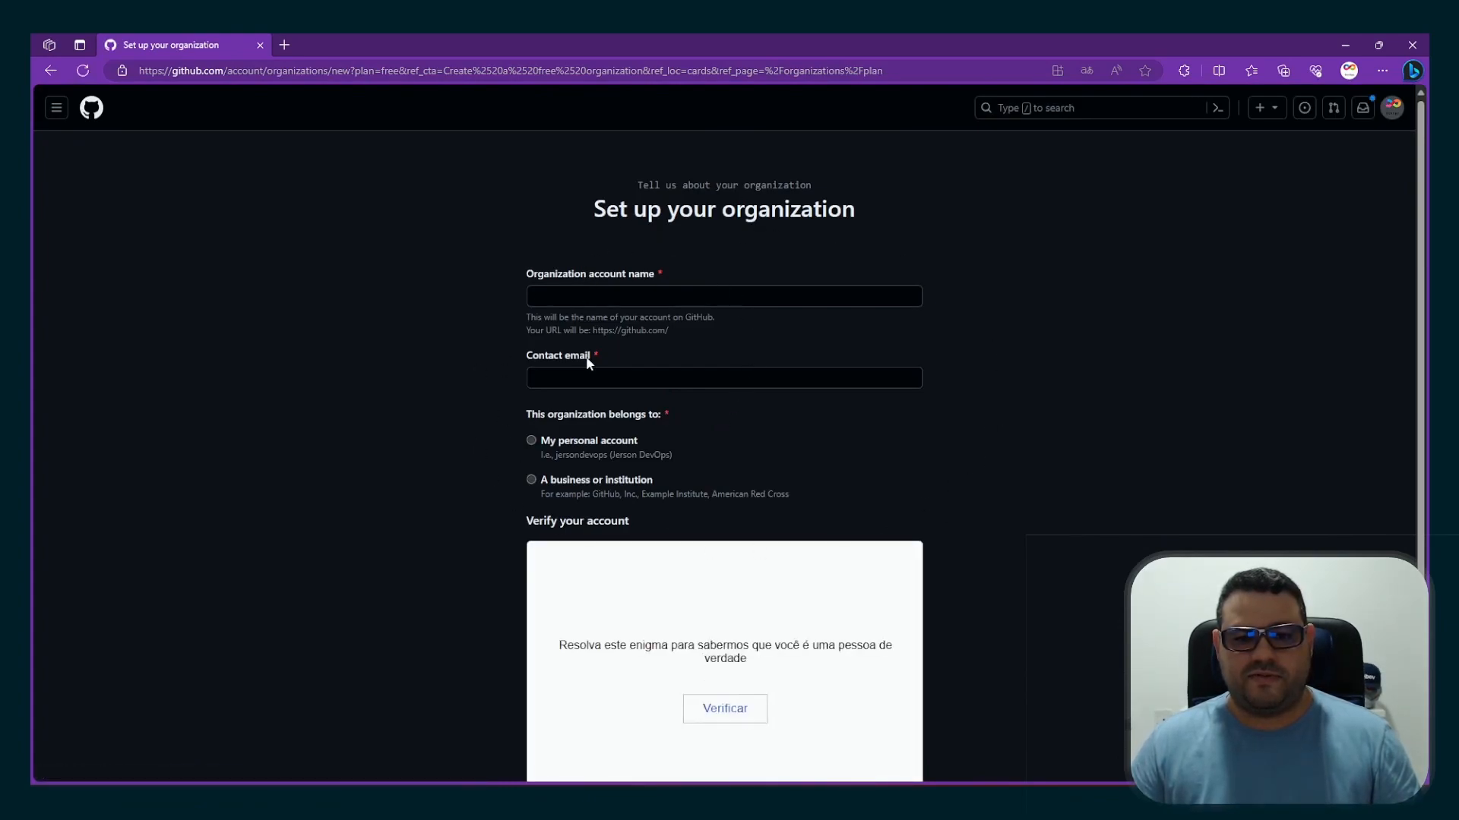
# Enter Exemplo01 as the organization account name
pyautogui.click(700, 299)
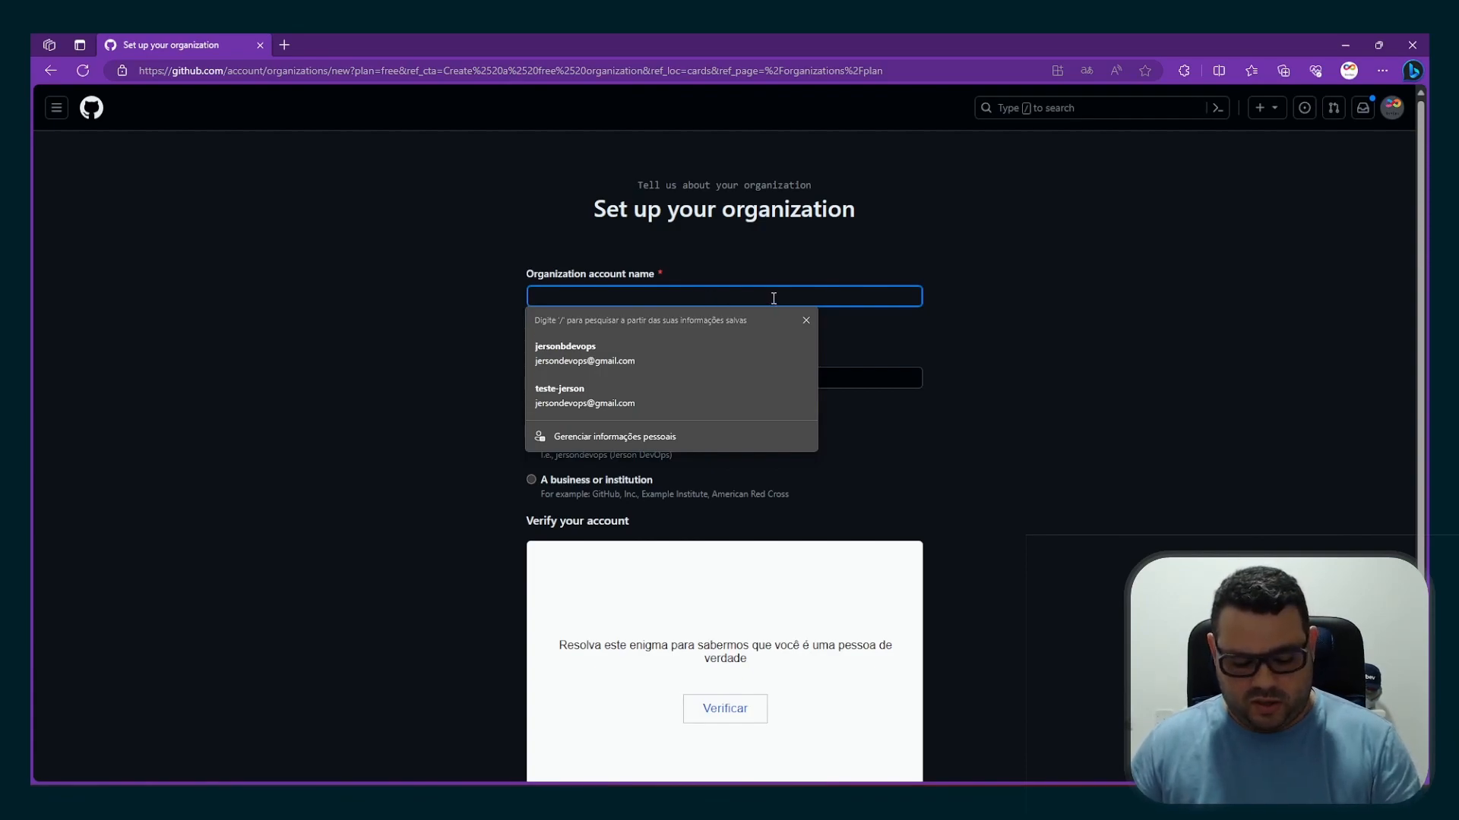
pyautogui.write('Exemplo01')
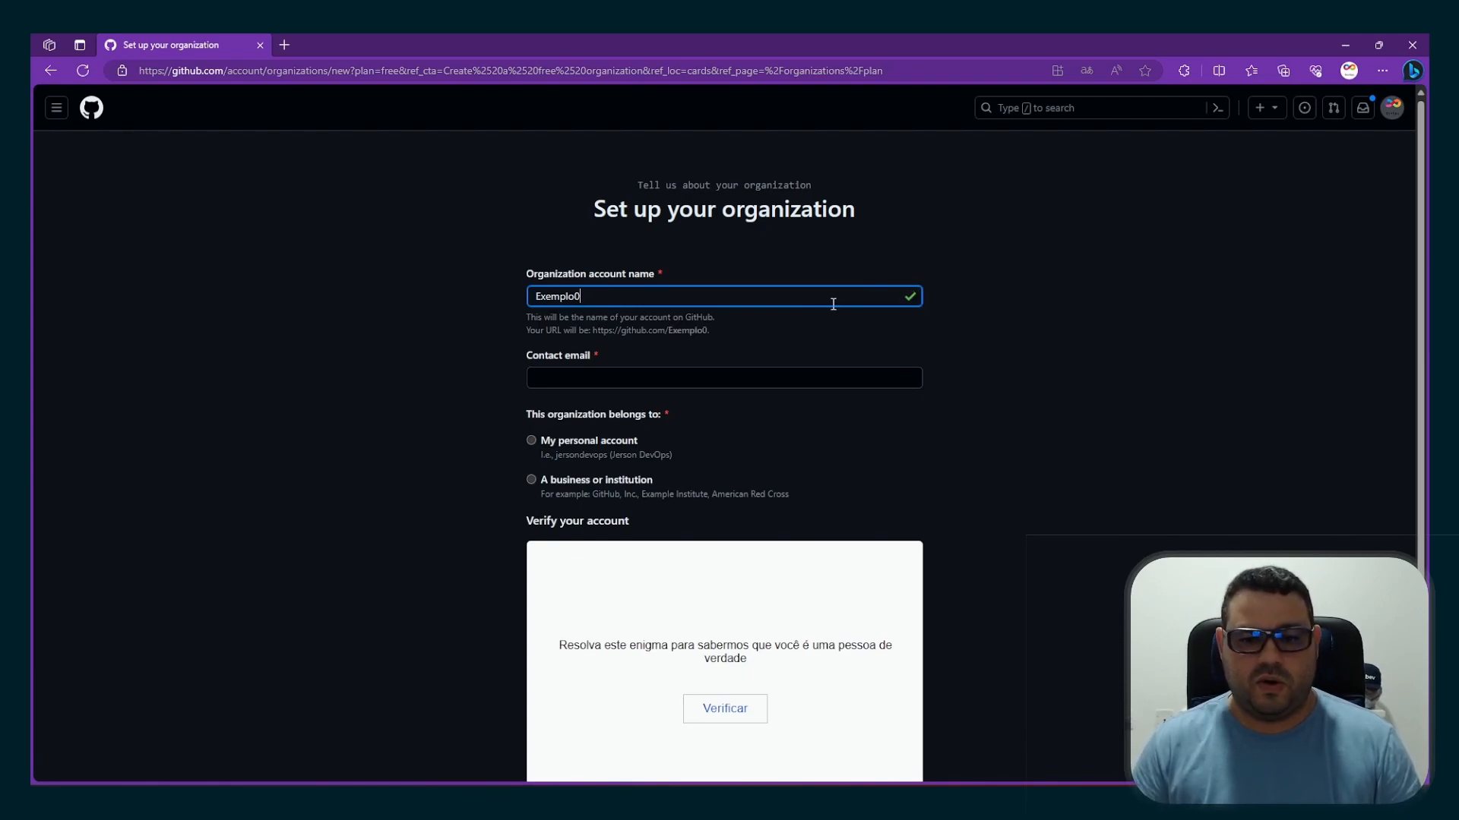
pyautogui.press('BackSpace')
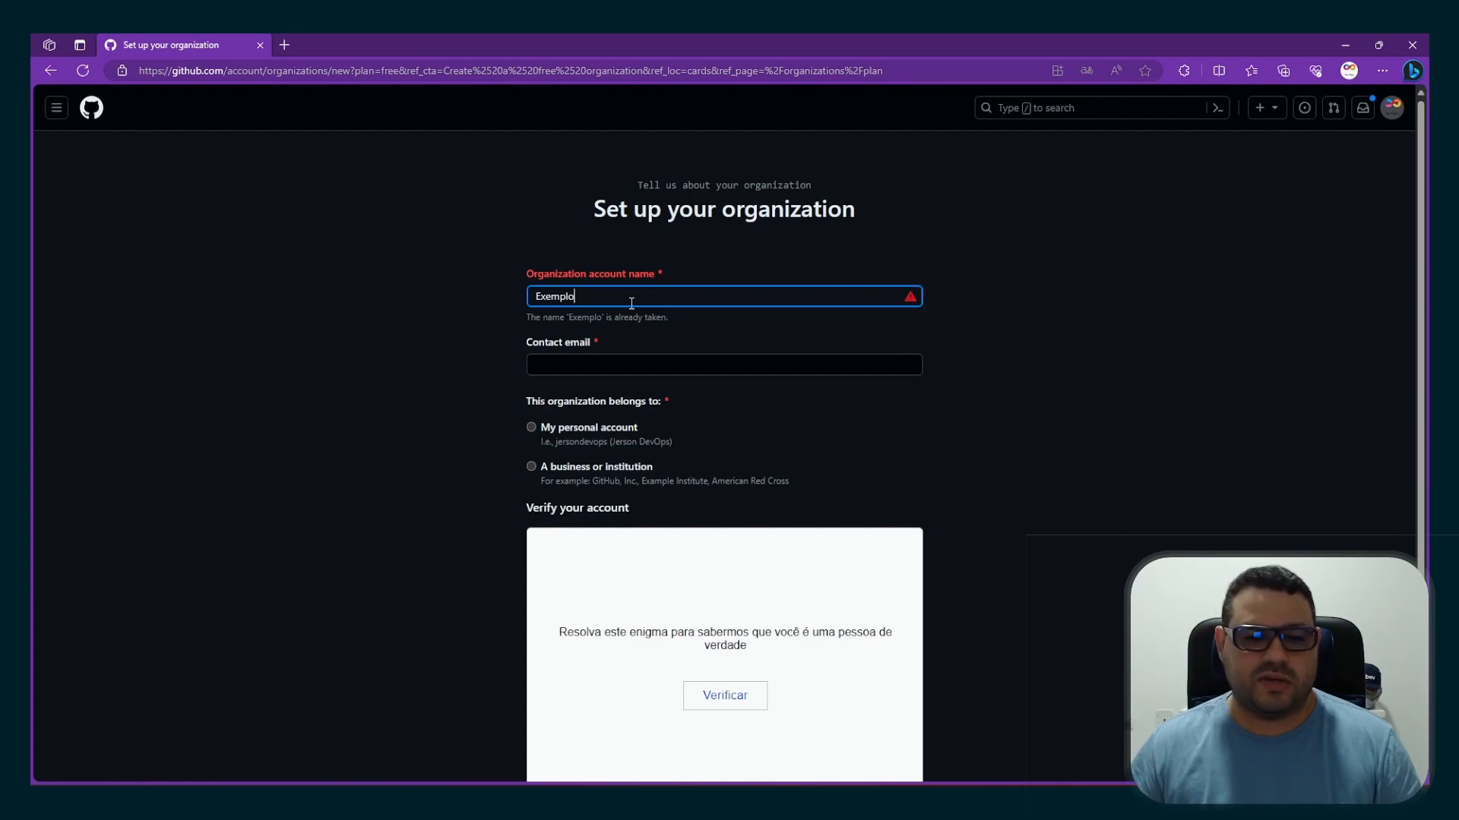
pyautogui.write('01')
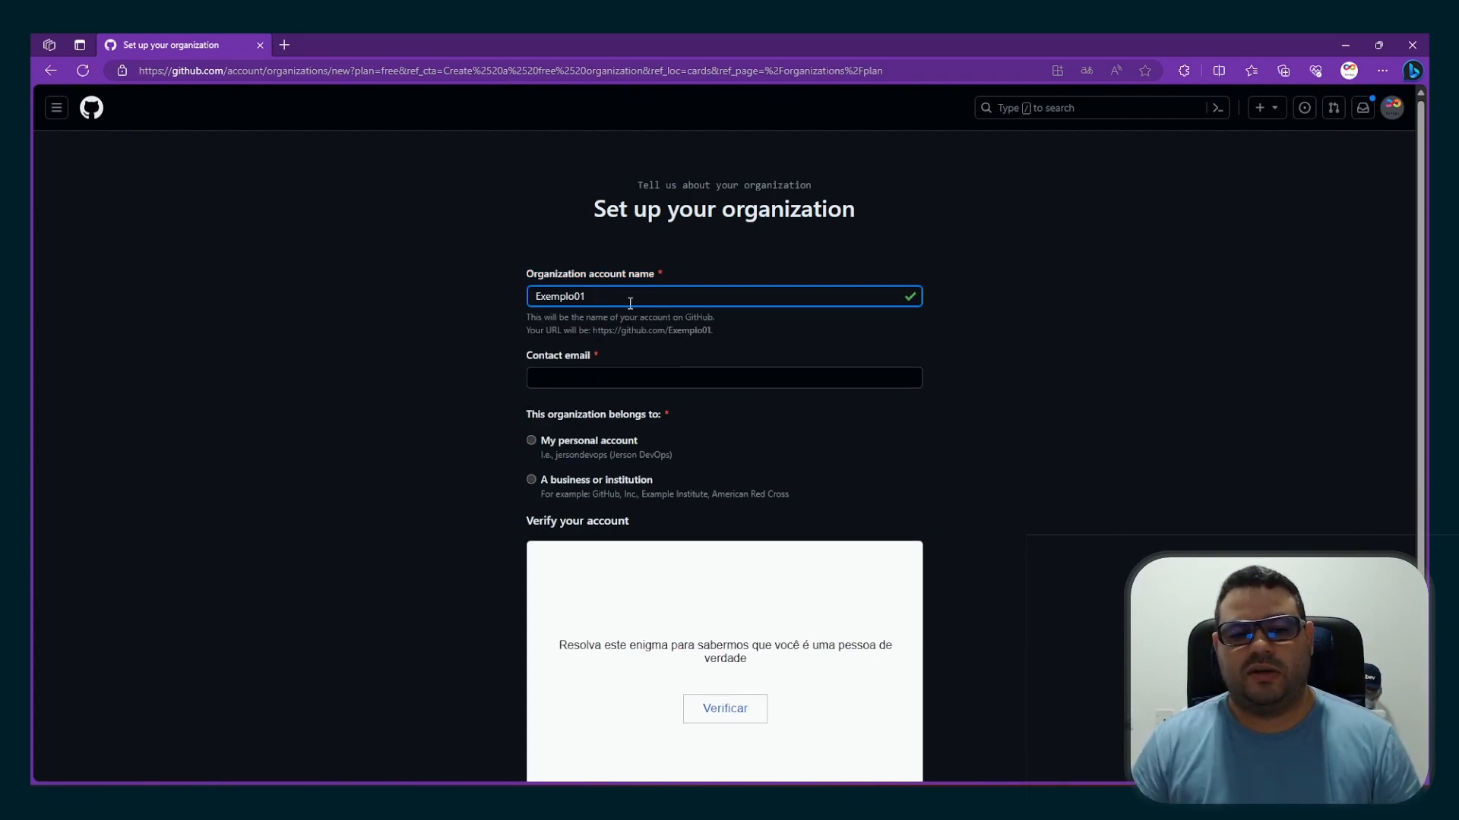
# Fill in the saved contact e-mail and set the organization as belonging to the personal account
pyautogui.click(623, 377)
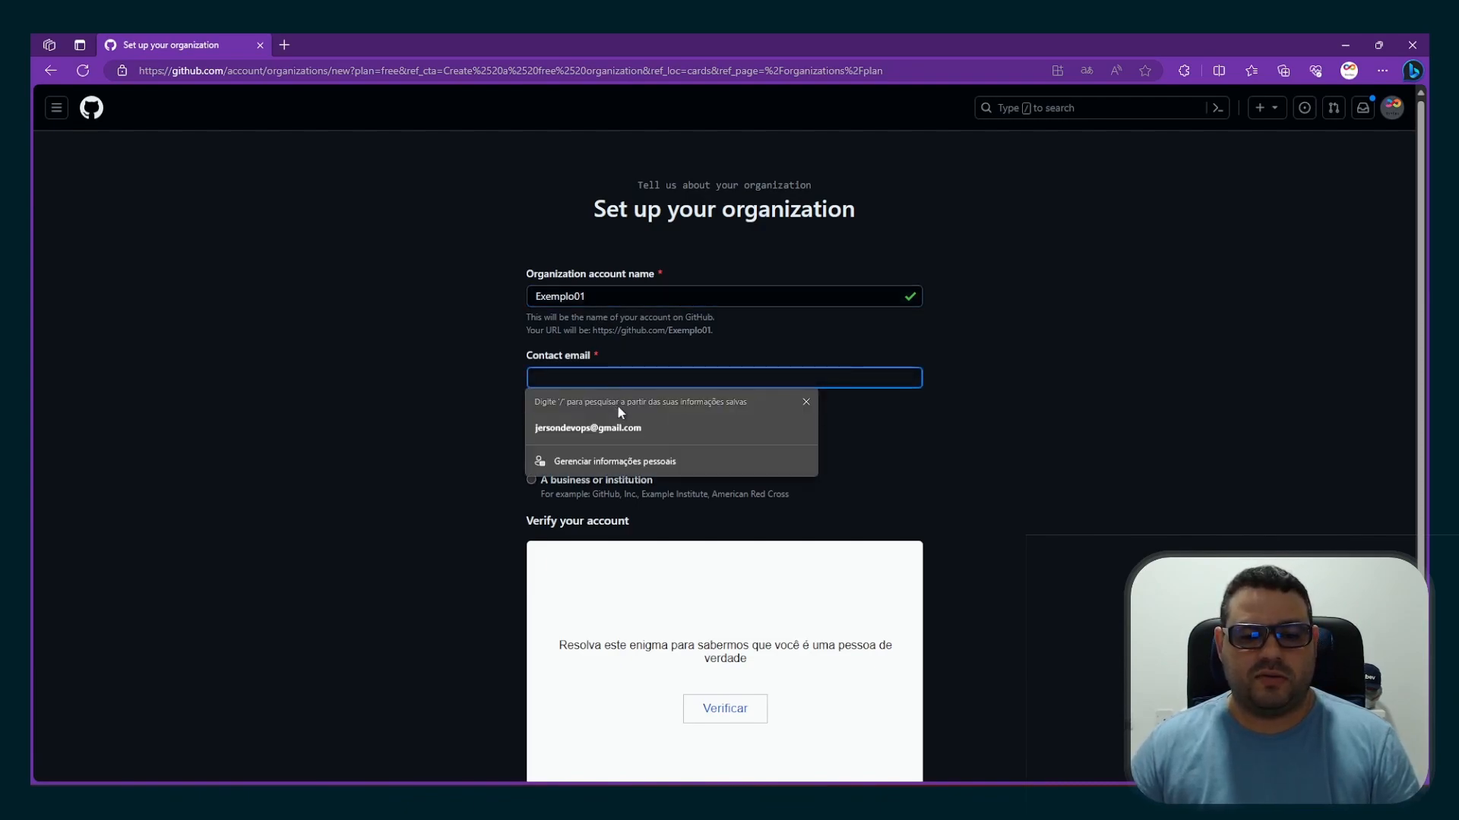
pyautogui.click(601, 428)
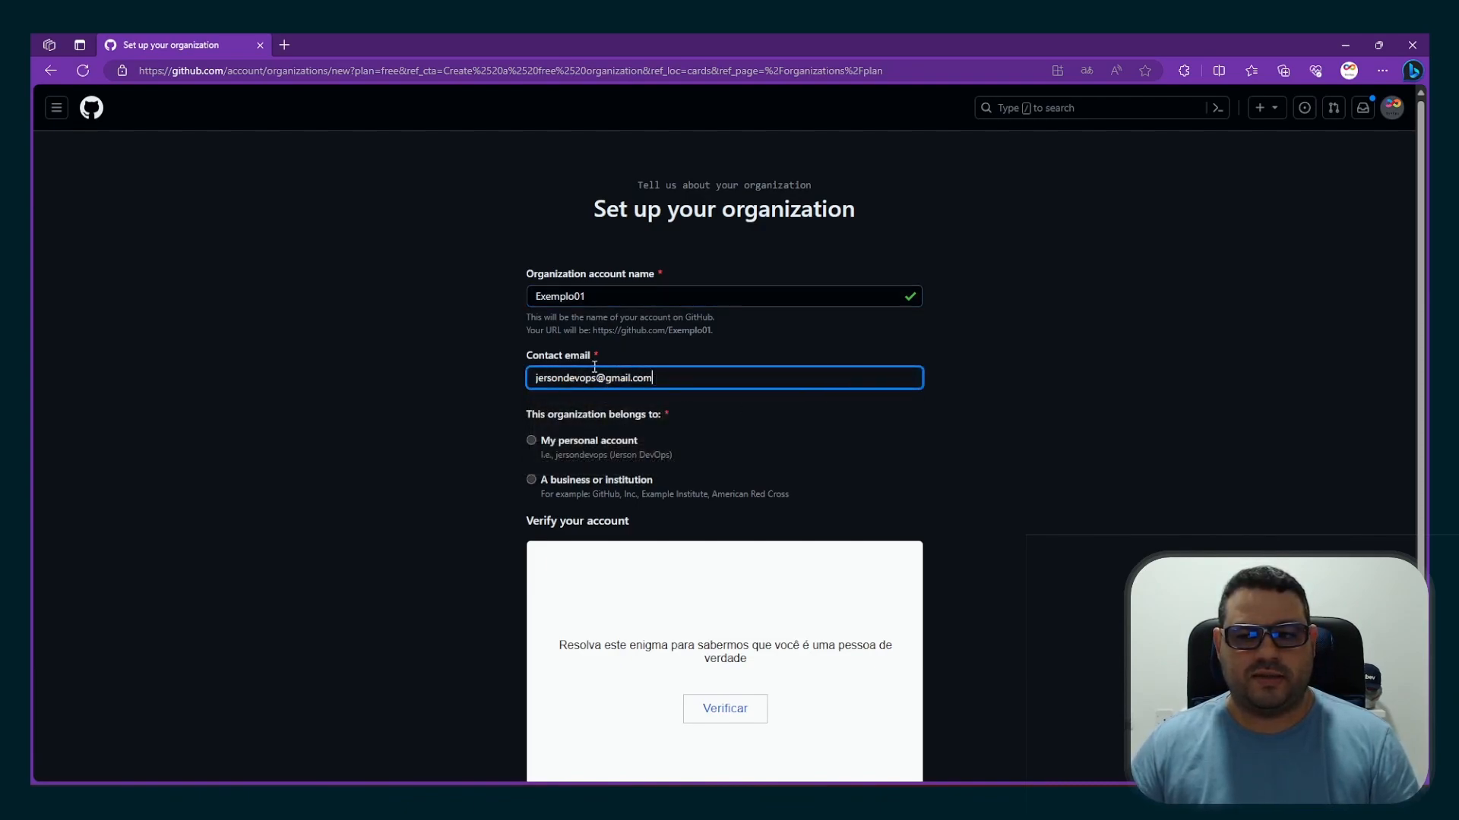
pyautogui.click(530, 442)
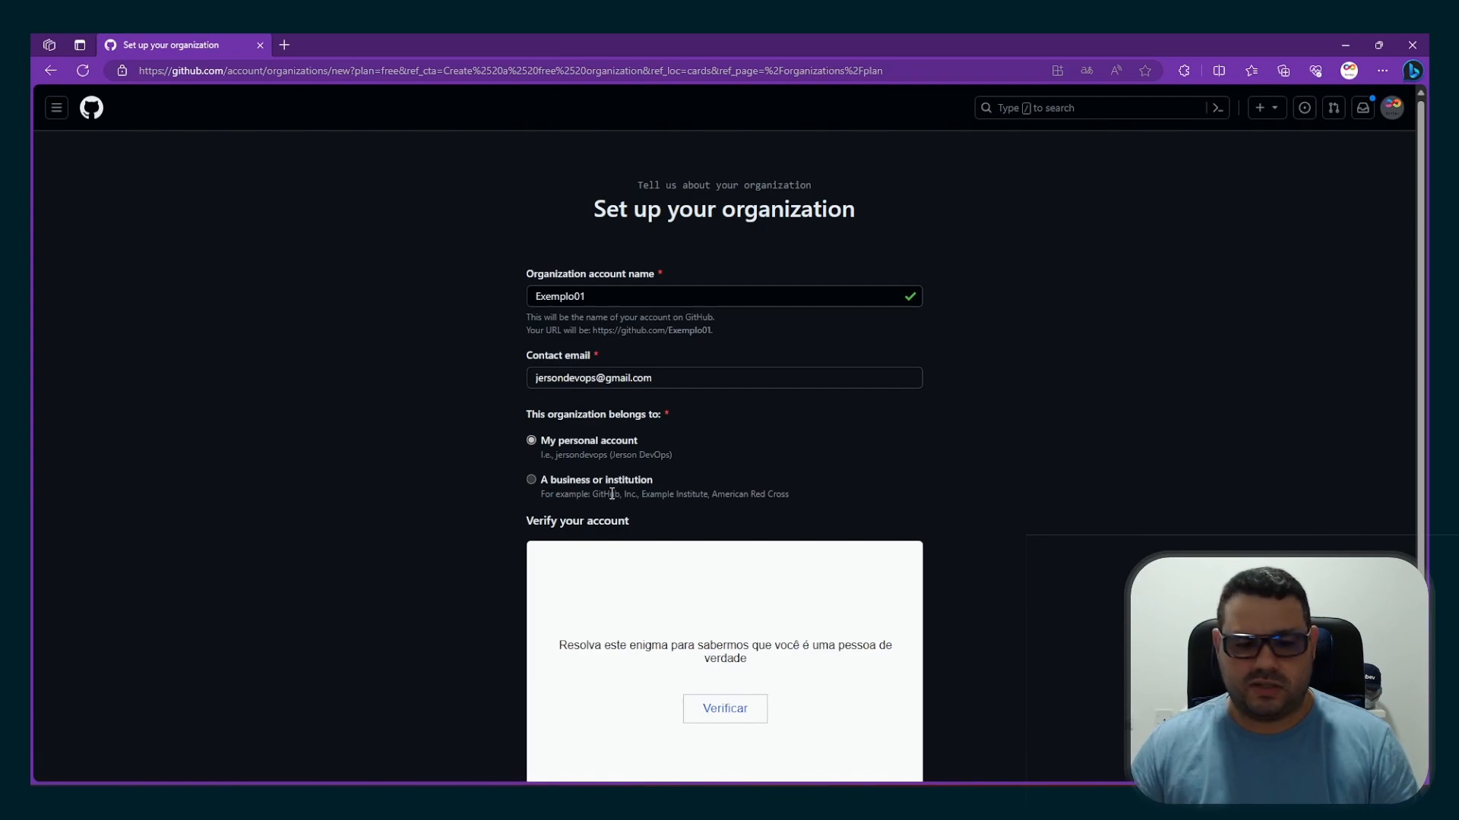
# Complete the account verification puzzle by rotating the elephant to match the hand's direction and submitting the answer
pyautogui.scroll(-3, 853, 524)
pyautogui.click(718, 503)
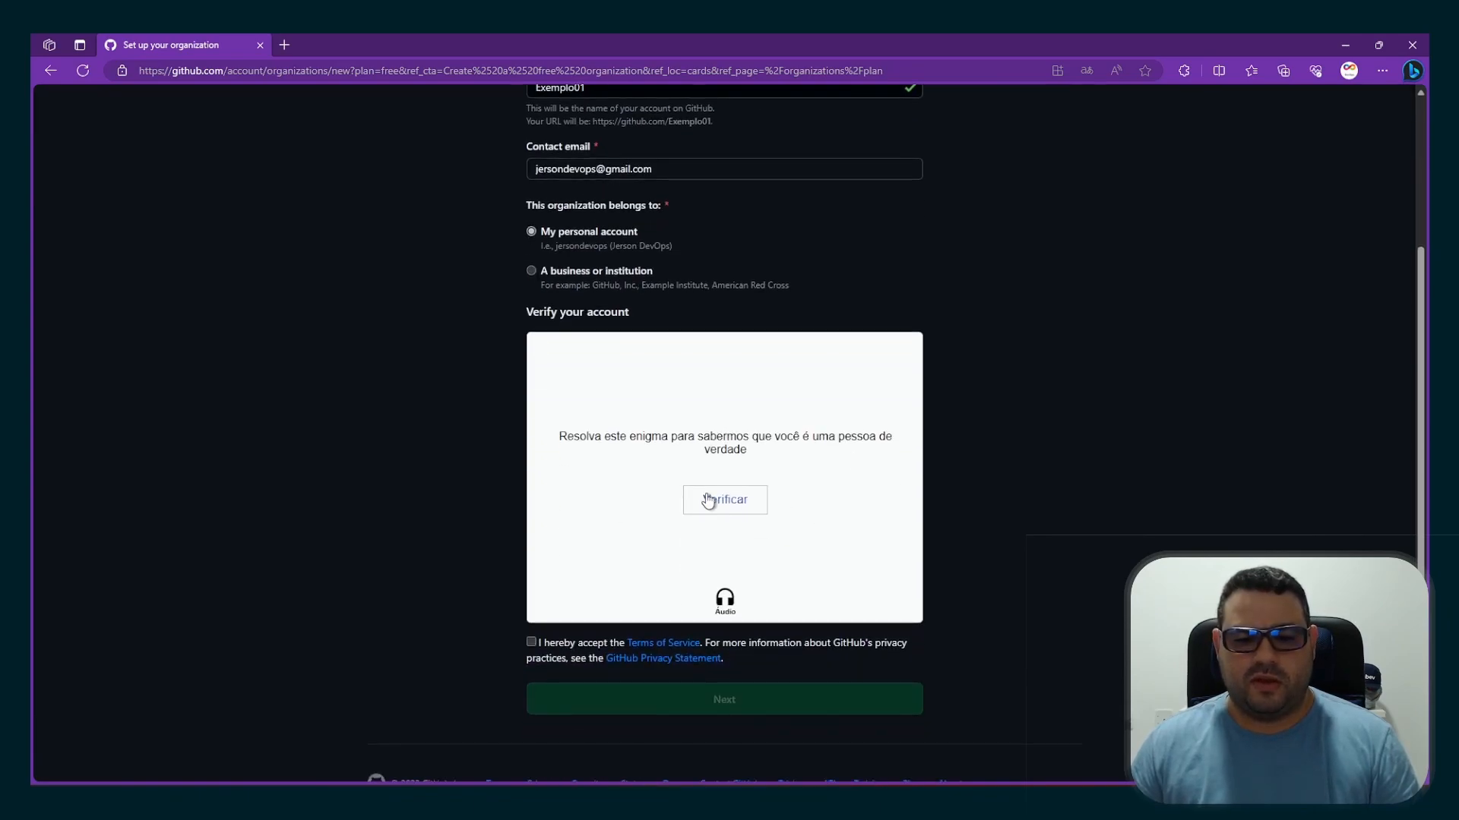
pyautogui.click(854, 496)
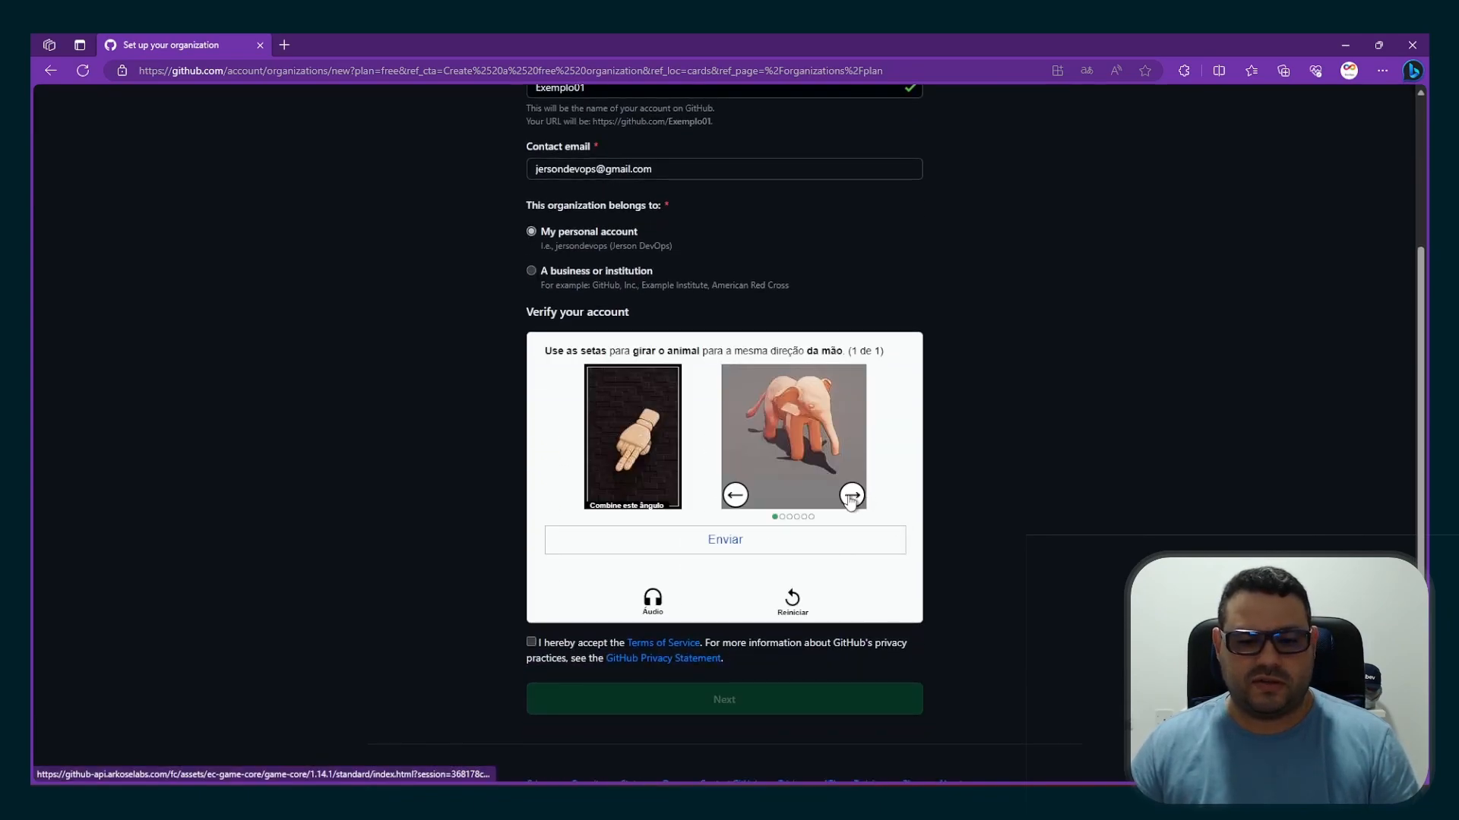
pyautogui.click(853, 497)
pyautogui.click(852, 497)
pyautogui.click(853, 498)
pyautogui.click(852, 499)
pyautogui.click(852, 499)
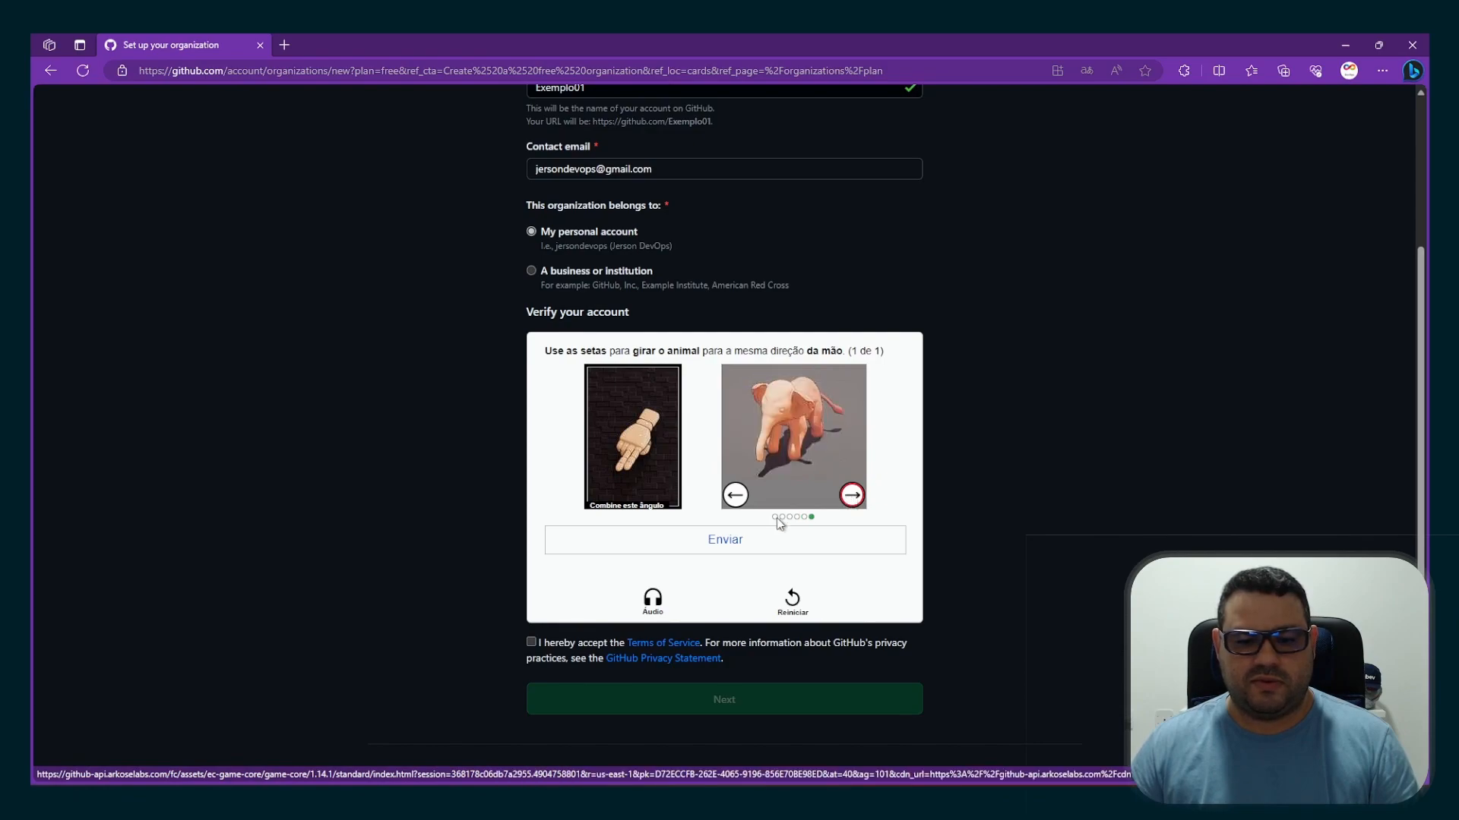
pyautogui.click(733, 543)
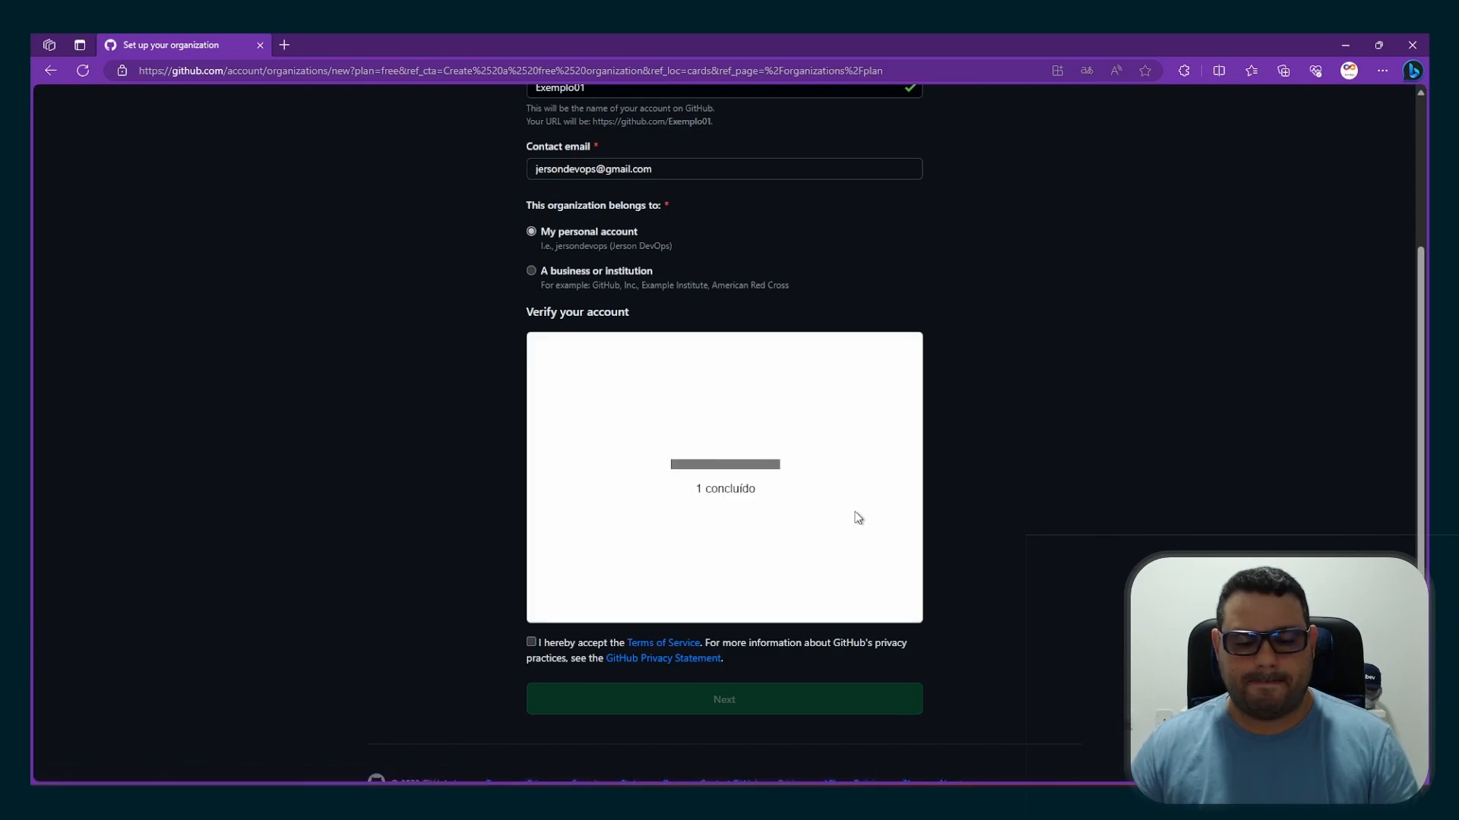
# Accept the Terms of Service to create the organization, and skip adding members
pyautogui.click(531, 642)
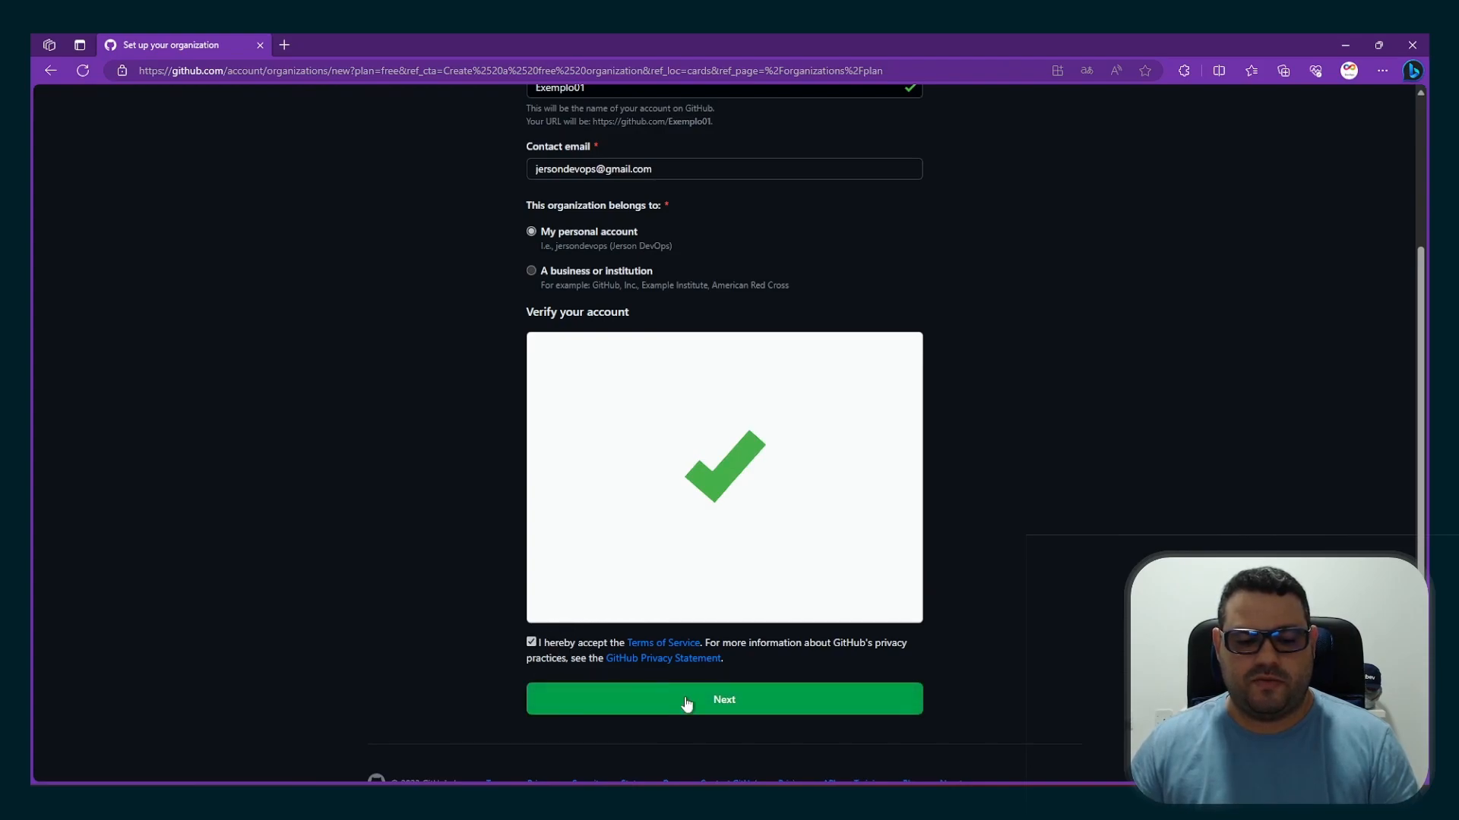
pyautogui.click(773, 705)
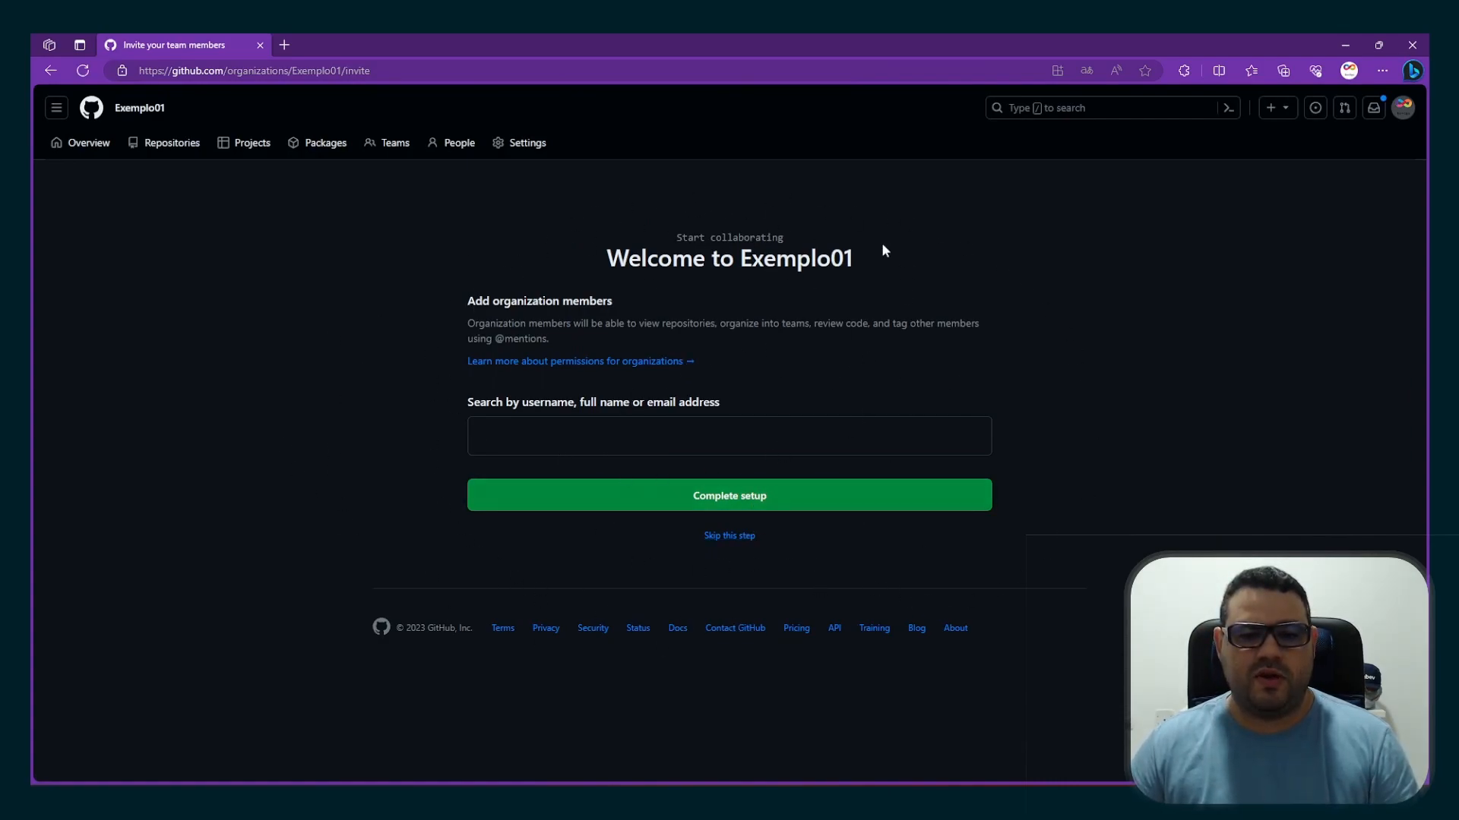
pyautogui.click(748, 541)
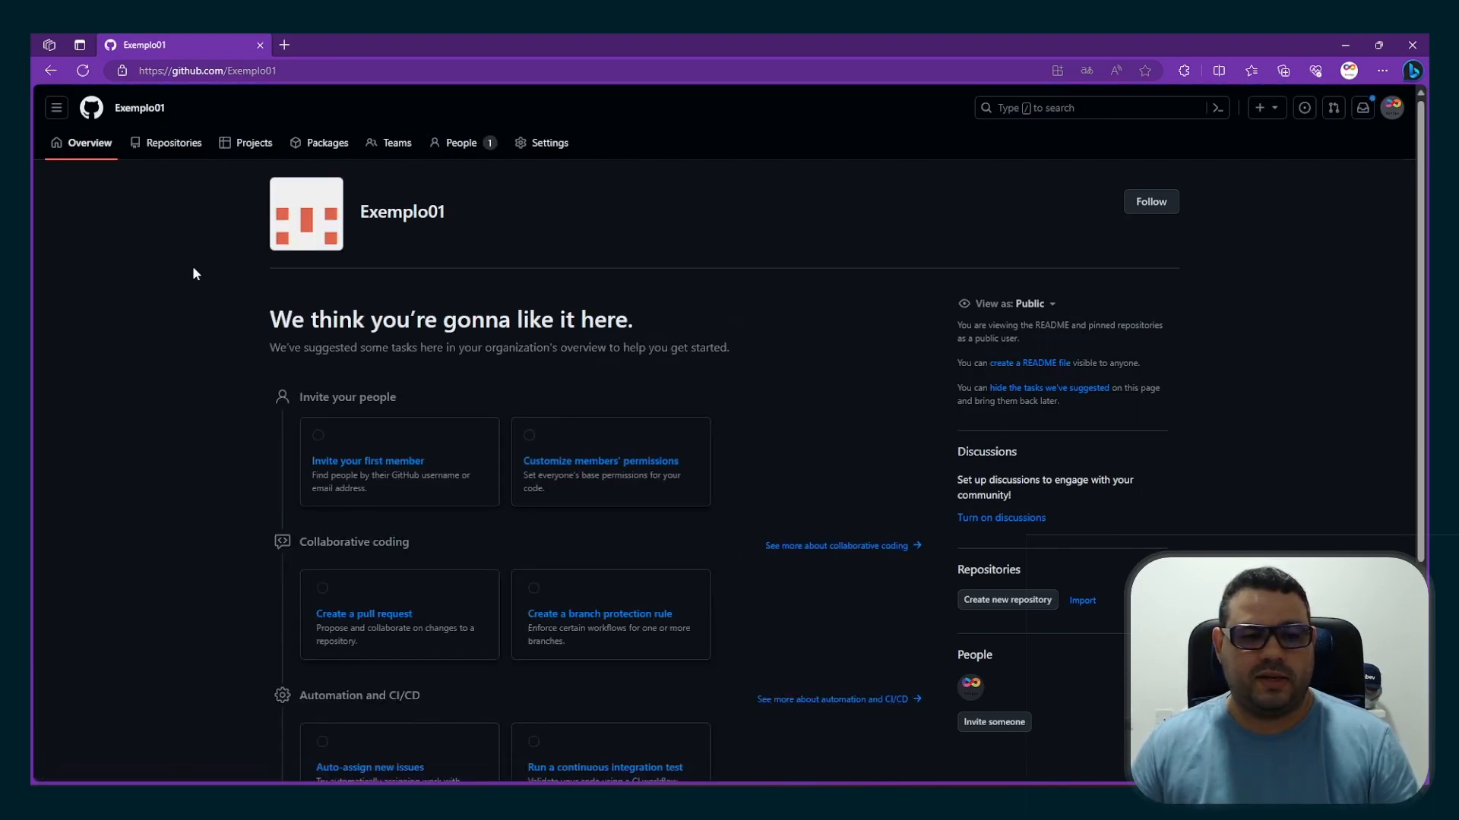
# Open the form for creating a new team in the Exemplo01 organization
pyautogui.scroll(-3, 963, 456)
pyautogui.scroll(3, 967, 466)
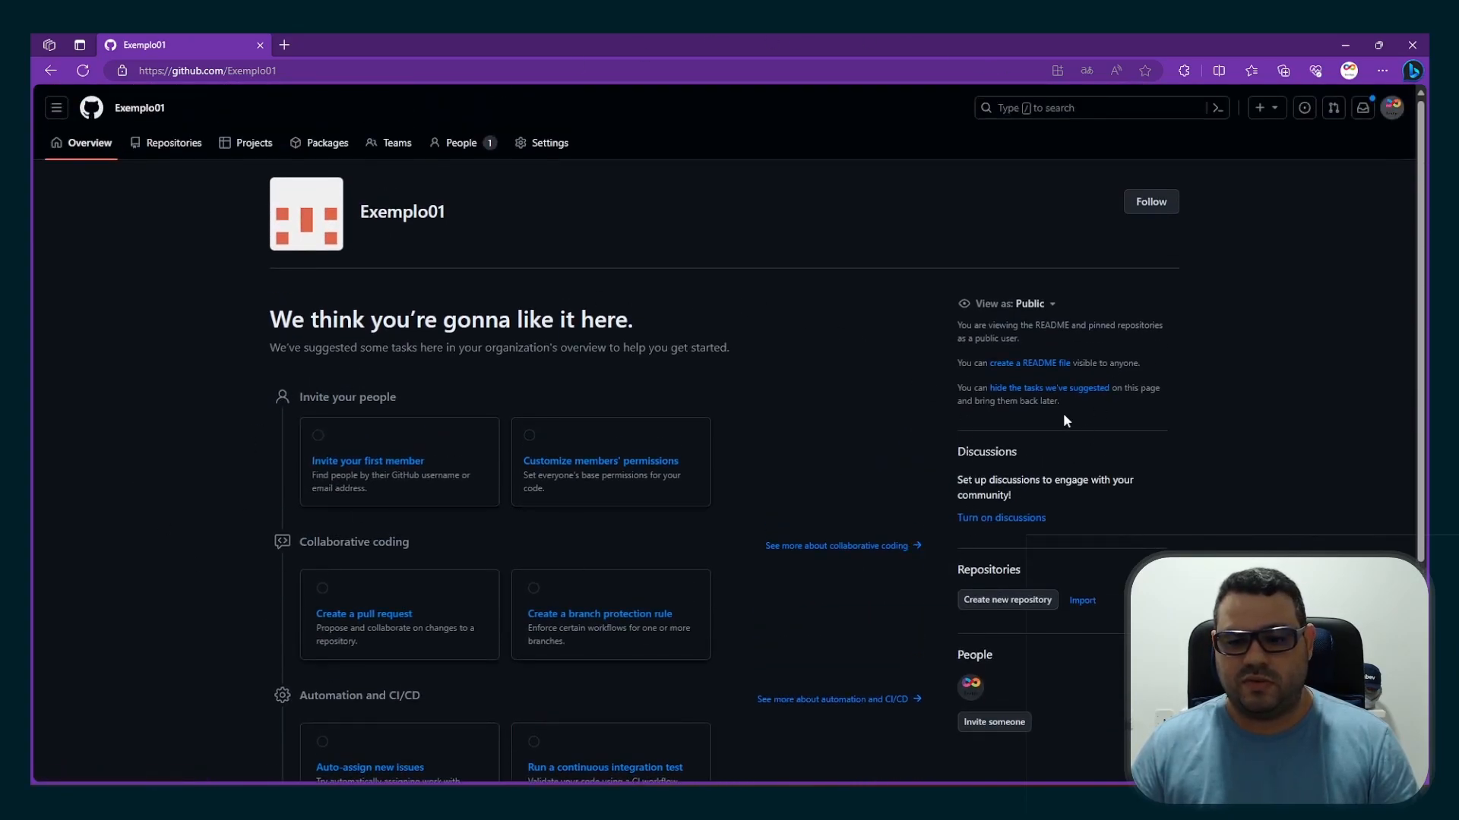
pyautogui.scroll(-3, 1063, 412)
pyautogui.scroll(3, 1063, 413)
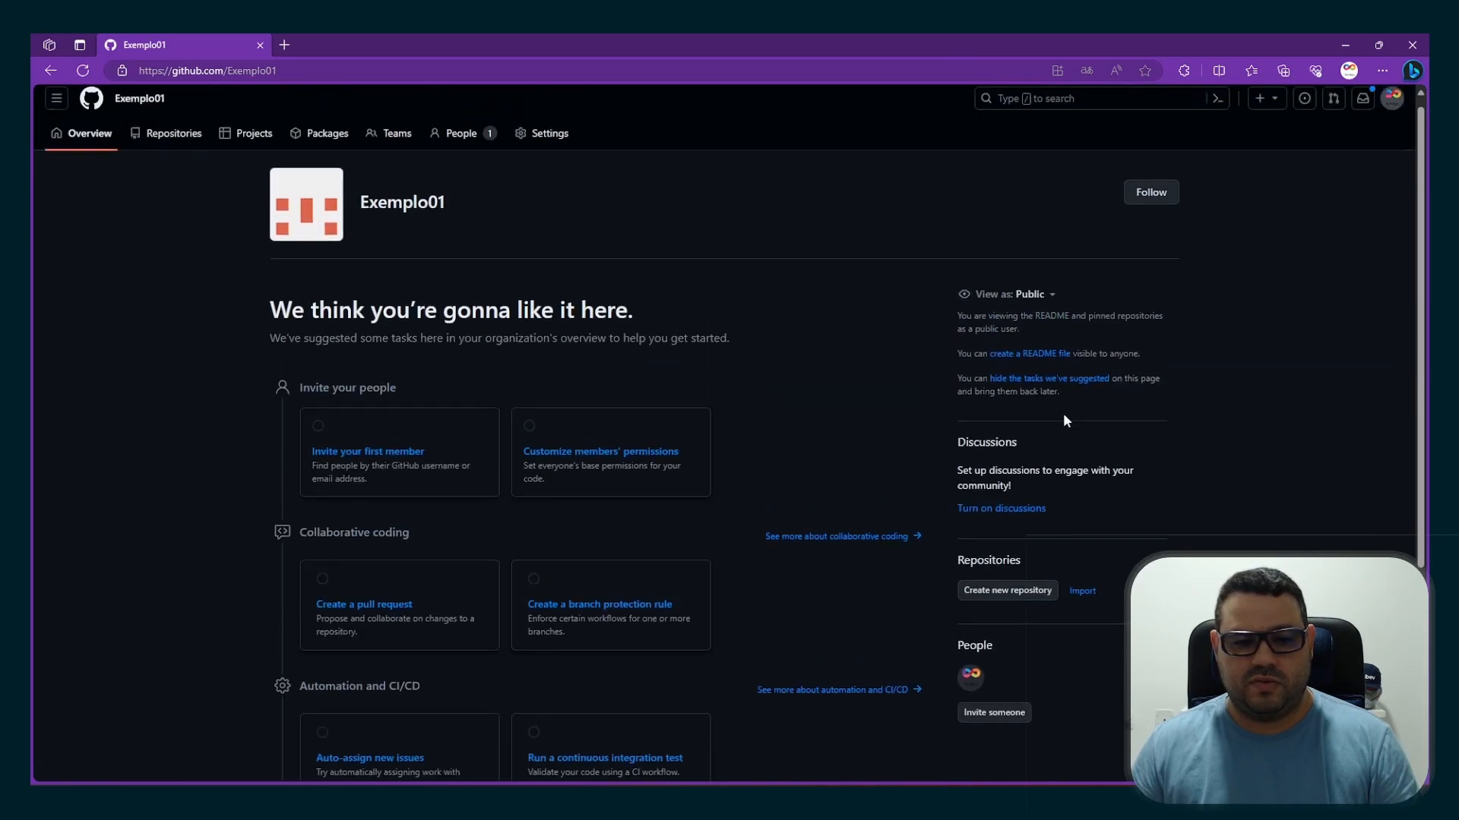
pyautogui.click(394, 148)
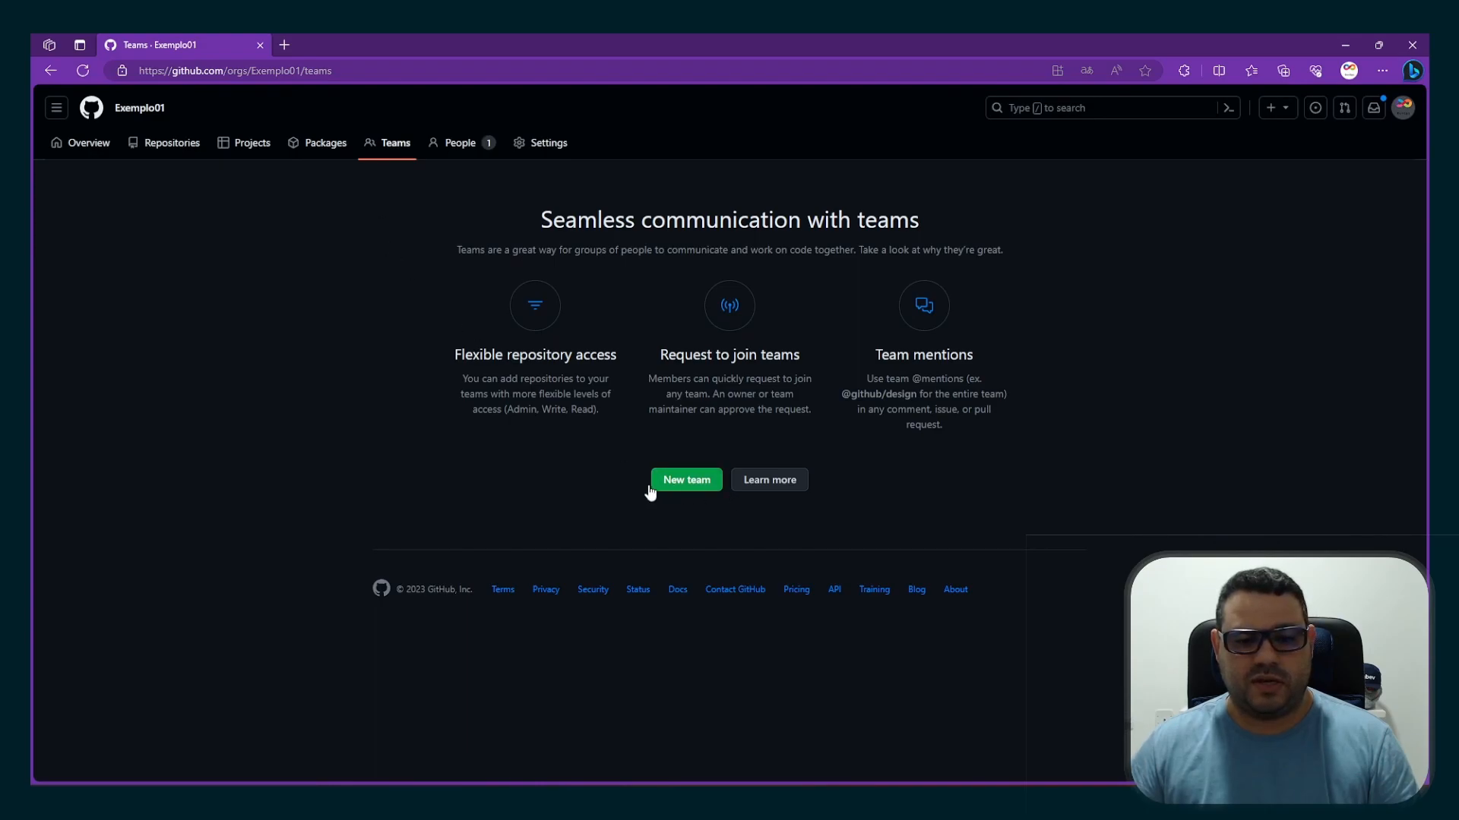
pyautogui.click(687, 486)
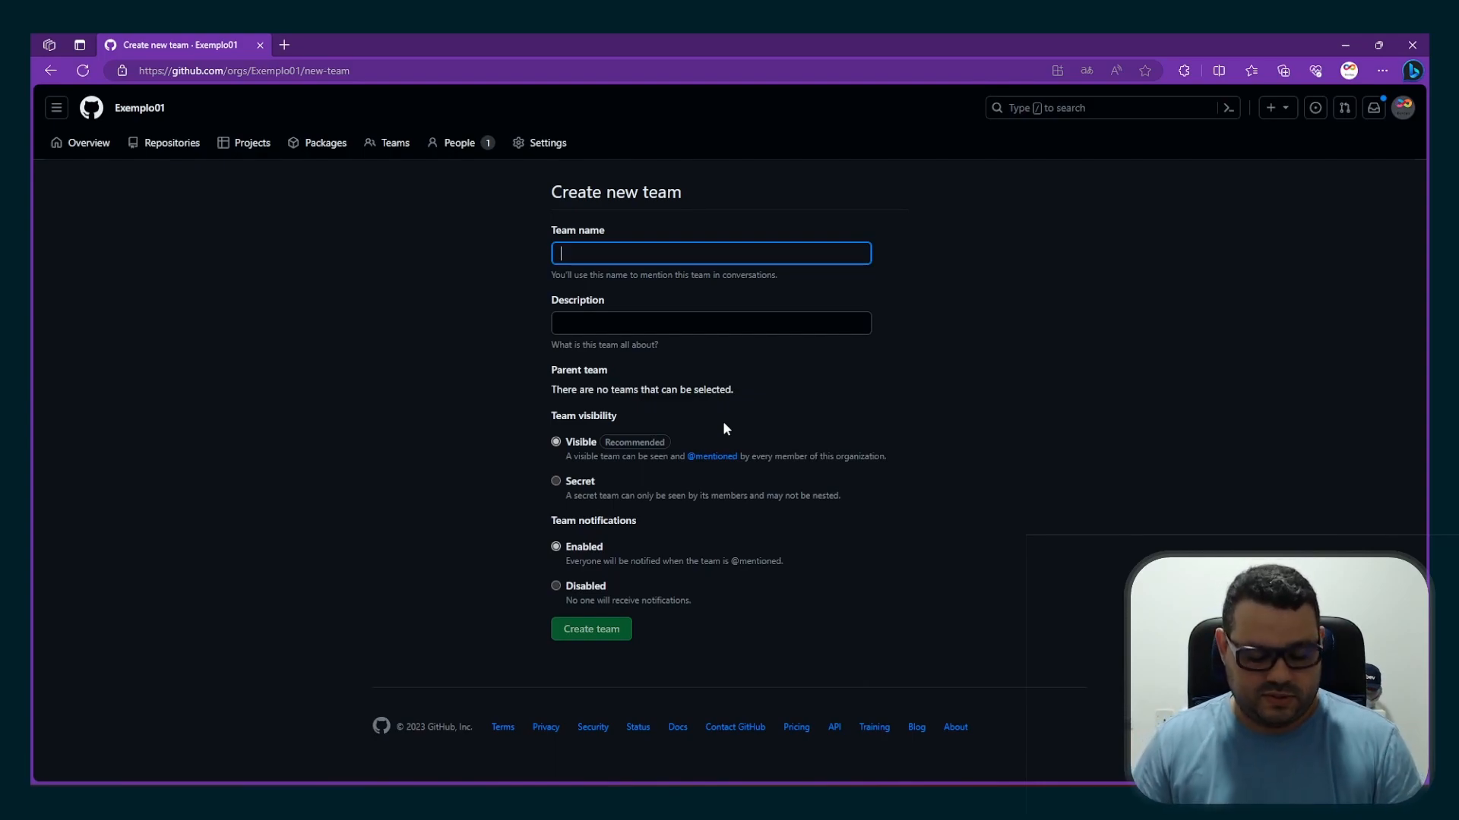
# Create a visible team named Dev with the description Desenvolvedores and notifications enabled
pyautogui.write('D')
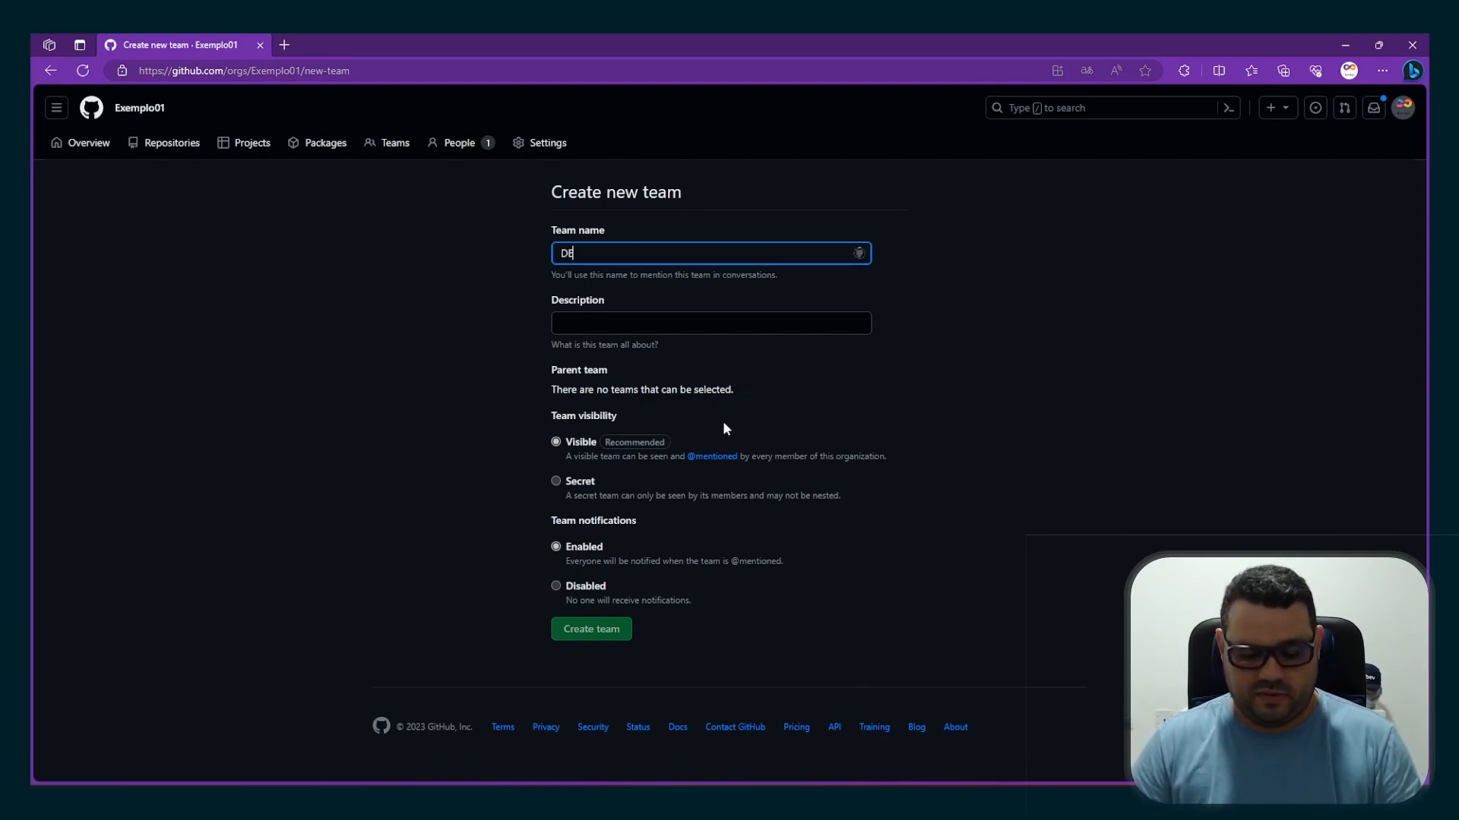
pyautogui.write('ev')
pyautogui.press('Tab')
pyautogui.write('D')
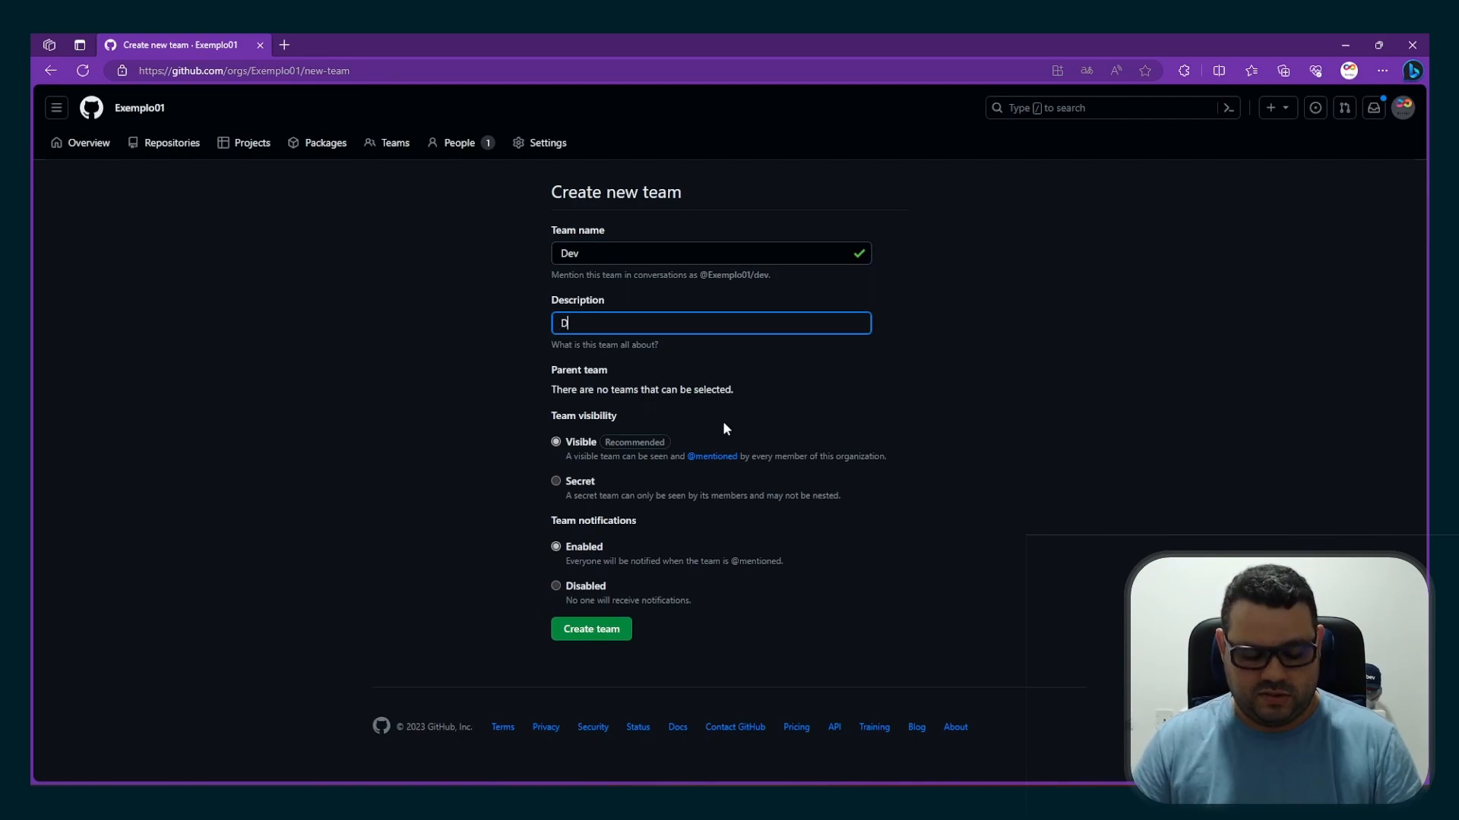
pyautogui.write('esenv')
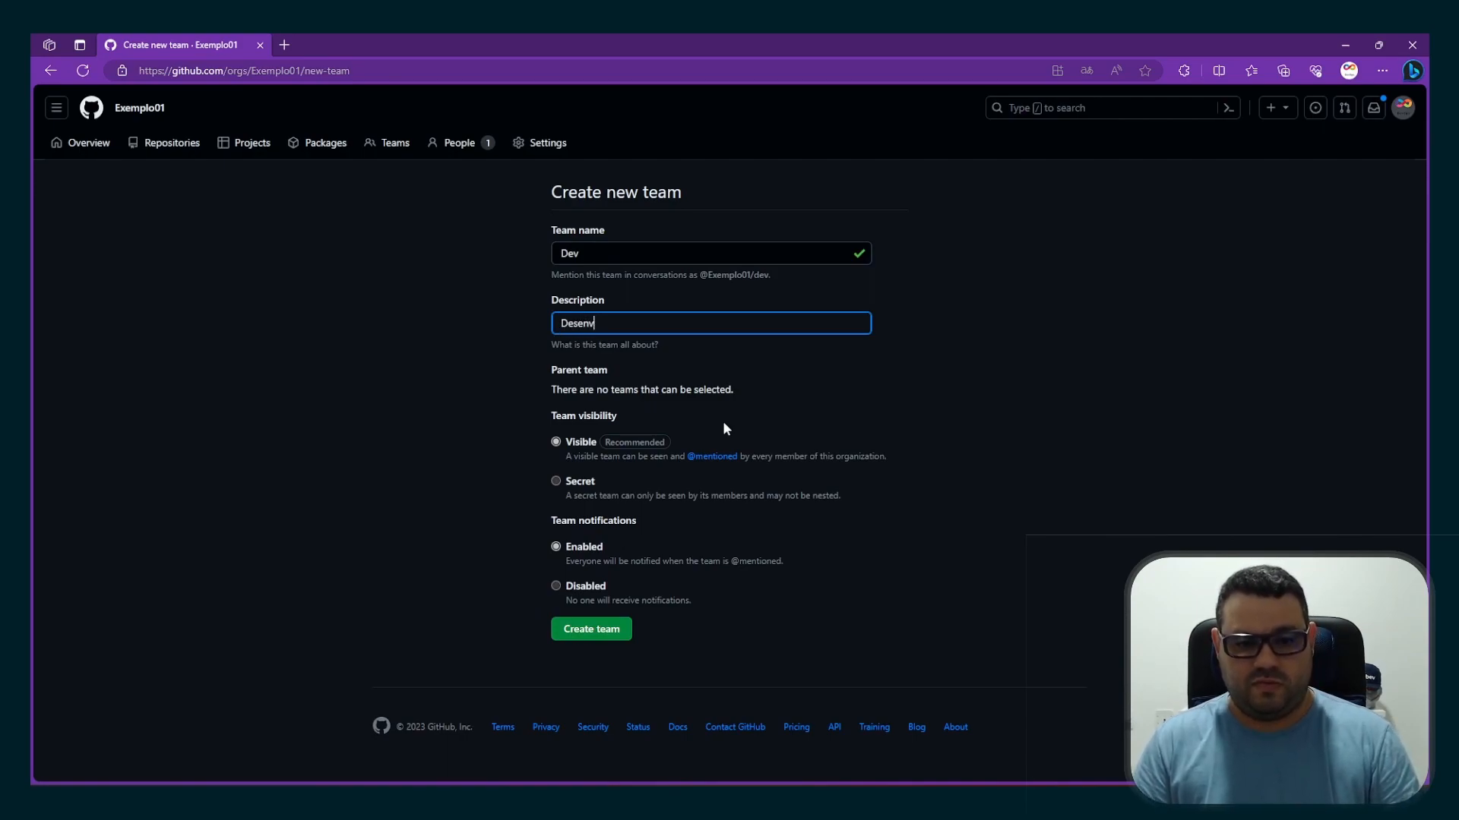
pyautogui.write('olved')
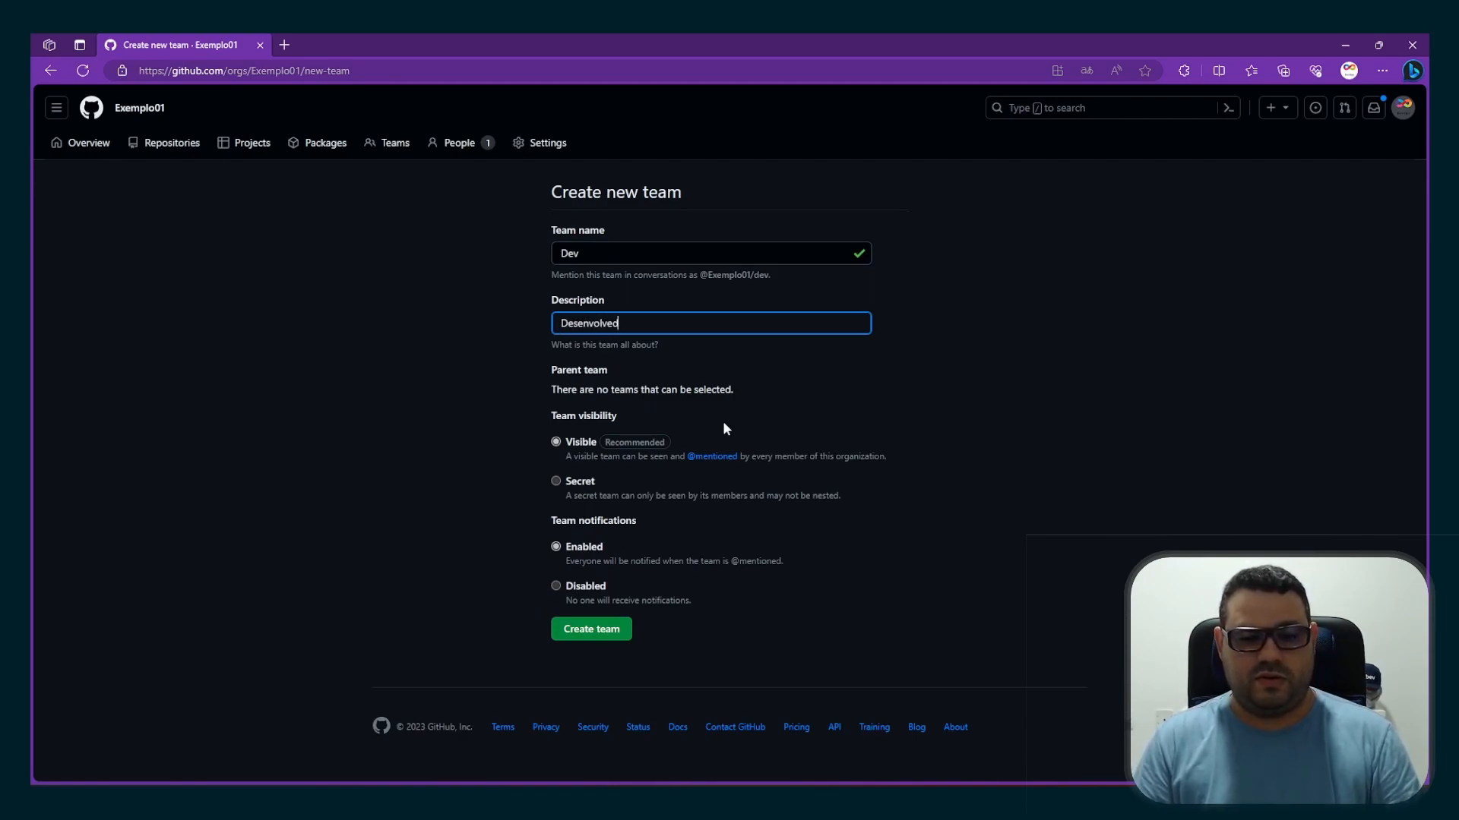
pyautogui.write('ores')
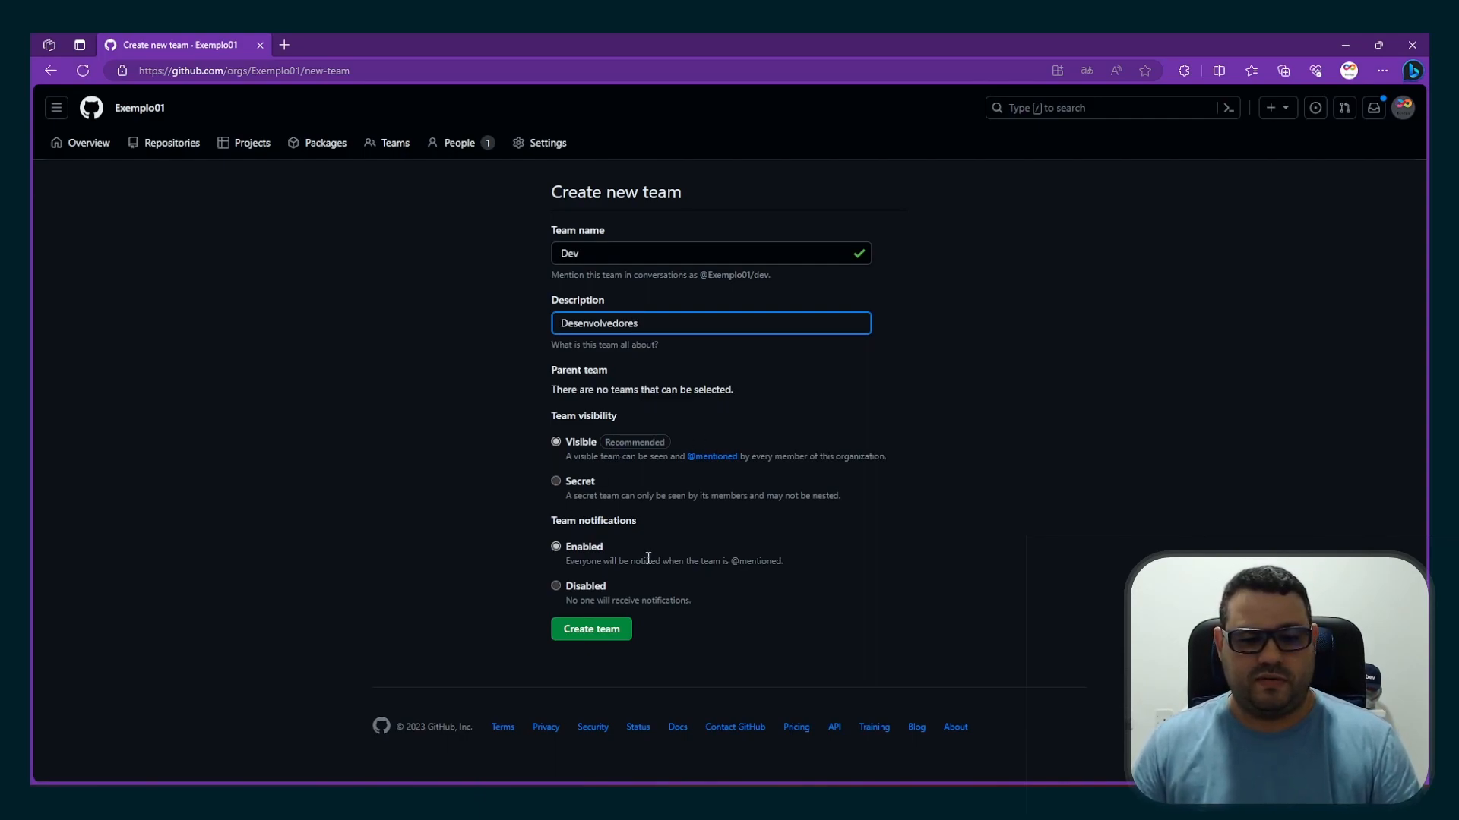
pyautogui.click(598, 637)
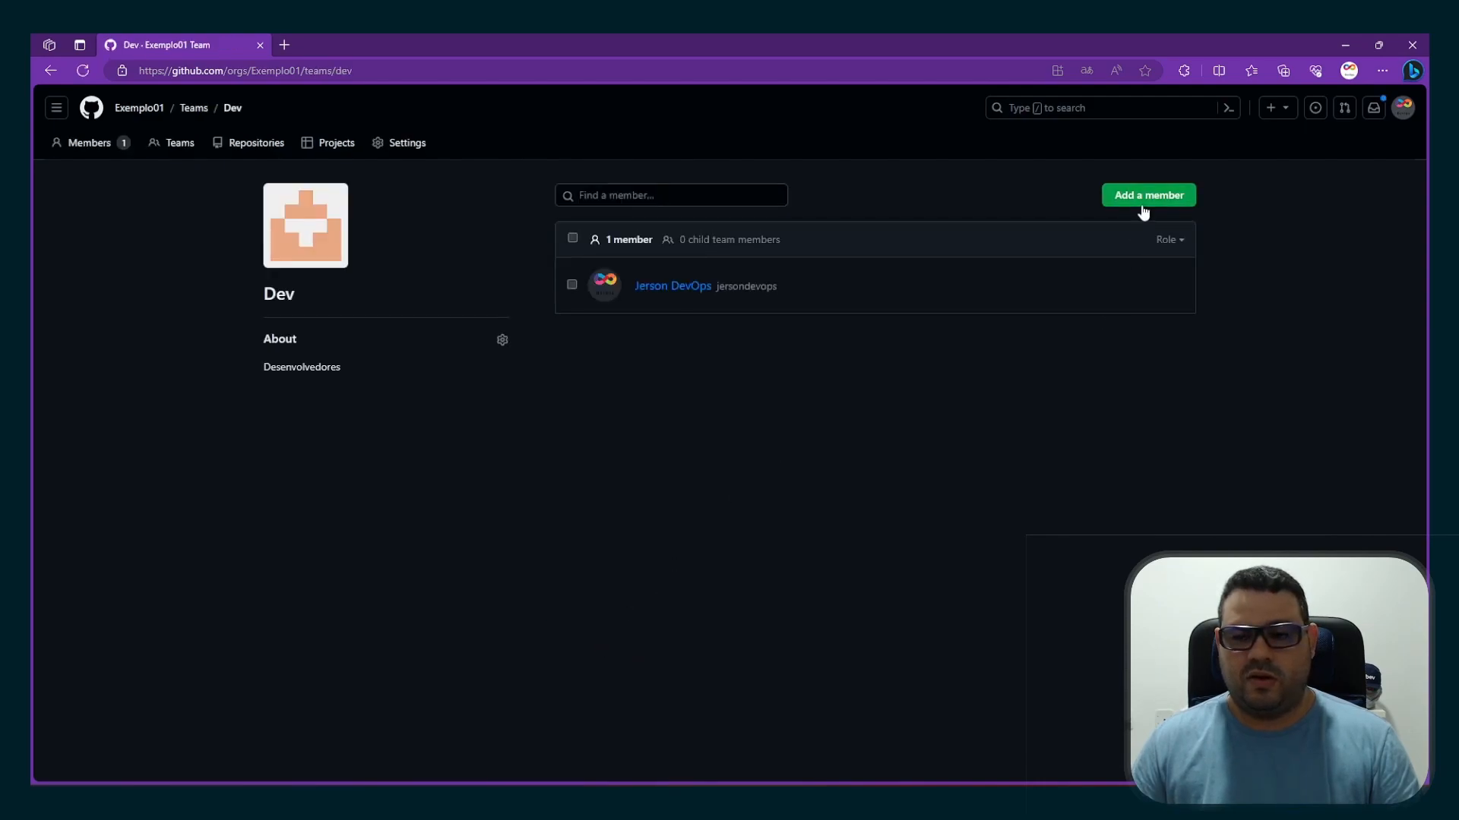
# Create a visible team named Adimin with the description Administradores, no parent team, and notifications enabled
pyautogui.click(1142, 205)
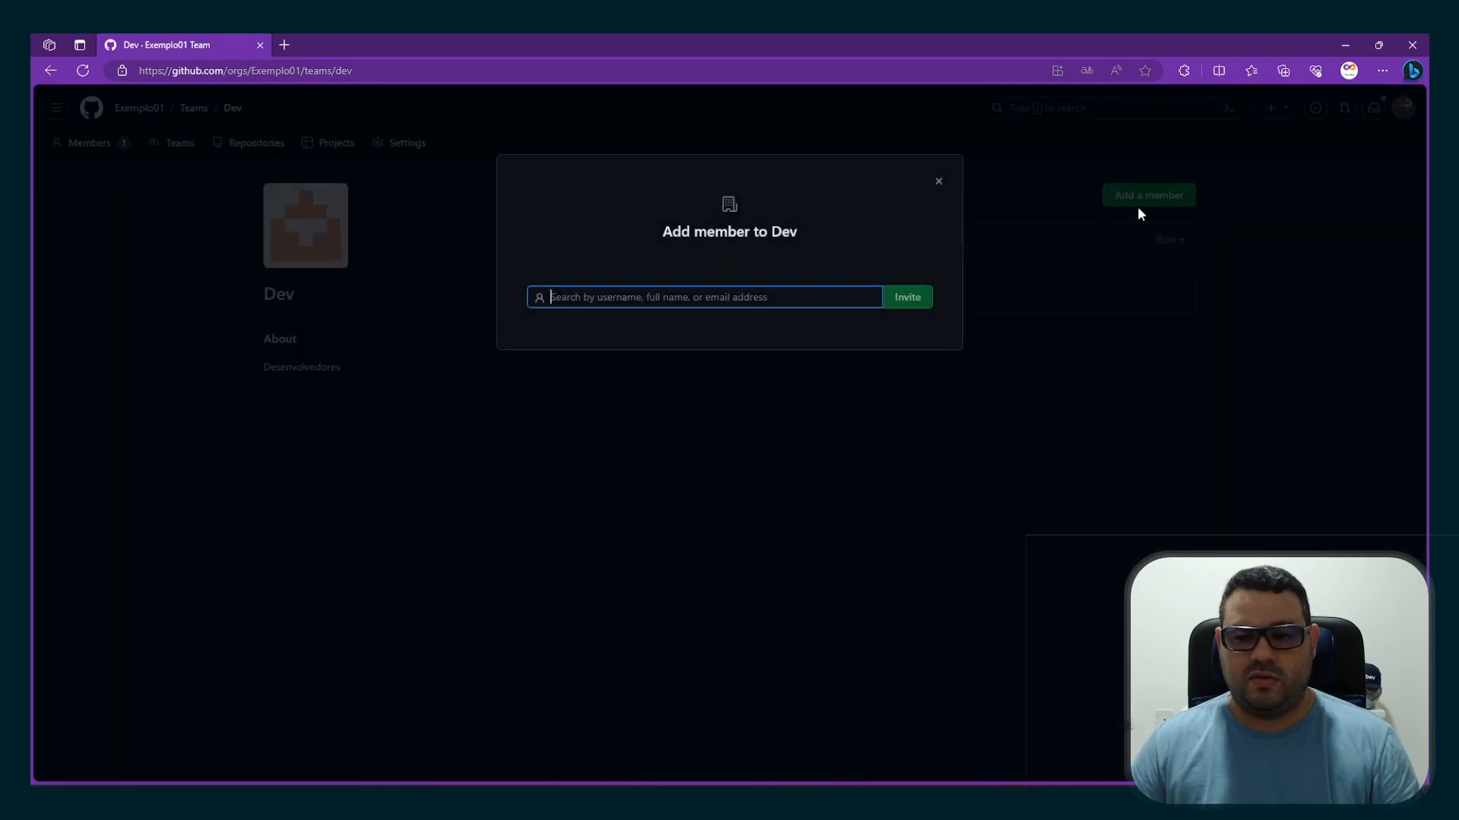
pyautogui.click(938, 181)
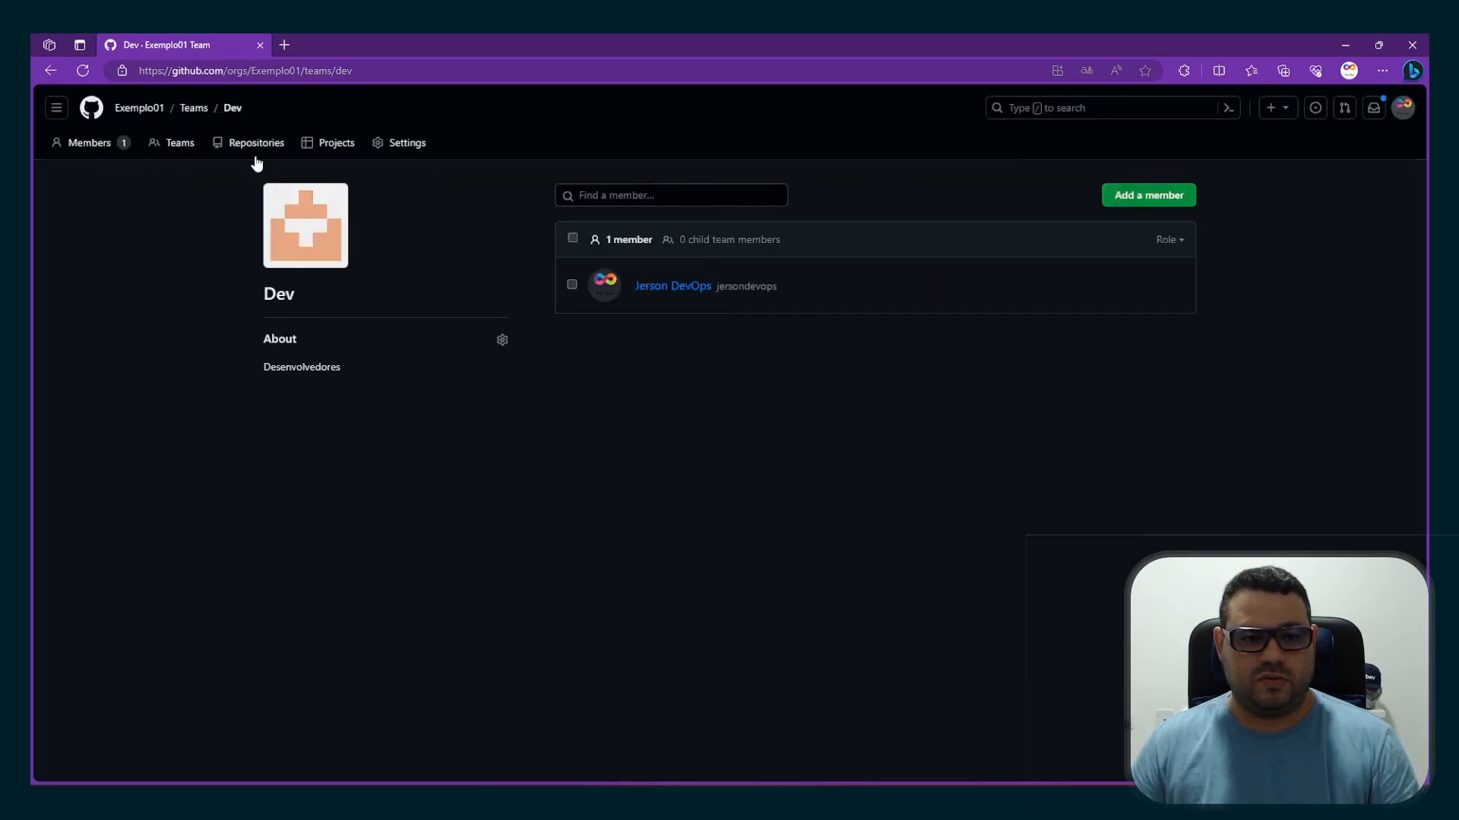
pyautogui.click(178, 114)
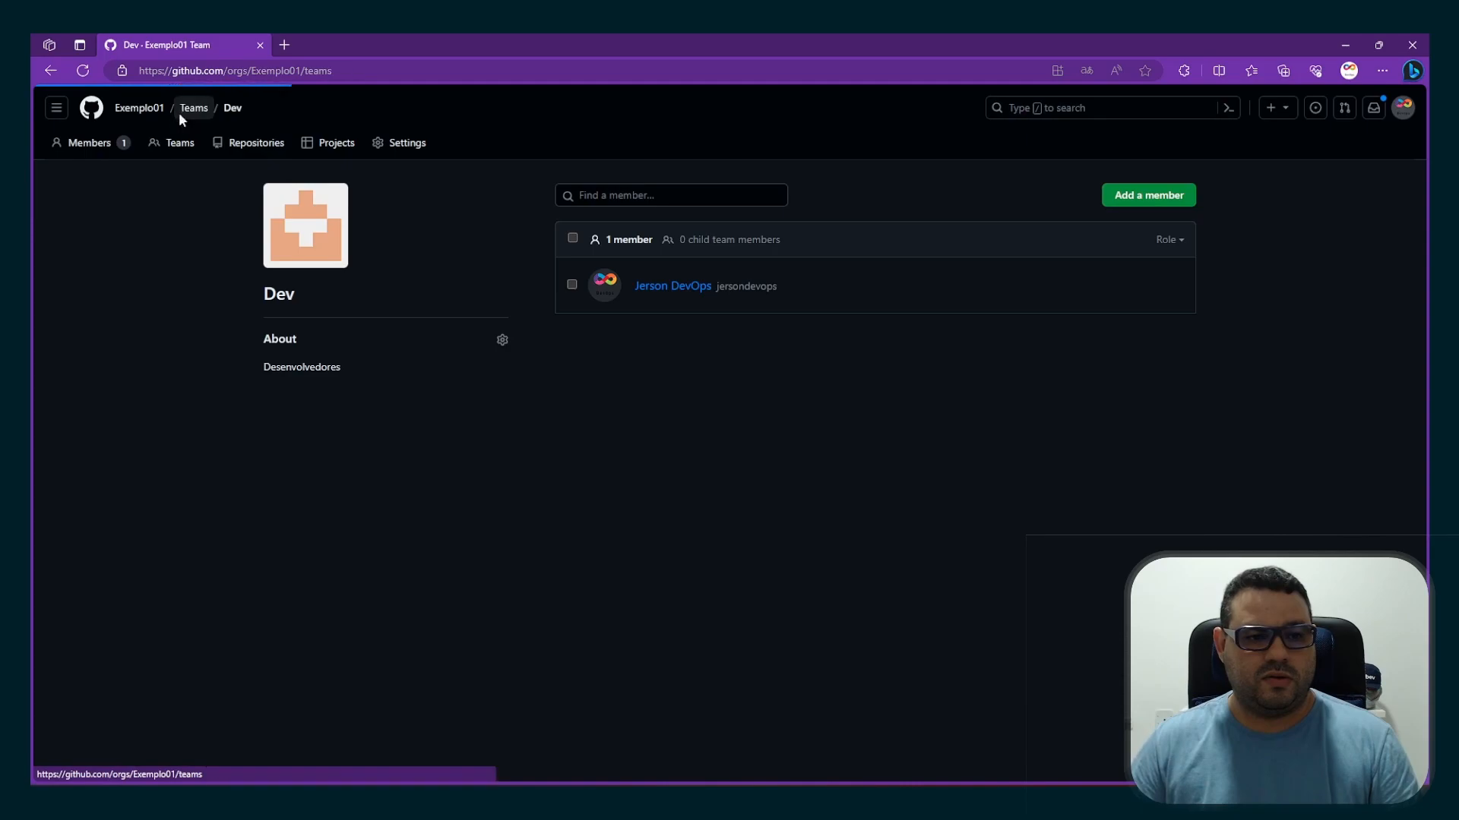
pyautogui.click(1049, 533)
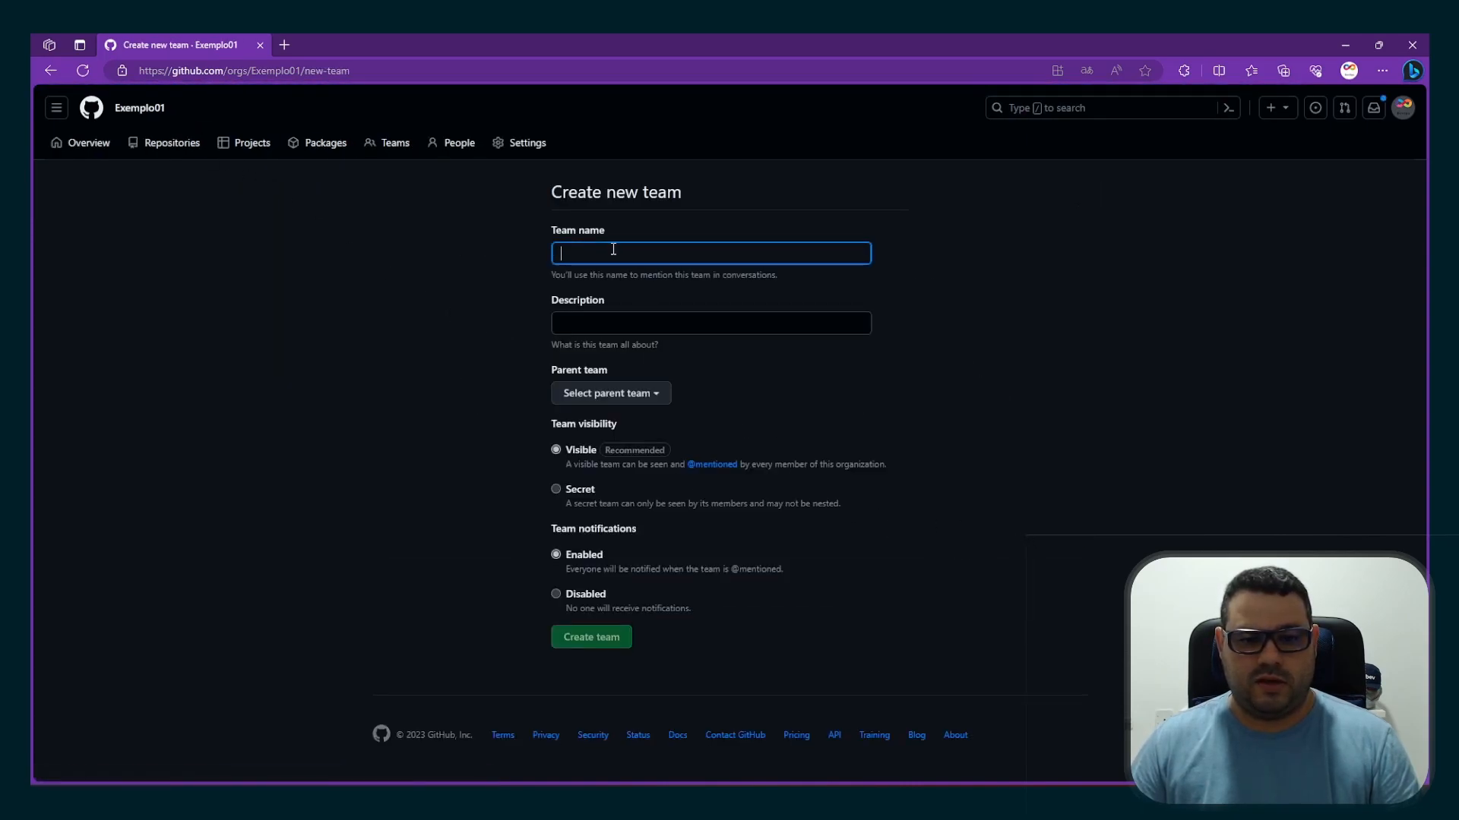
pyautogui.write('Adimin')
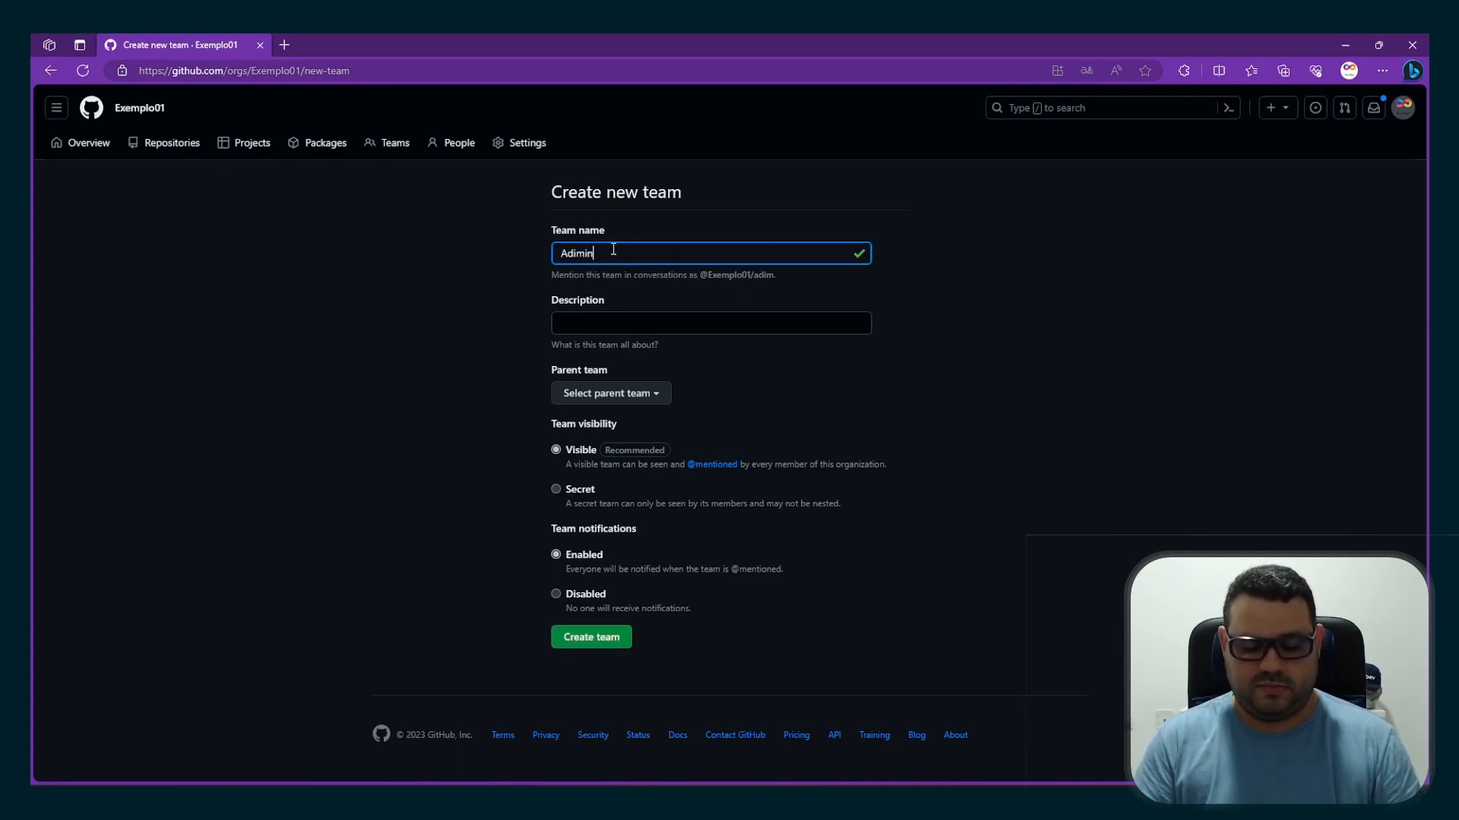
pyautogui.press('Tab')
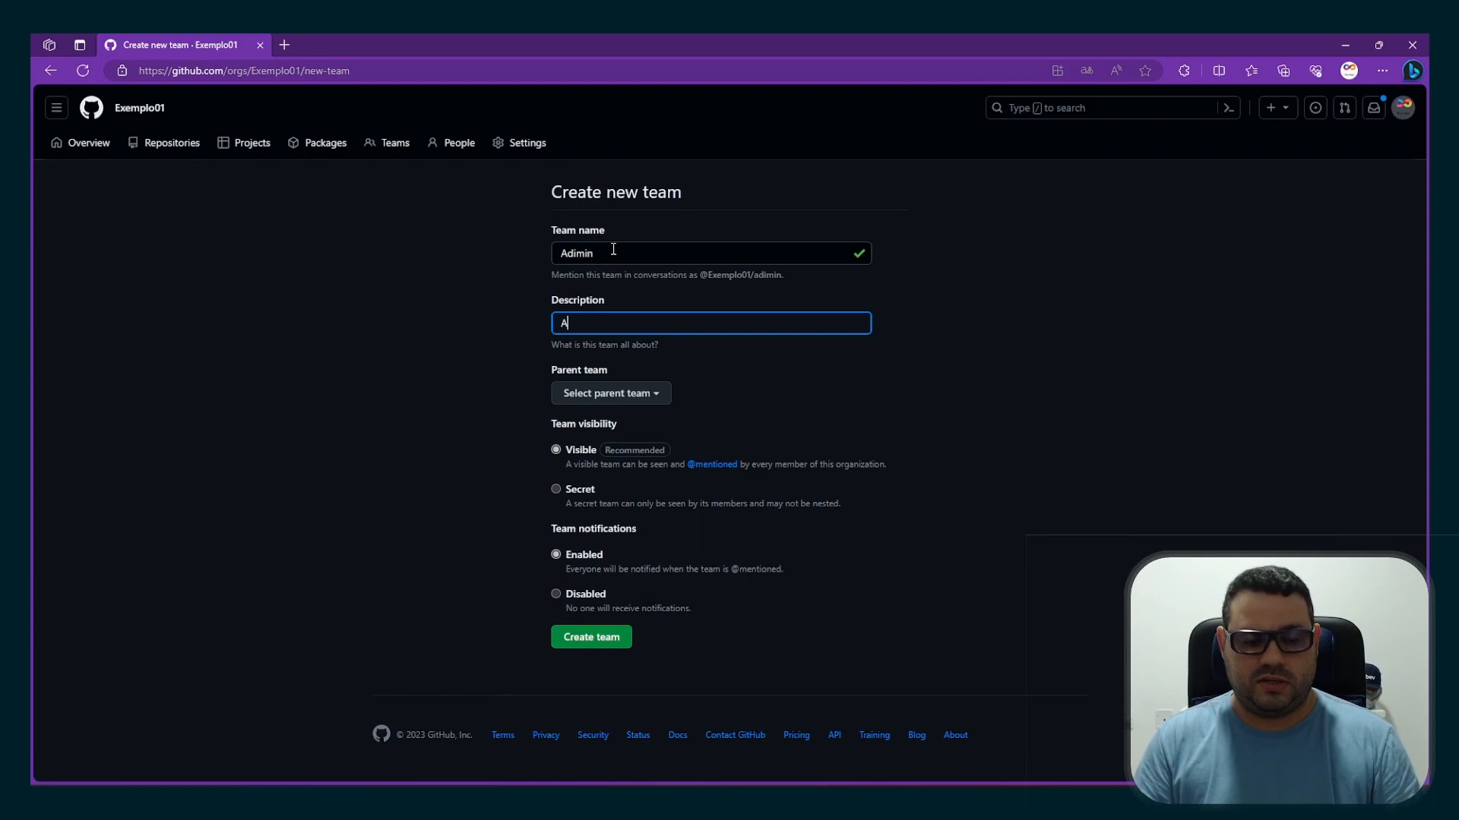
pyautogui.write('Administradores')
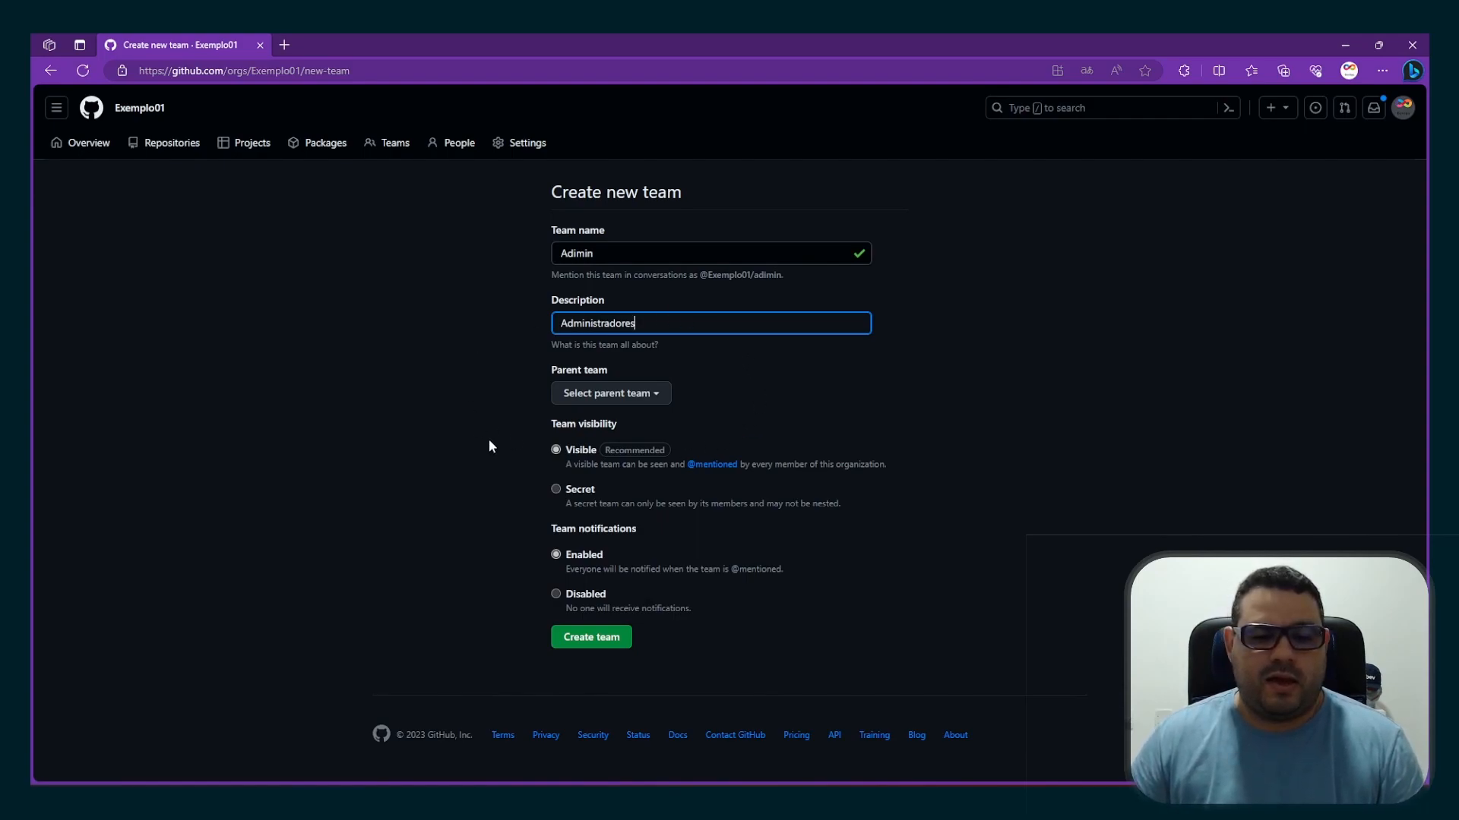
pyautogui.click(655, 396)
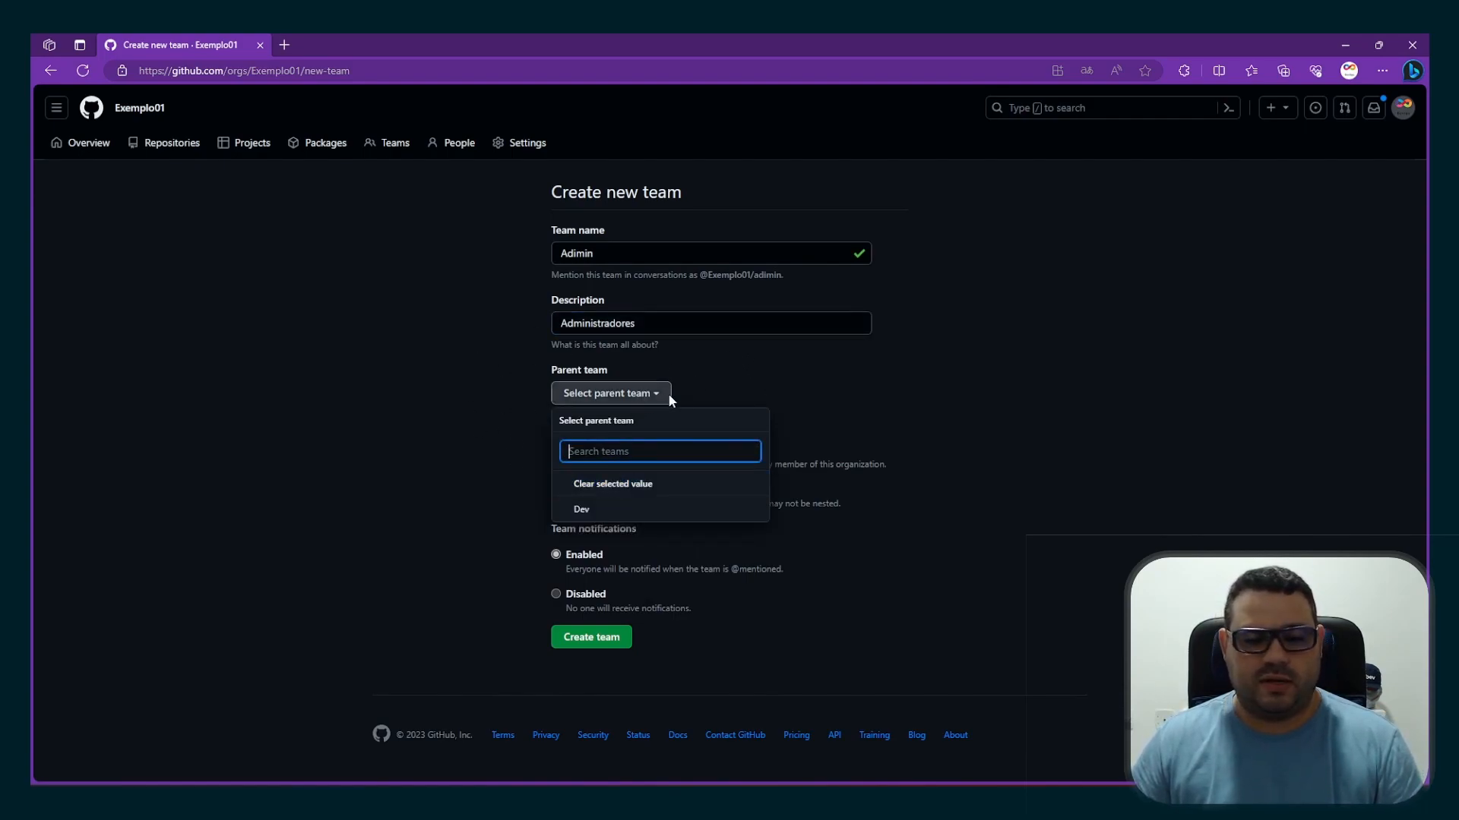
pyautogui.click(672, 393)
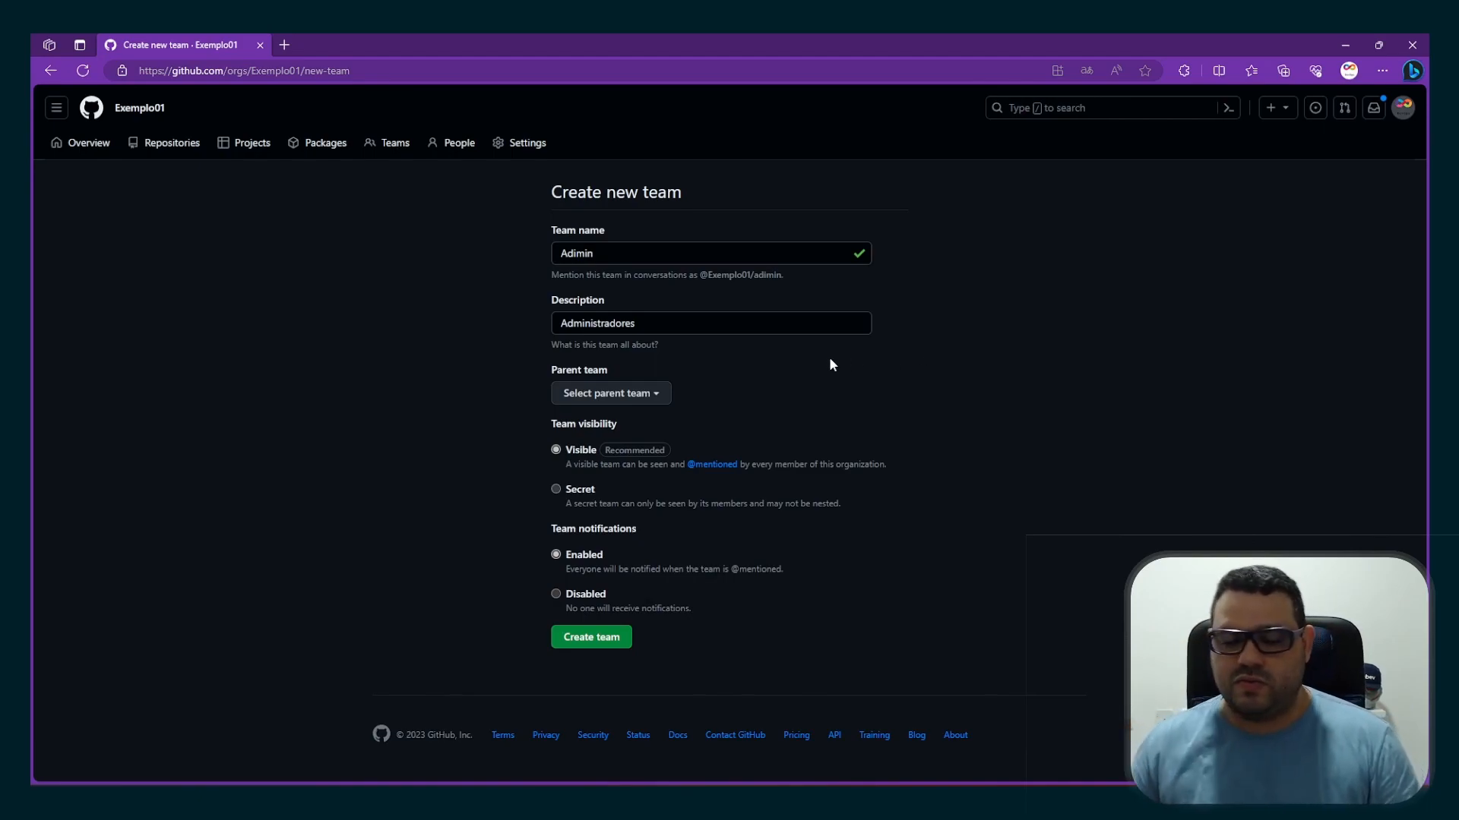
pyautogui.click(582, 643)
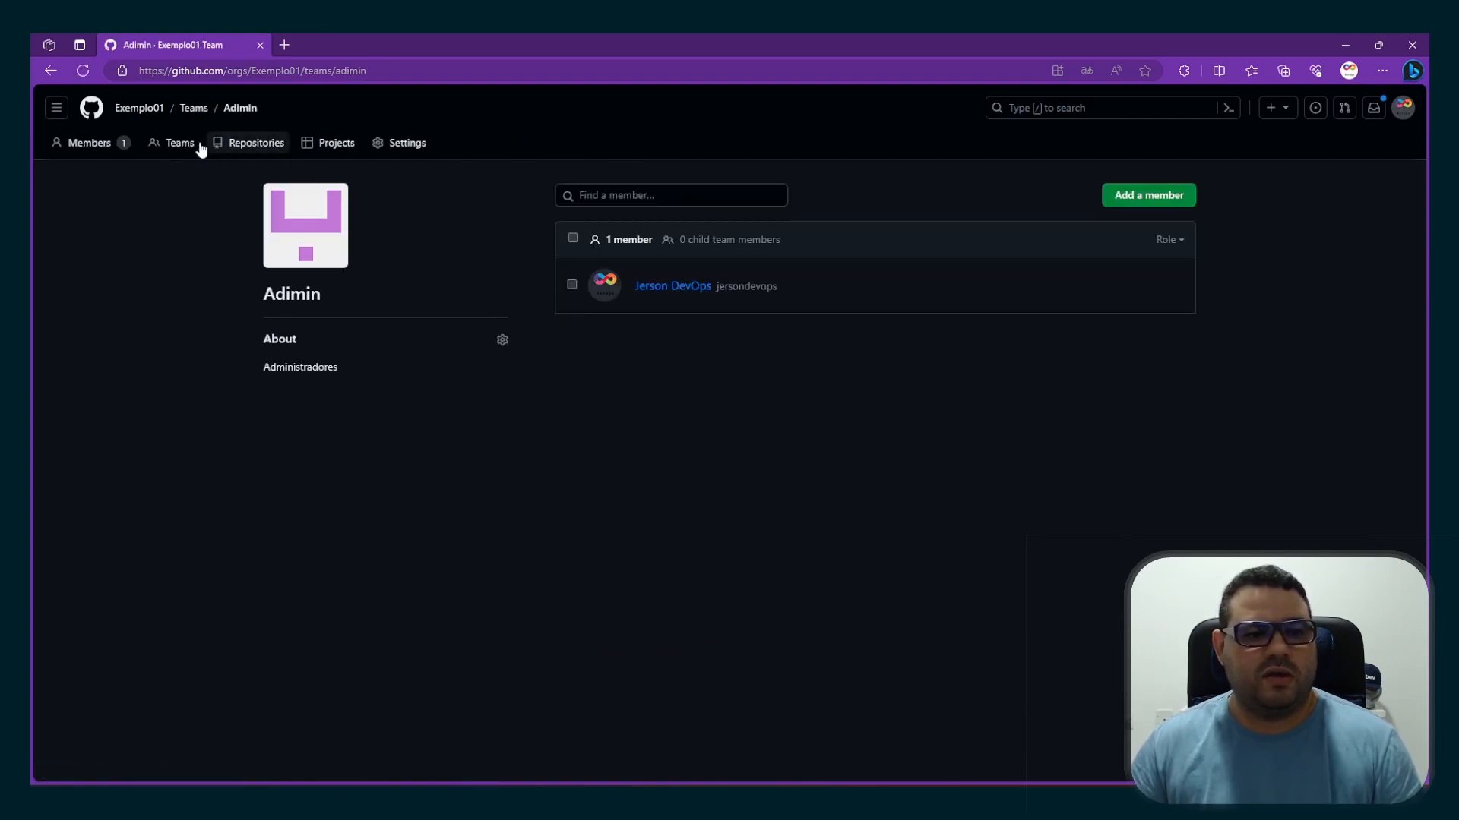
# Review the teams and people lists of the Exemplo01 organization, dismissing the introductory banner about team communication
pyautogui.click(145, 109)
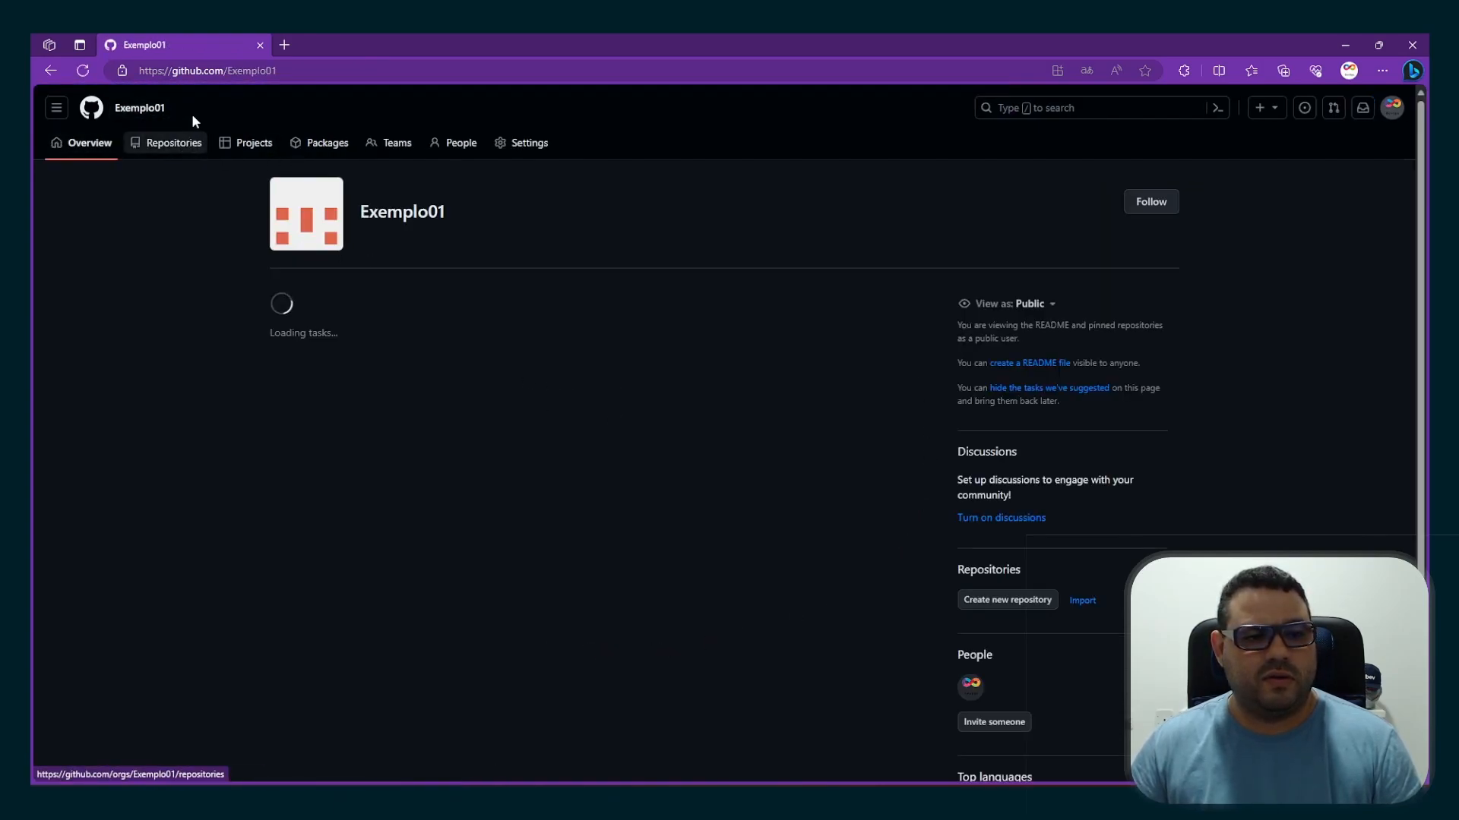
pyautogui.click(384, 144)
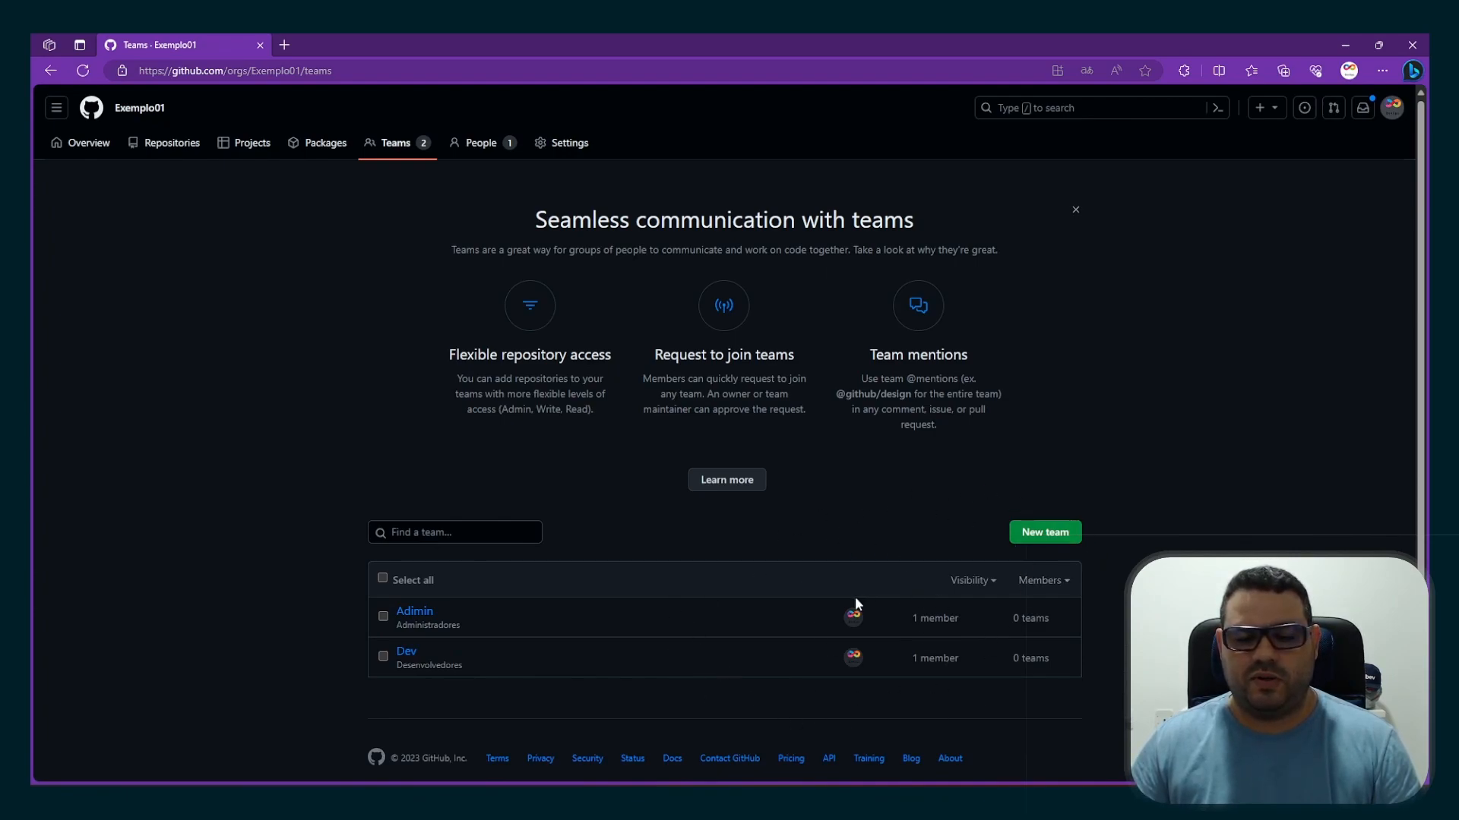
pyautogui.click(1075, 210)
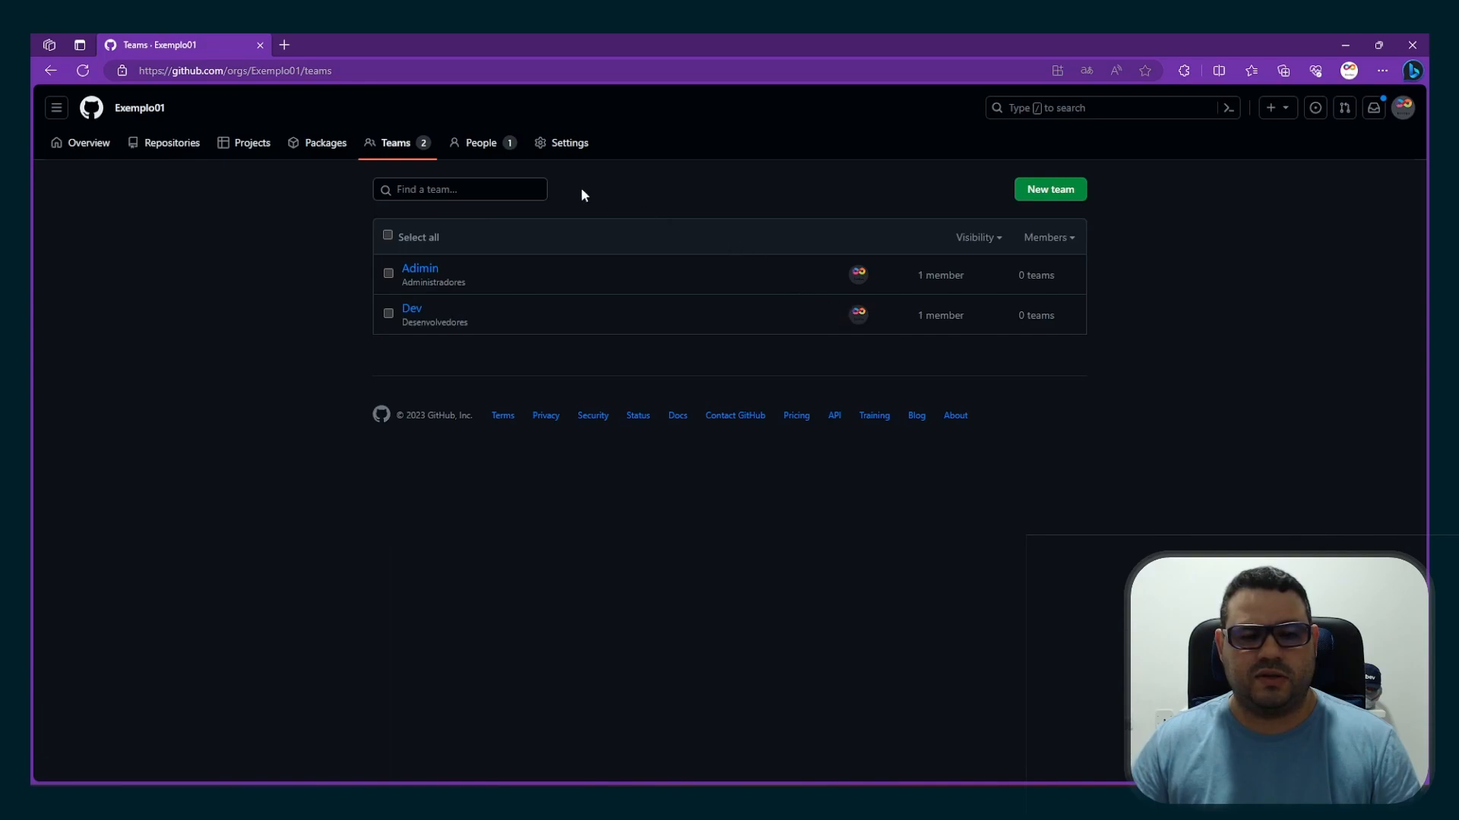
pyautogui.click(479, 148)
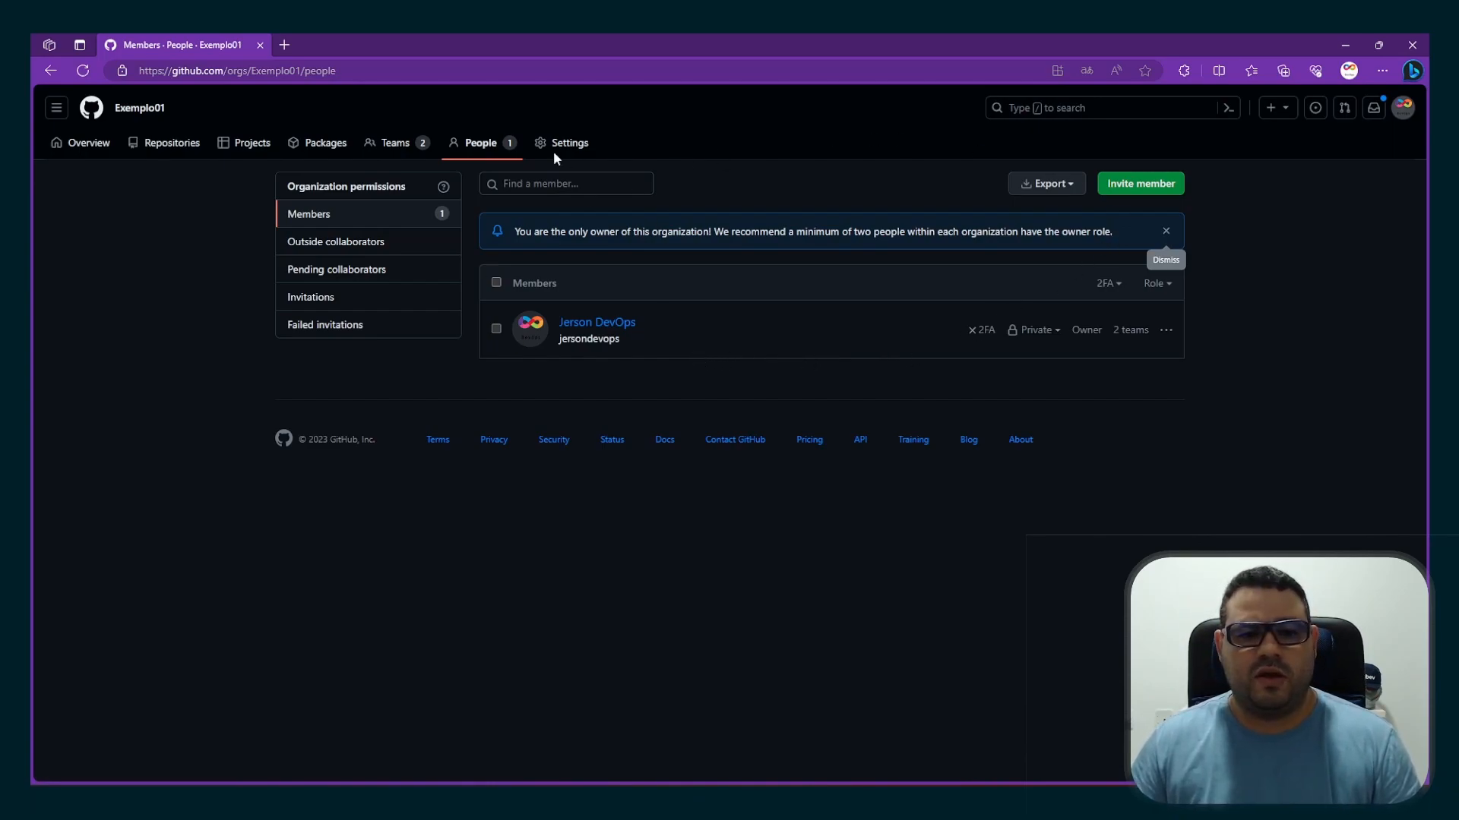
pyautogui.click(388, 151)
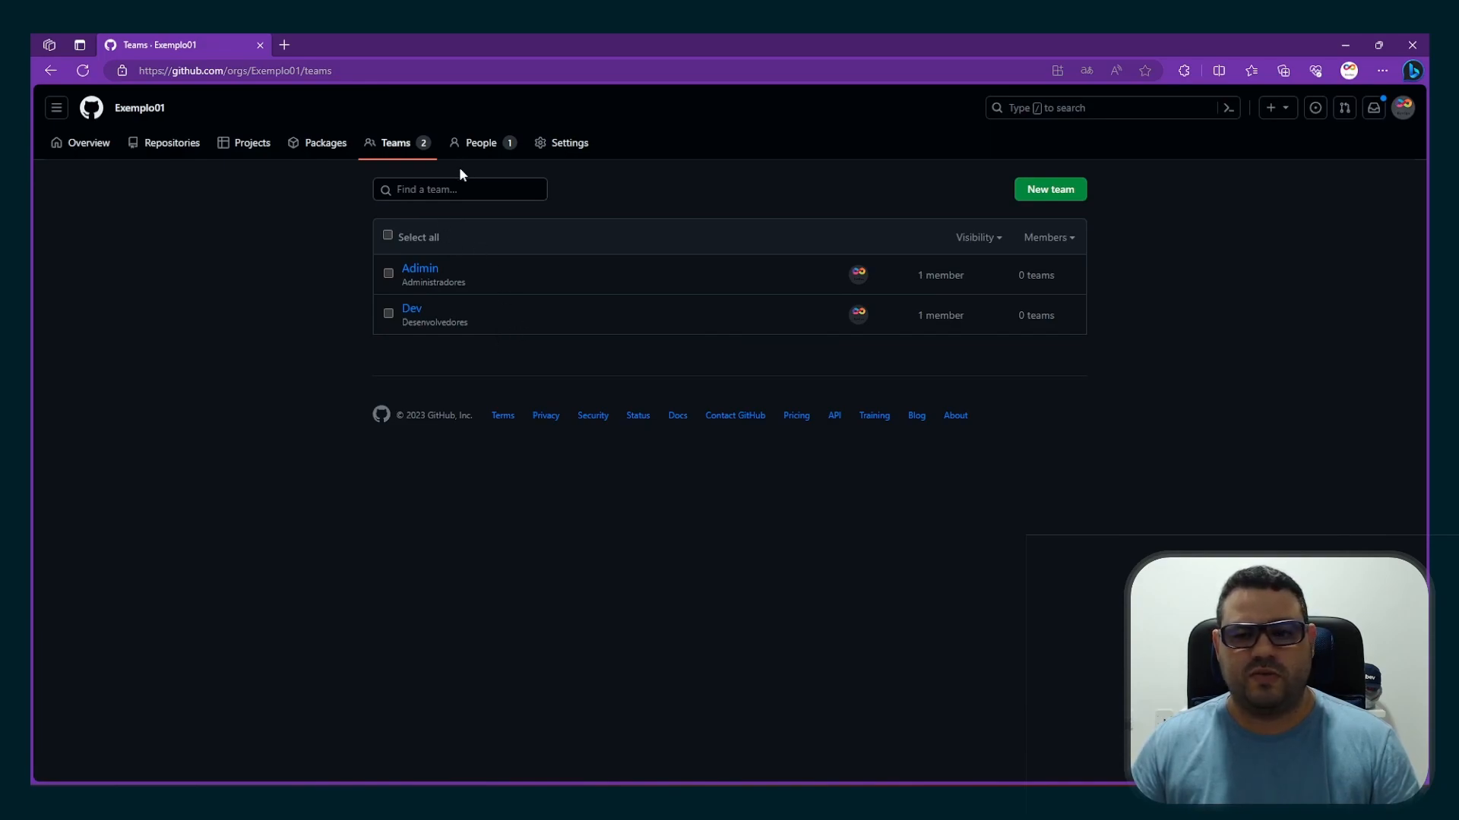
# Start a member invitation to Exemplo01, search for the first invitee by username, and select their account
pyautogui.click(467, 144)
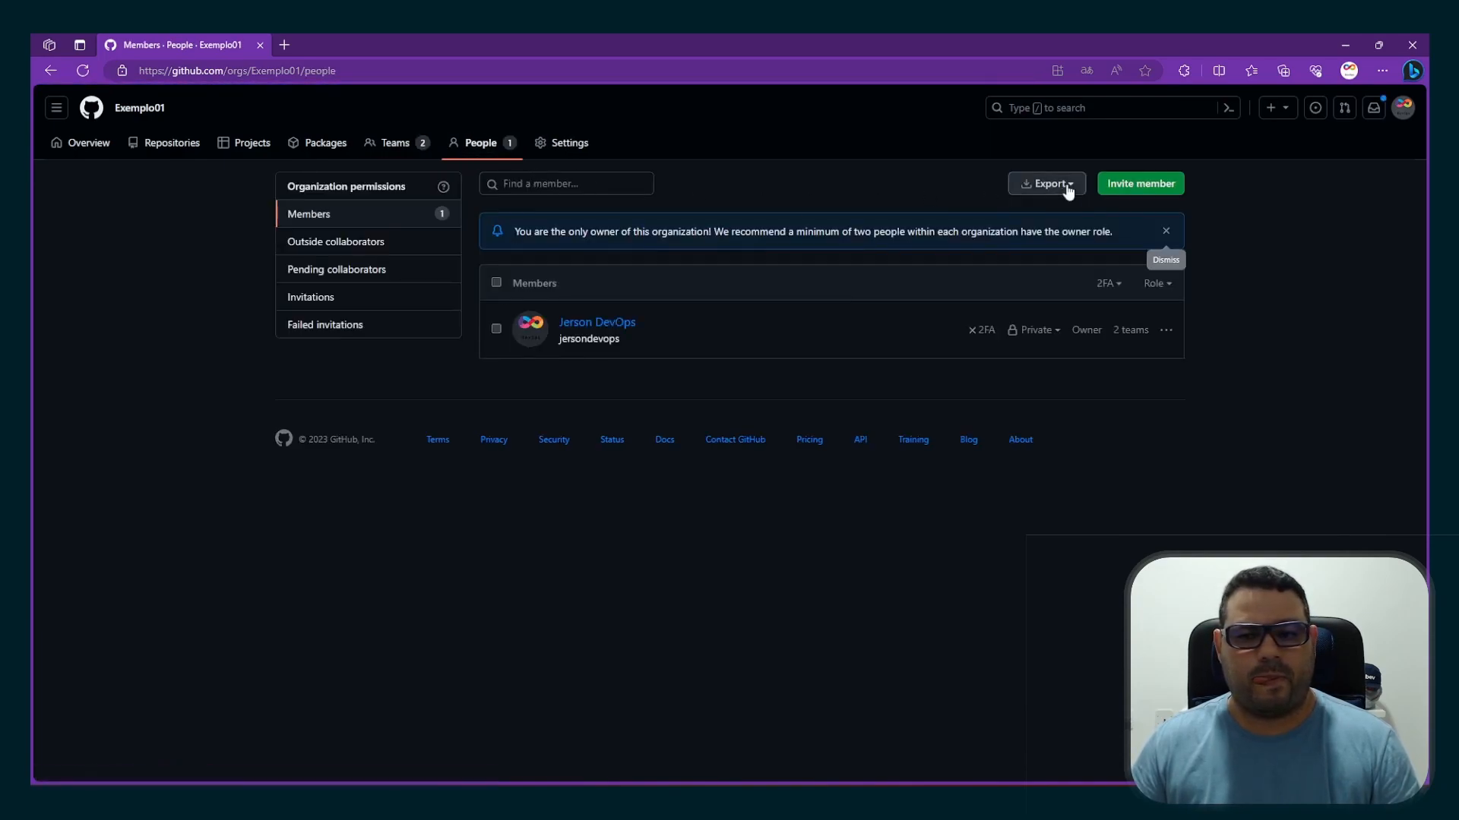
pyautogui.click(1133, 185)
pyautogui.click(764, 456)
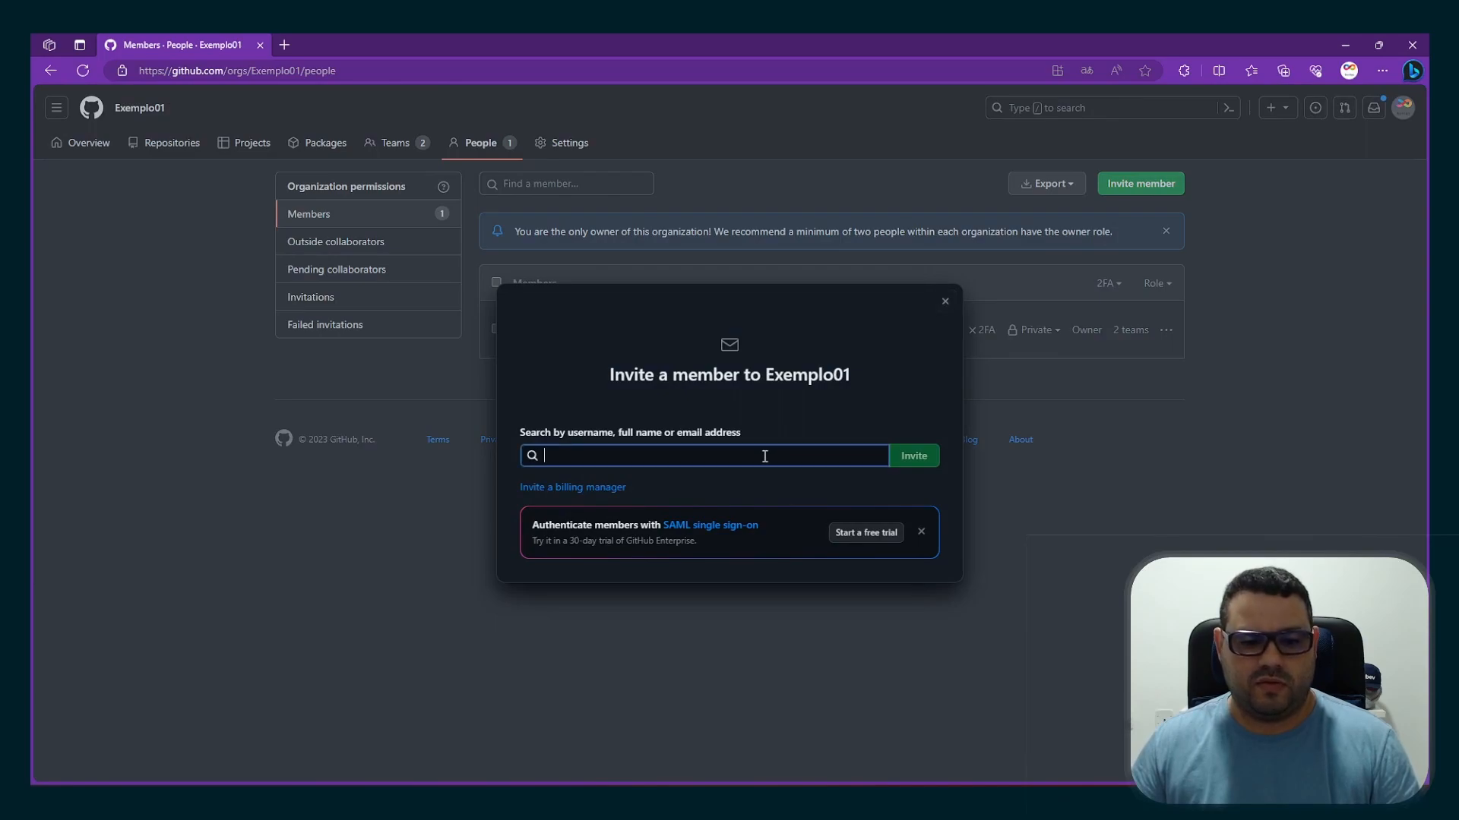
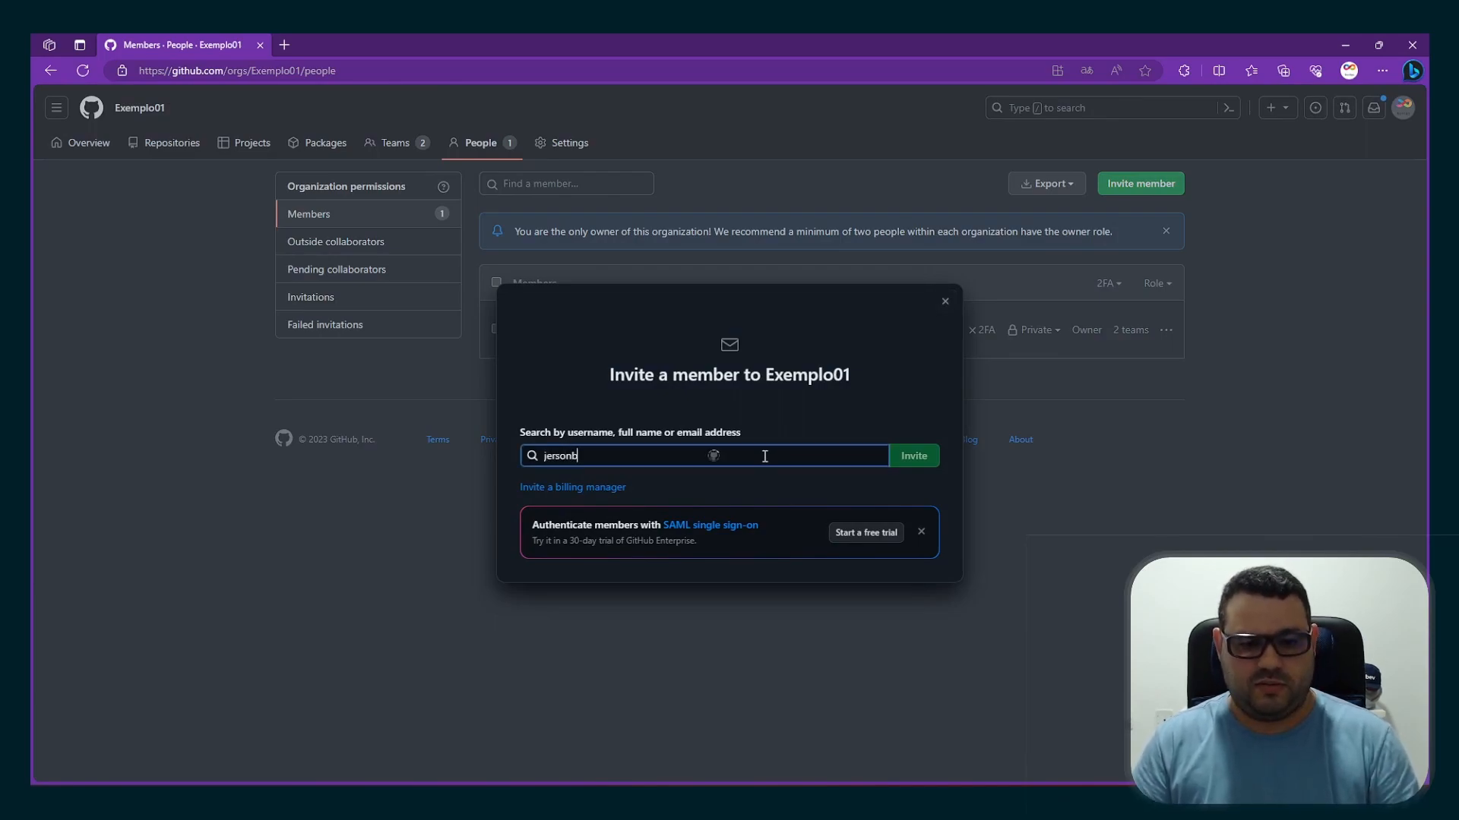
pyautogui.click(590, 483)
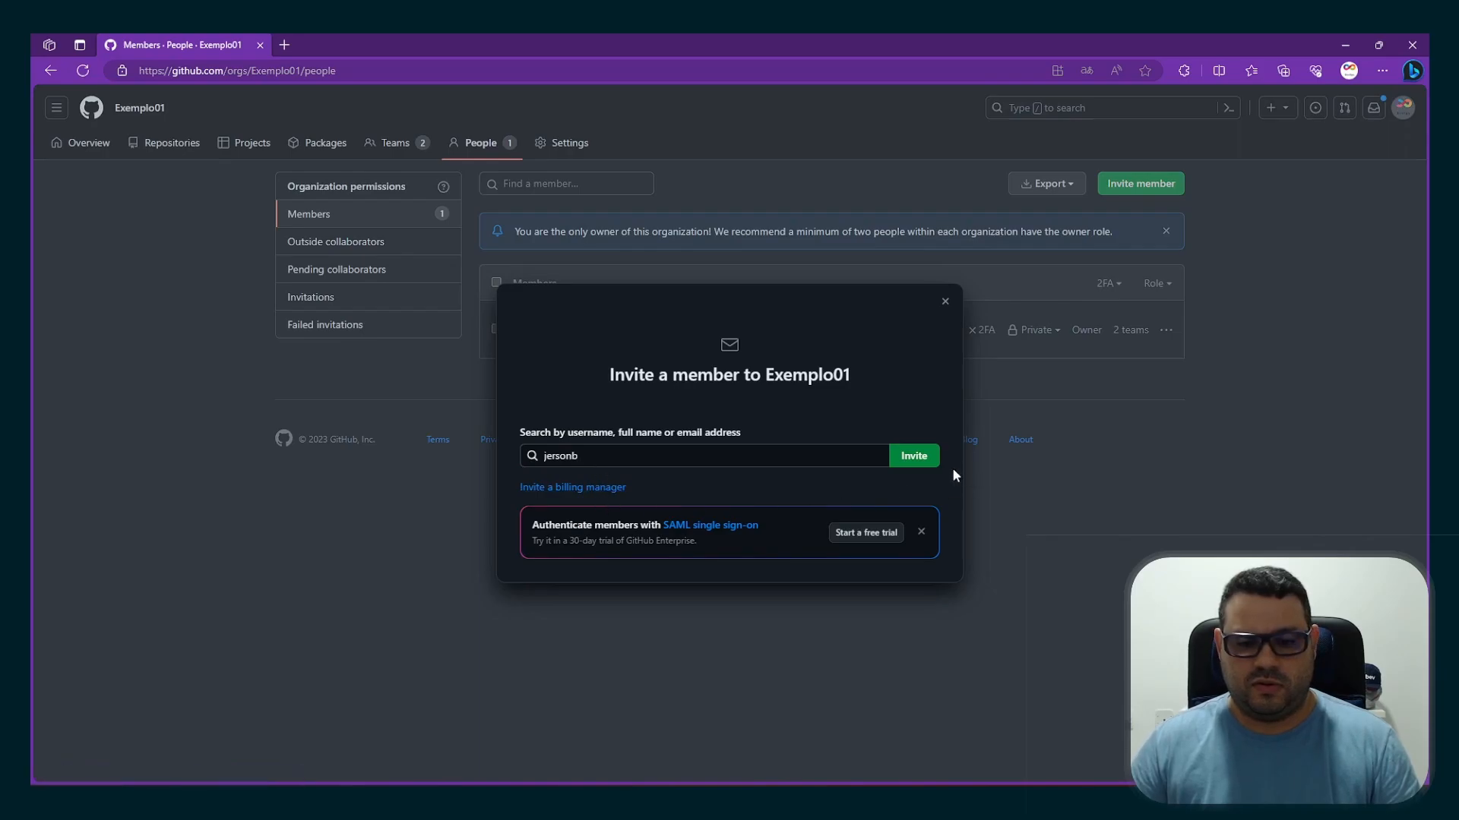
# Send the first invitee an invitation with the Member role and assignment to the Adimin team
pyautogui.click(910, 462)
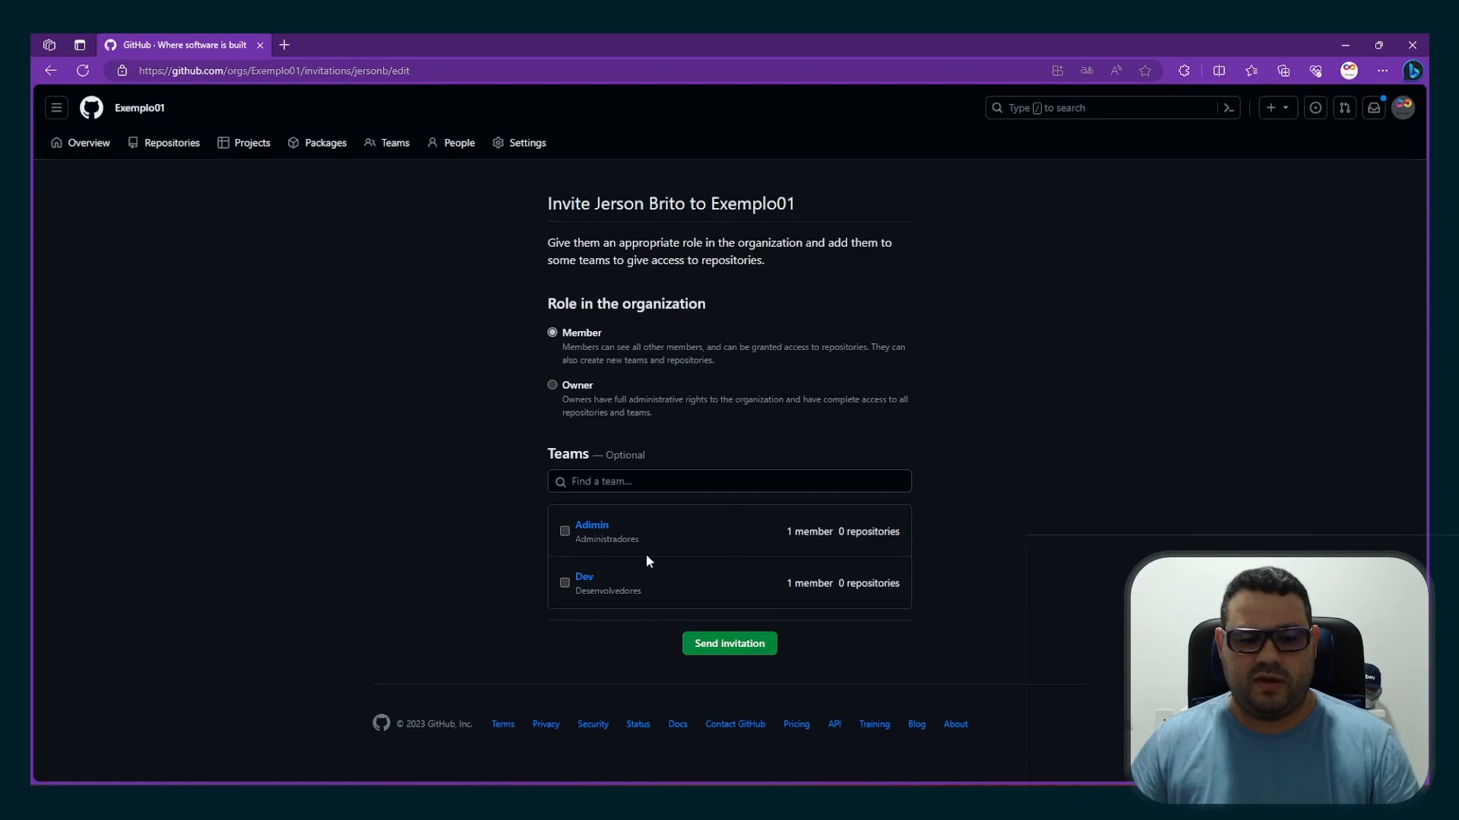
pyautogui.click(564, 529)
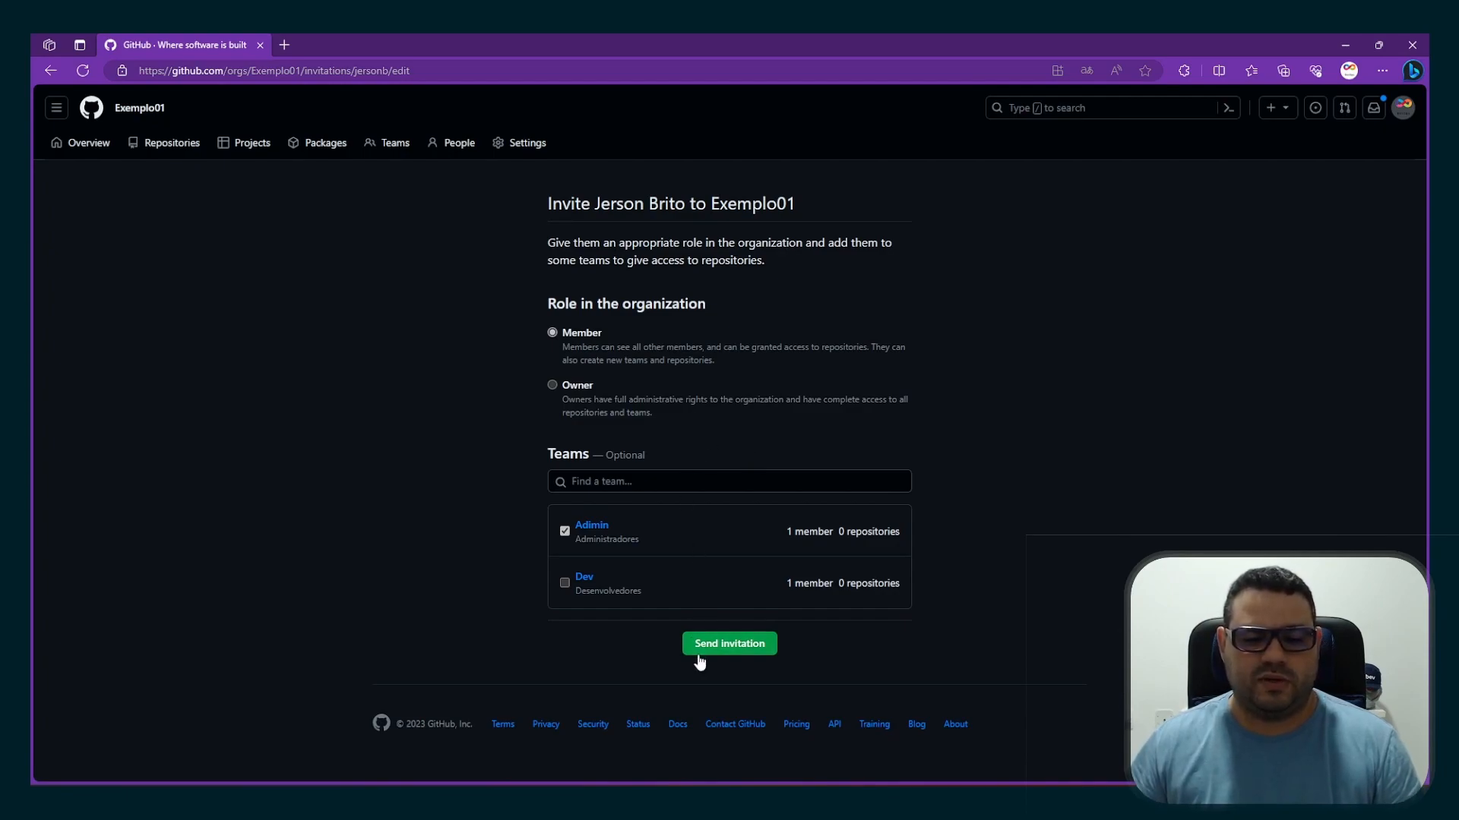
pyautogui.click(740, 646)
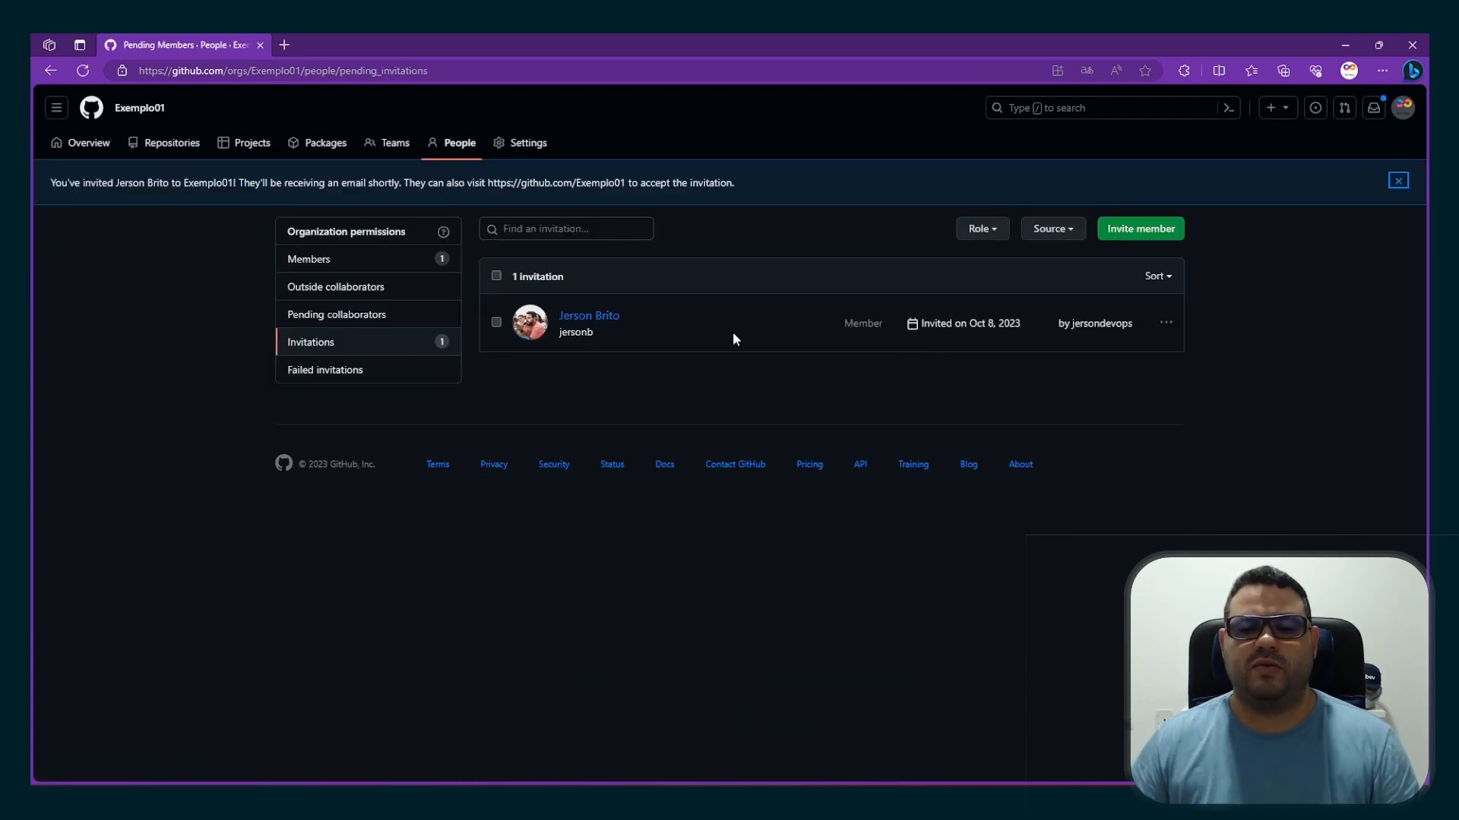
# Start another member invitation to Exemplo01, search for the second invitee by username, and select their account
pyautogui.click(1149, 231)
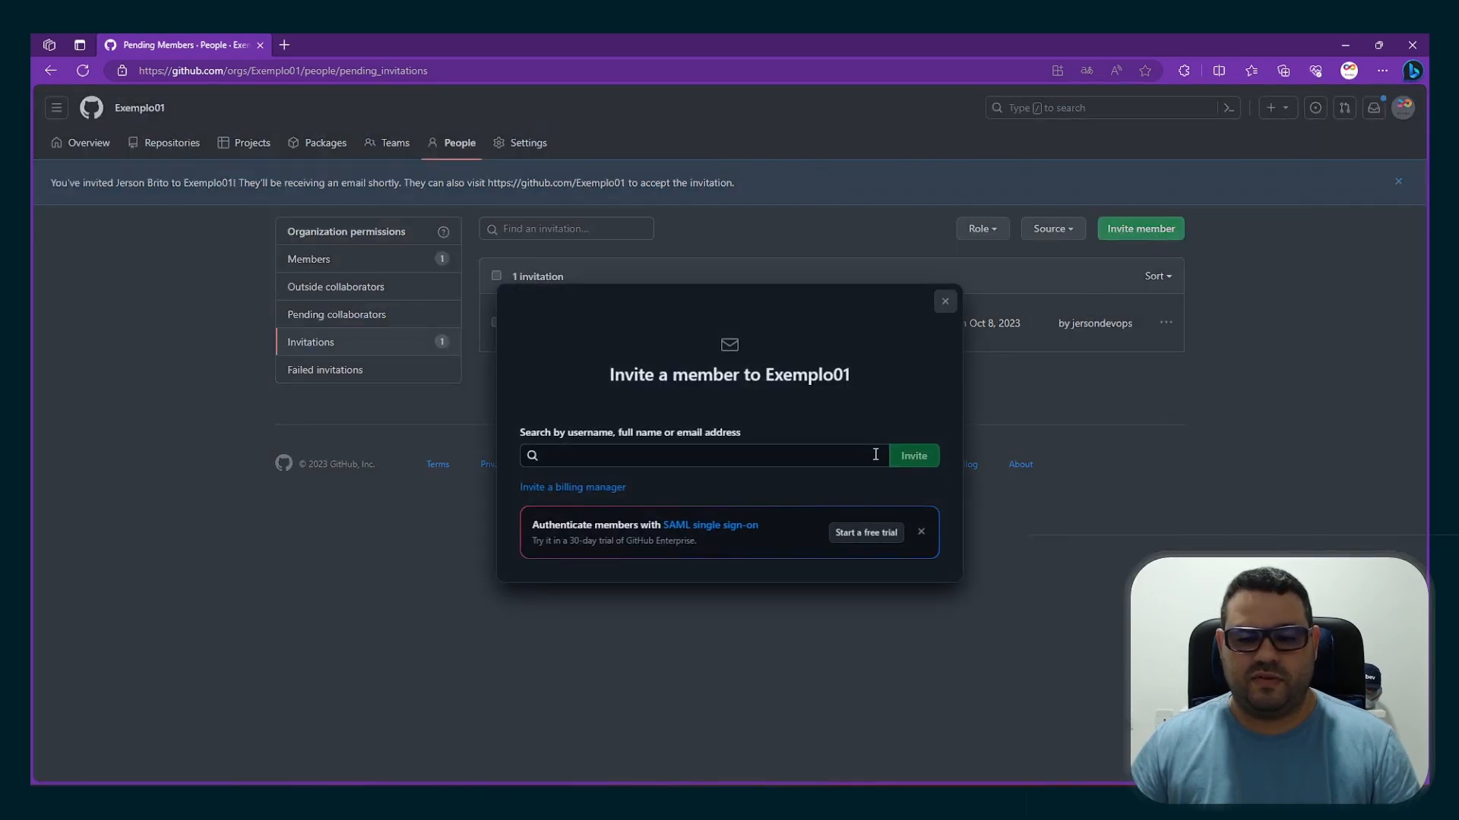
pyautogui.click(825, 457)
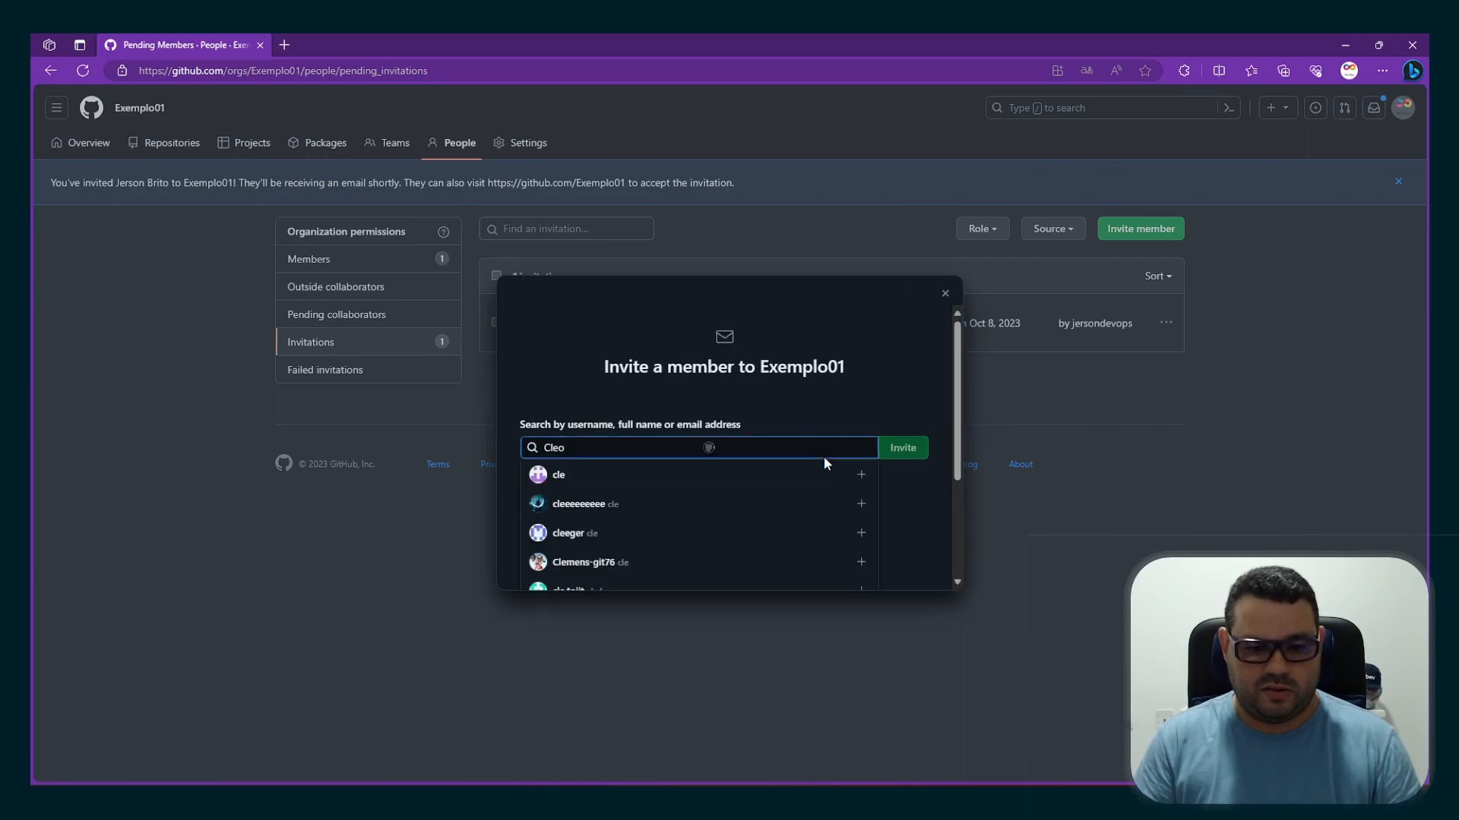
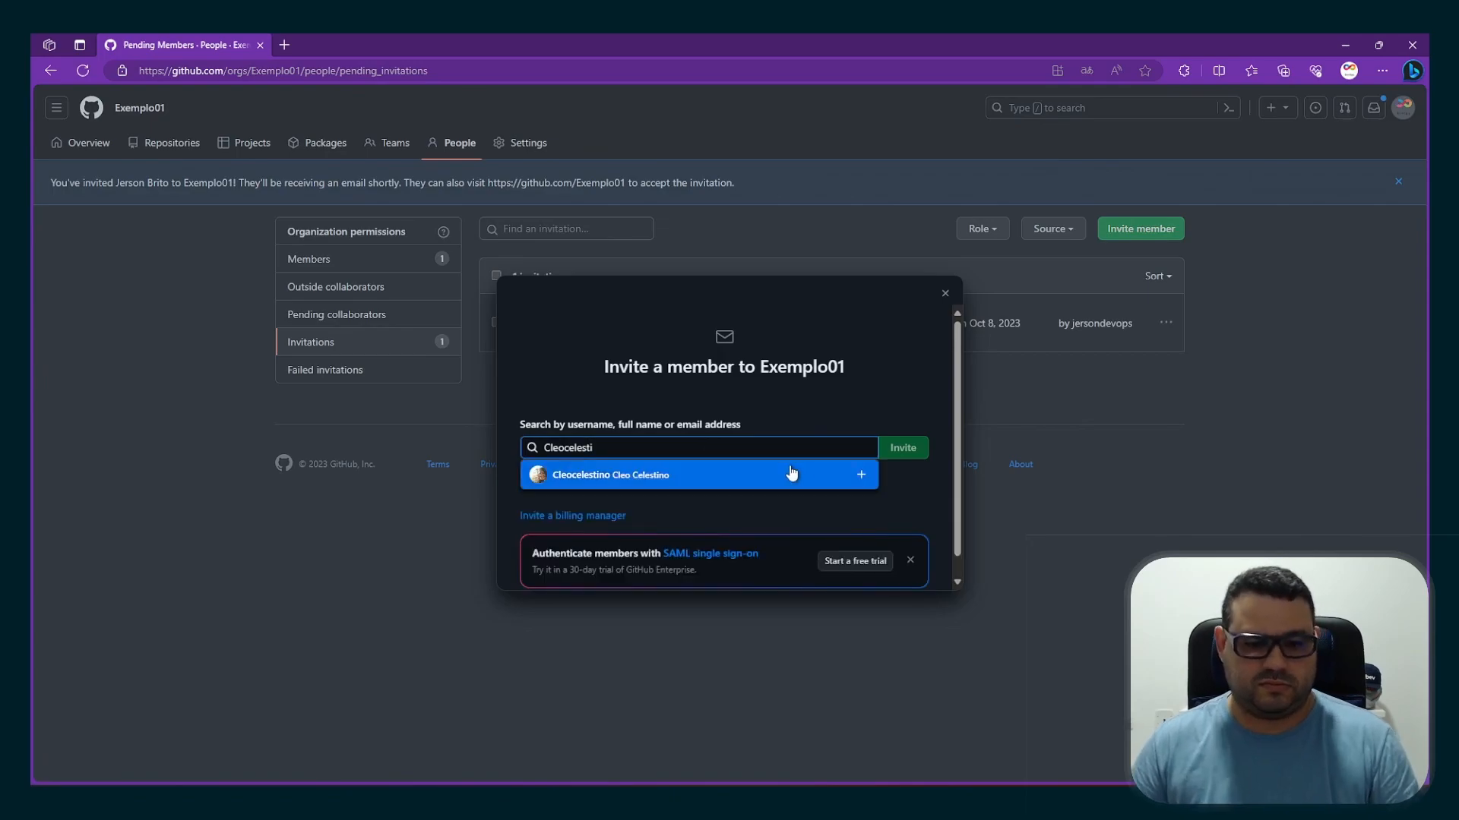
pyautogui.click(742, 473)
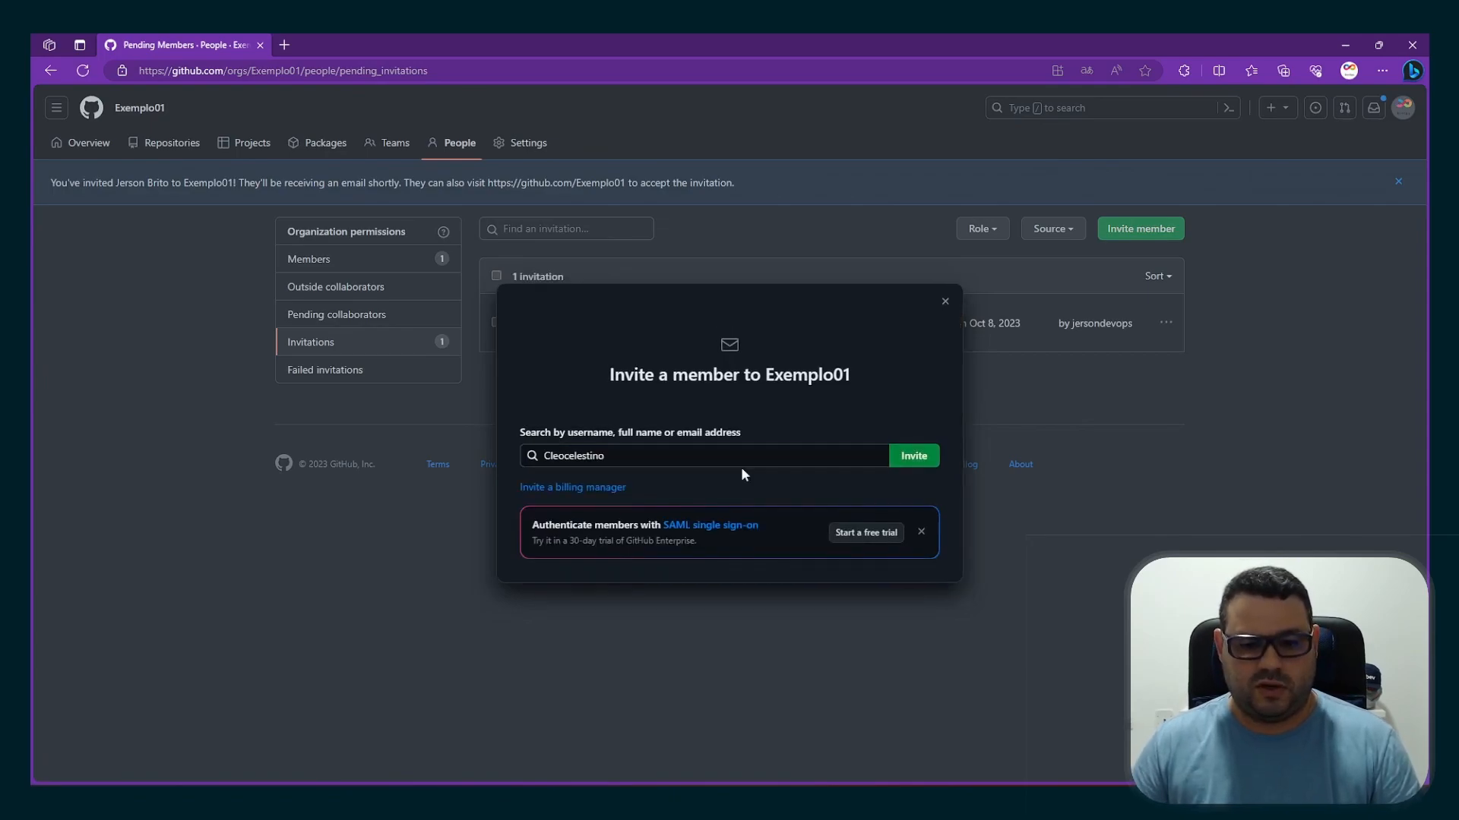
# Send the second invitee an invitation with the Member role and assignment to the Dev team
pyautogui.click(920, 463)
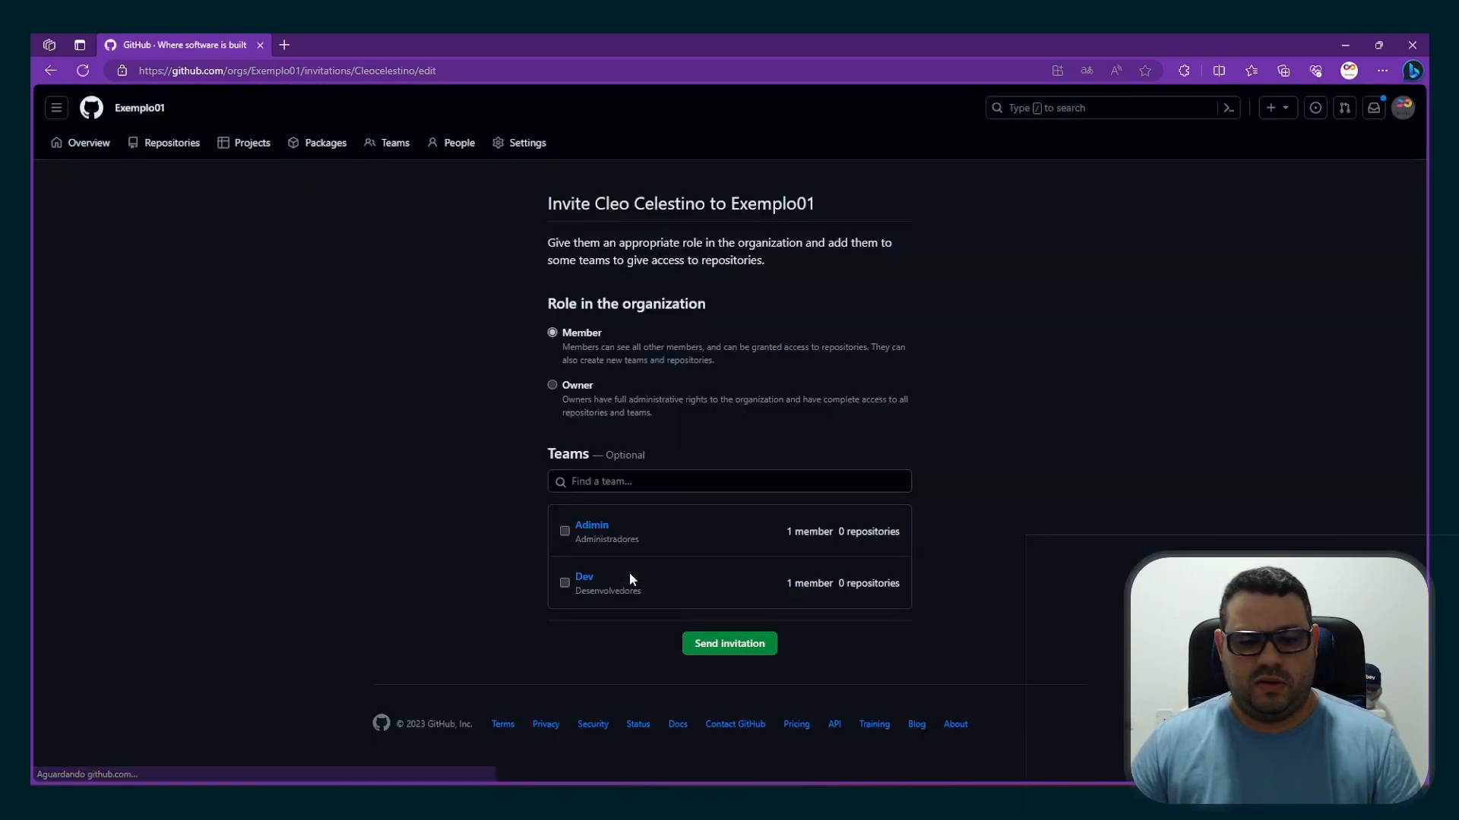
pyautogui.click(564, 582)
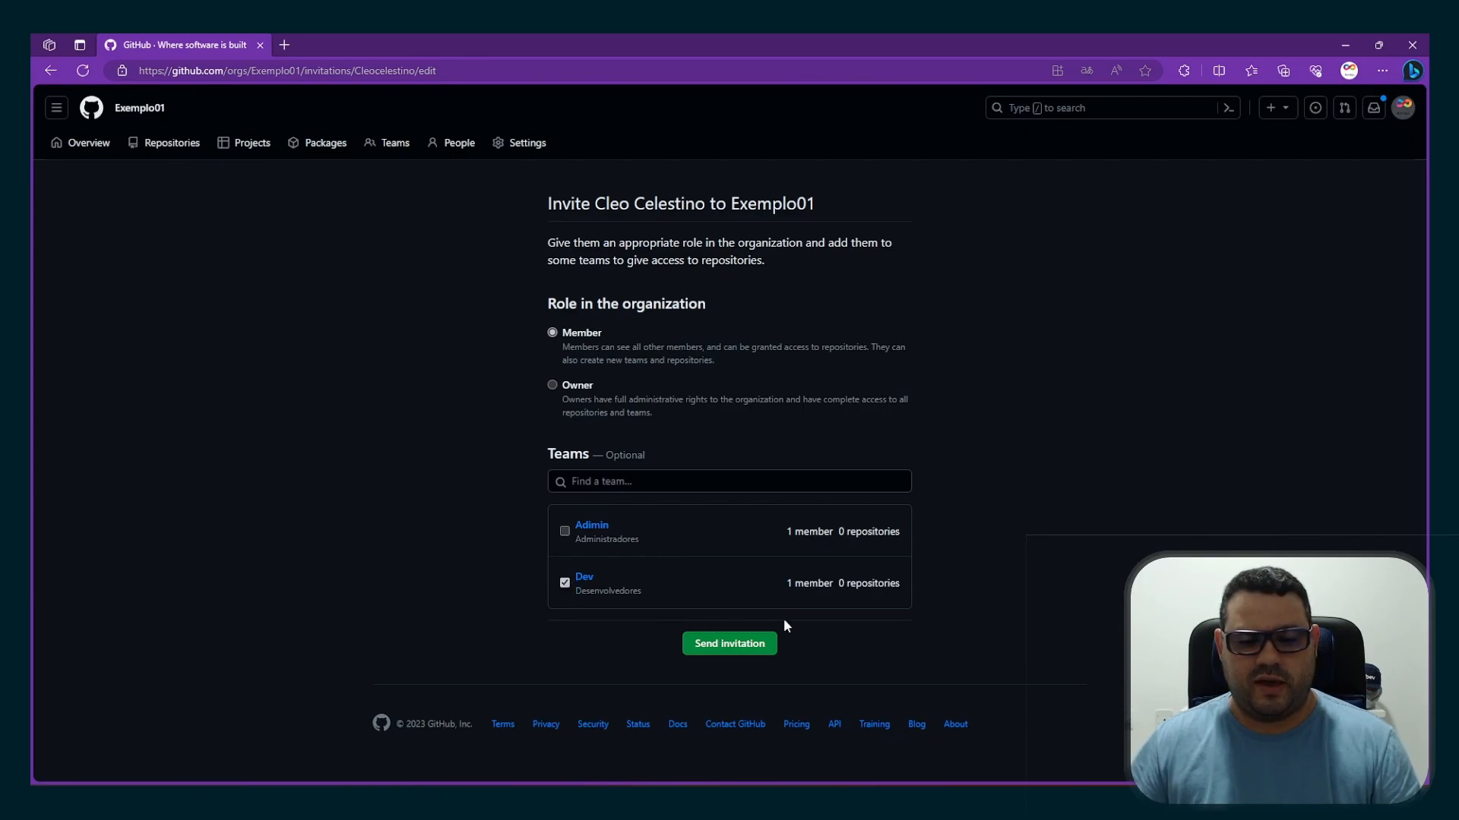
pyautogui.click(734, 652)
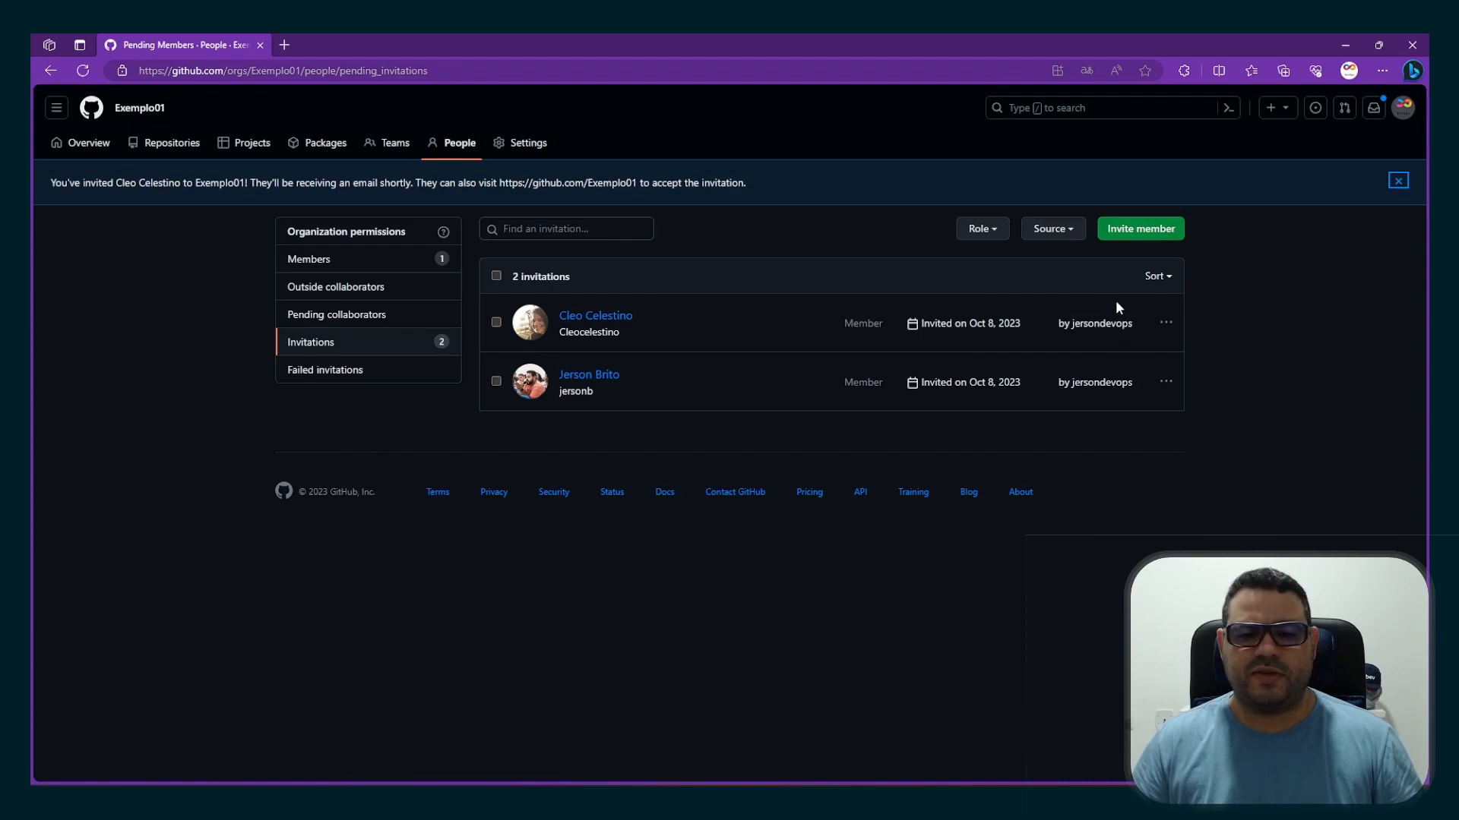
# Return from the pending invitations to the organization's members list, and switch to the browser window signed in as the first invitee
pyautogui.click(1167, 383)
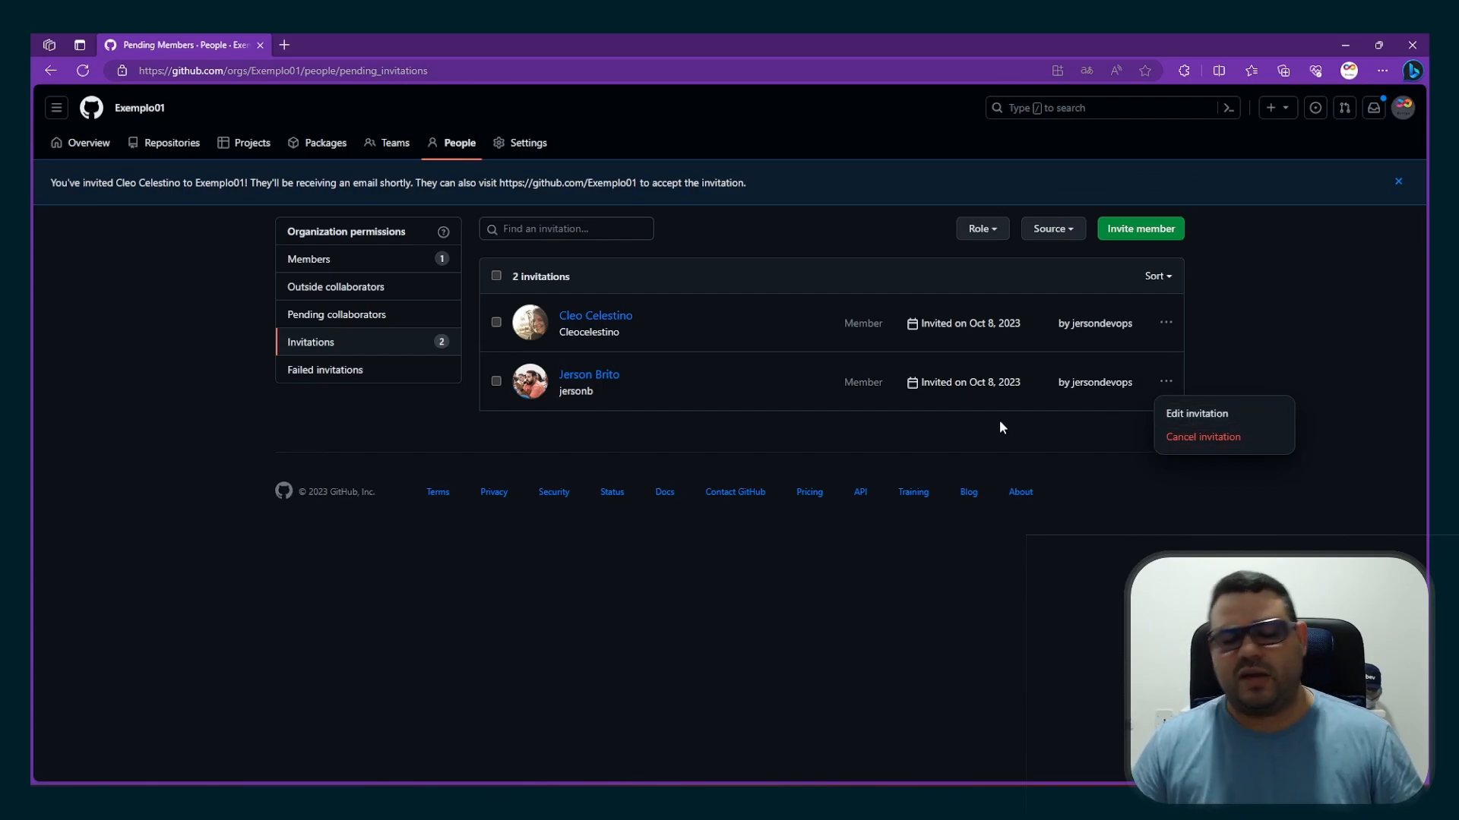
pyautogui.click(338, 260)
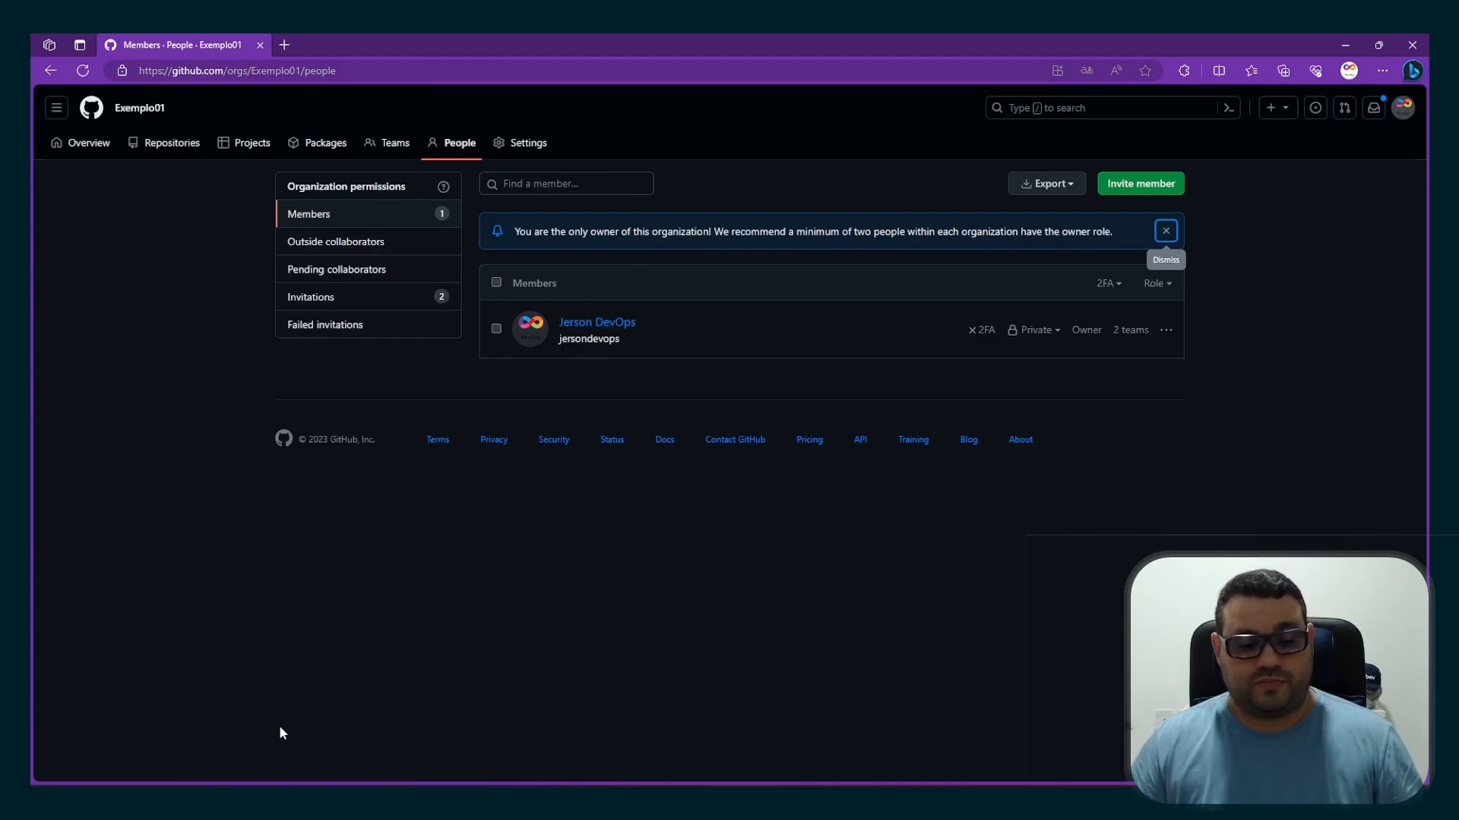
pyautogui.click(228, 733)
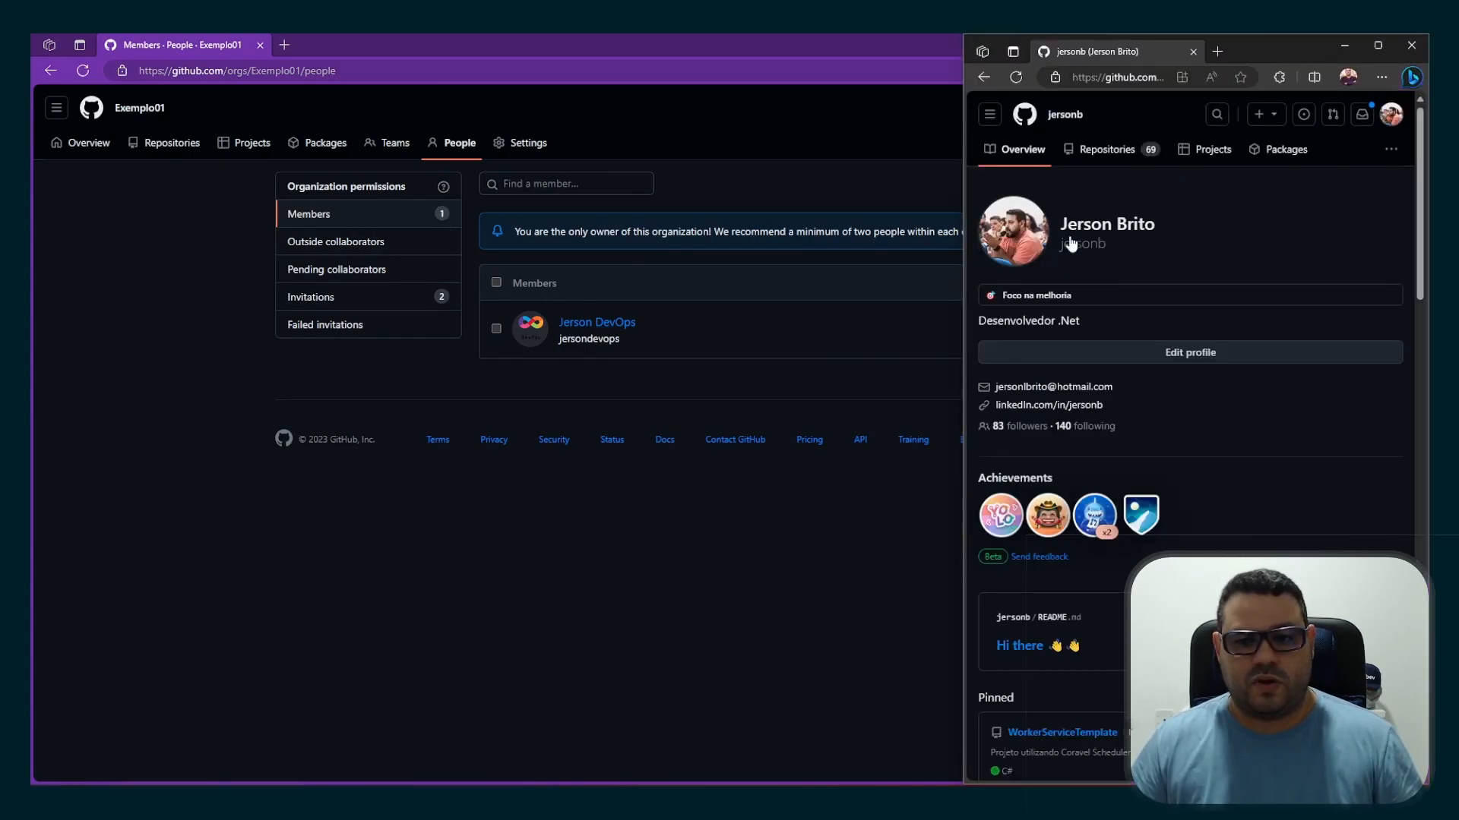
# Maximize the first invitee's window, reload their profile, and check their notifications for the organization invitation
pyautogui.click(1375, 45)
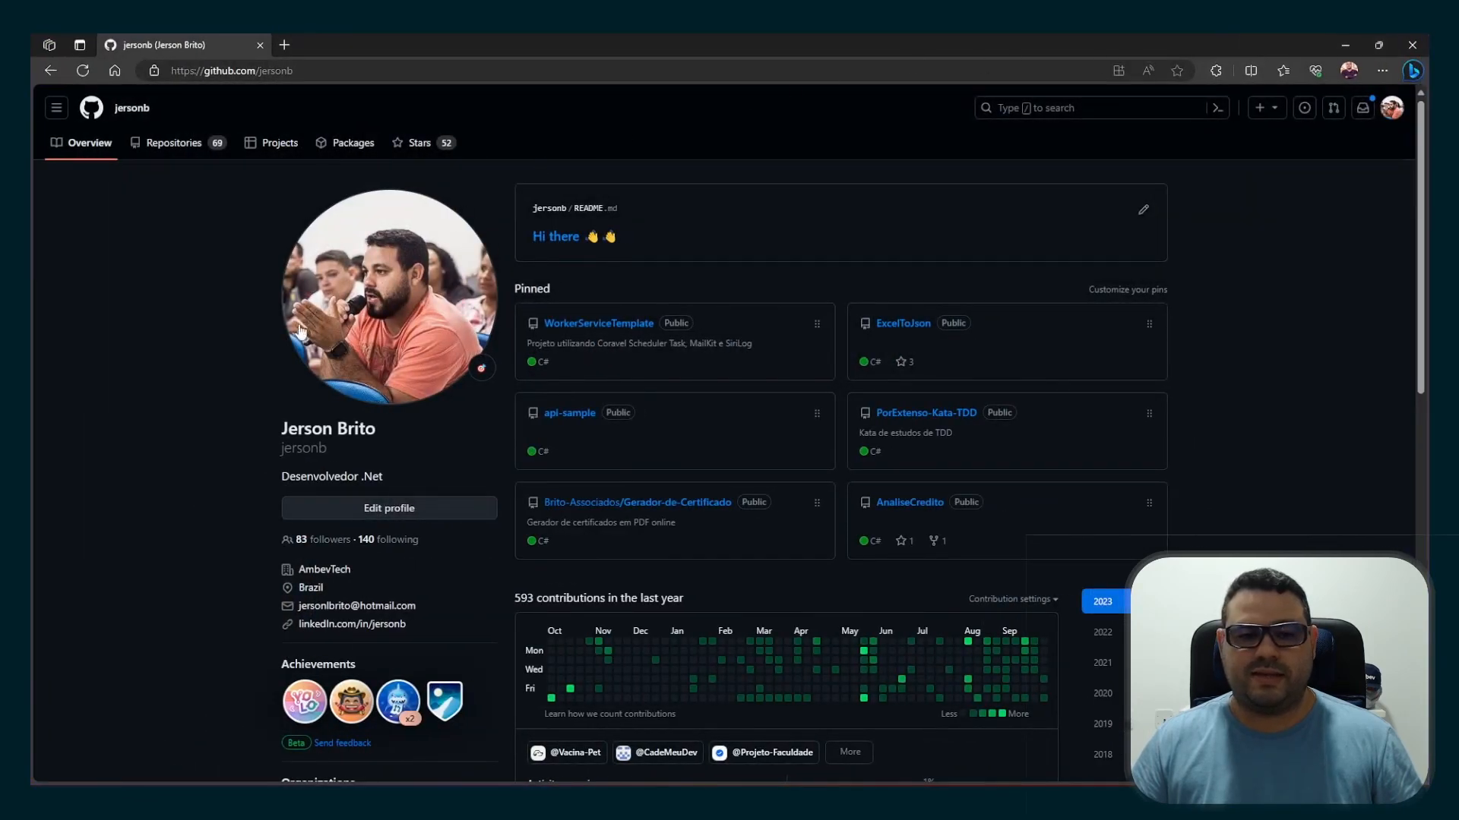
pyautogui.click(85, 71)
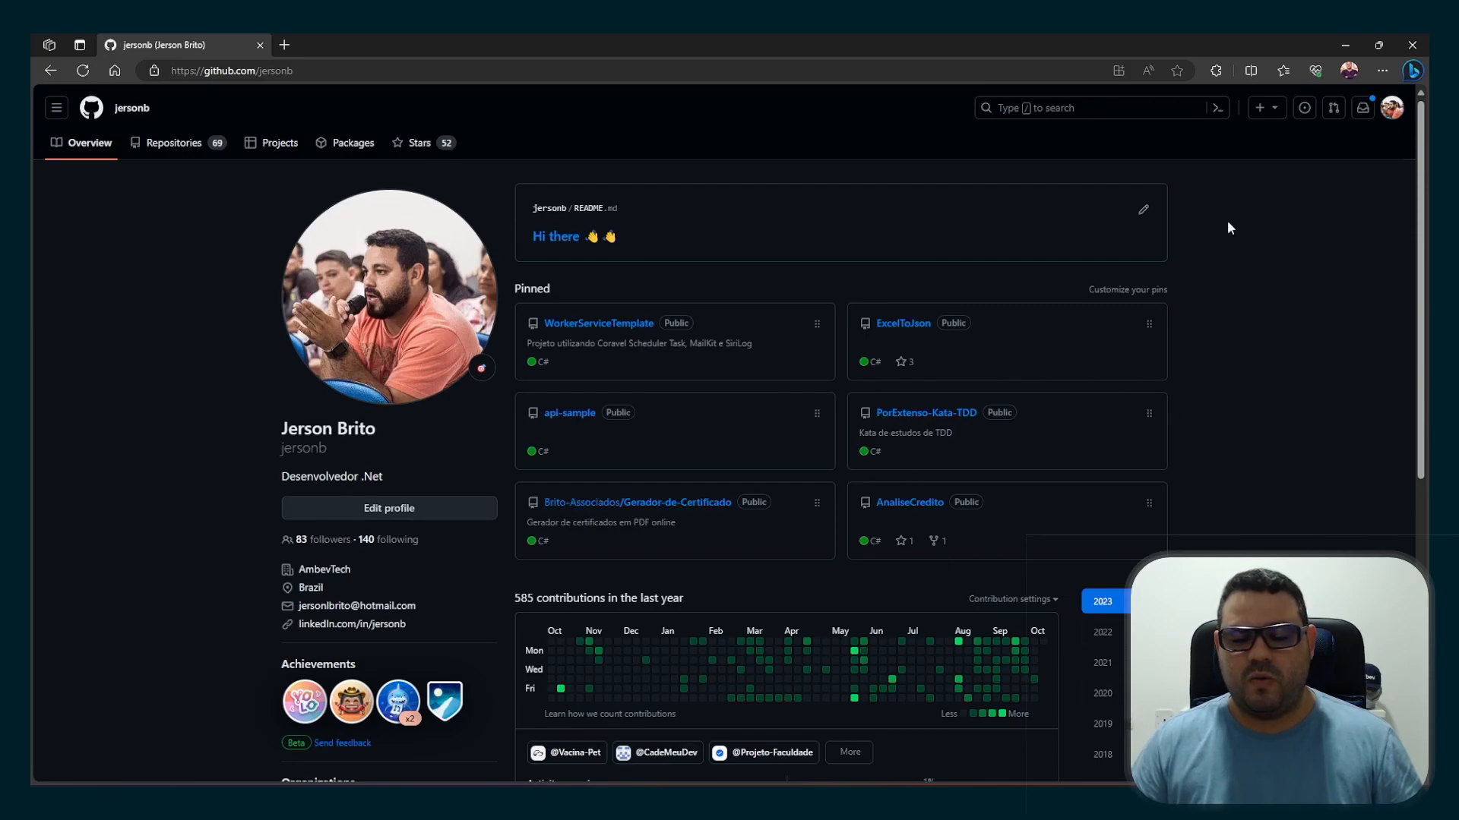
pyautogui.click(1363, 114)
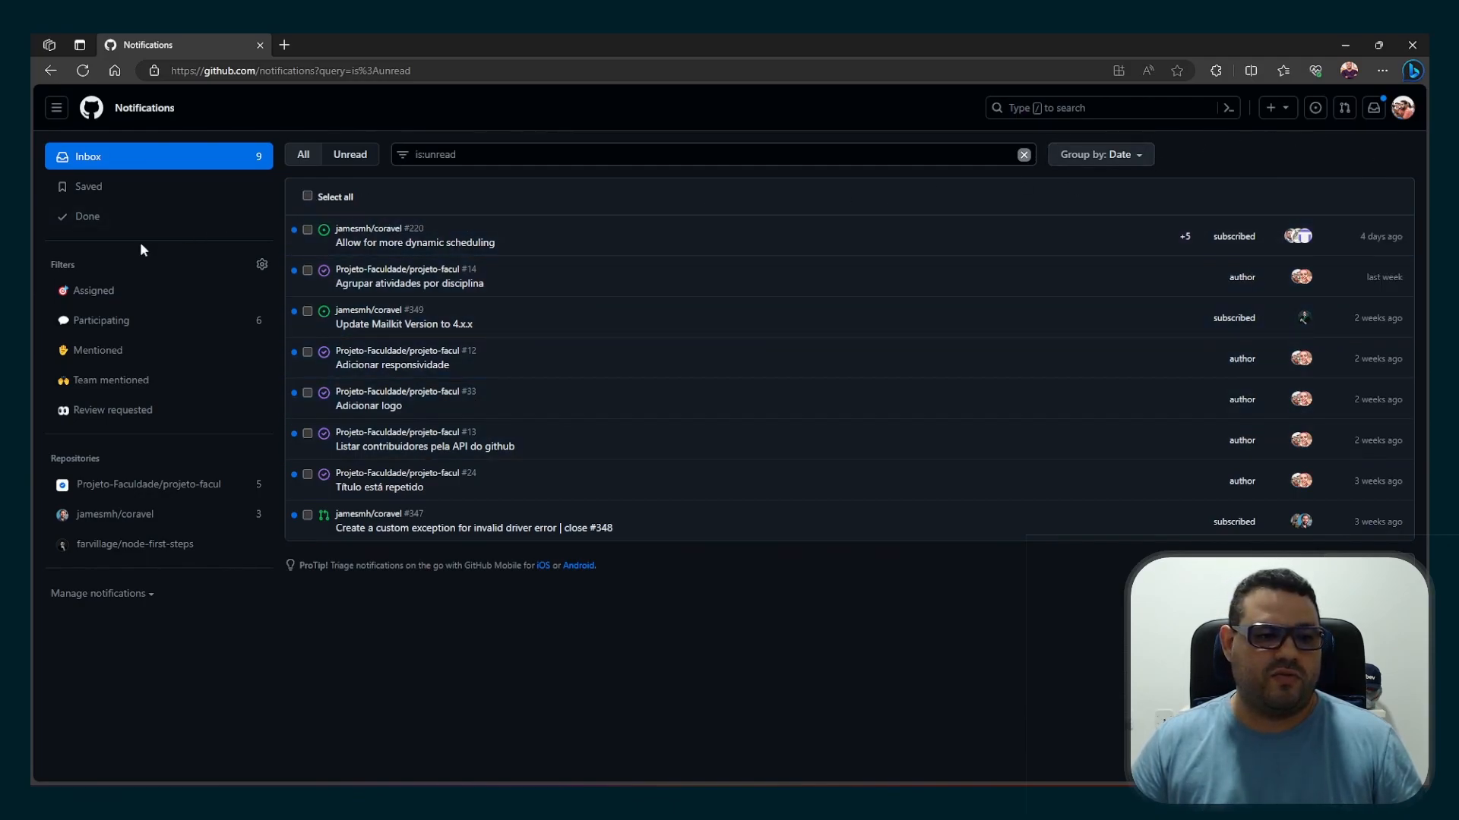
# Accept the invitation to join Exemplo01 from the first invitee's list of organizations
pyautogui.click(1402, 107)
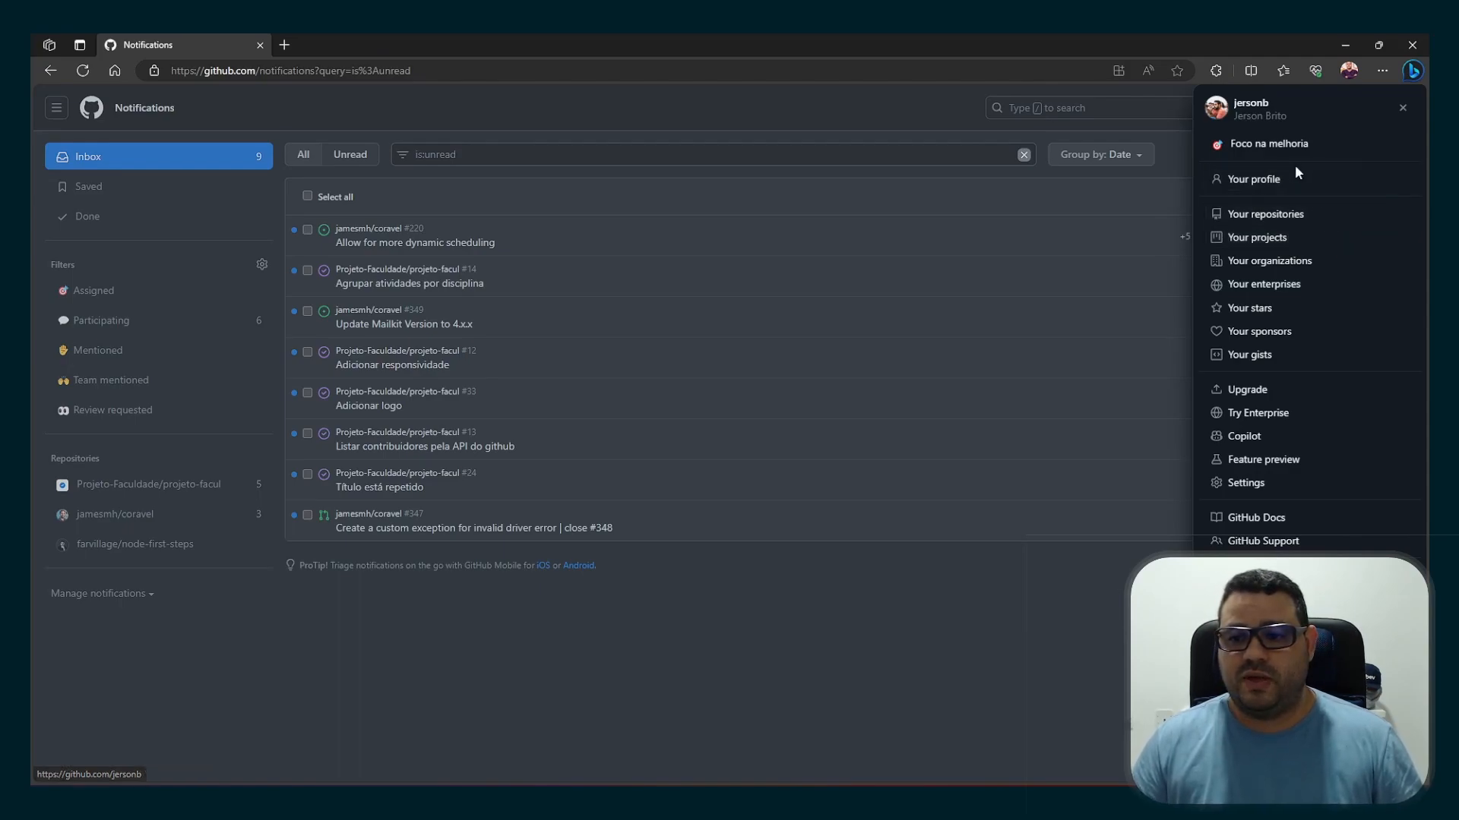
pyautogui.click(1279, 260)
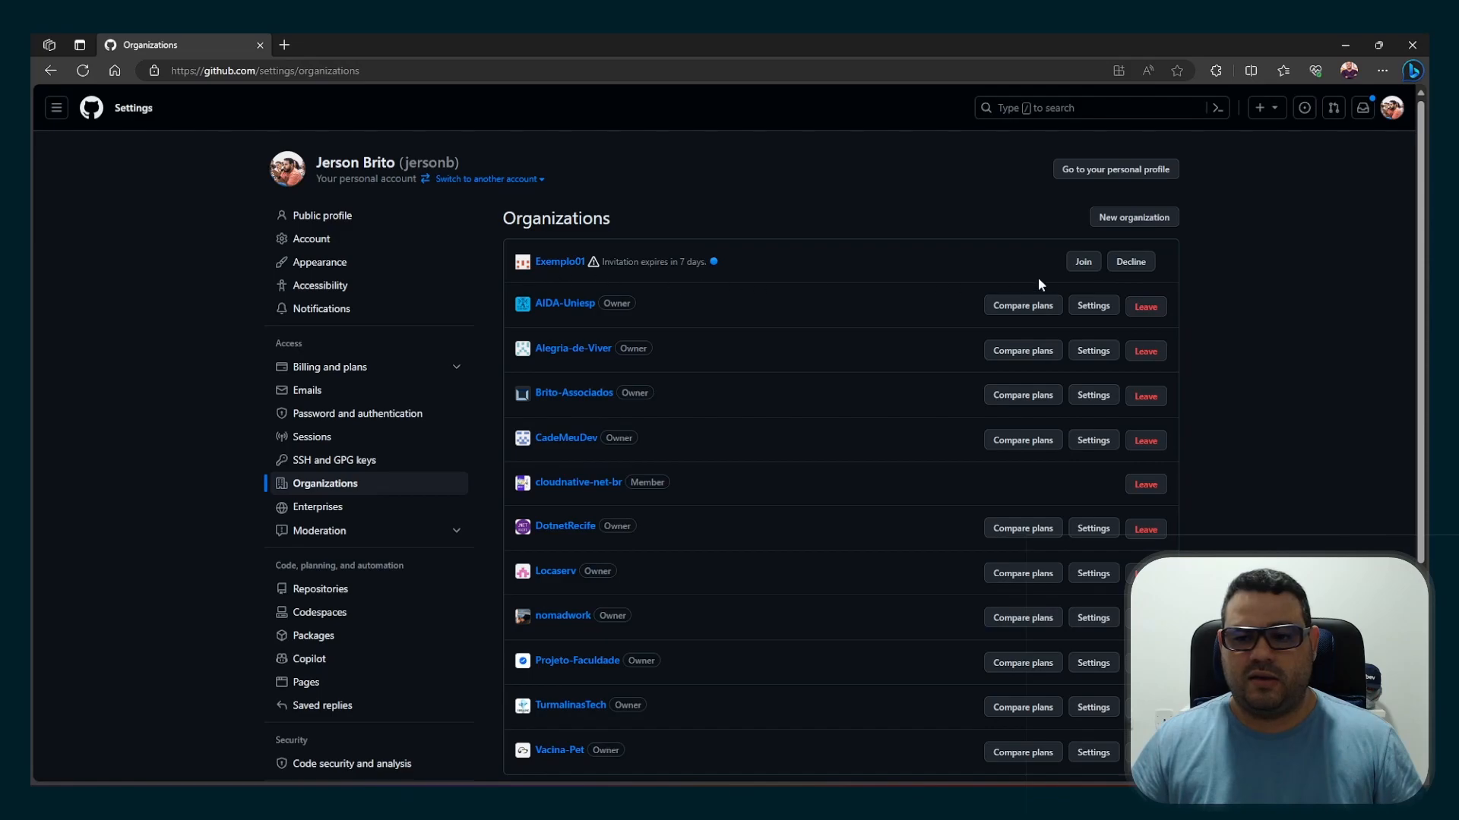
pyautogui.click(1083, 264)
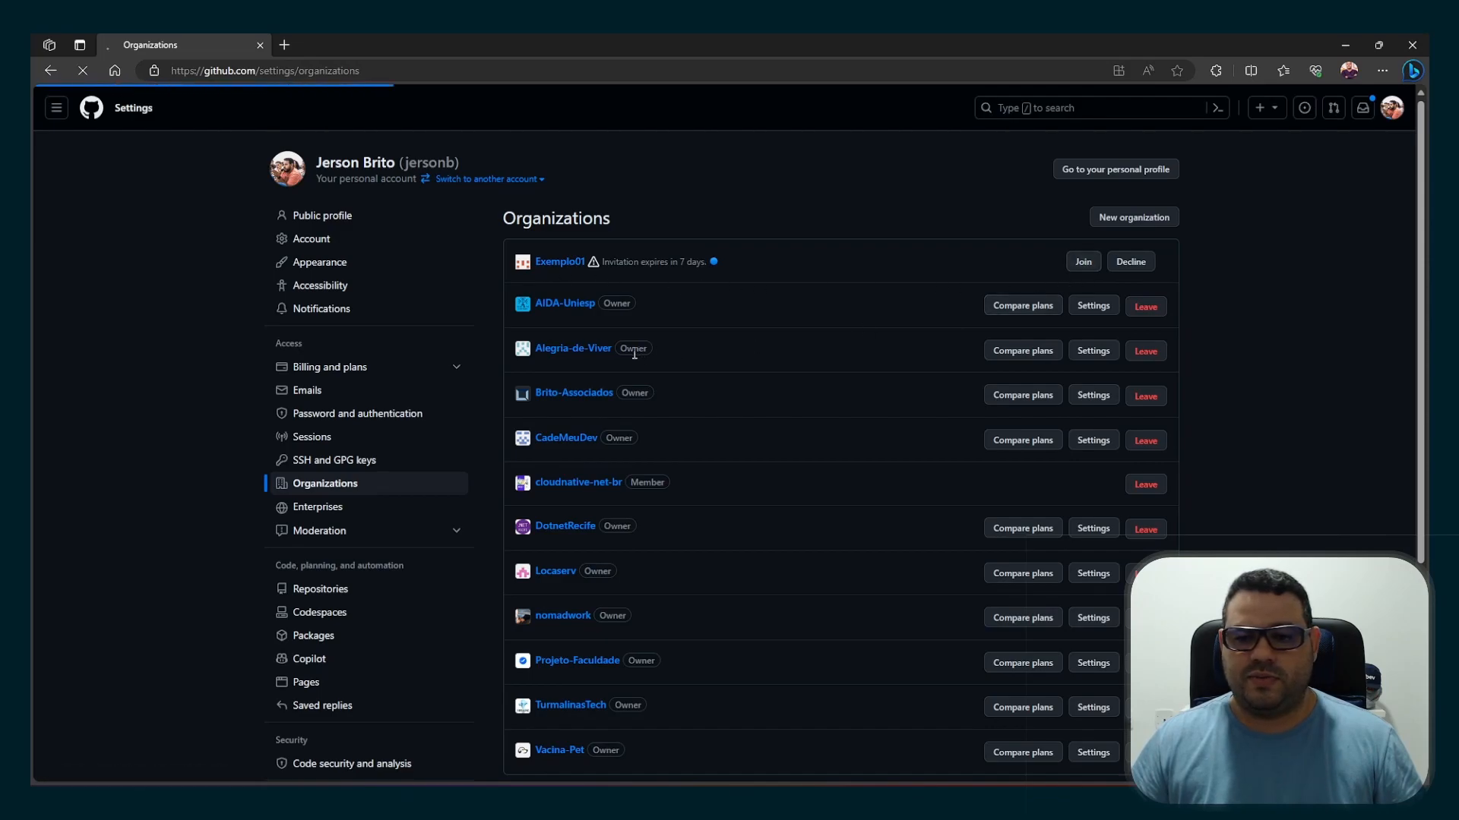
pyautogui.click(676, 367)
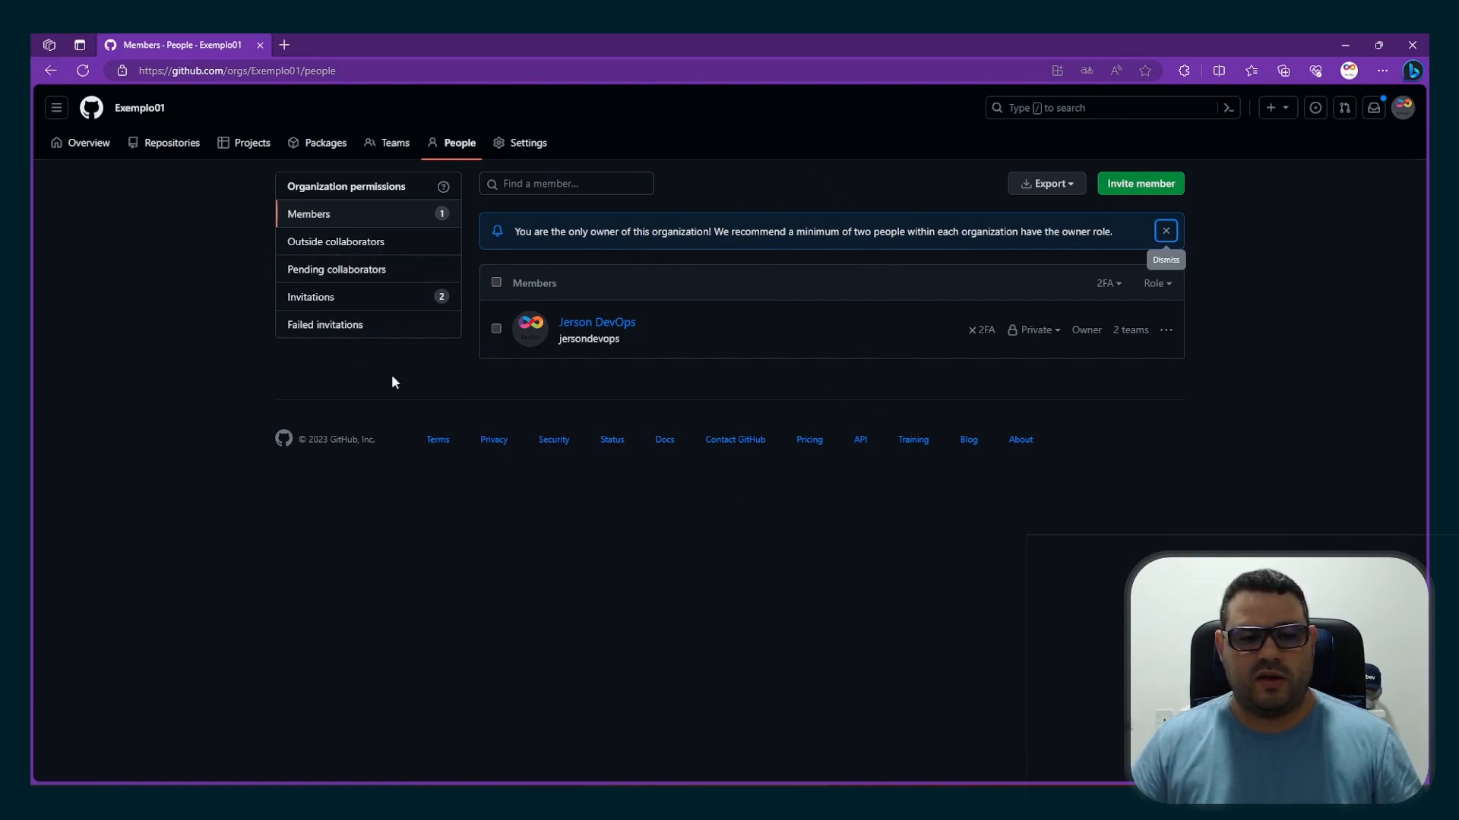
# Bring up the second invitee's browser window maximized, and dismiss the new-membership notice in the first invitee's window
pyautogui.hotkey('alt', 'Tab')
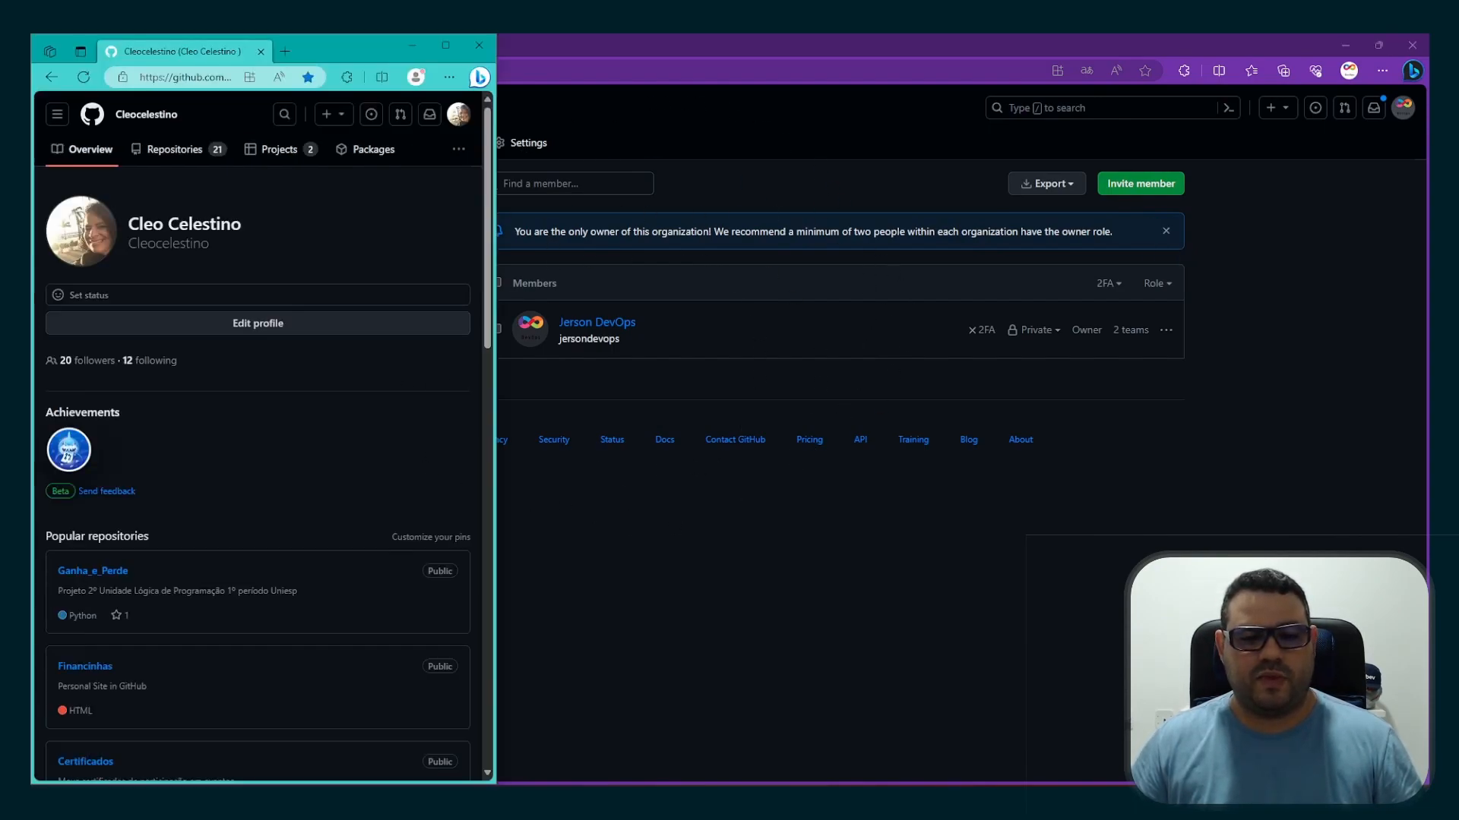
pyautogui.click(446, 47)
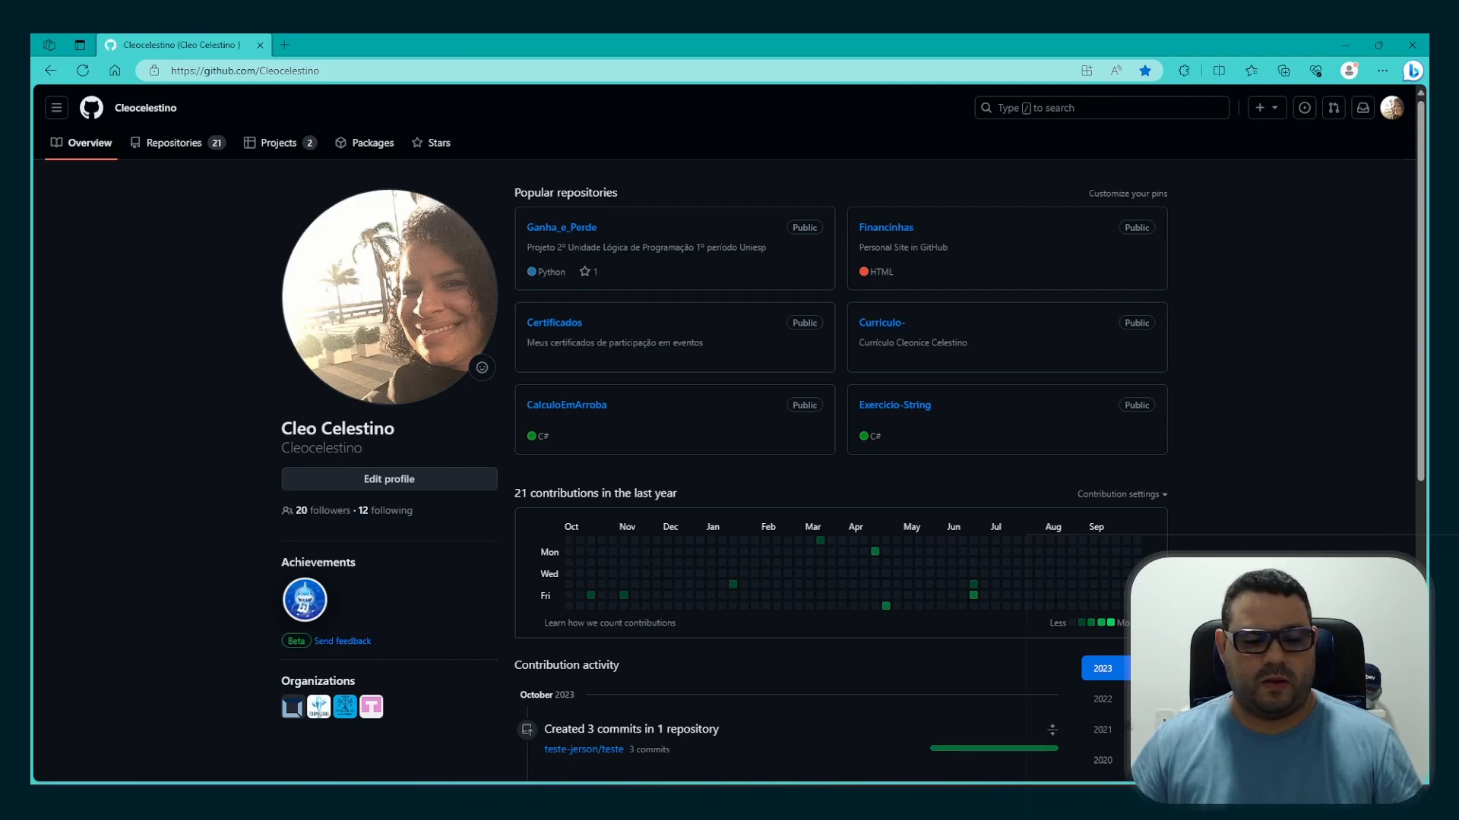
pyautogui.click(183, 802)
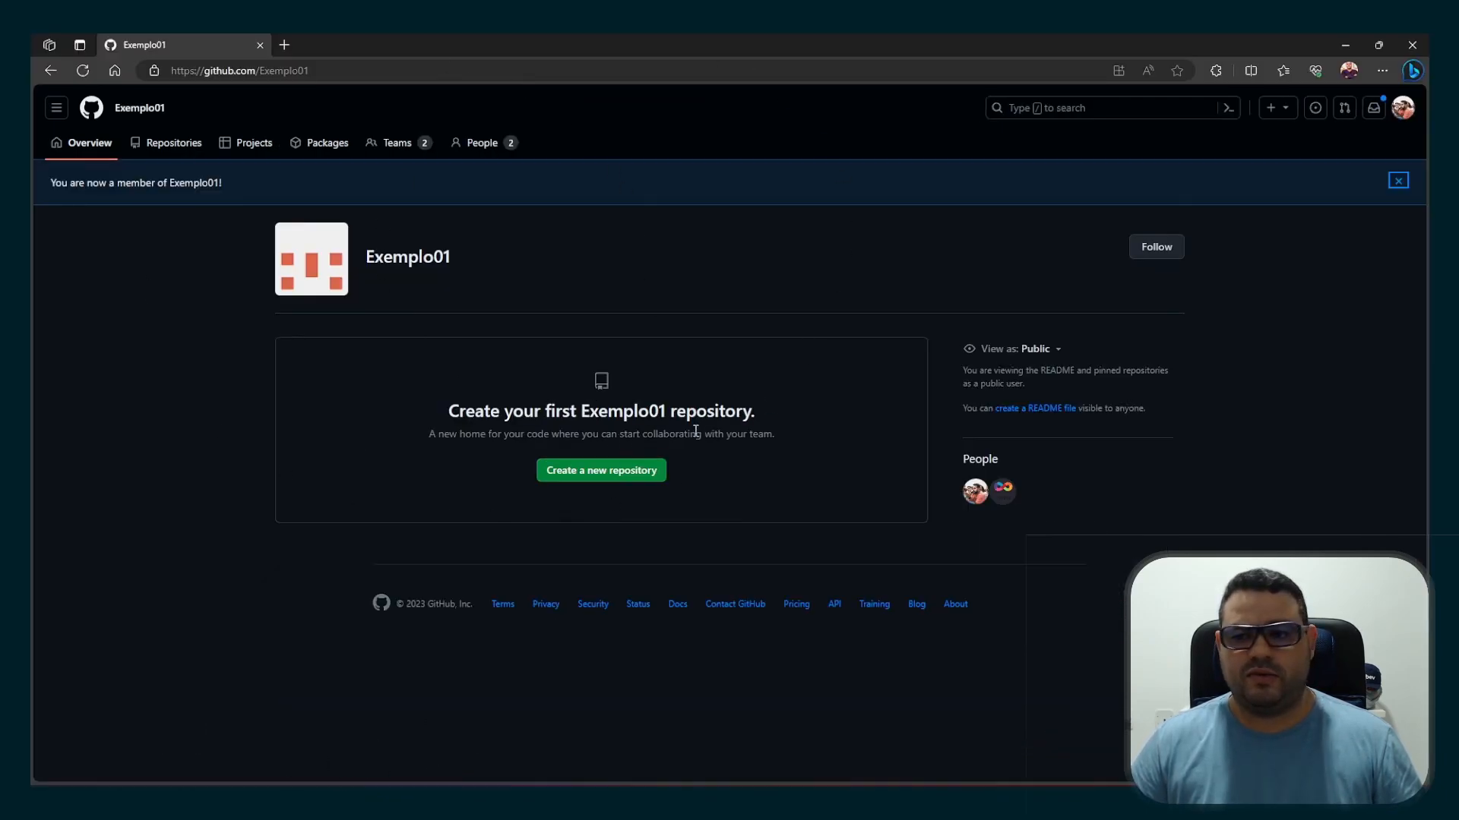
pyautogui.click(1398, 183)
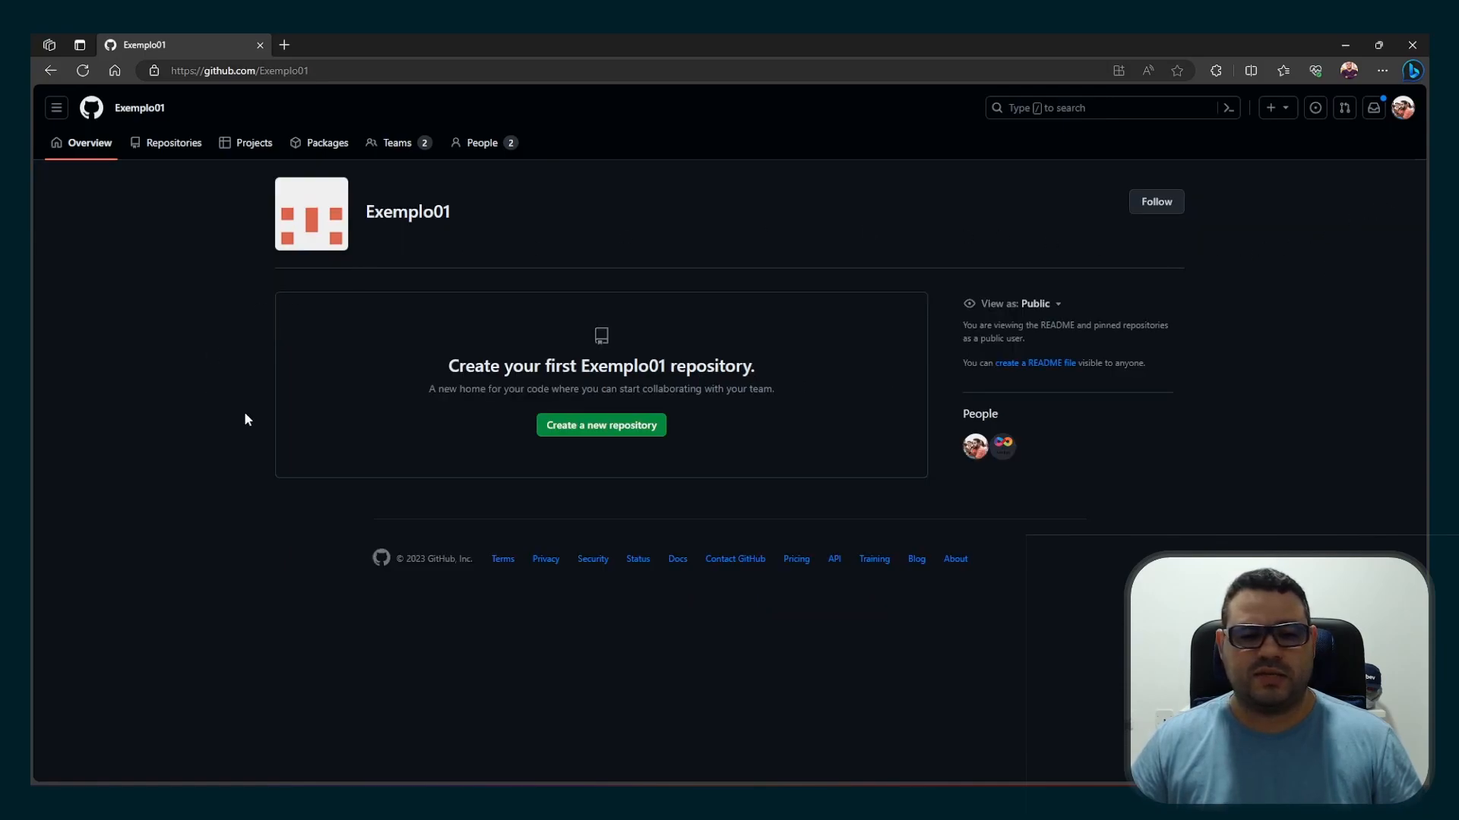
pyautogui.click(166, 152)
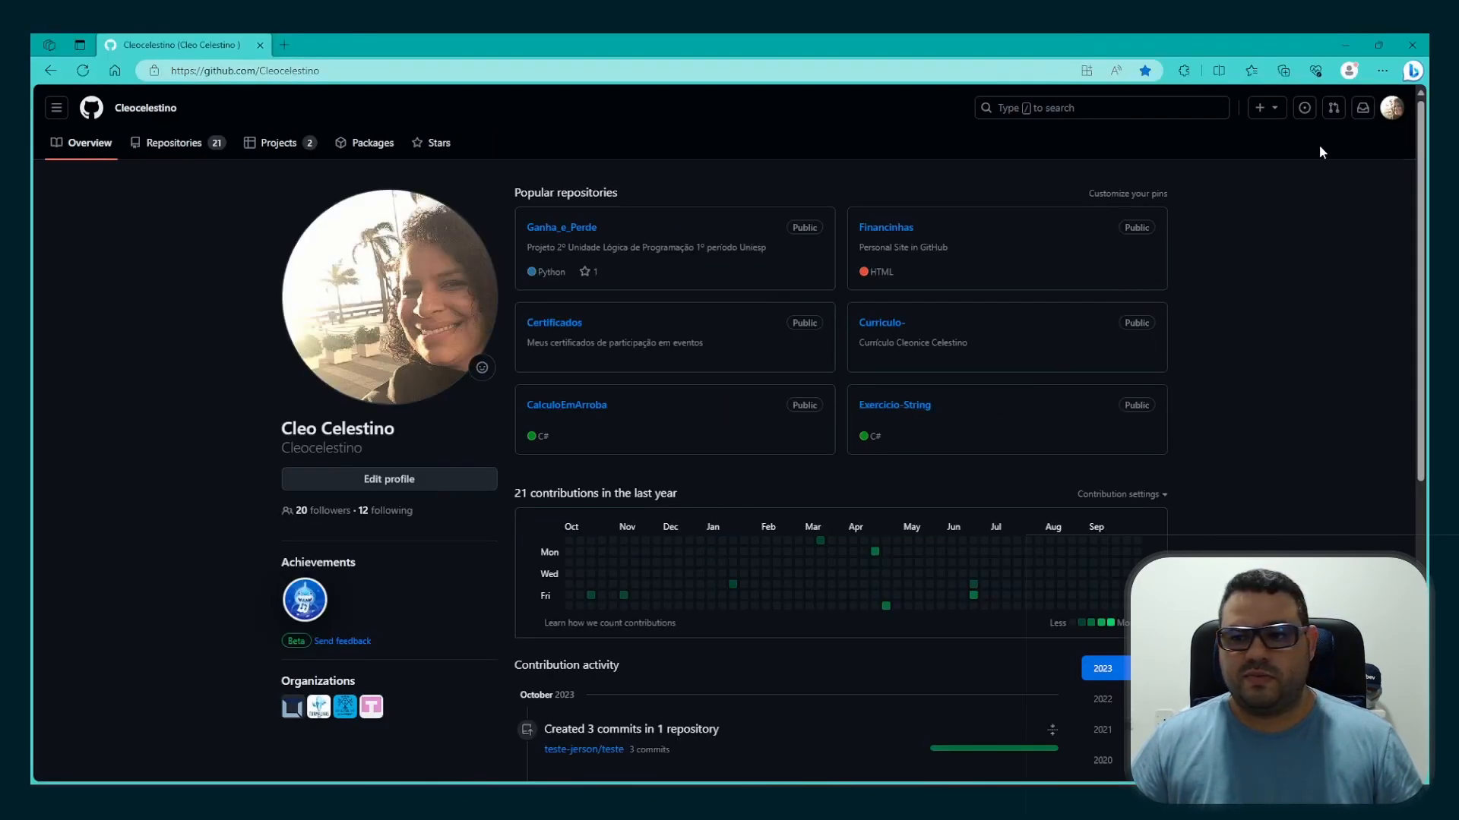
# Accept the Exemplo01 invitation from the second invitee's list of organizations, and dismiss the new-membership notice
pyautogui.click(1392, 114)
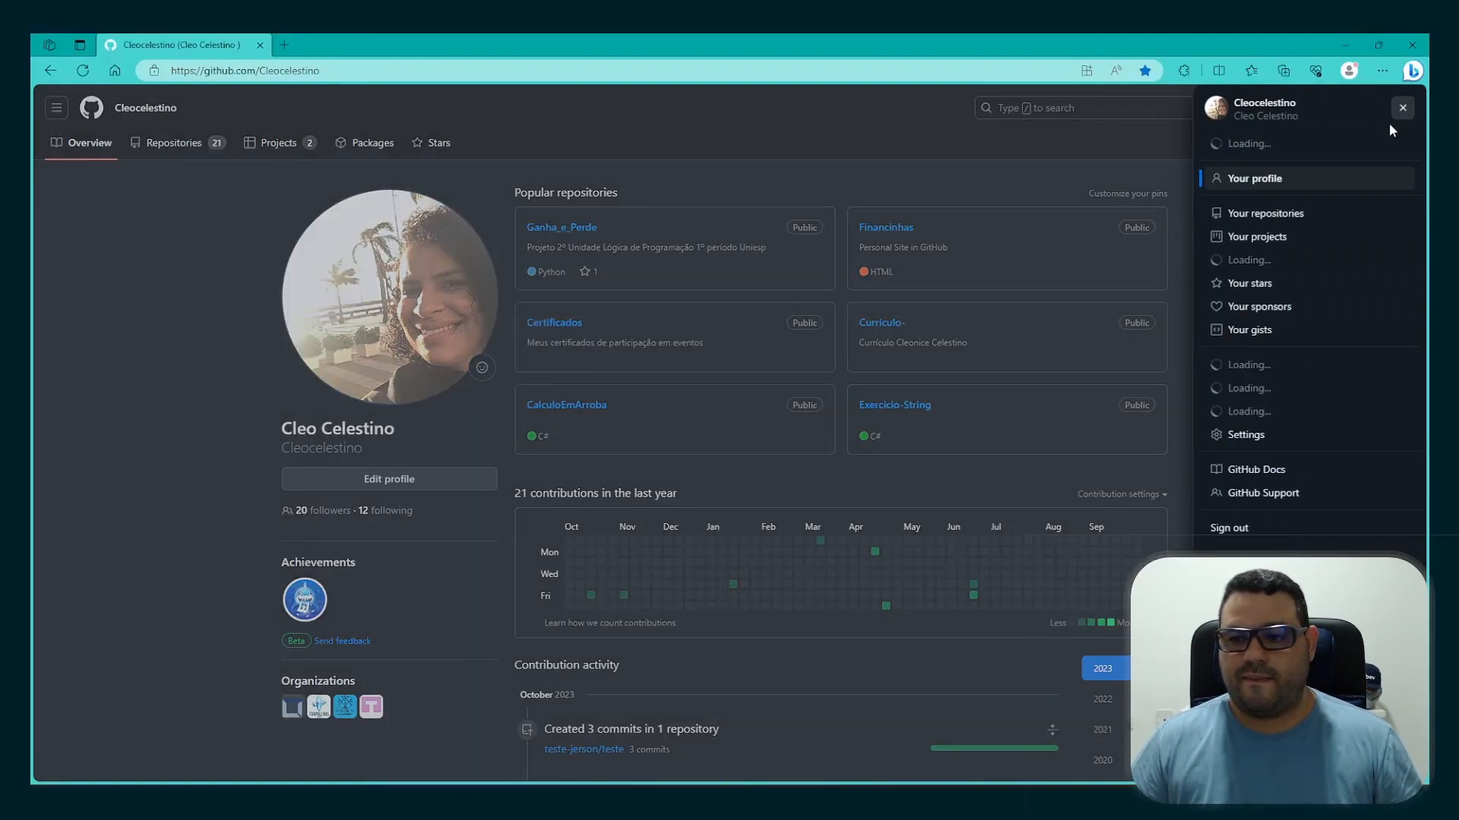
pyautogui.click(1301, 266)
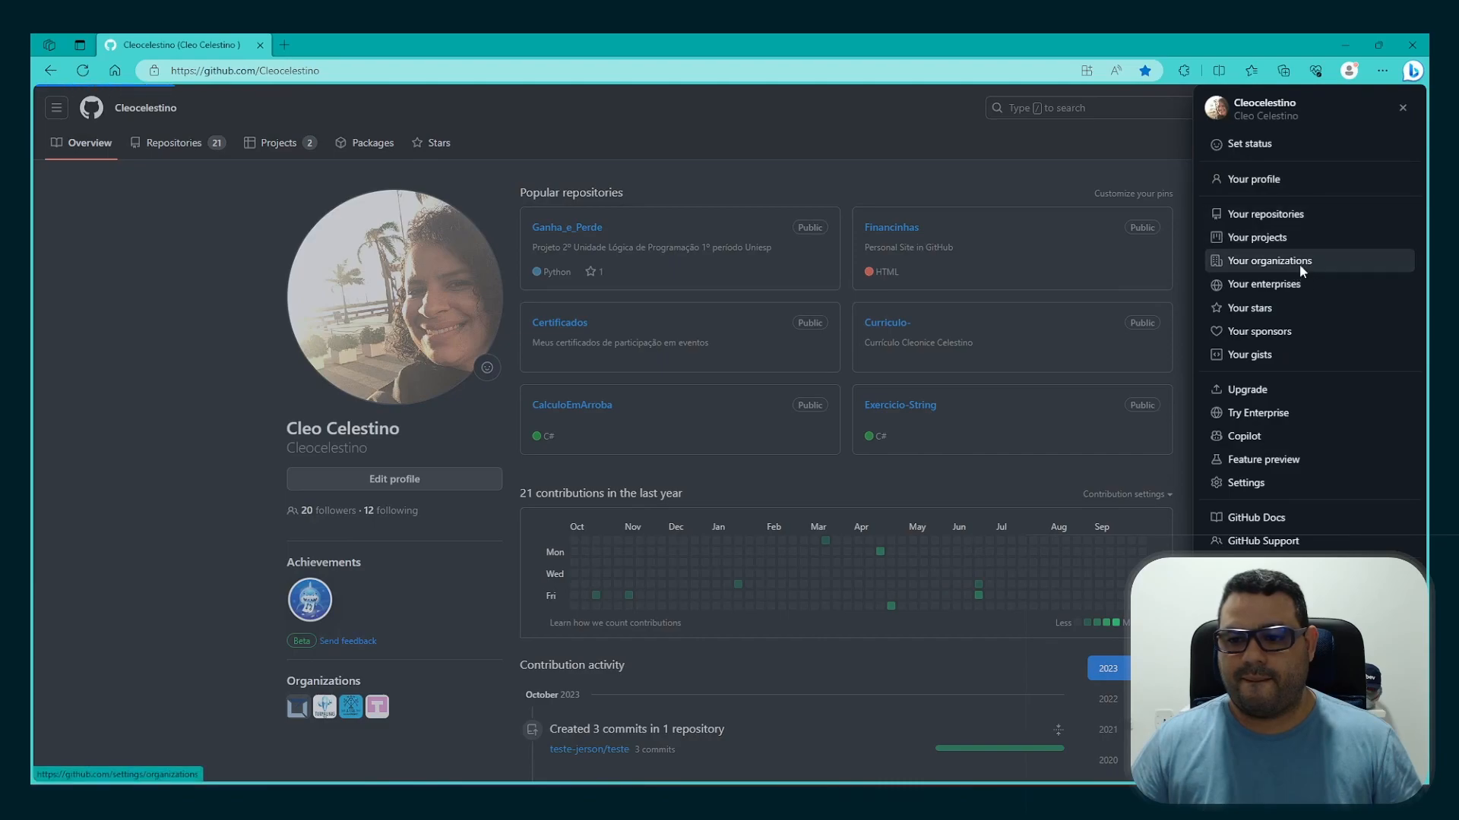
pyautogui.click(1085, 264)
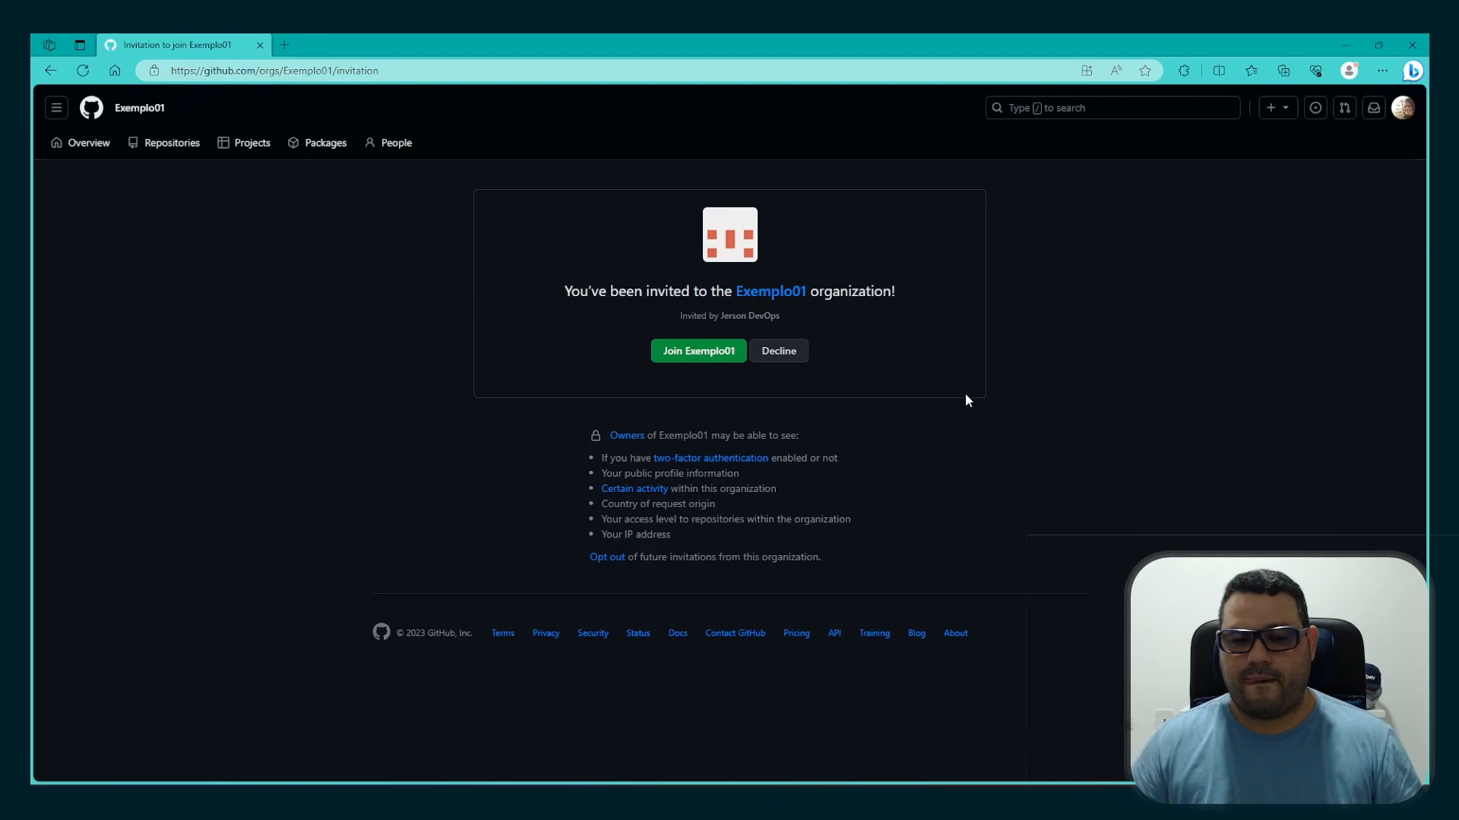
pyautogui.click(688, 352)
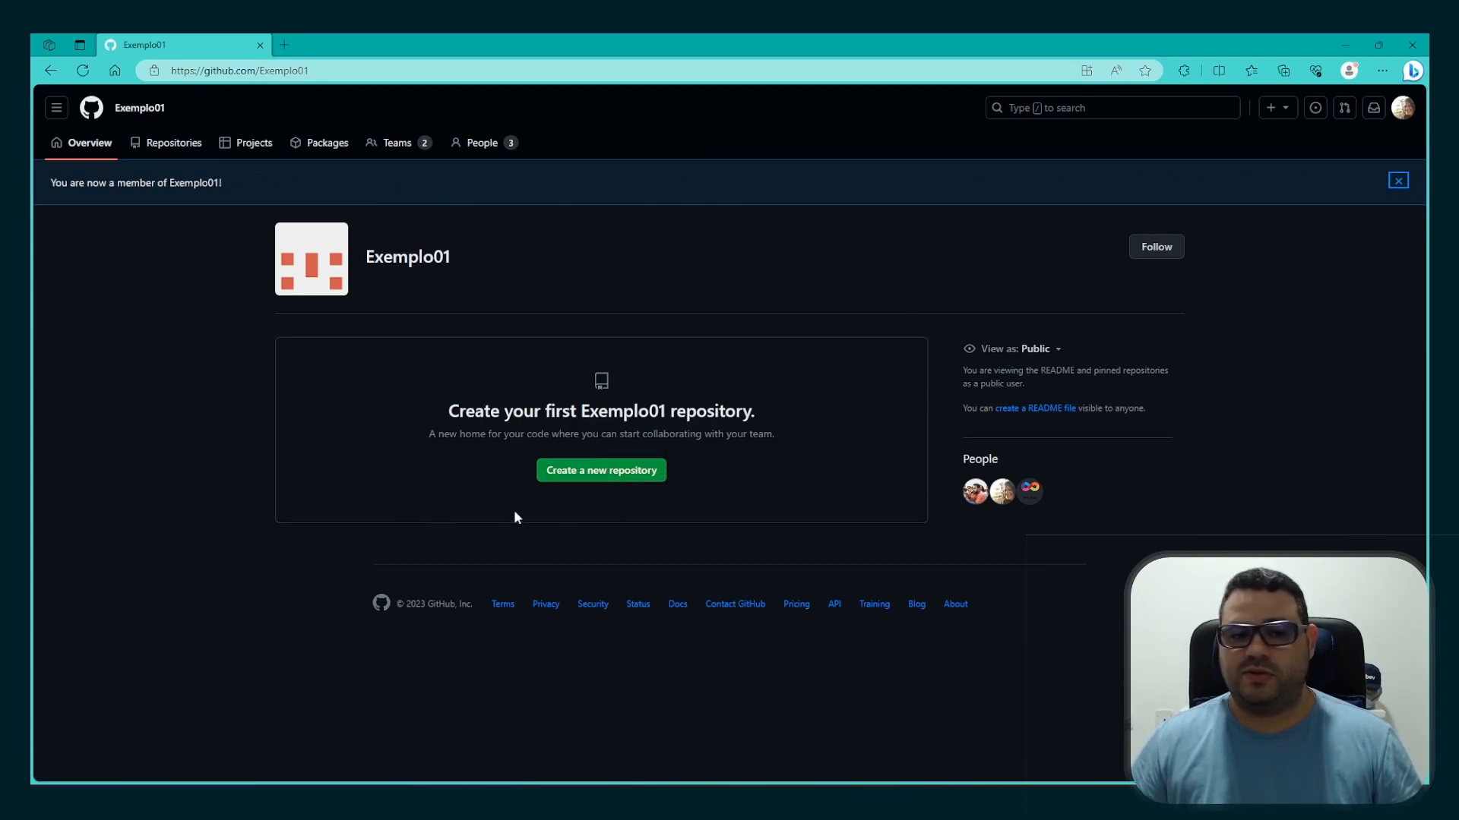
pyautogui.click(1398, 181)
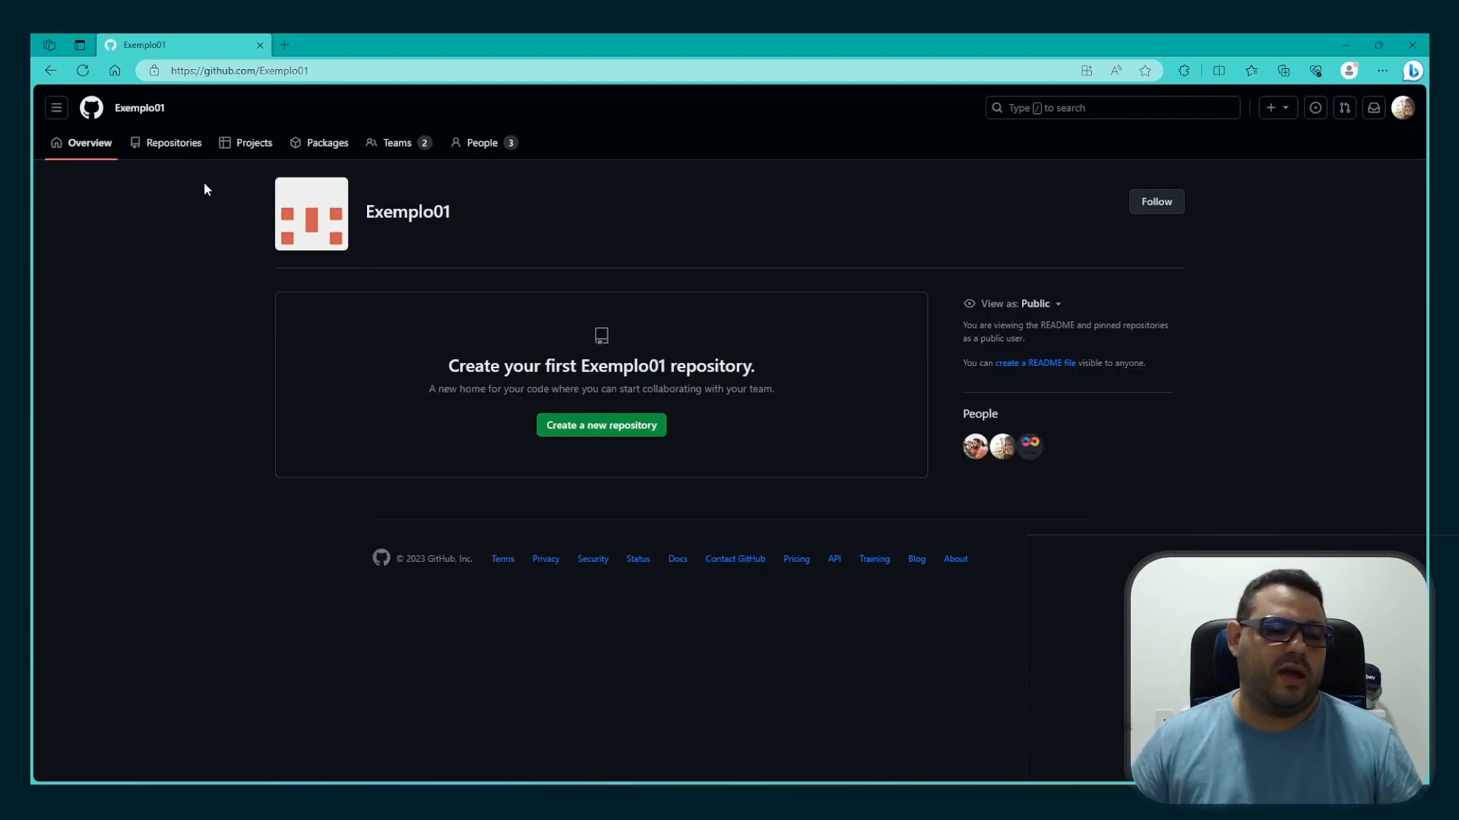
# Look through Exemplo01's projects and packages as the second invitee, and return to the organization overview
pyautogui.click(256, 156)
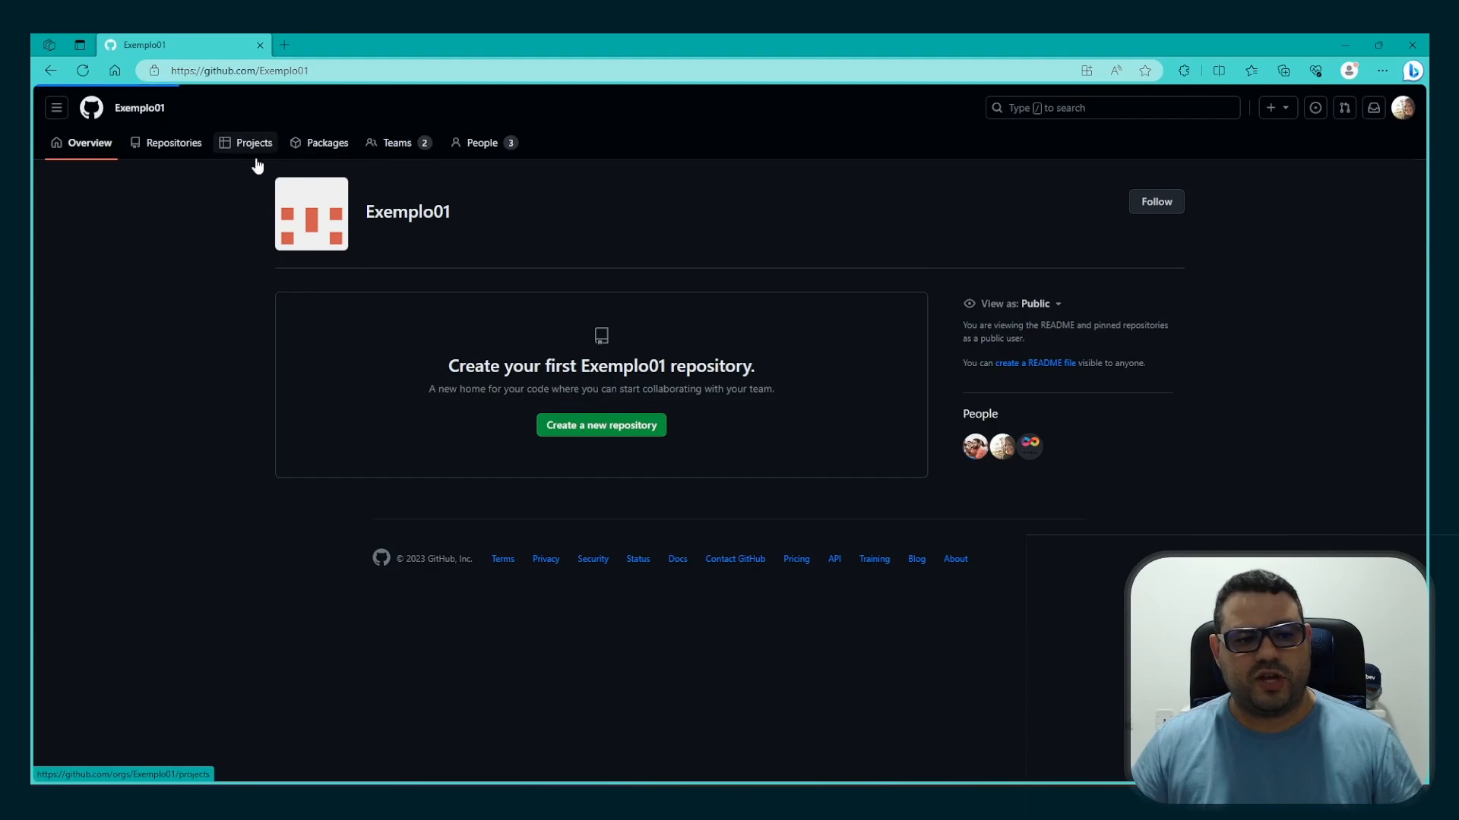
pyautogui.click(328, 146)
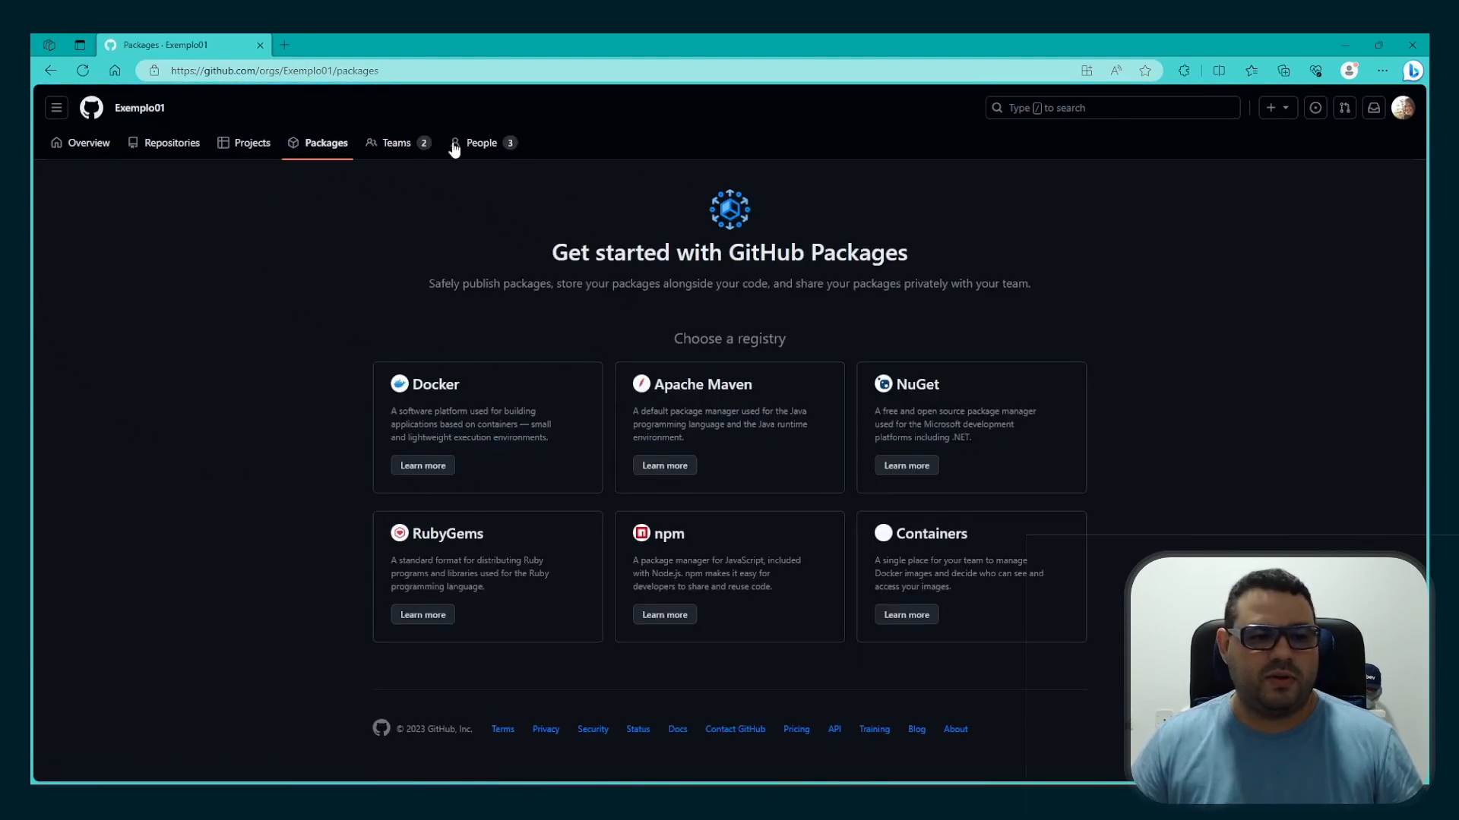
pyautogui.click(97, 150)
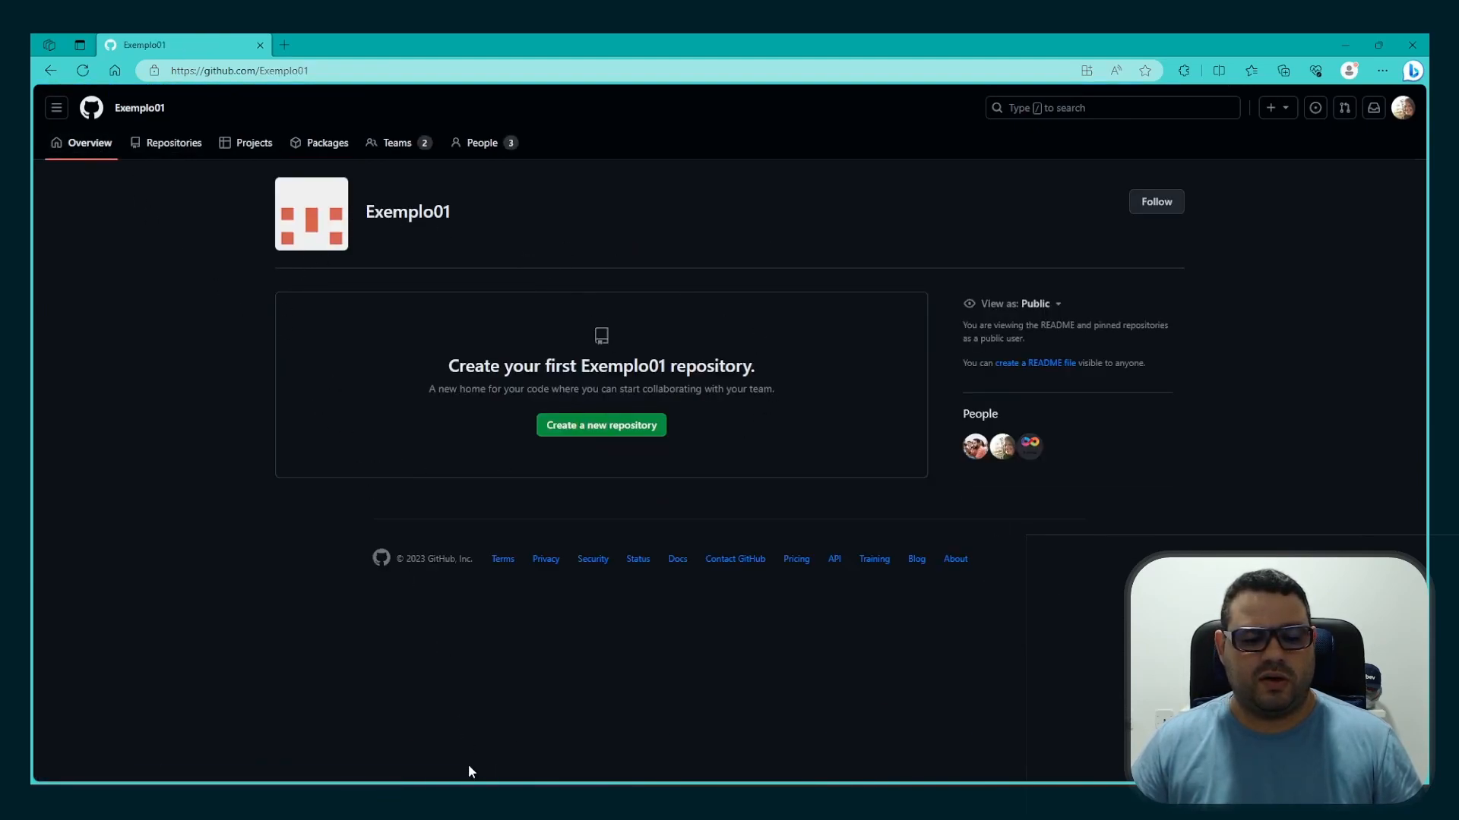
# Switch to the organization owner's browser window, reload the Exemplo01 members list, and check the membership of its teams
pyautogui.moveTo(279, 800)
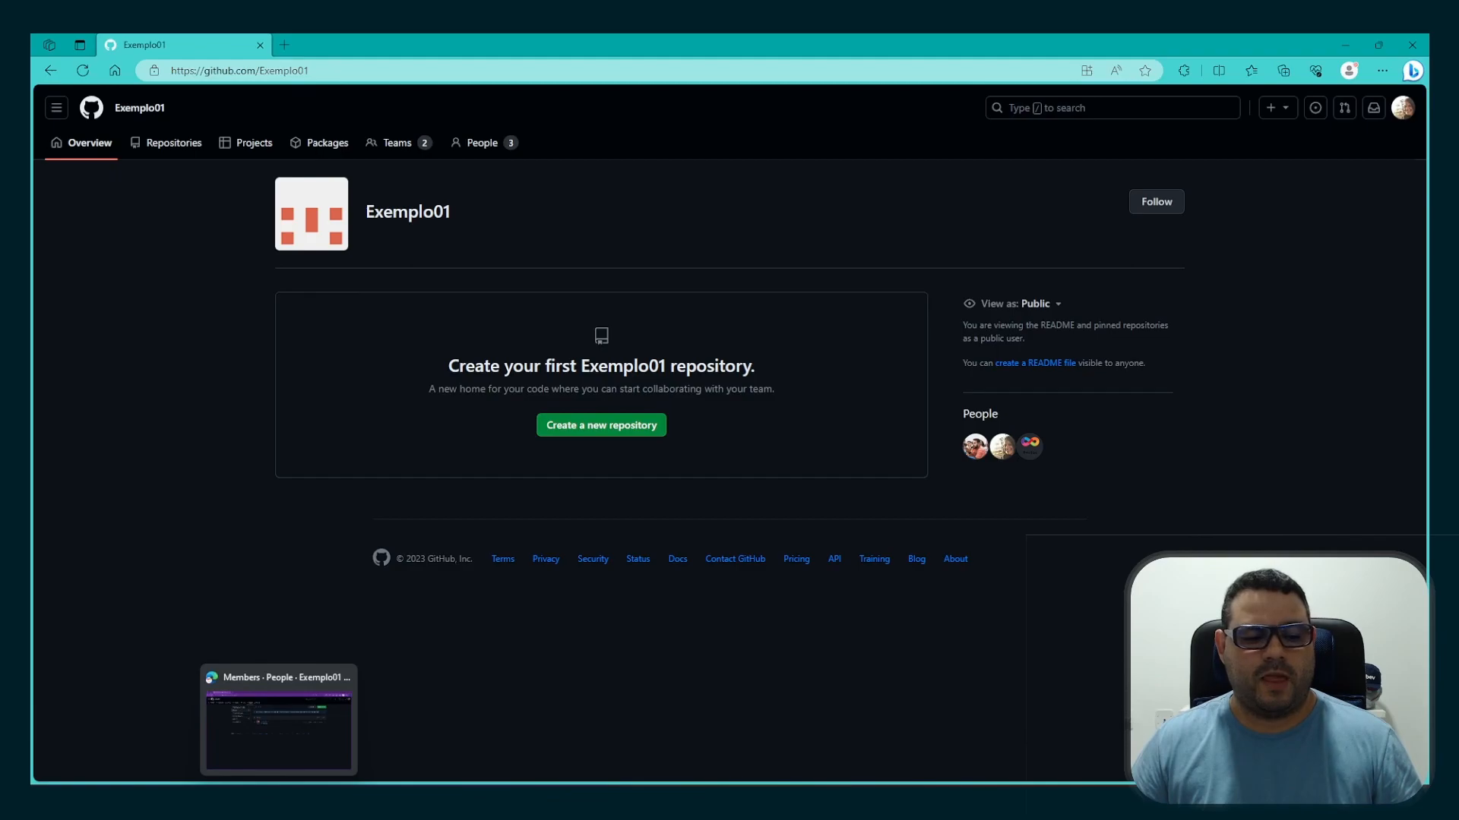
pyautogui.click(279, 720)
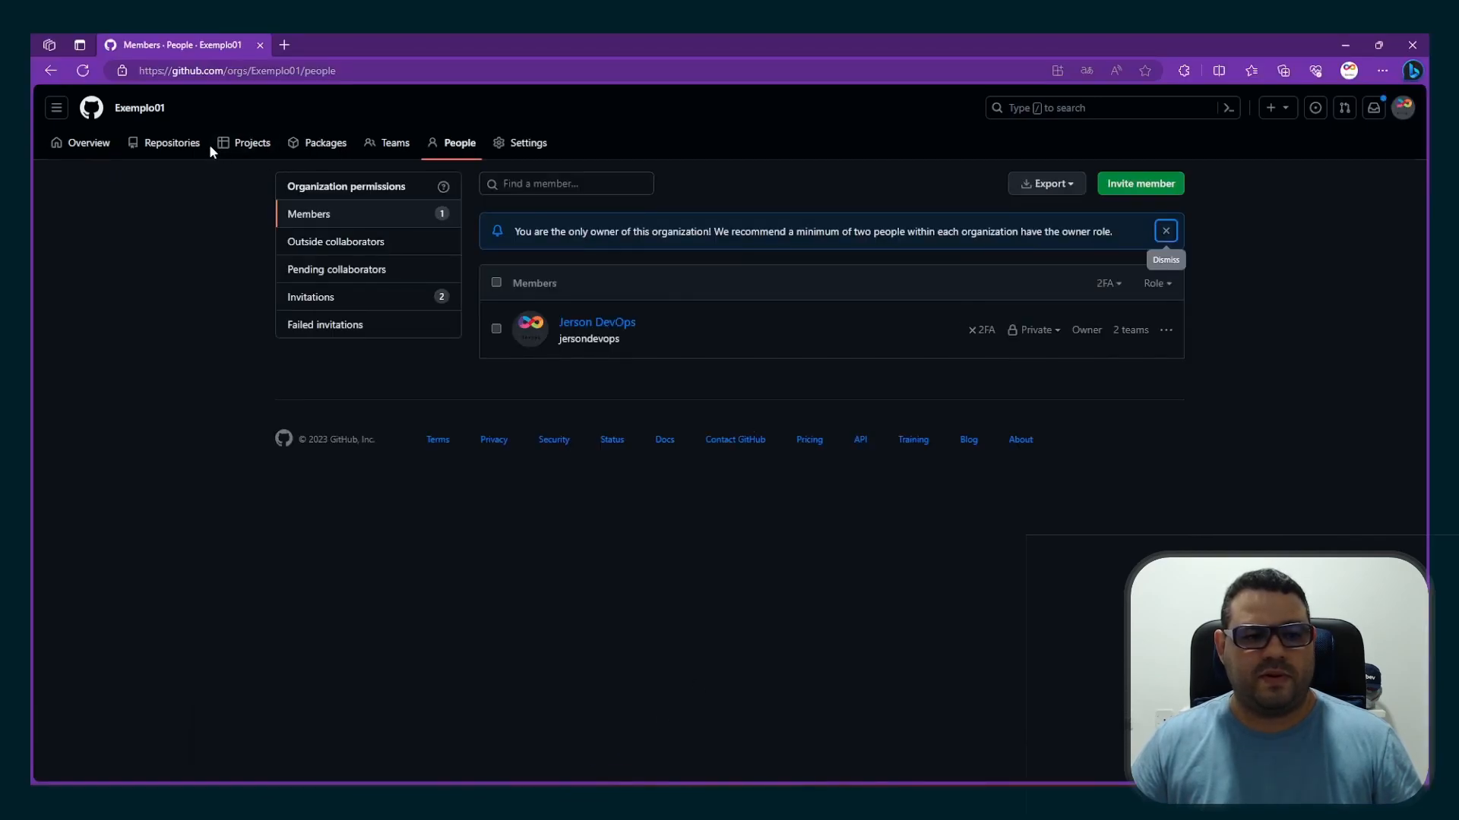
pyautogui.click(83, 71)
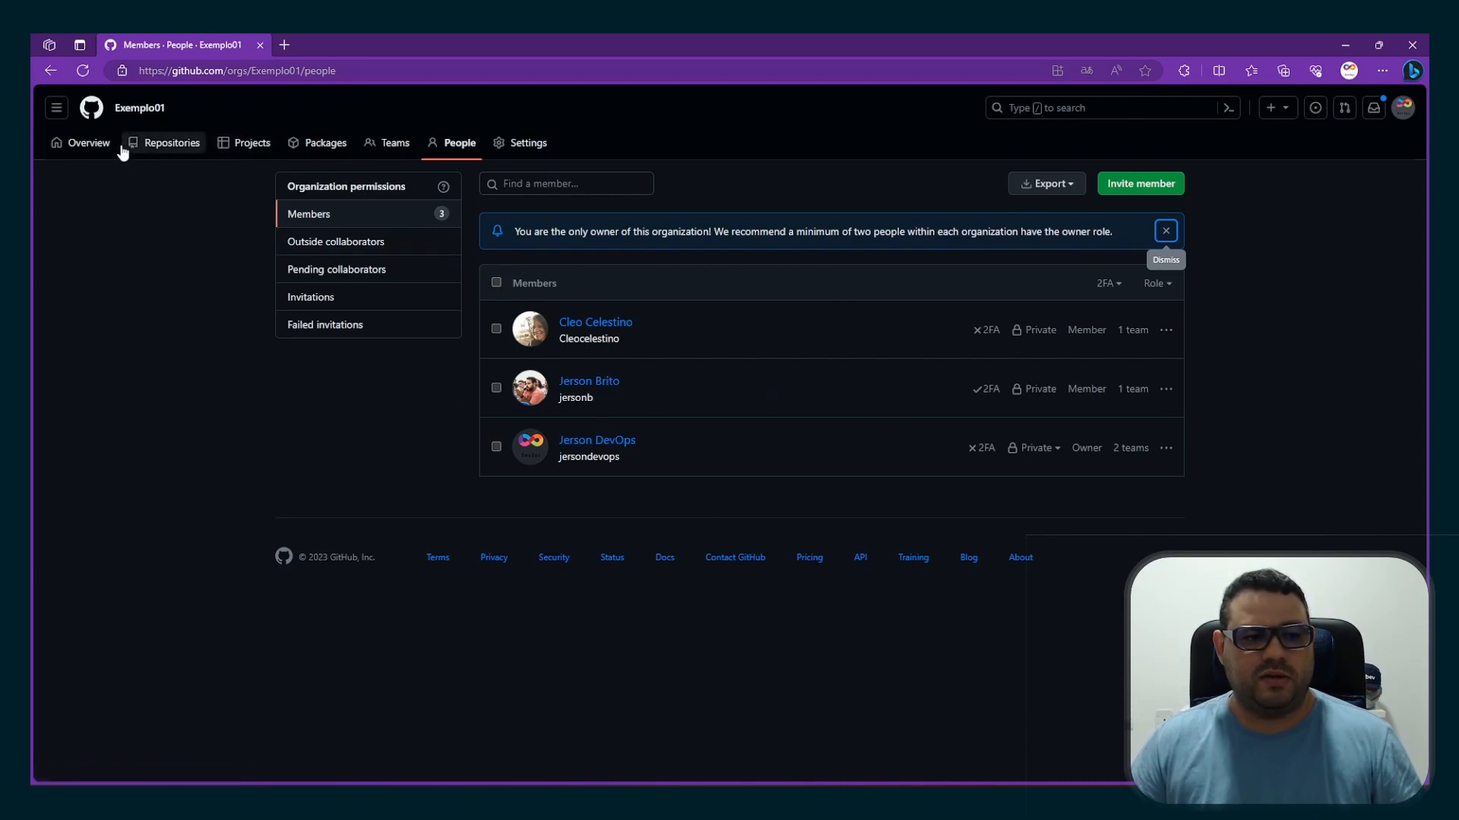
pyautogui.click(390, 145)
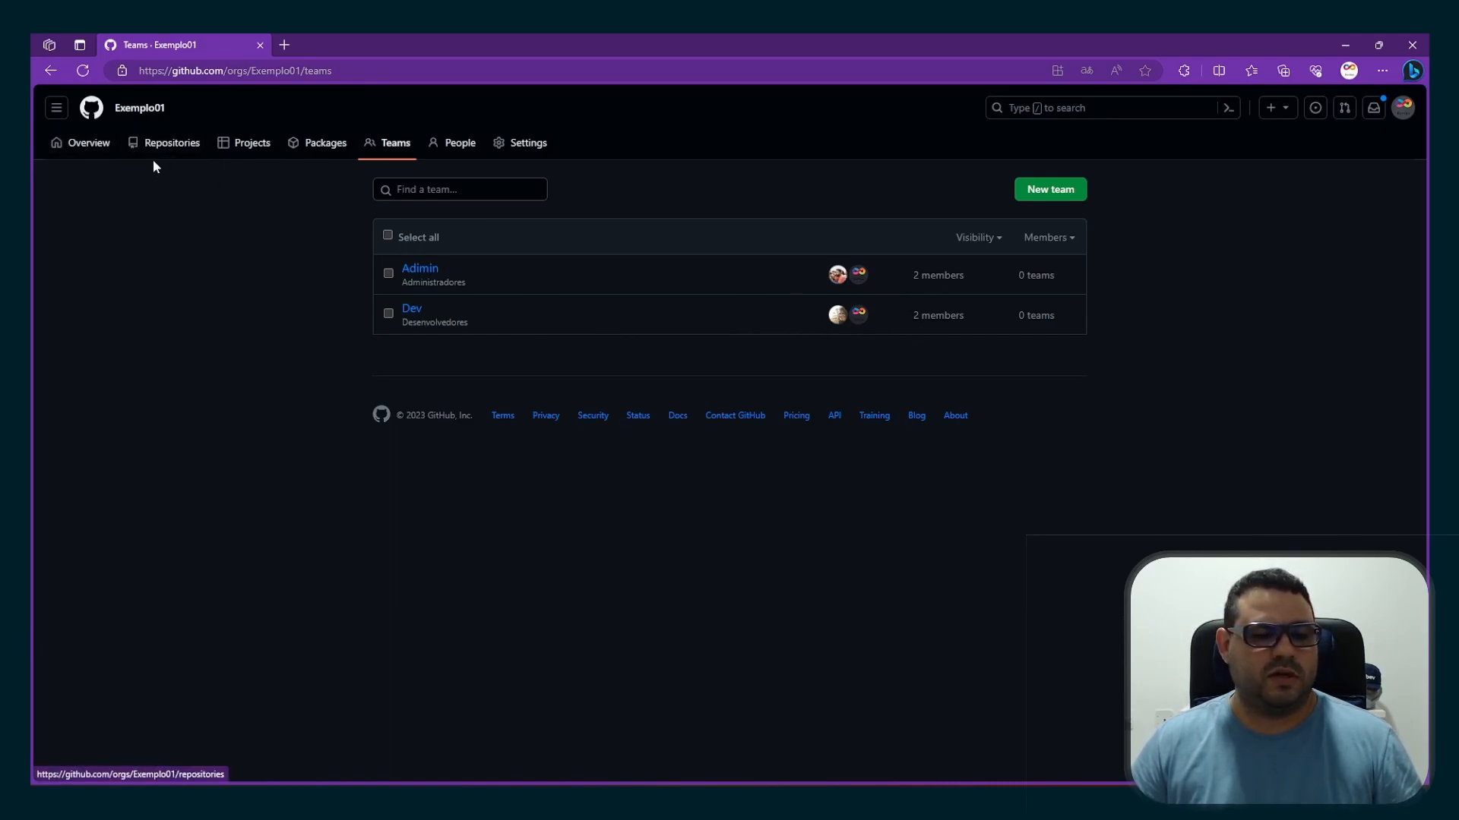
# Start a new repository from Exemplo01's repositories page and name it principal
pyautogui.click(76, 146)
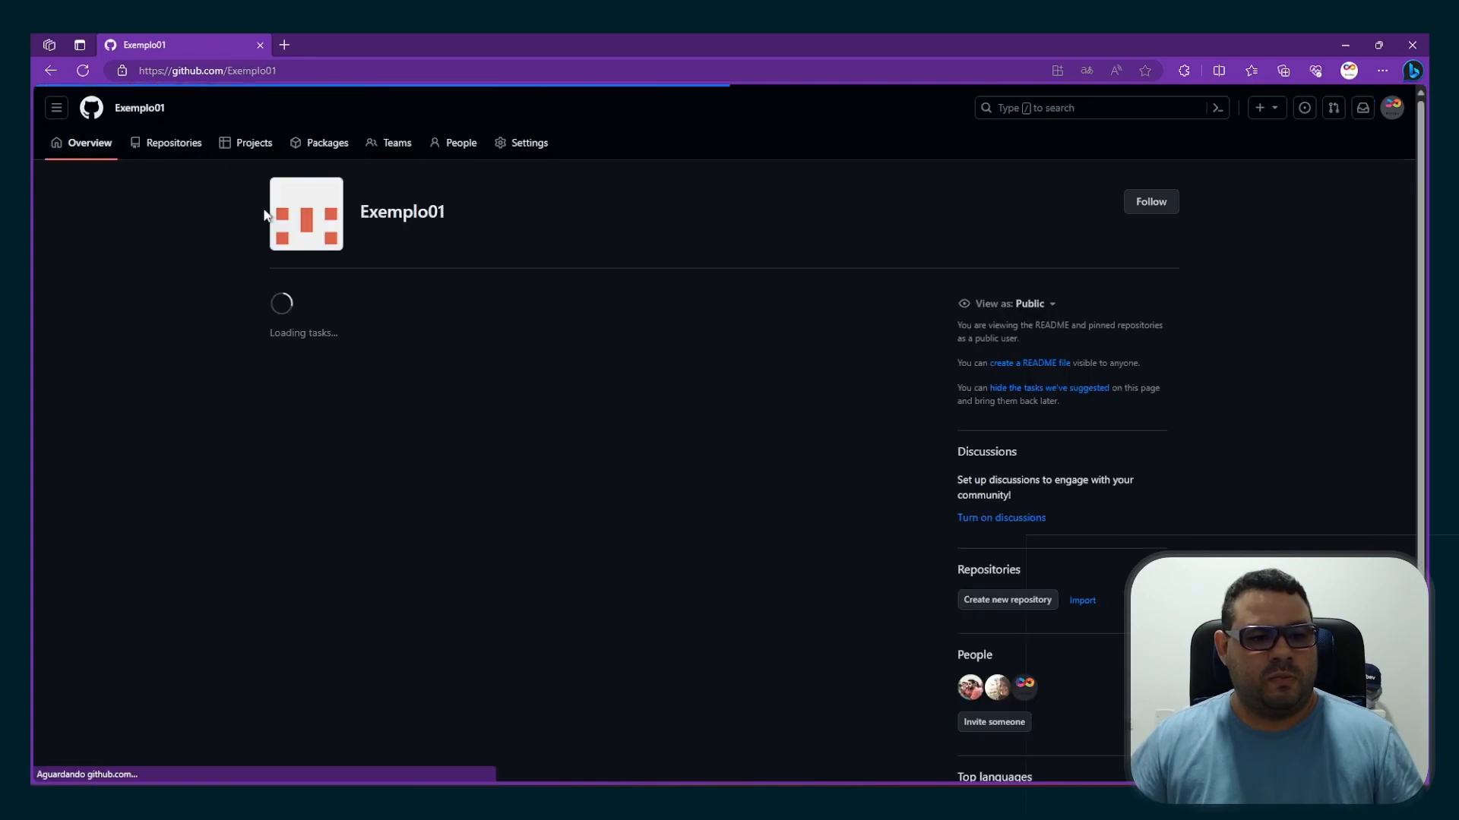
pyautogui.click(148, 148)
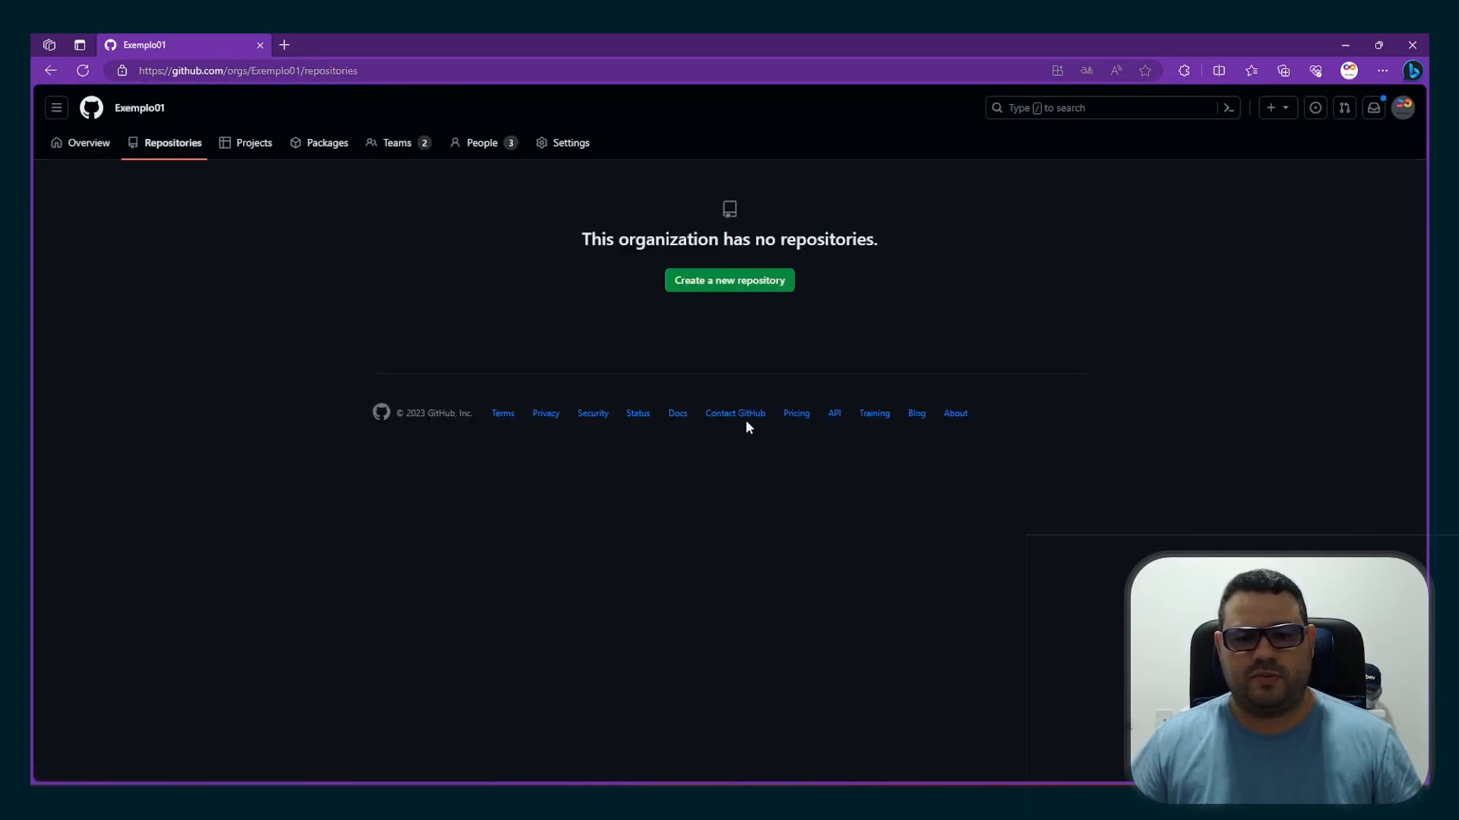
pyautogui.click(713, 285)
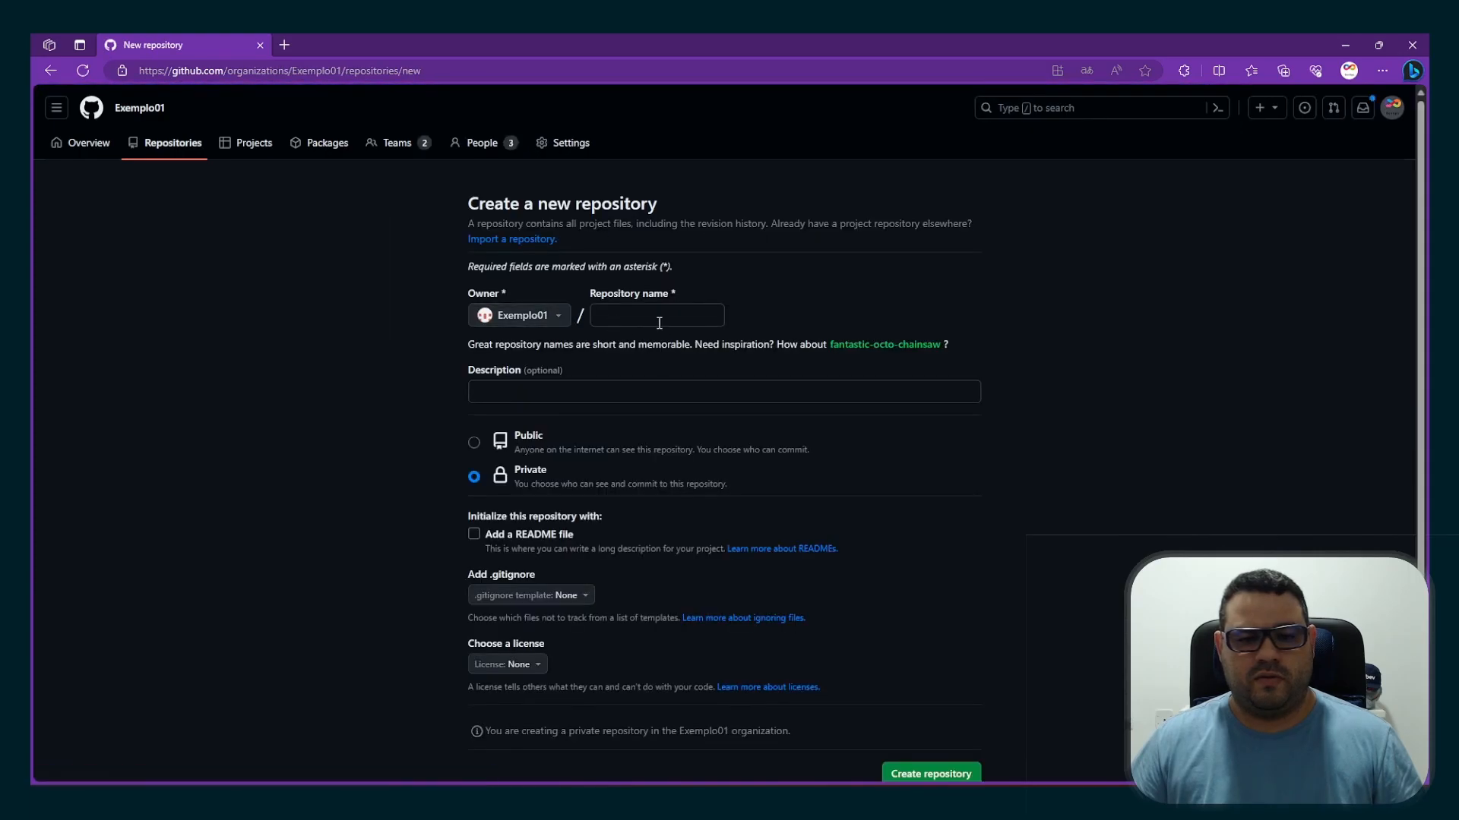
pyautogui.click(658, 322)
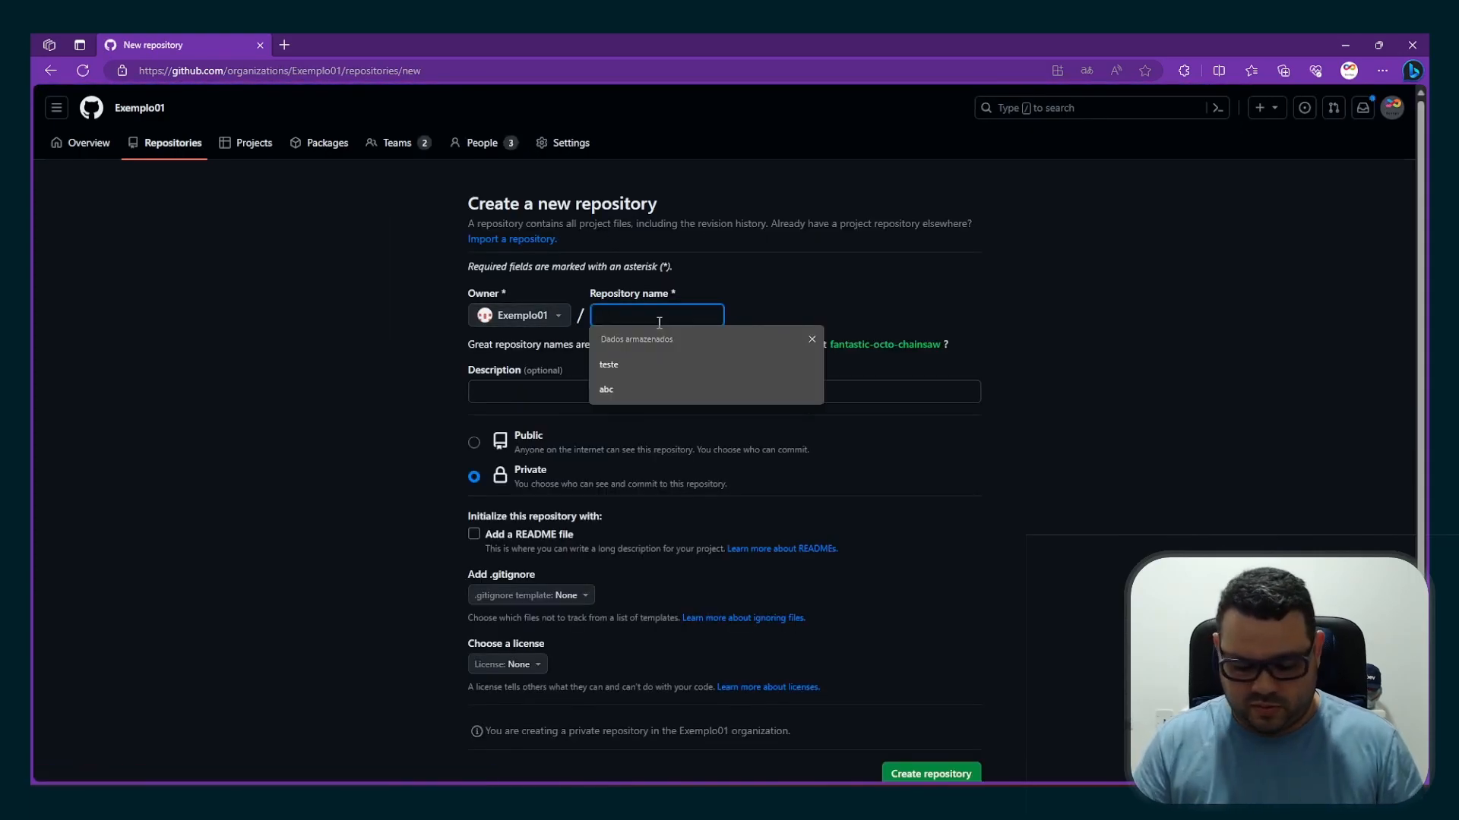
pyautogui.write('t')
pyautogui.press('BackSpace')
pyautogui.write('principal')
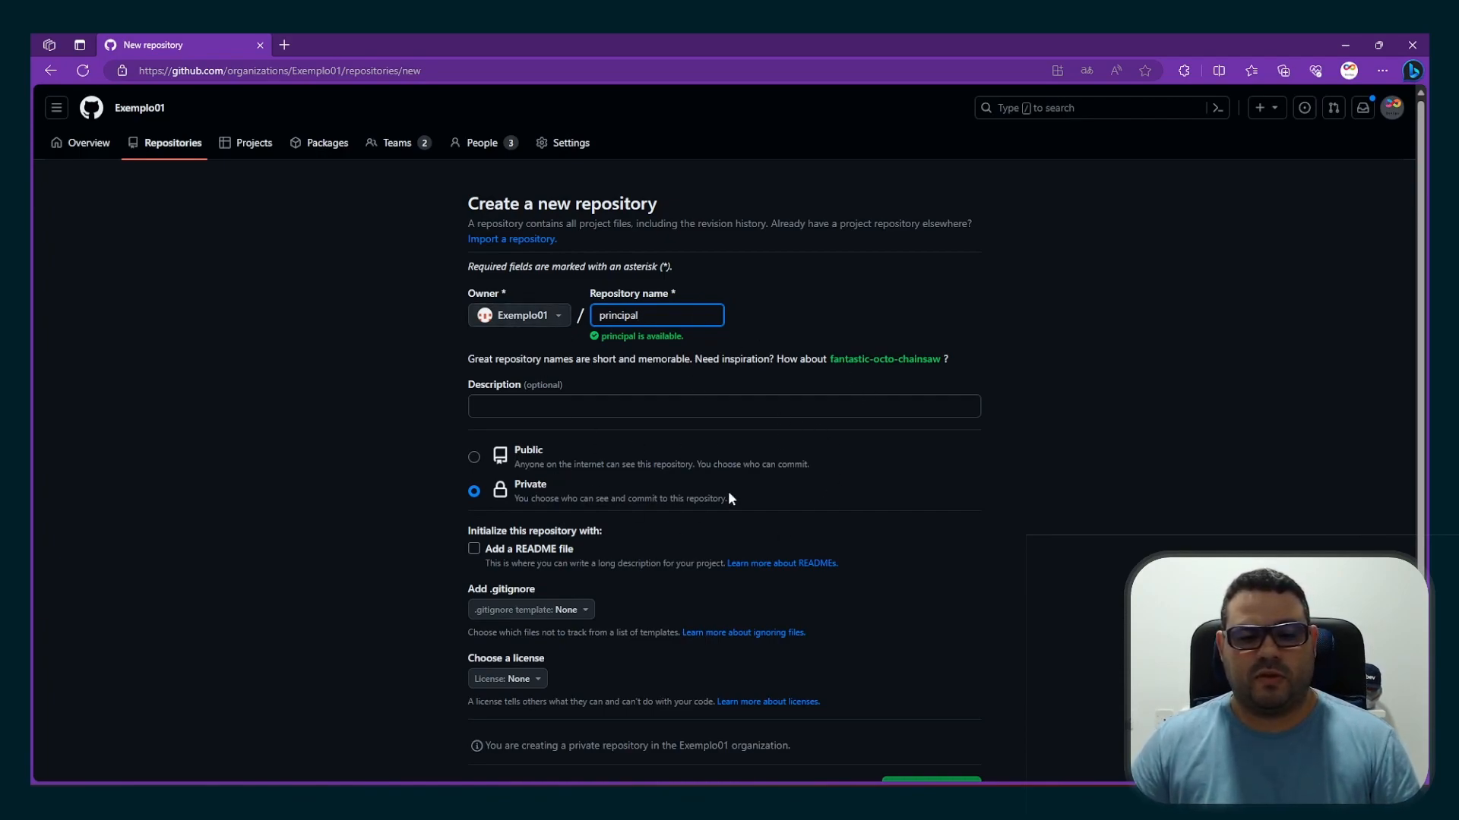
# Create the repository with the description principal, public visibility, and a README file
pyautogui.click(638, 410)
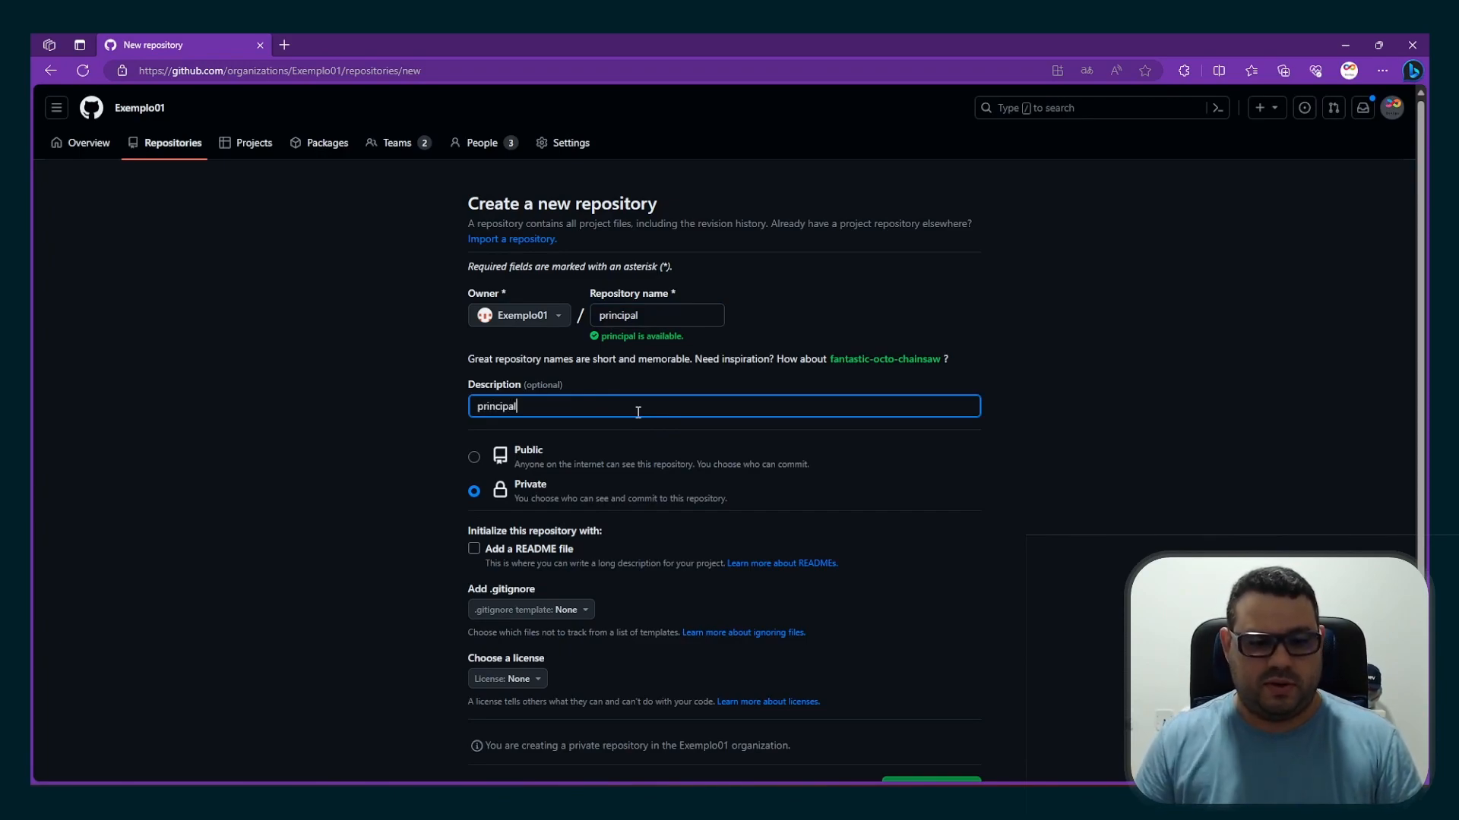
pyautogui.click(474, 458)
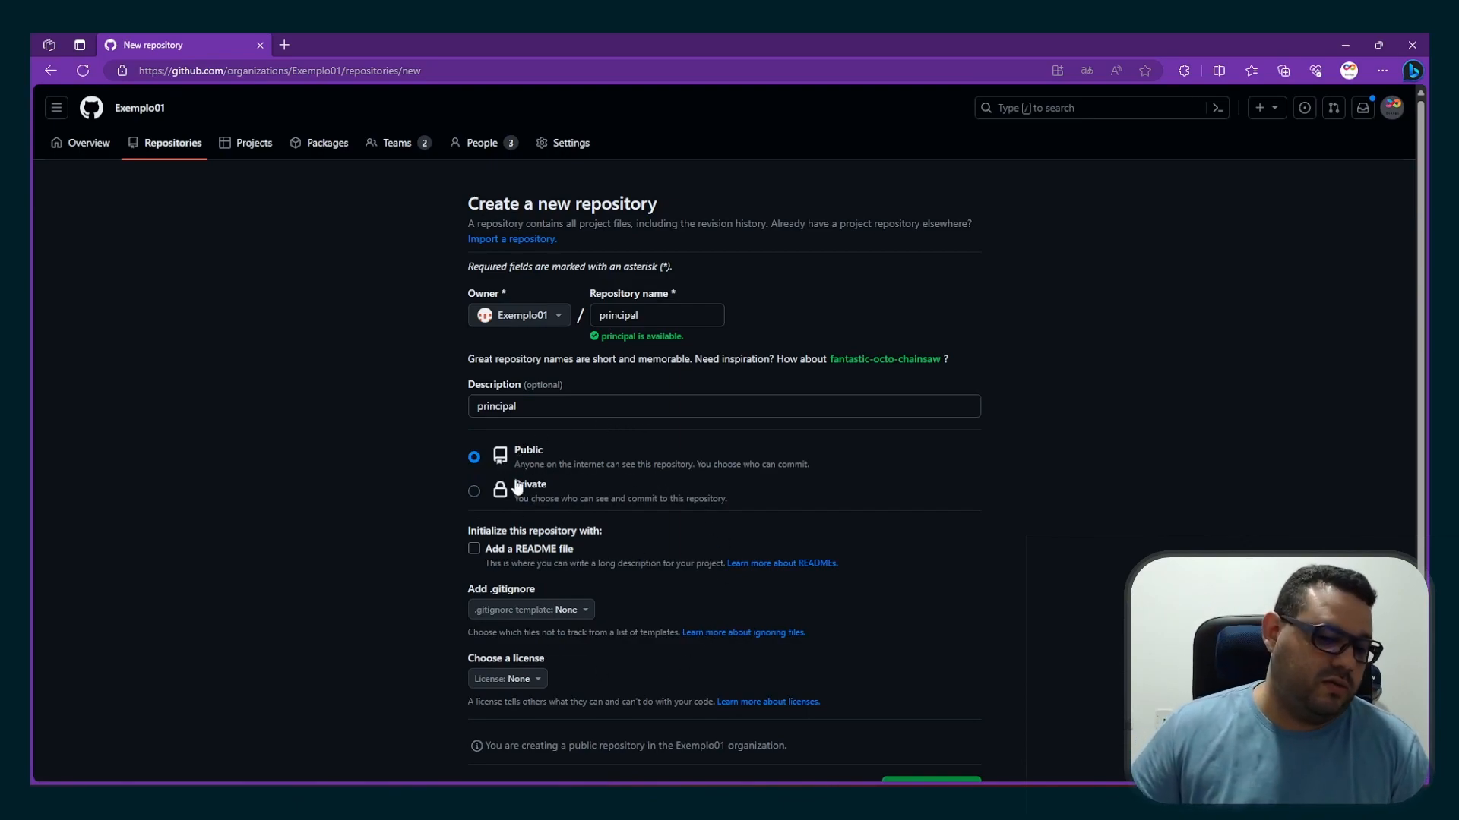
pyautogui.click(480, 552)
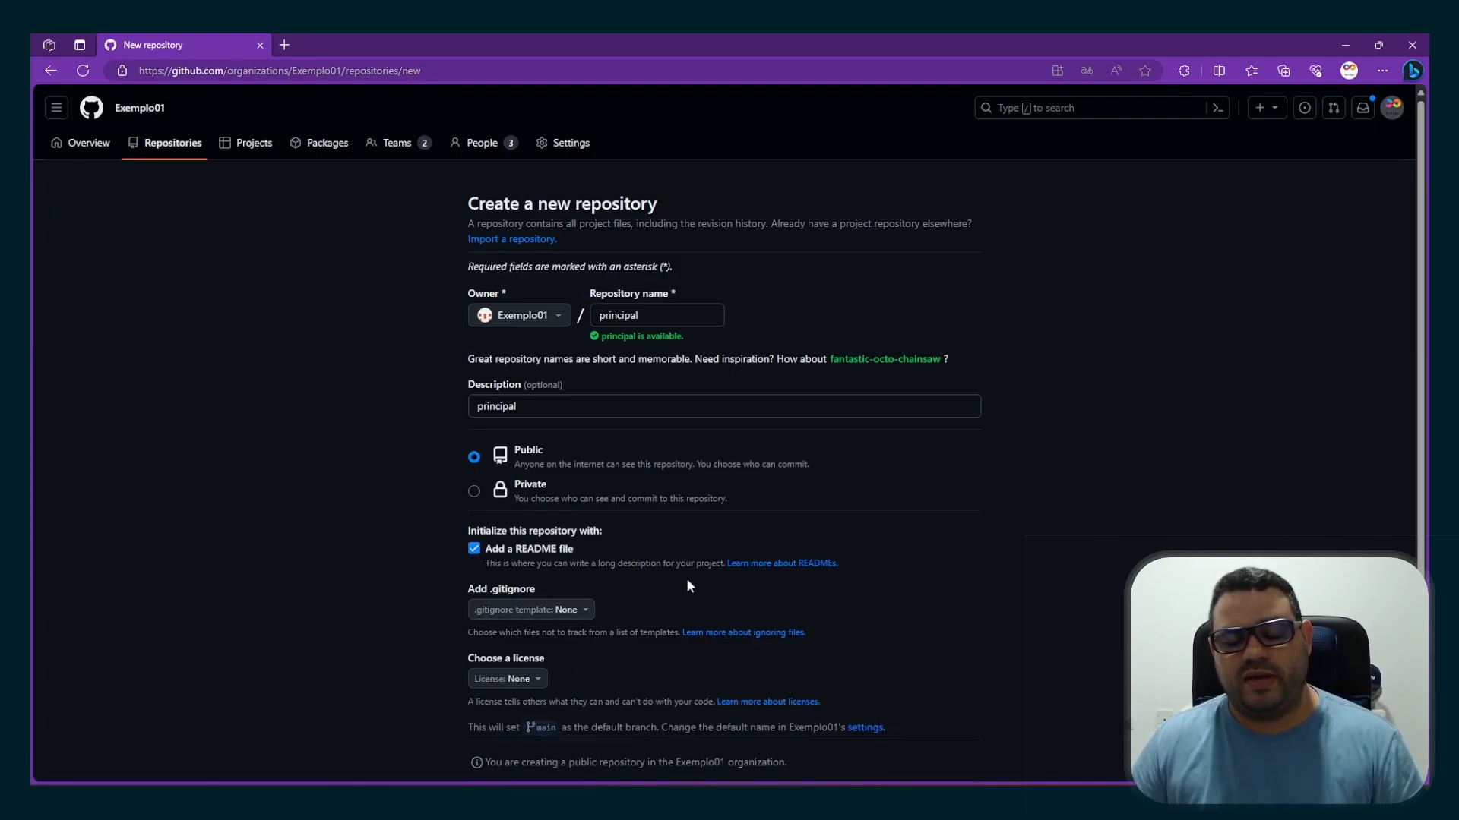
pyautogui.scroll(-2, 569, 583)
pyautogui.scroll(2, 569, 584)
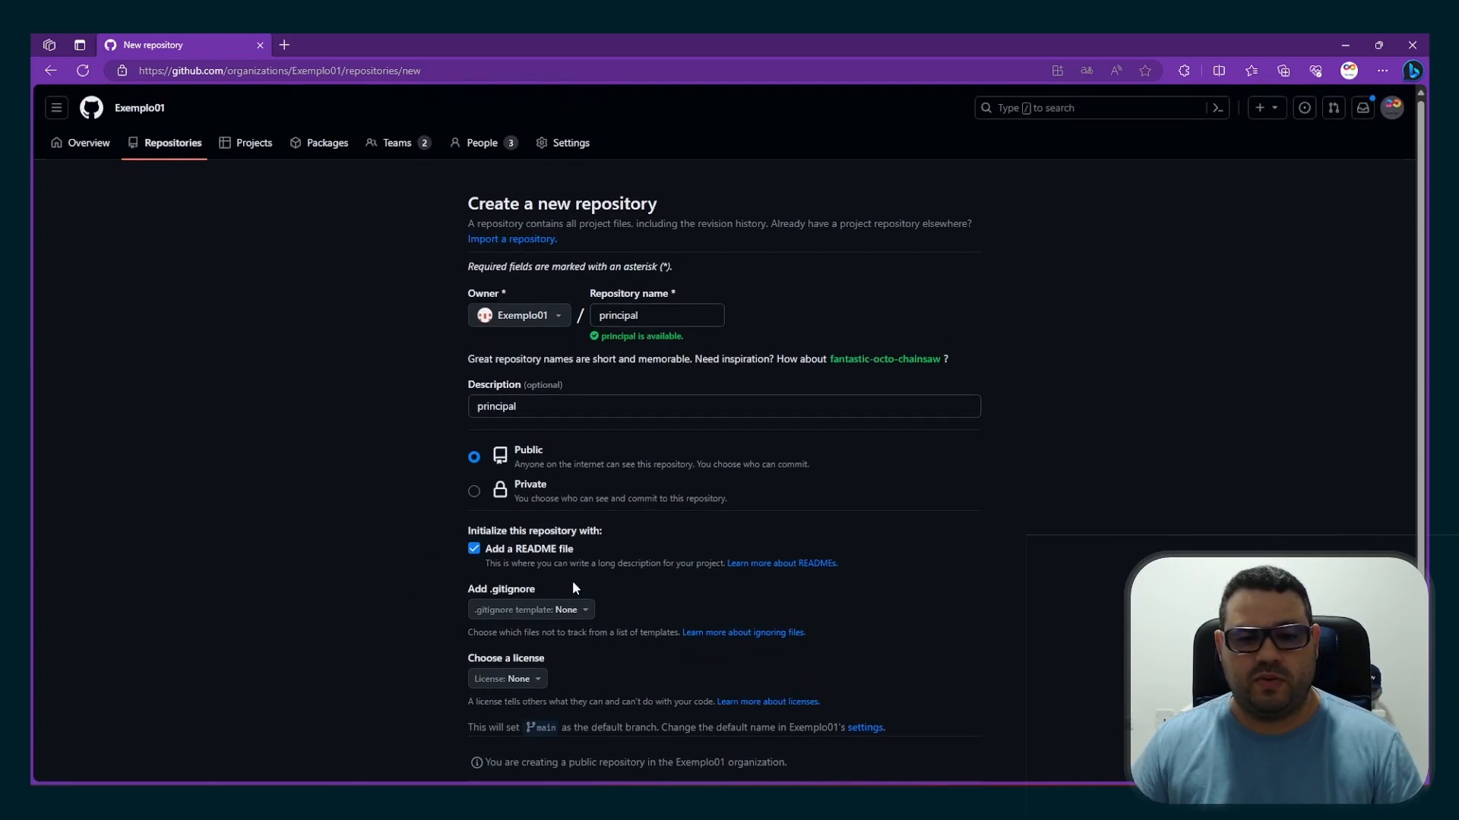
pyautogui.scroll(-2, 572, 580)
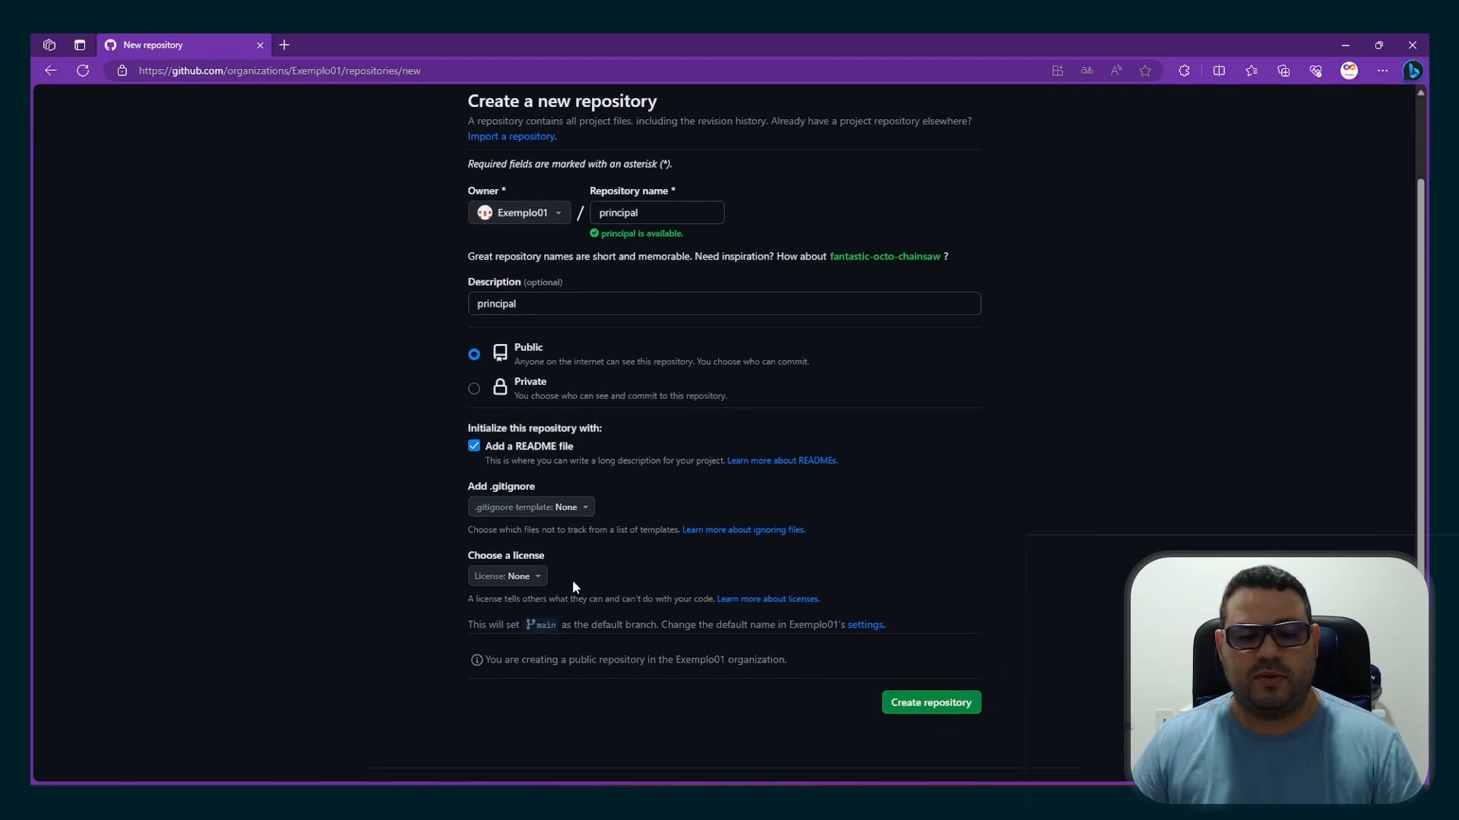
pyautogui.click(918, 703)
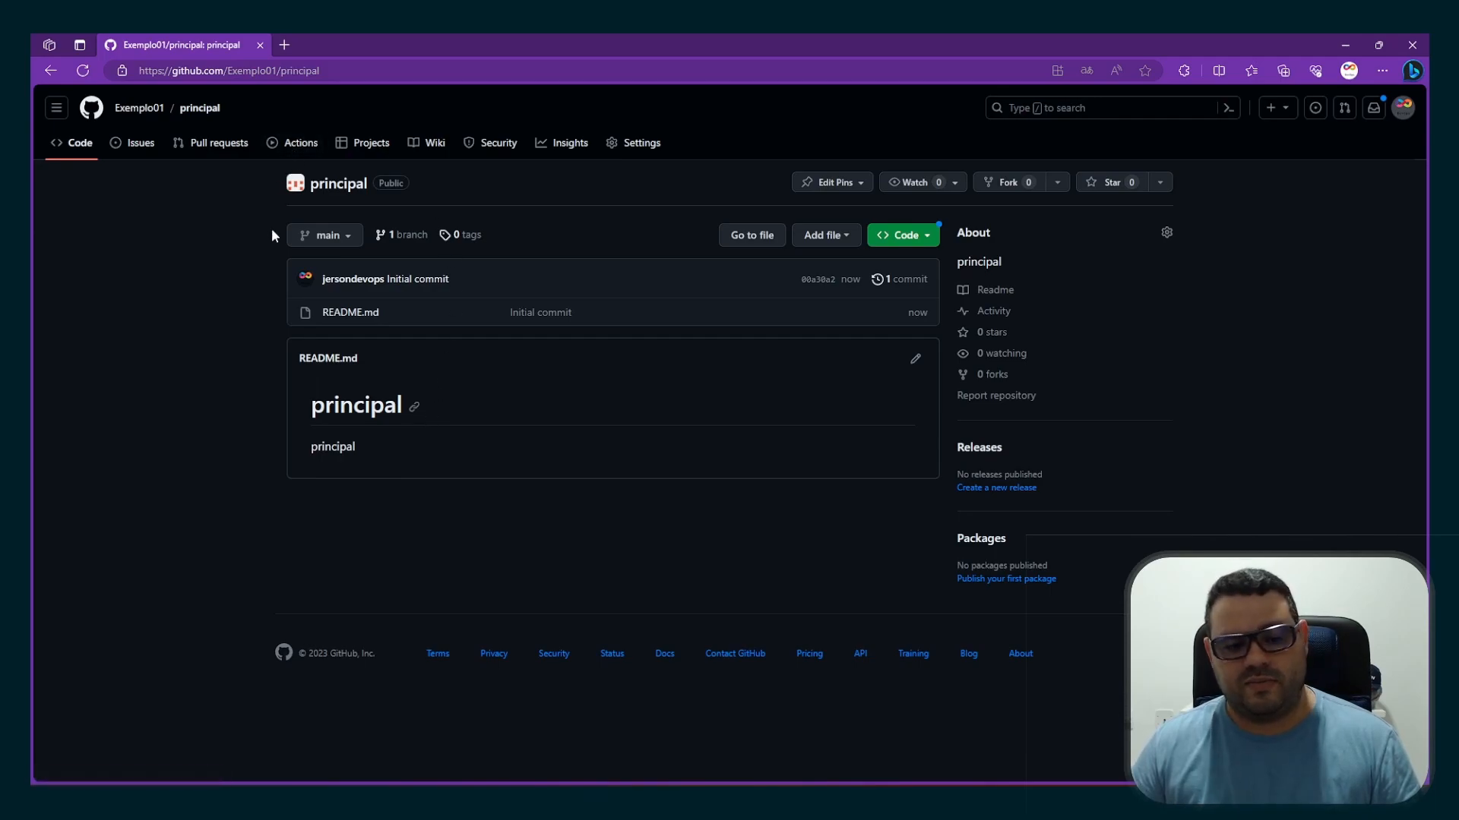
# Switch to the first invitee's browser window, refresh Exemplo01's repository list, and open the principal repository
pyautogui.moveTo(183, 799)
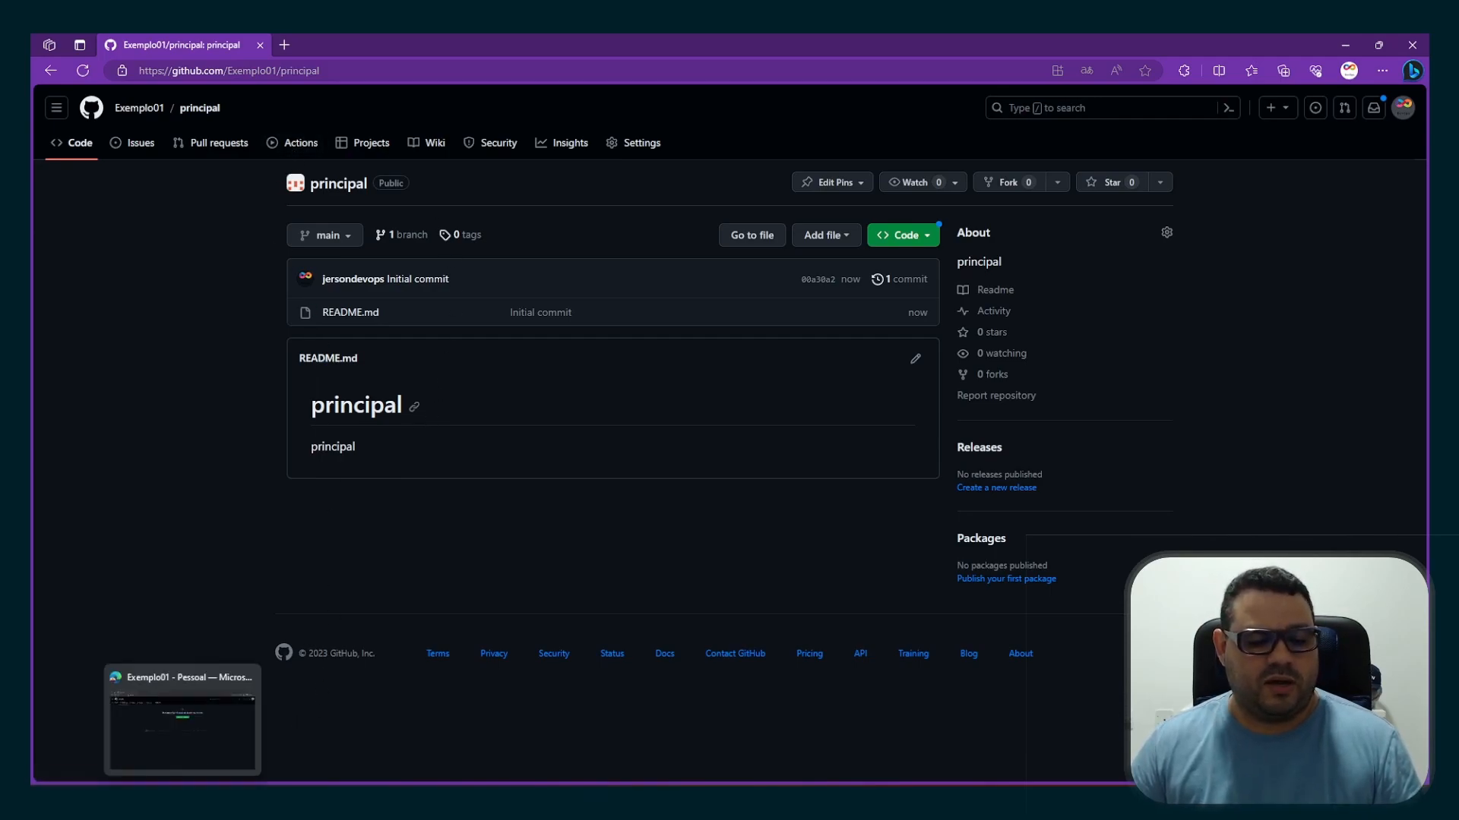
pyautogui.click(183, 722)
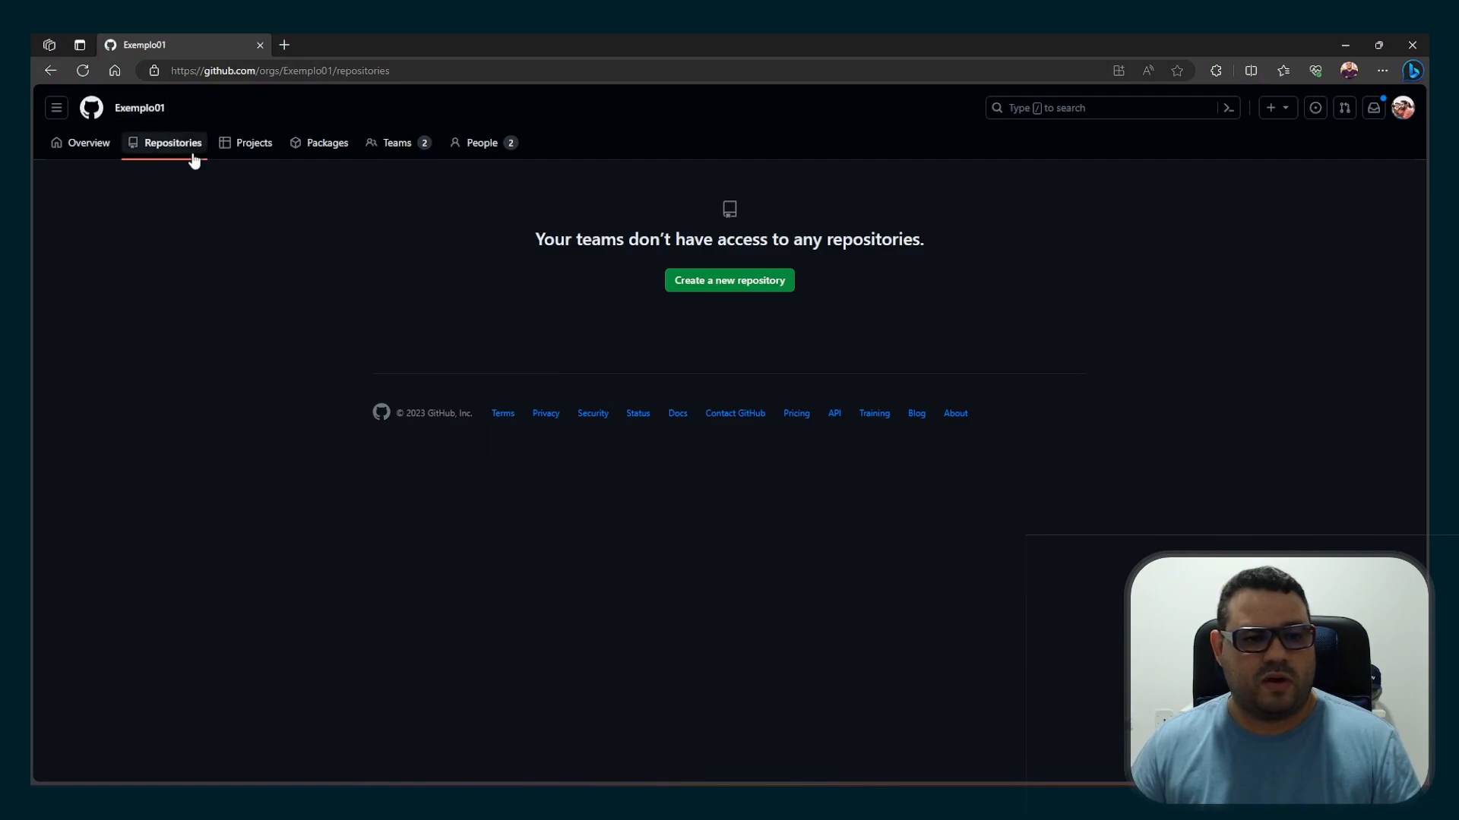
pyautogui.click(173, 148)
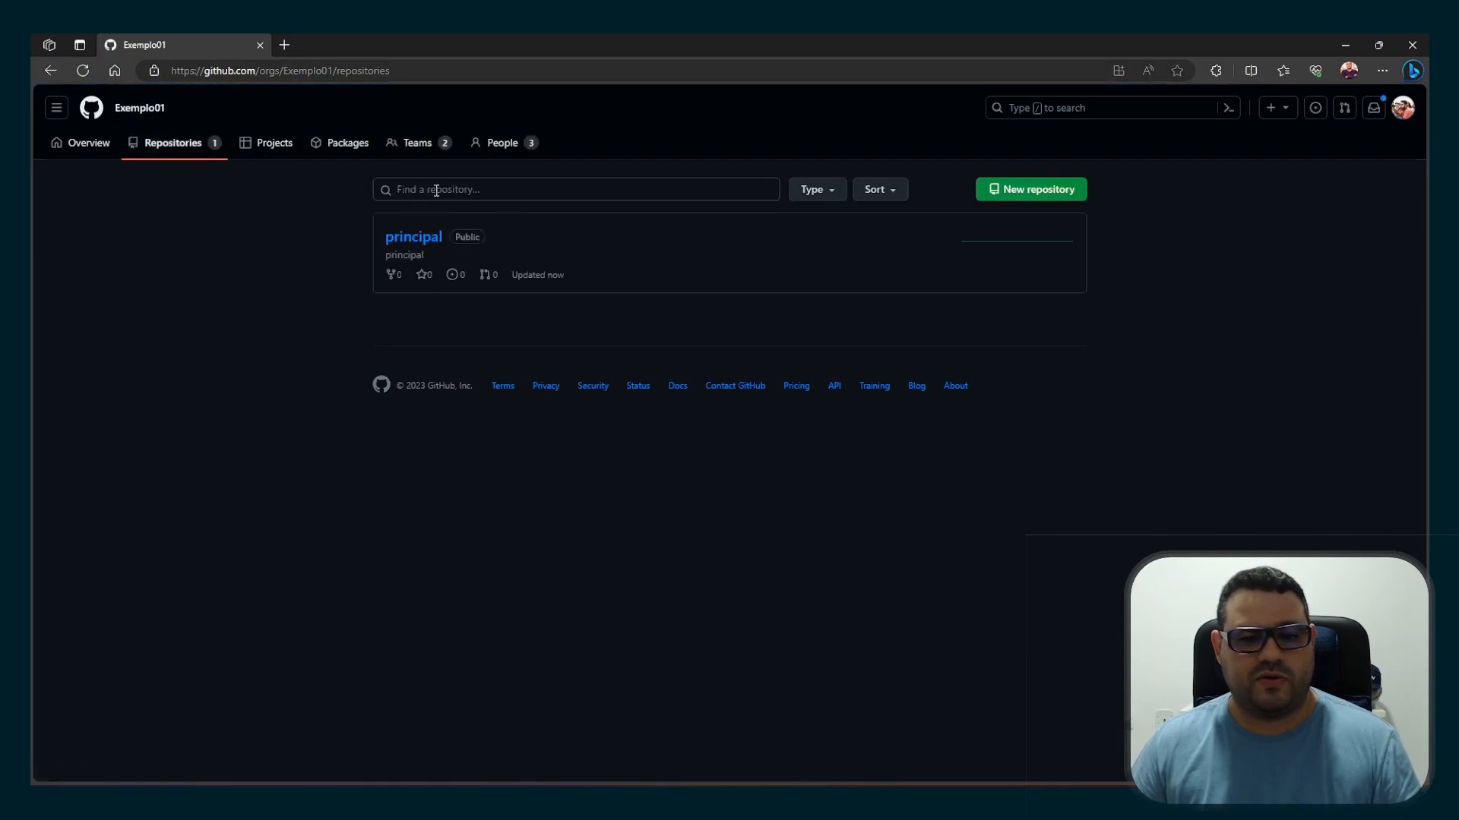
pyautogui.click(411, 251)
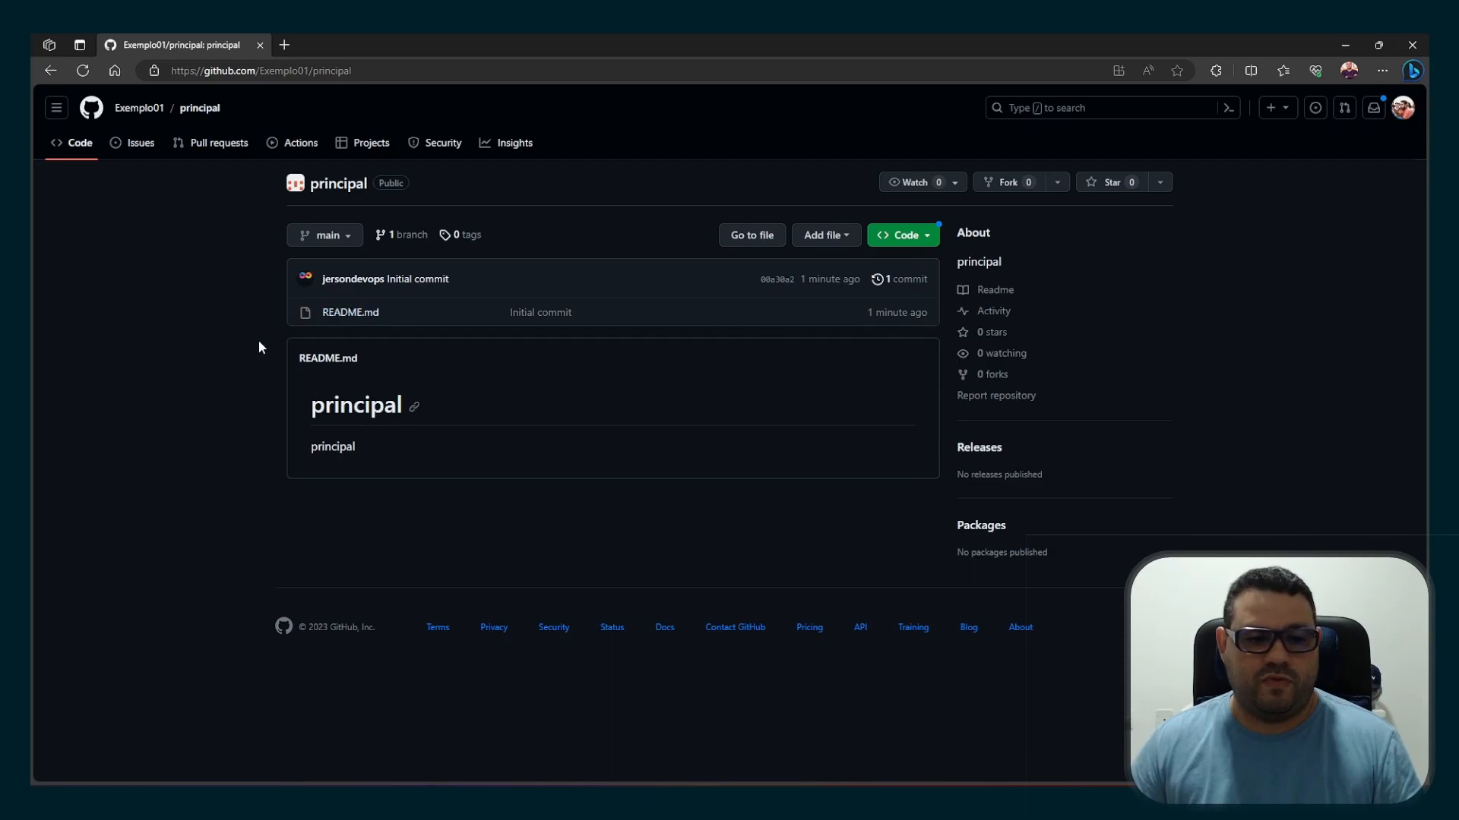
# Try to edit principal's README.md with the first invitee's account, and return to the Exemplo01 overview
pyautogui.click(323, 361)
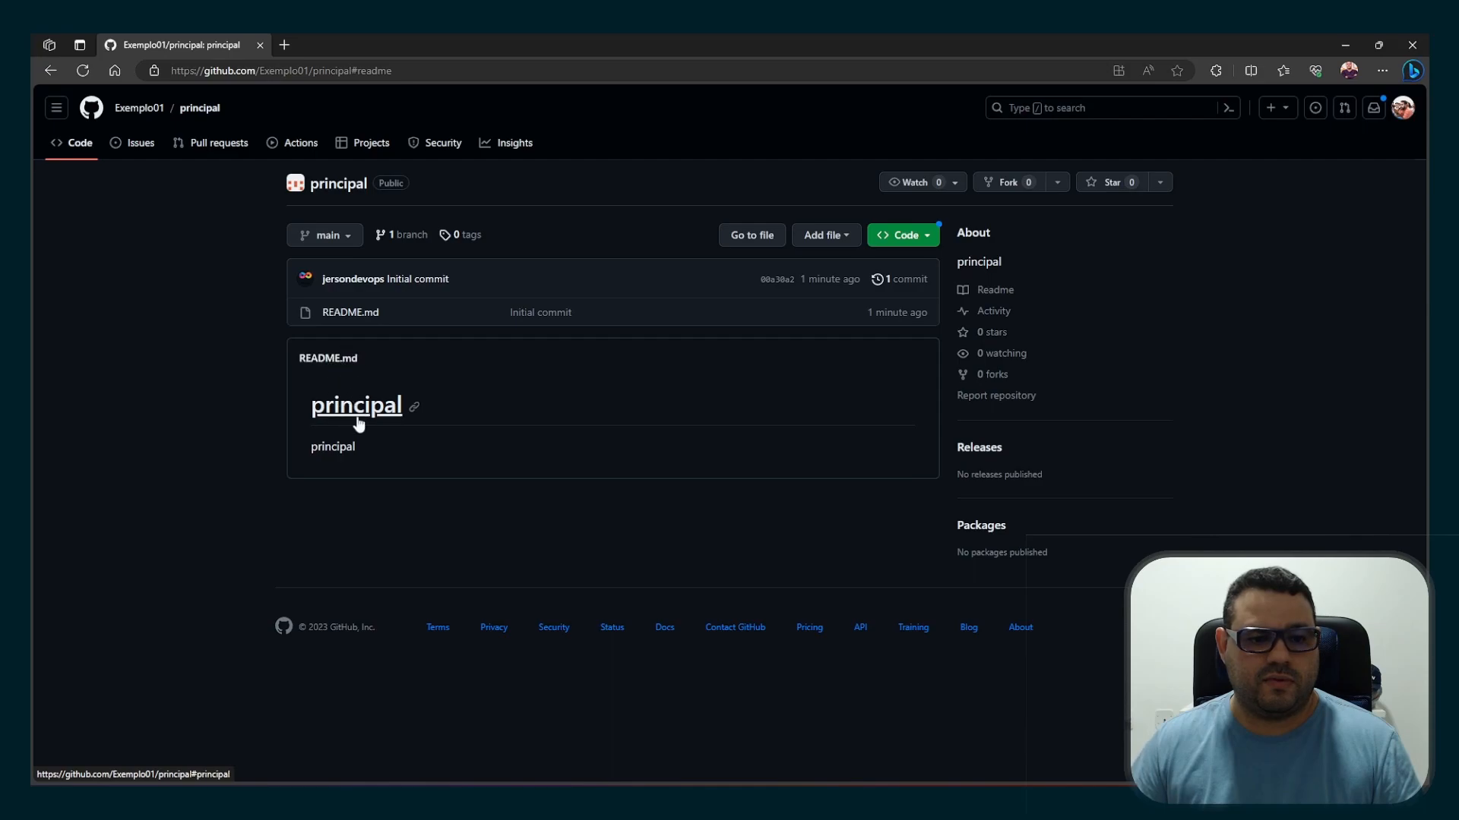
pyautogui.click(359, 314)
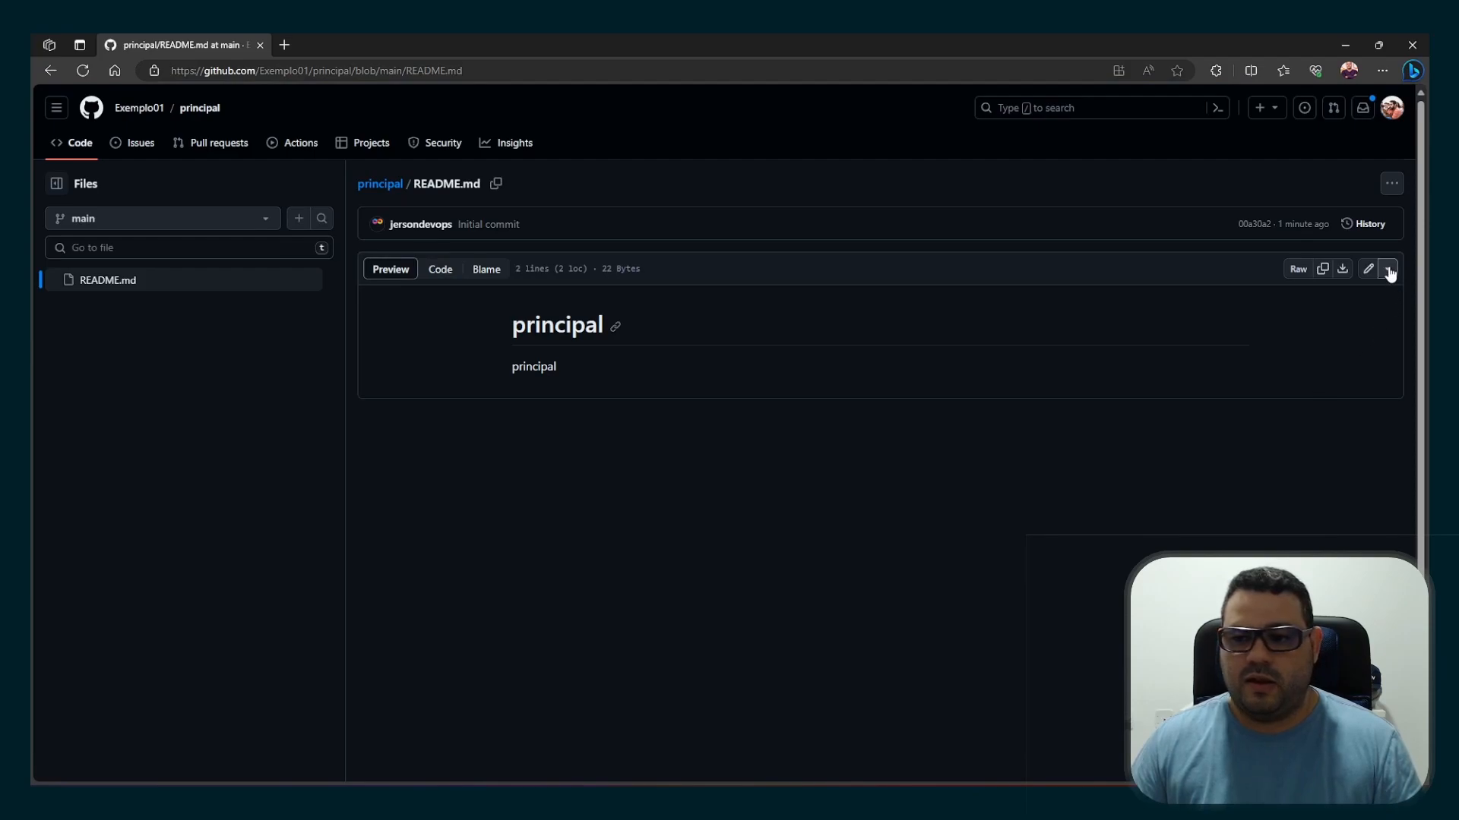
pyautogui.click(1368, 275)
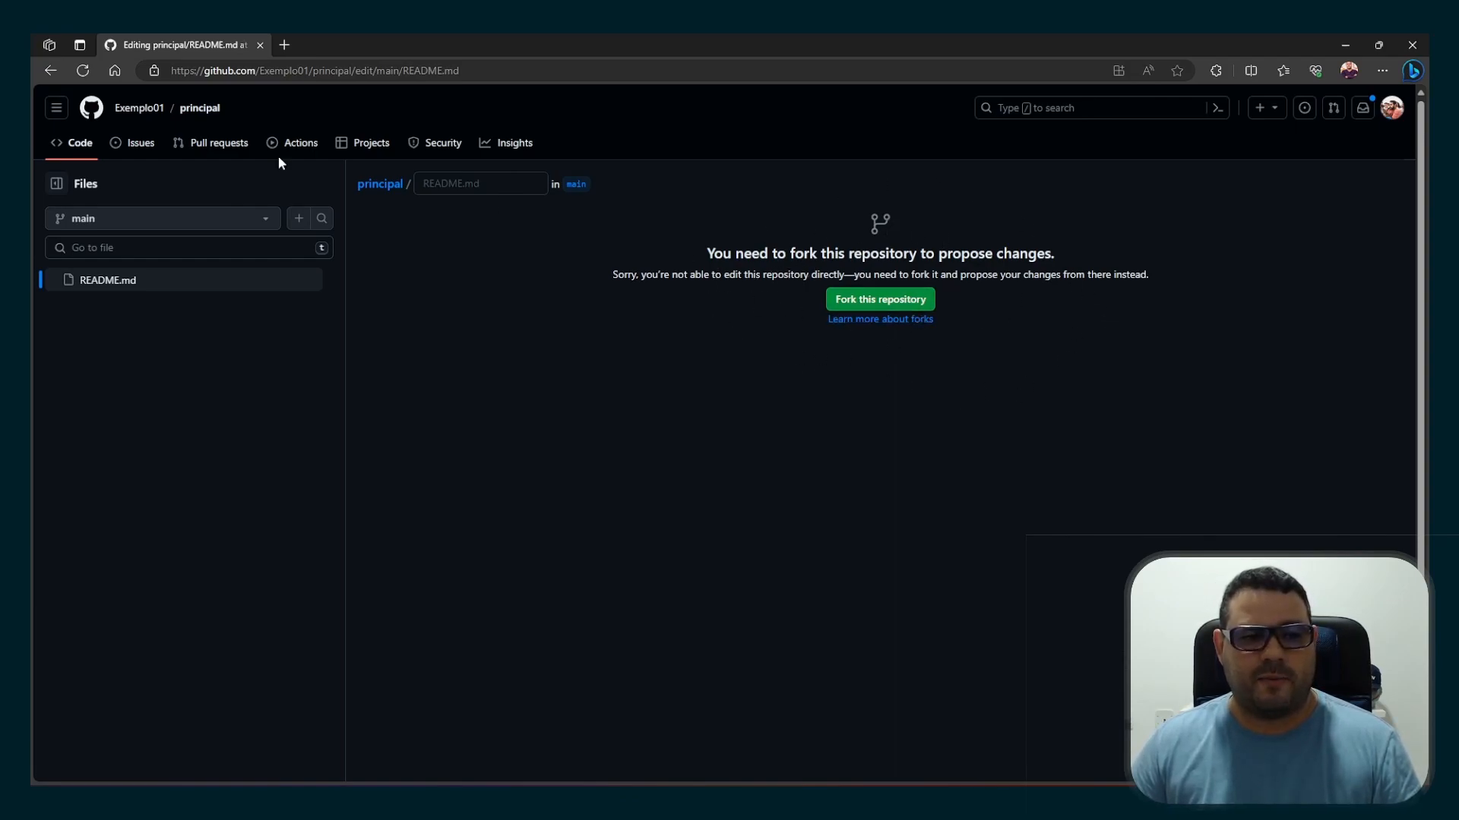
pyautogui.click(155, 114)
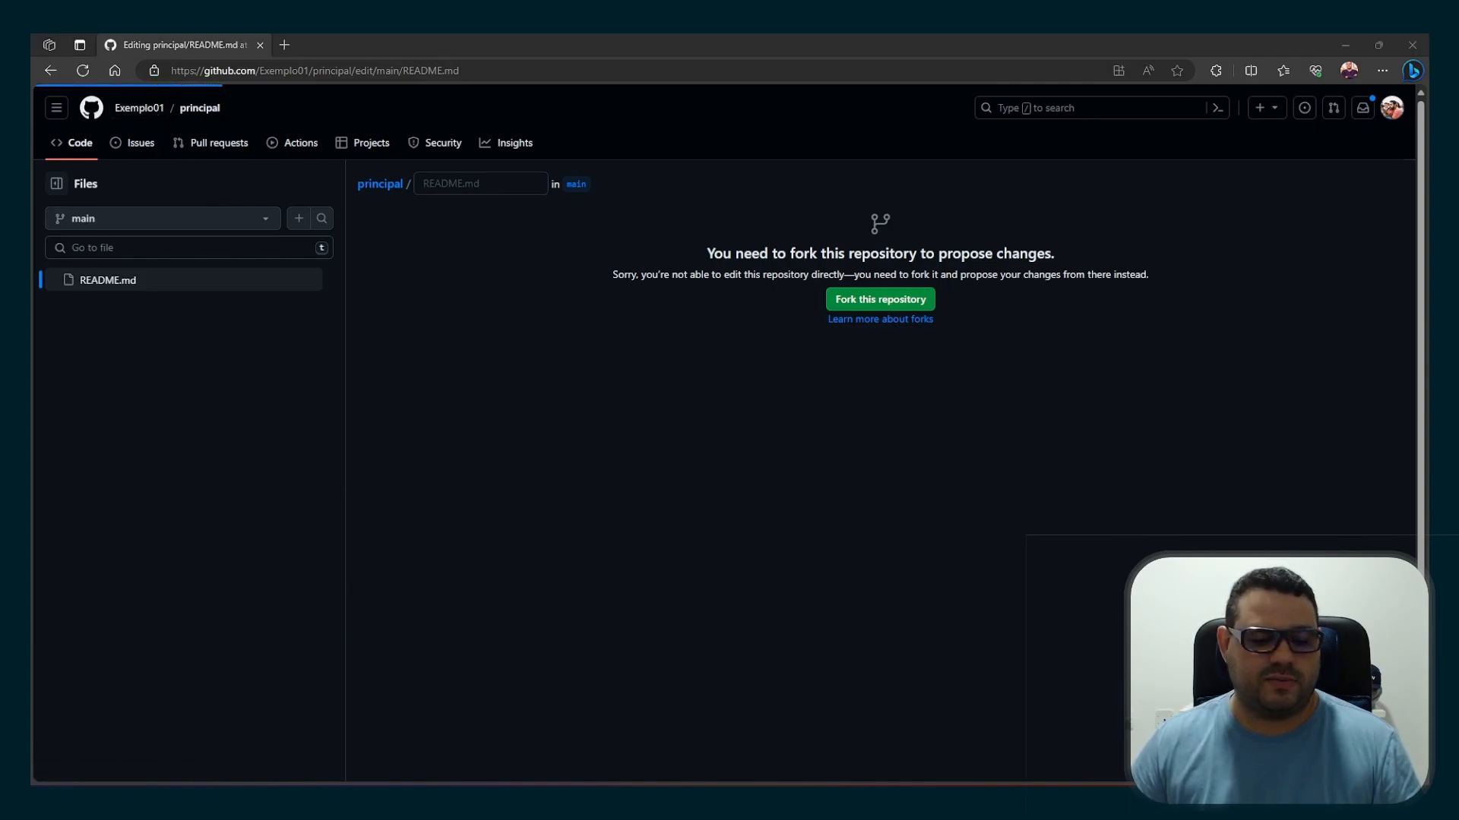
# Switch to the organization owner's browser window and look through the general settings of the principal repository
pyautogui.click(279, 800)
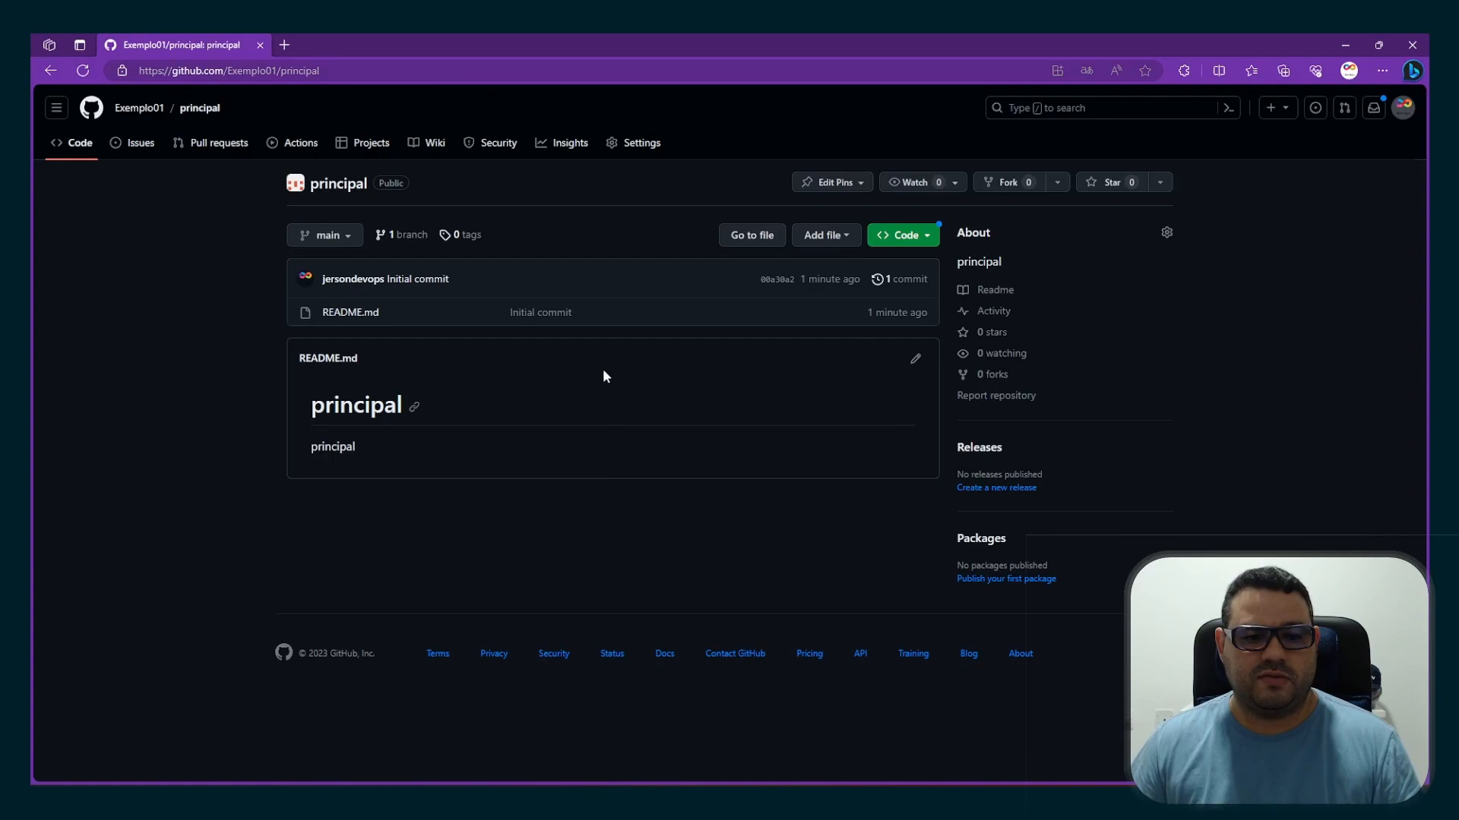
pyautogui.moveTo(278, 805)
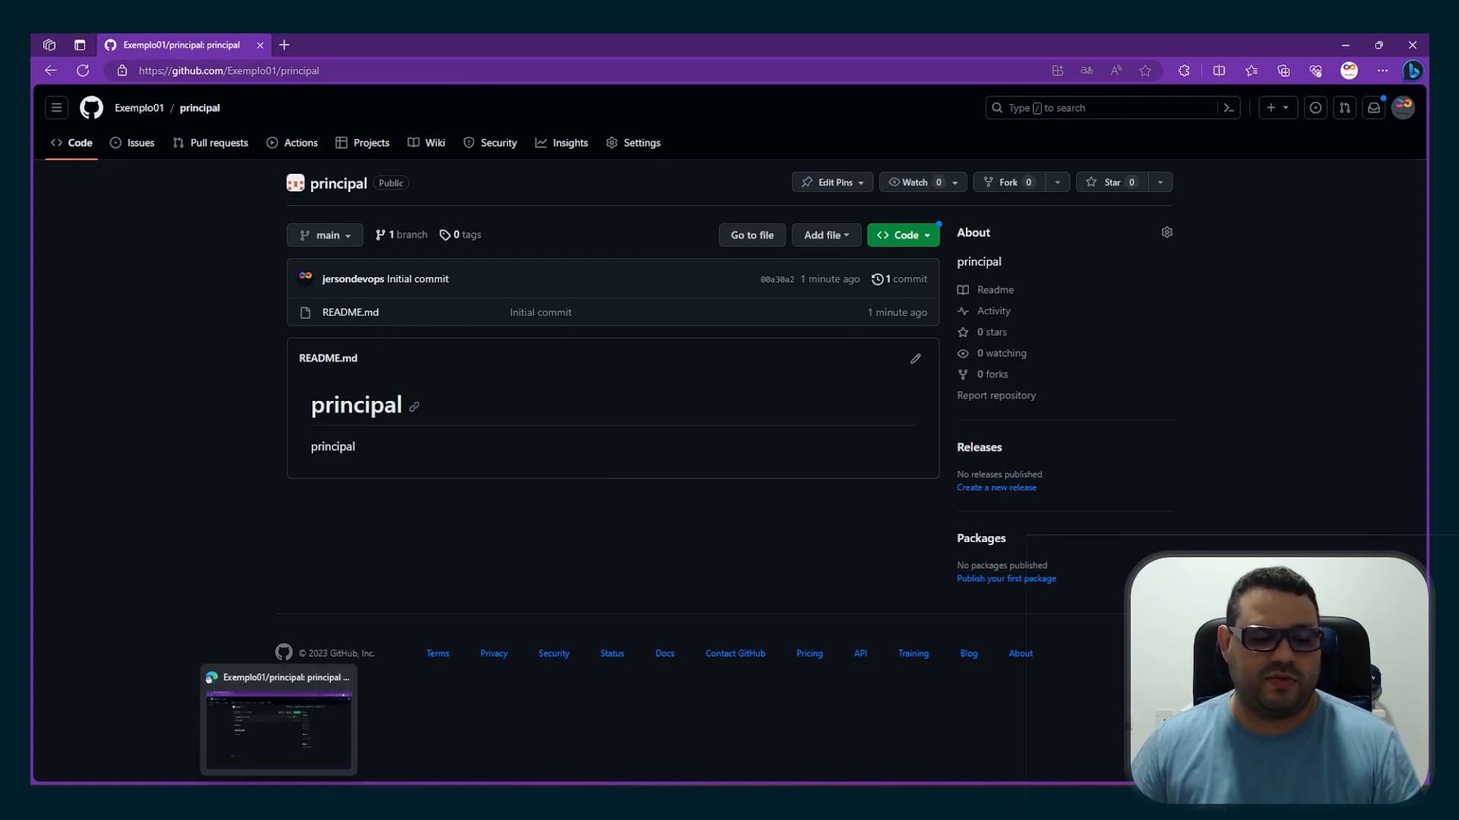
pyautogui.click(279, 720)
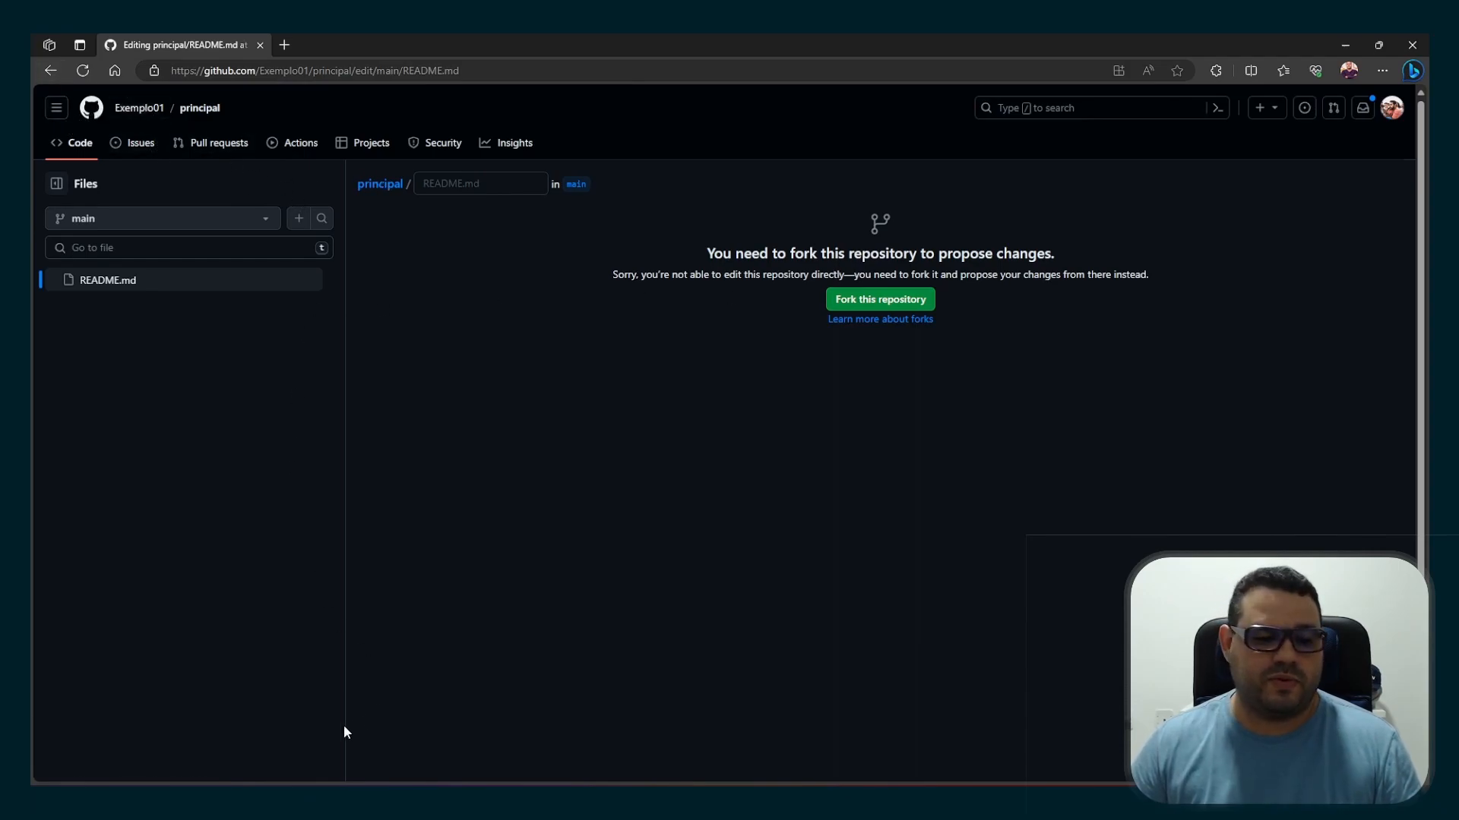
pyautogui.moveTo(407, 802)
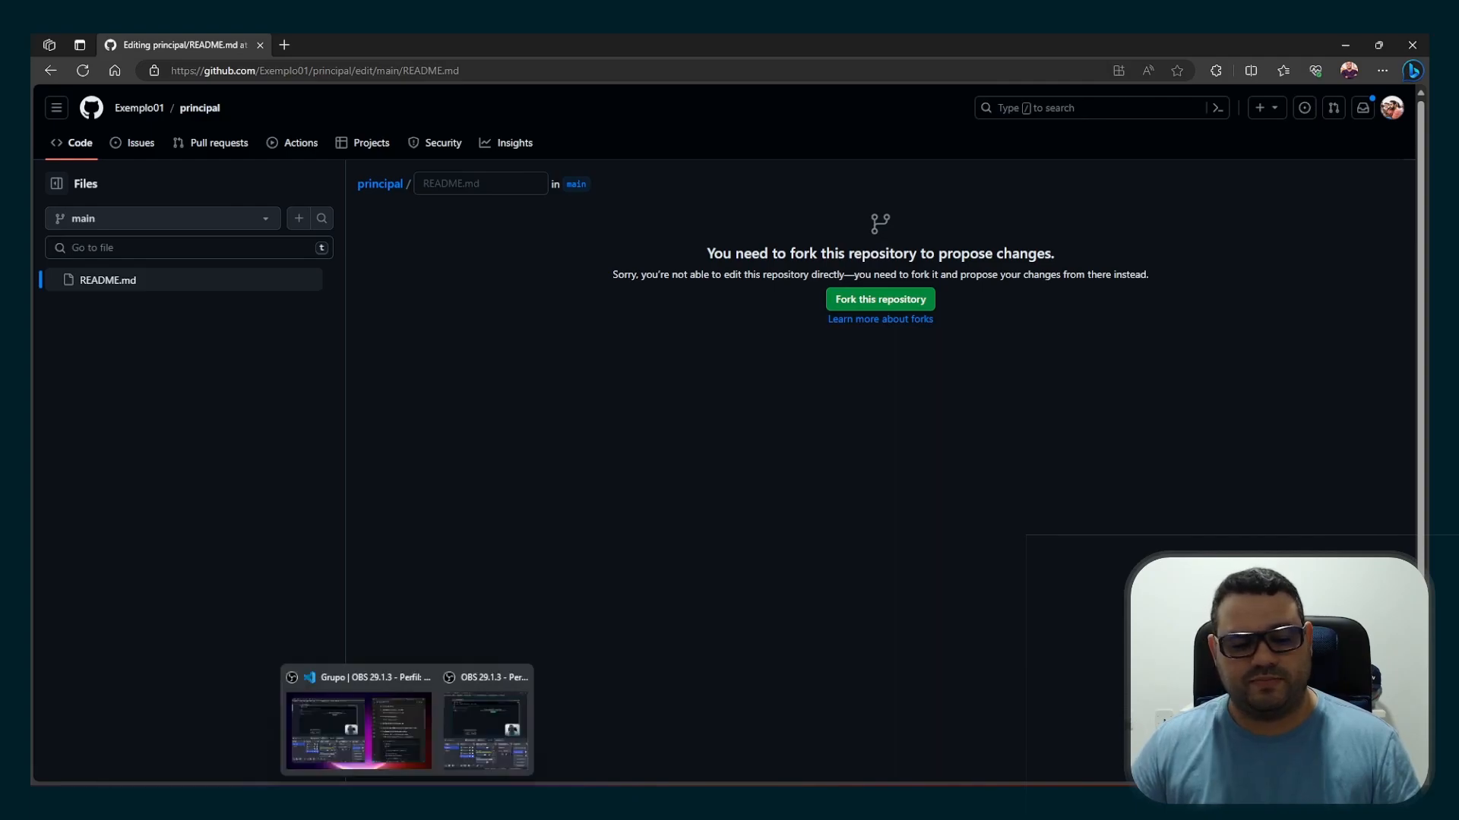
pyautogui.click(278, 721)
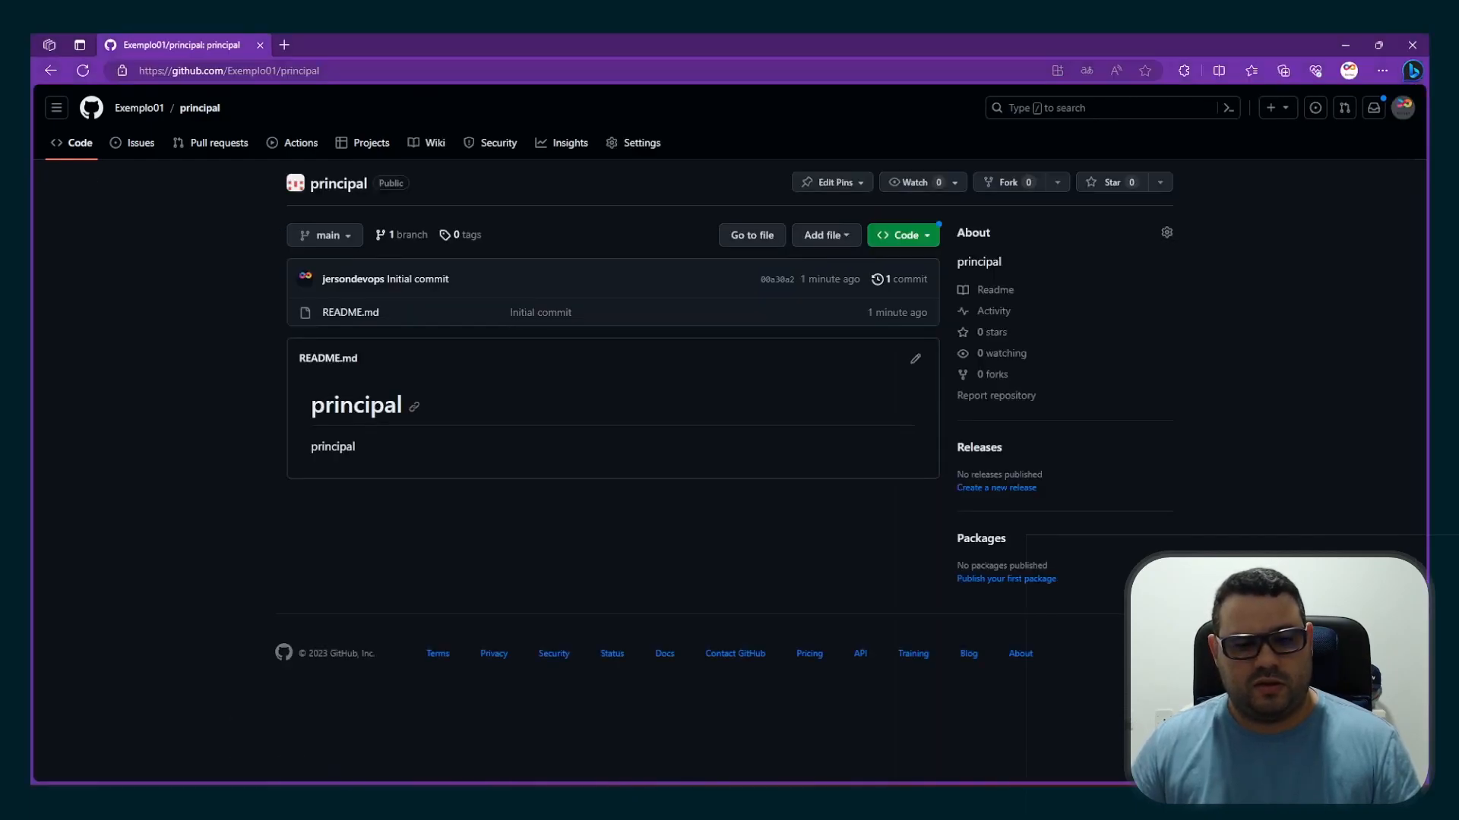
pyautogui.click(642, 144)
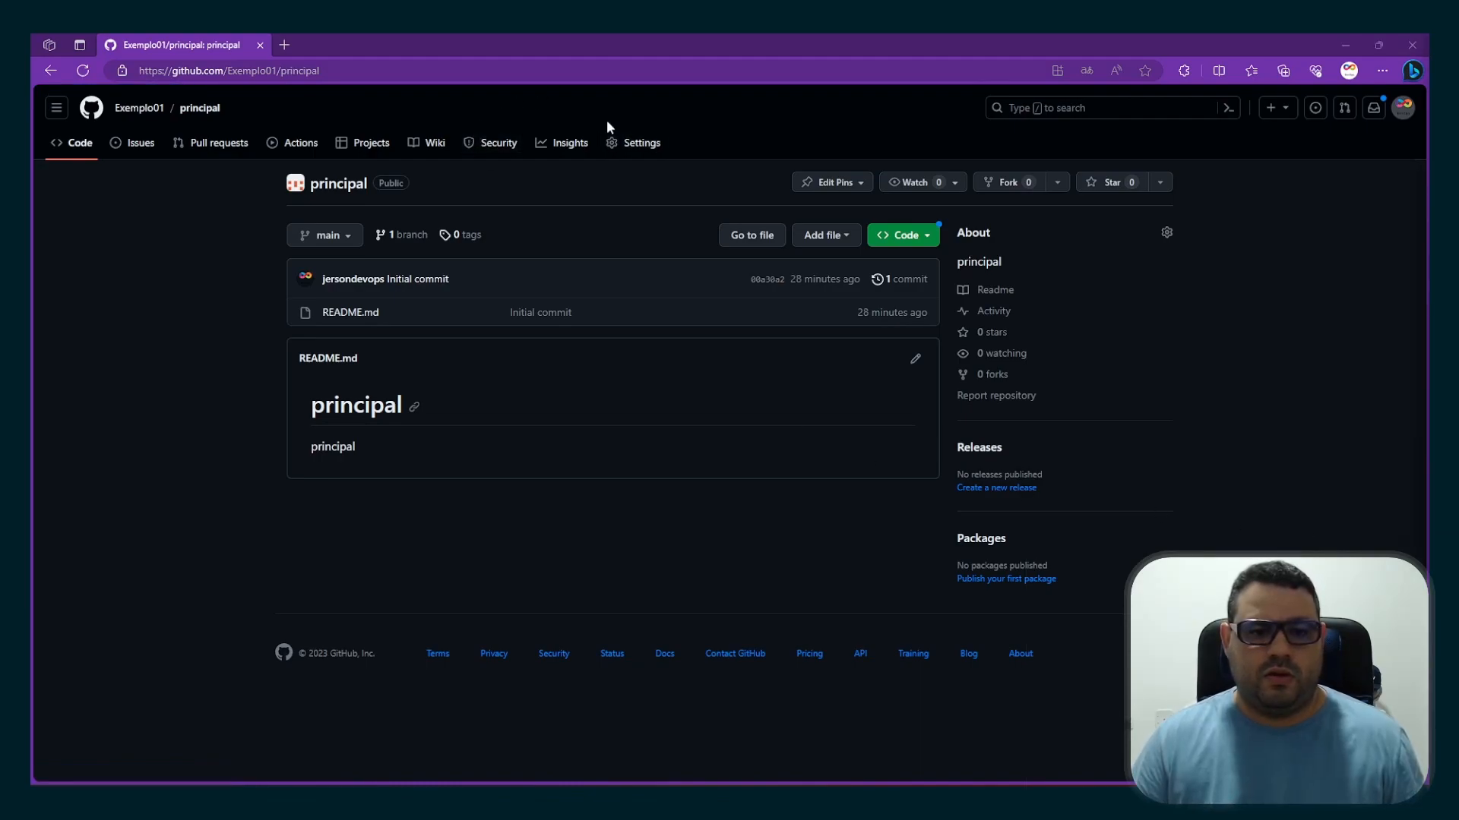
pyautogui.click(613, 144)
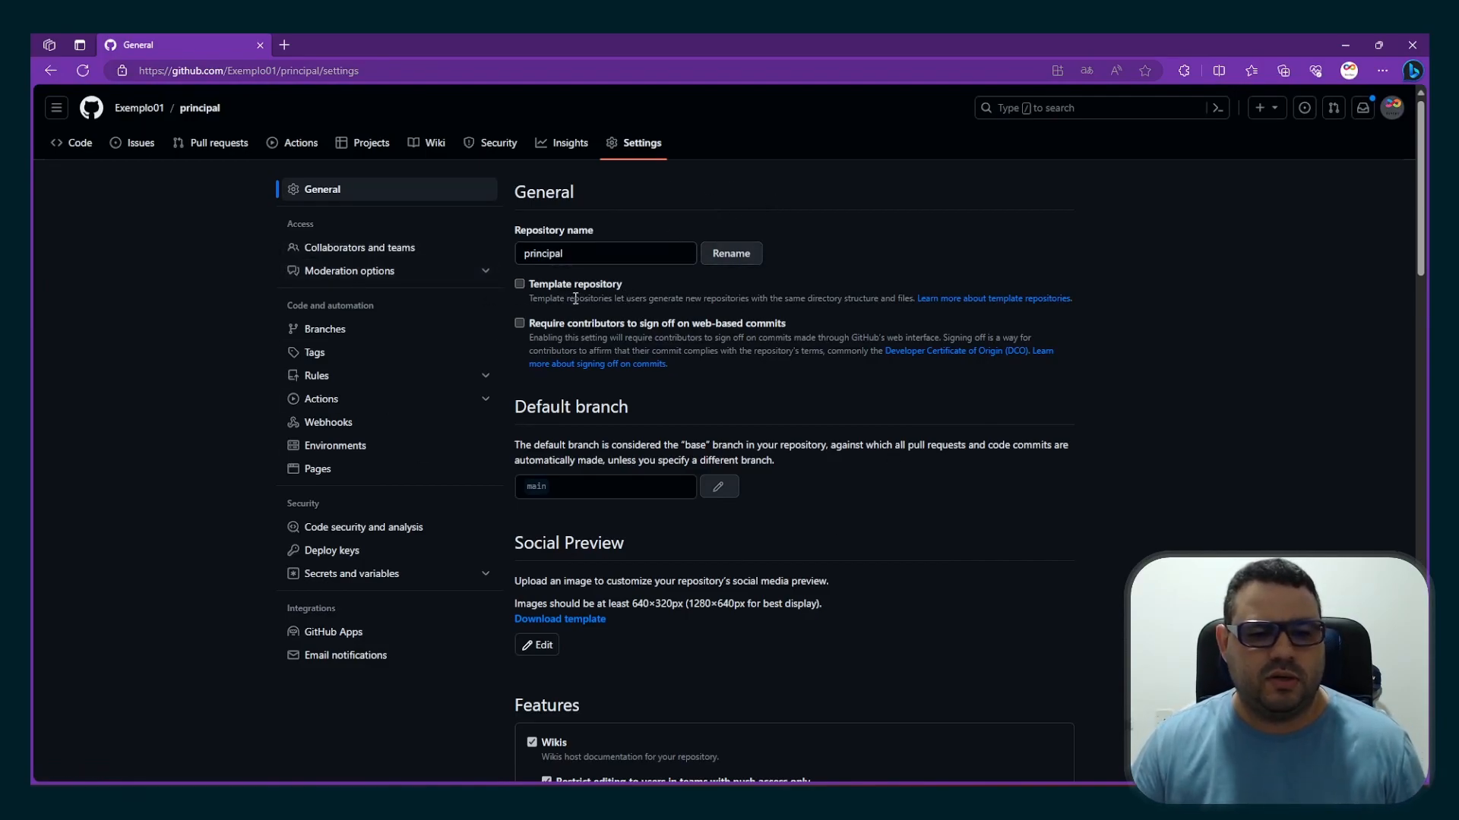
pyautogui.scroll(-2, 581, 380)
pyautogui.scroll(-2, 580, 380)
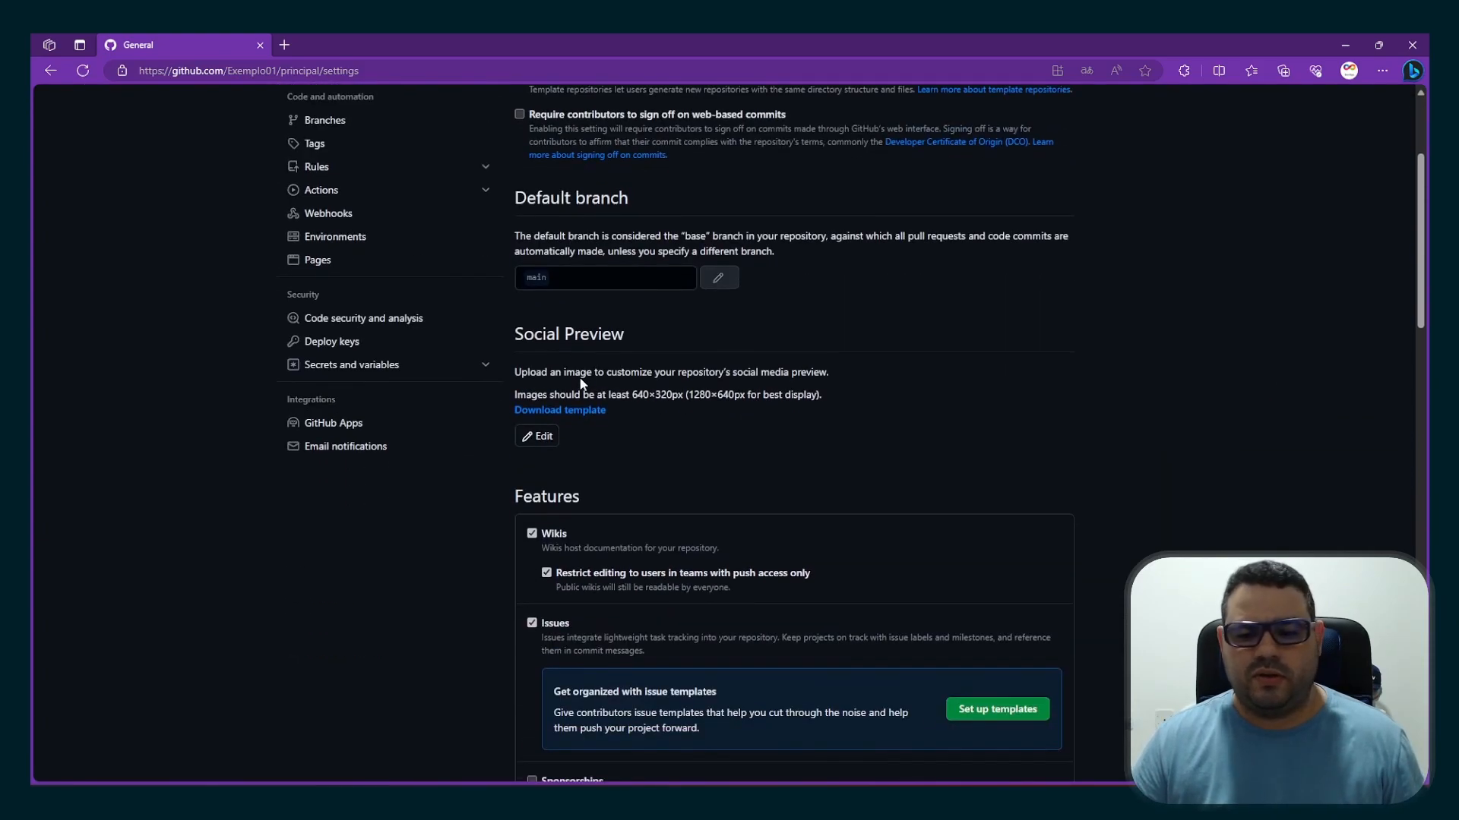
pyautogui.scroll(-4, 580, 379)
pyautogui.scroll(8, 579, 382)
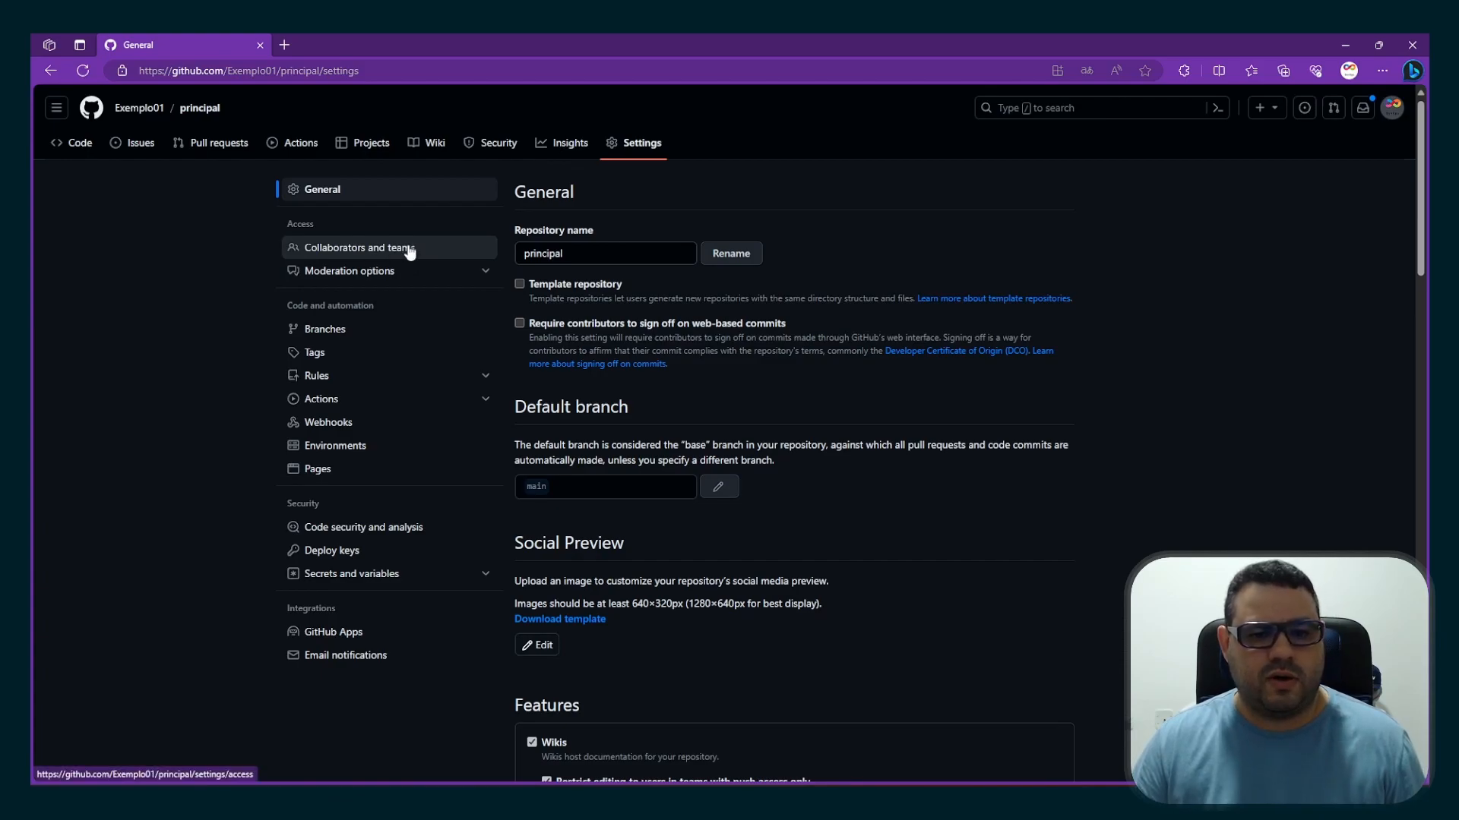
# Give the Dev team access to the principal repository with the Write role
pyautogui.click(384, 257)
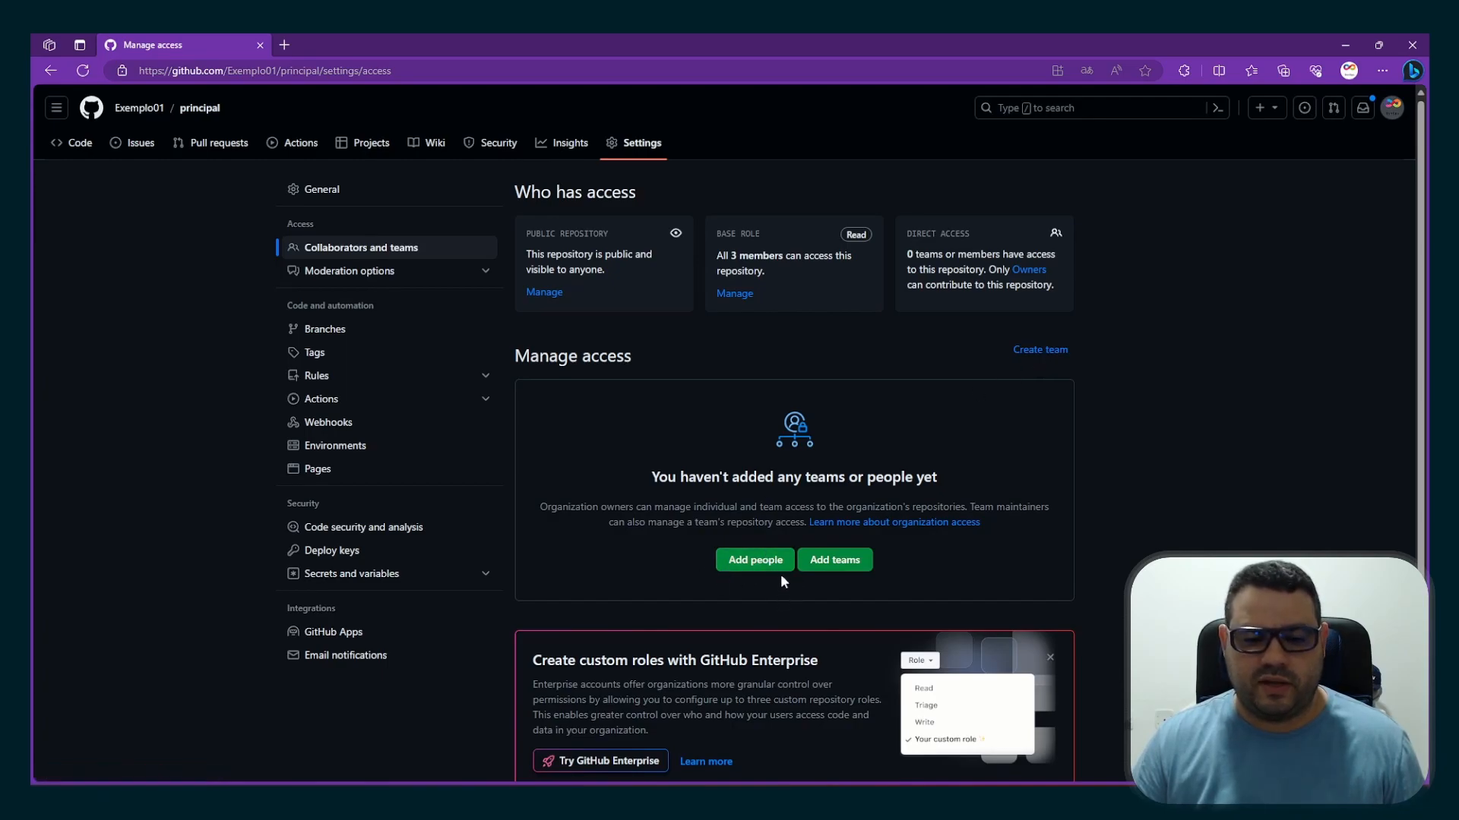
pyautogui.click(832, 563)
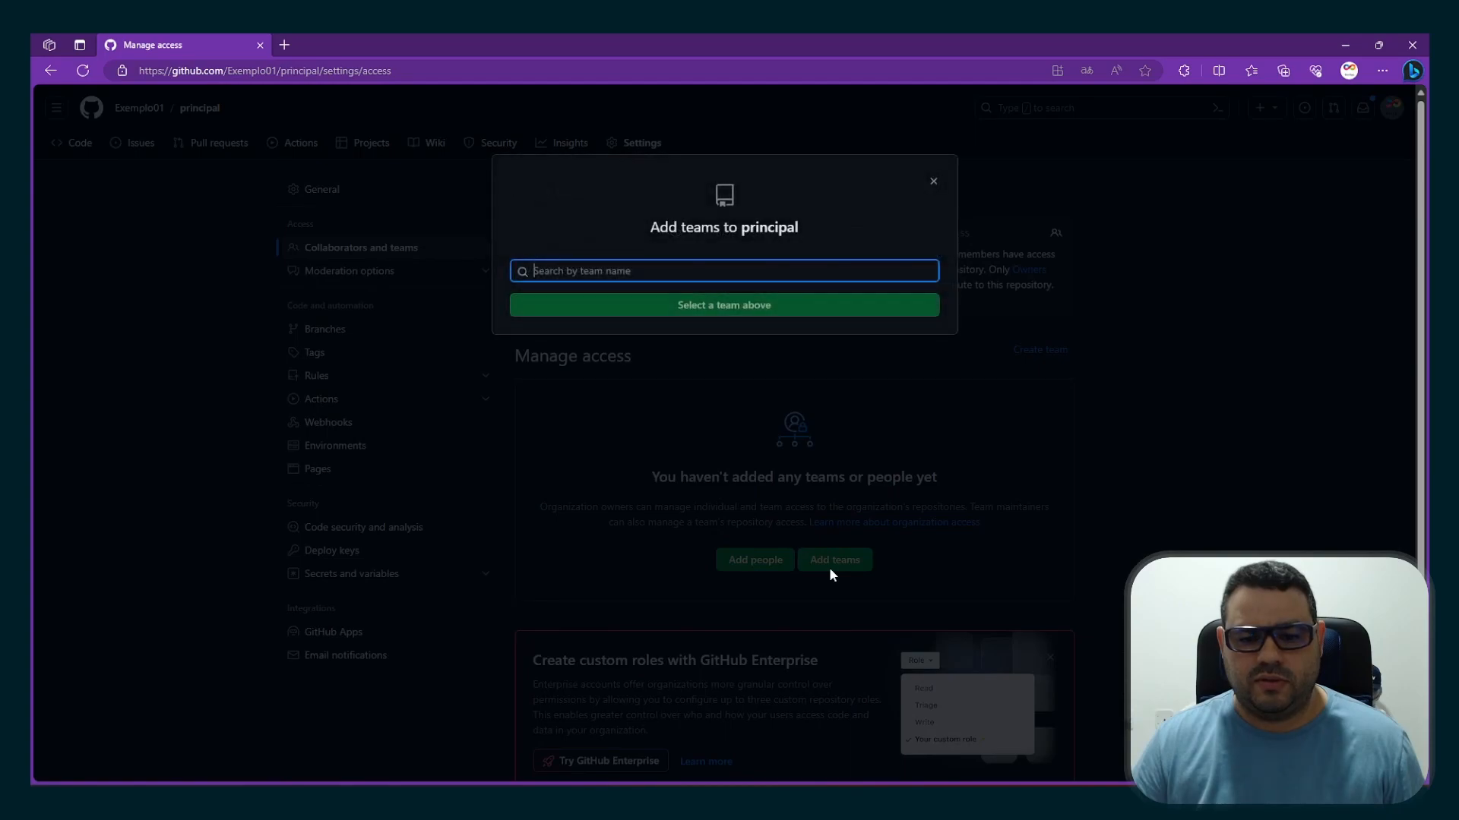
pyautogui.write('dev')
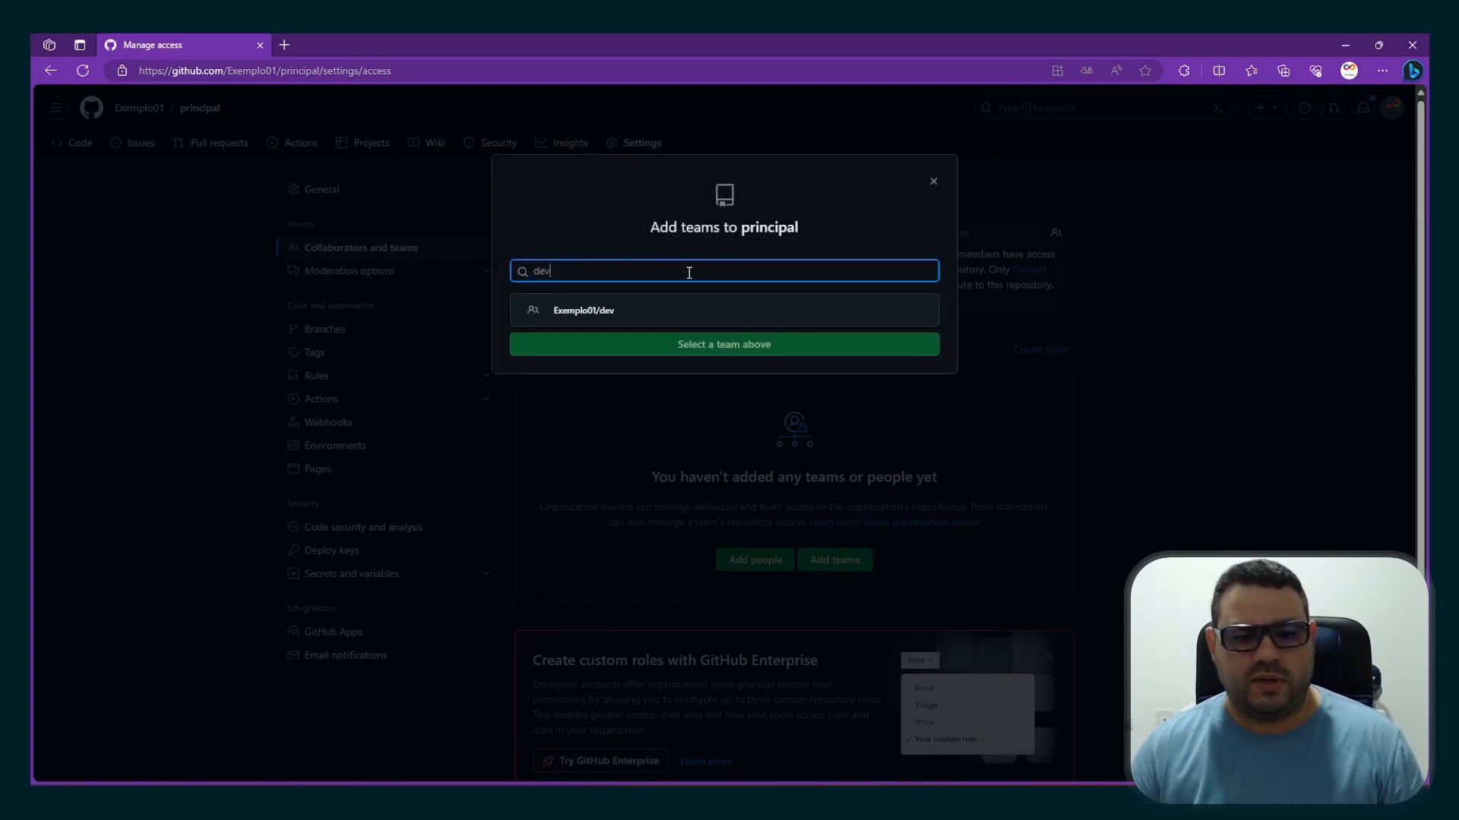
pyautogui.click(604, 310)
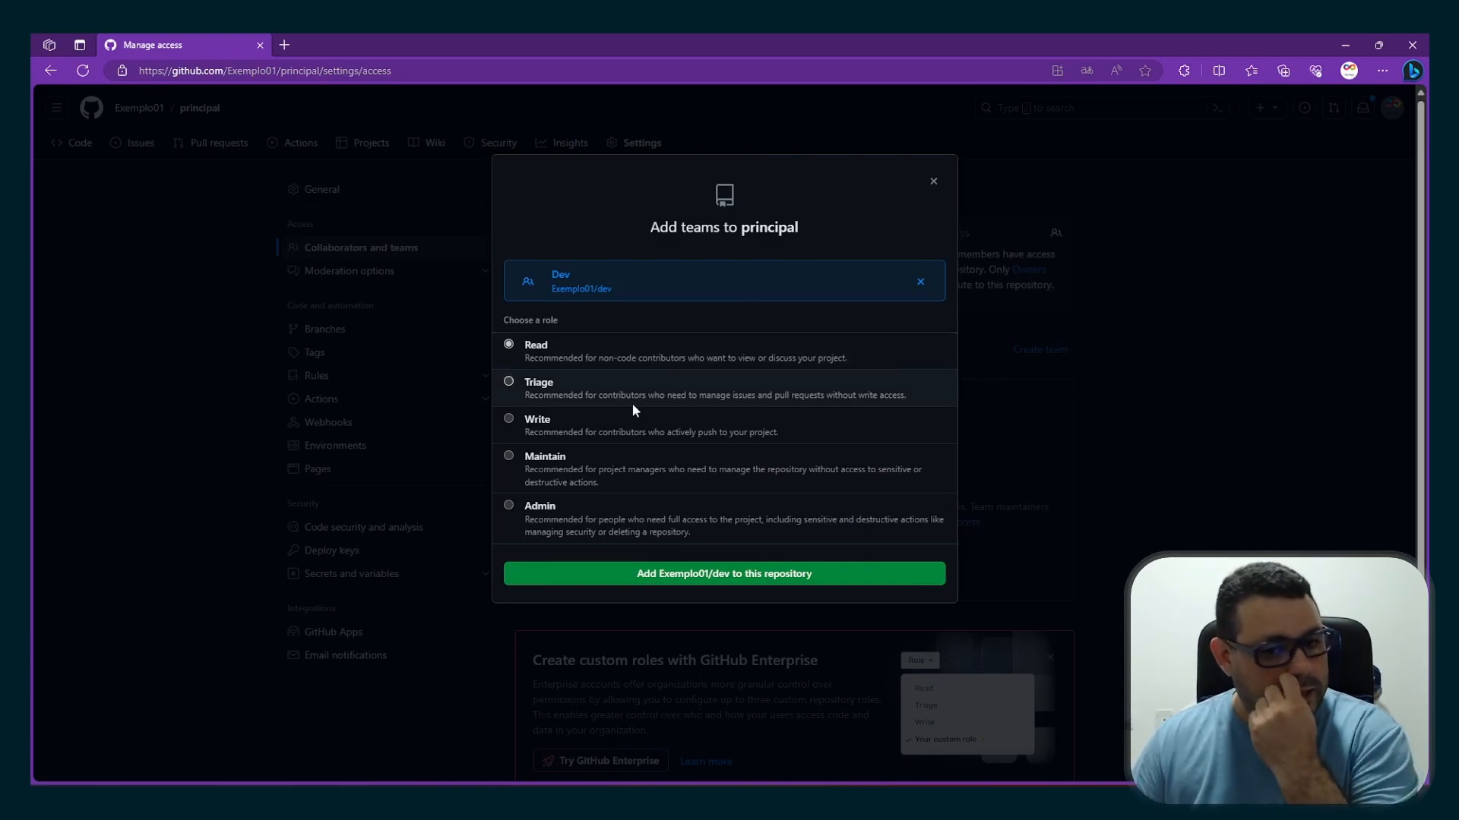
pyautogui.click(509, 420)
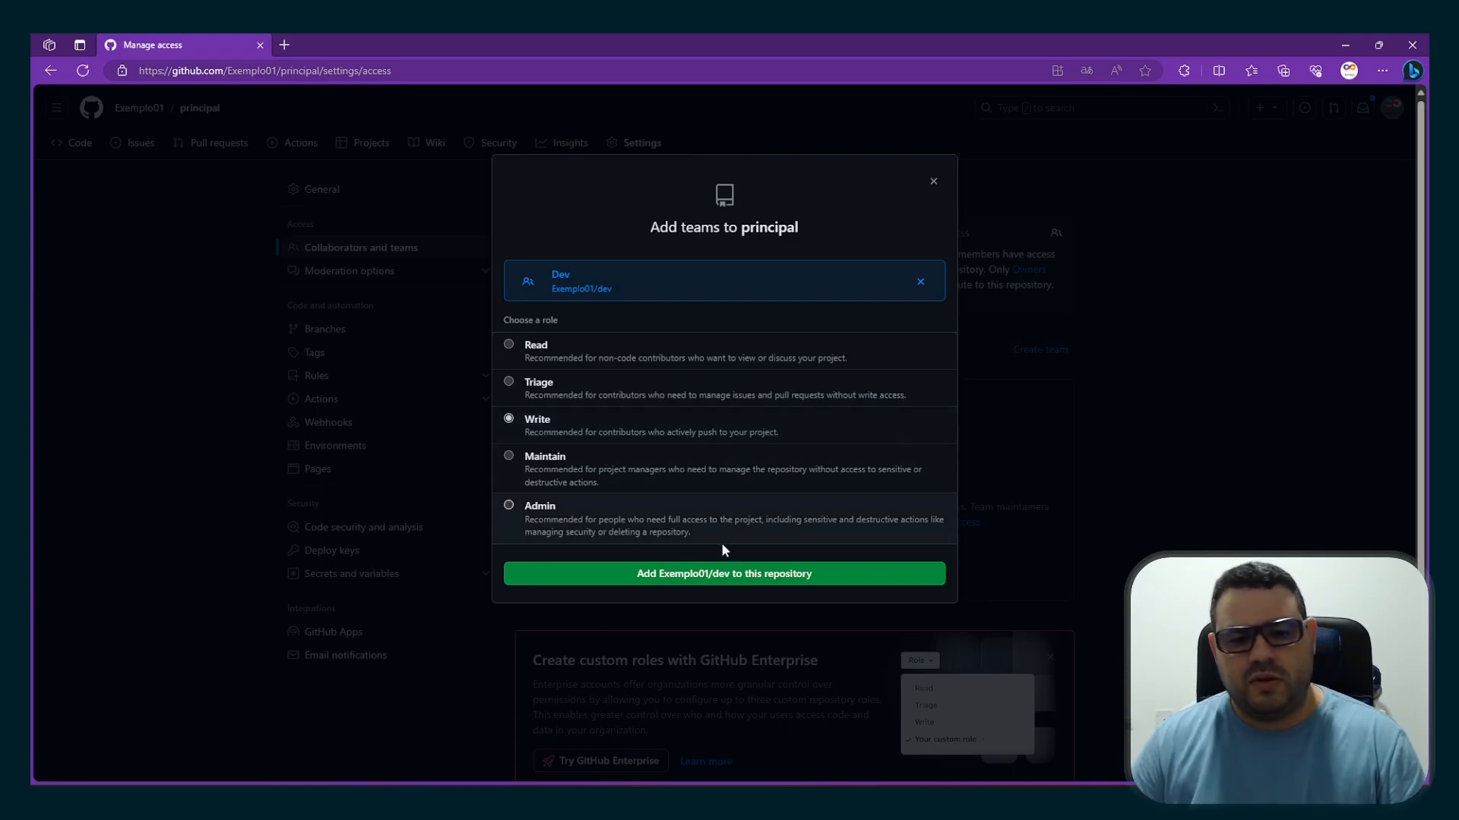
pyautogui.click(723, 583)
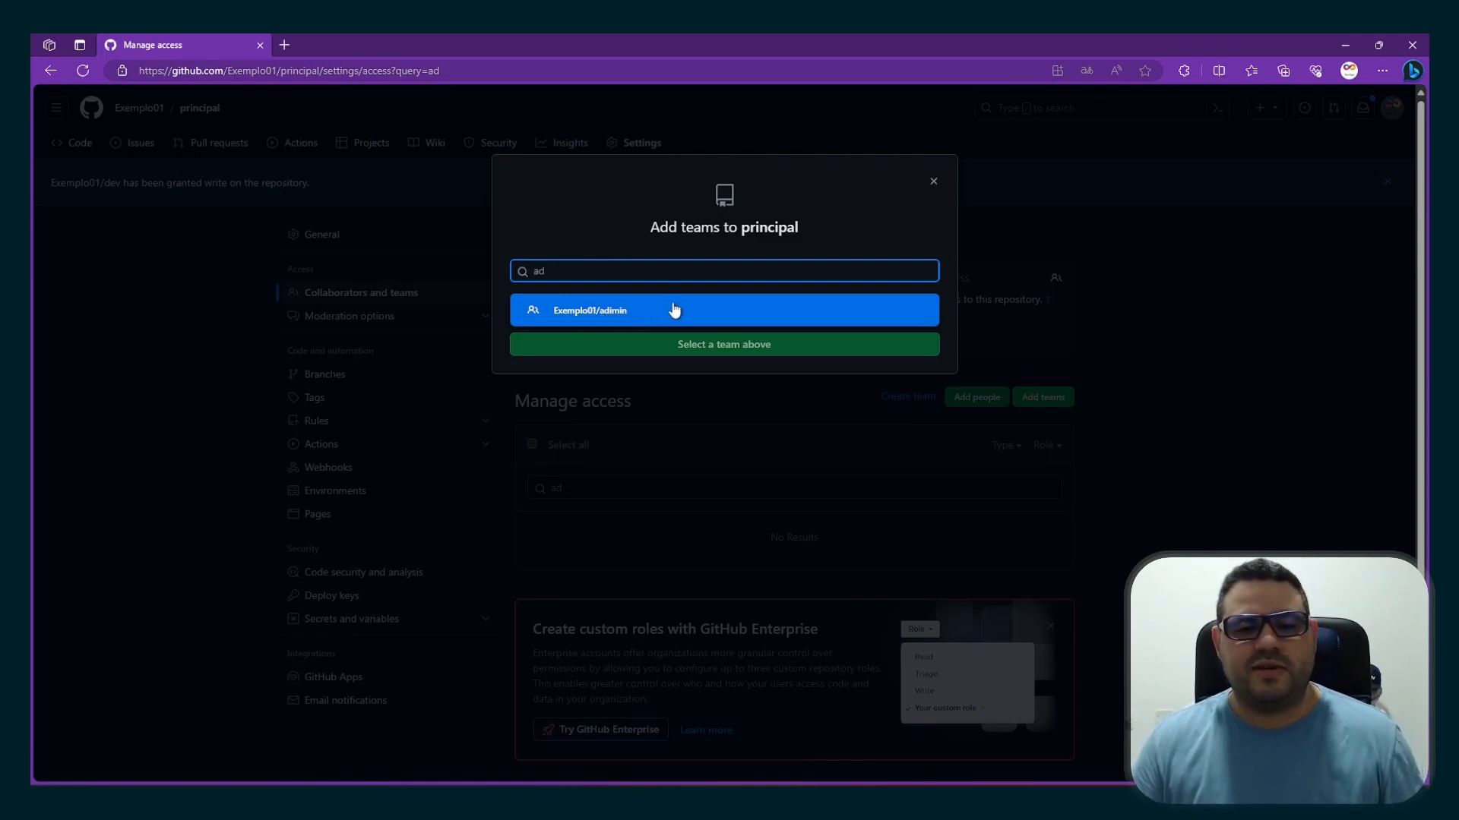
# Give the Adimin team access to the principal repository with the Admin role
pyautogui.click(608, 316)
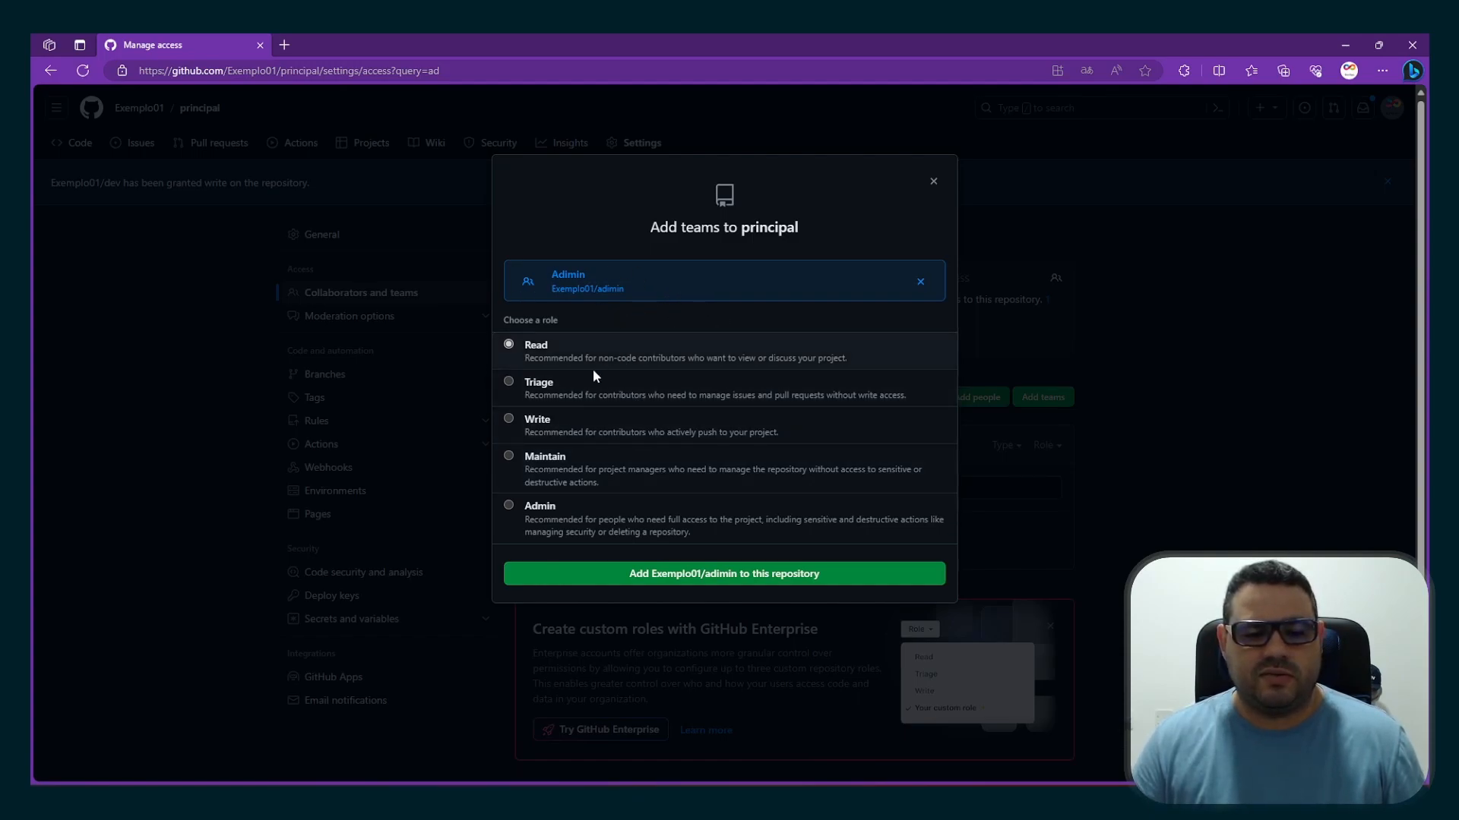
pyautogui.click(509, 507)
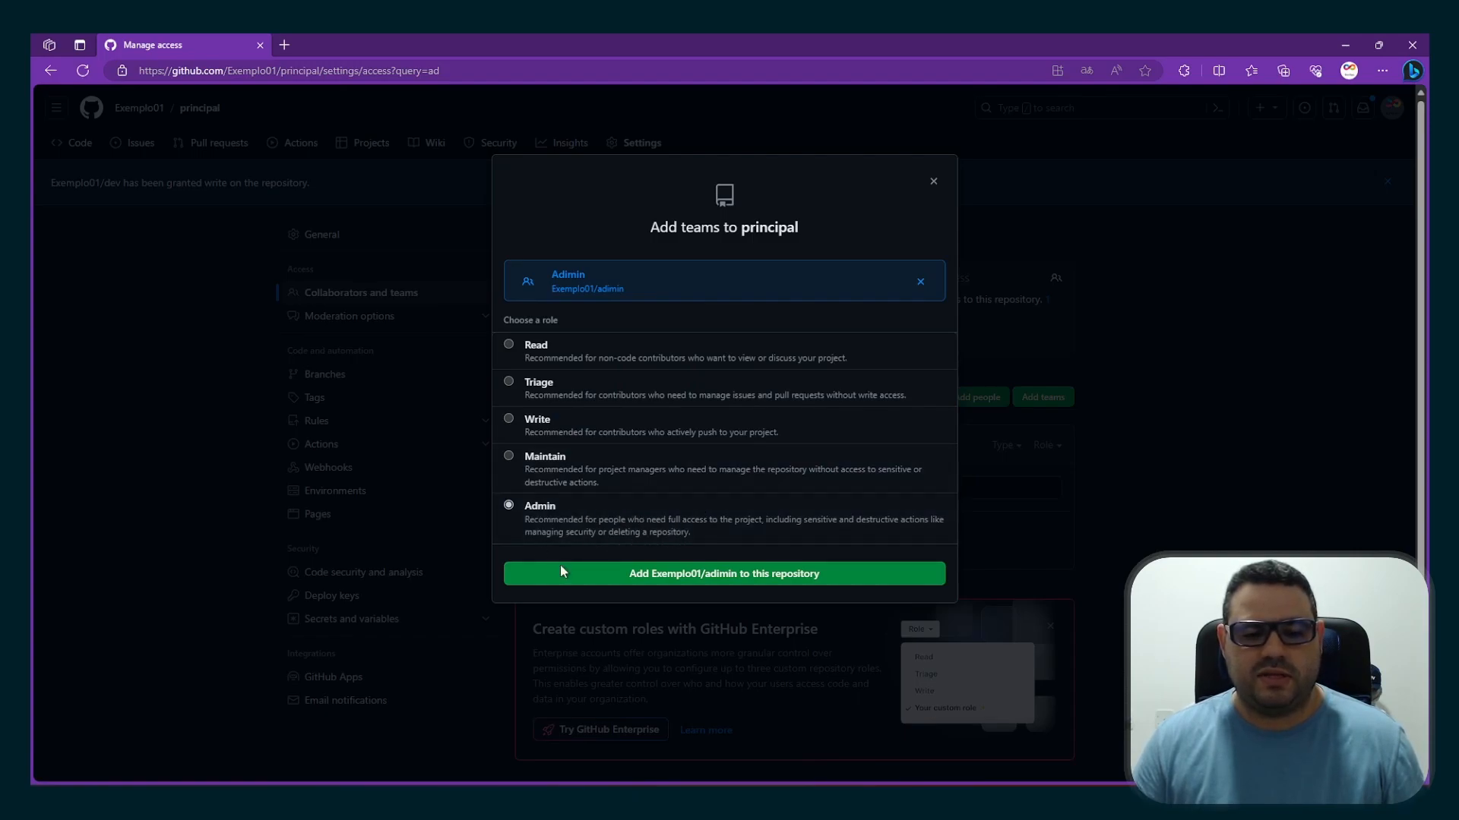
pyautogui.click(620, 580)
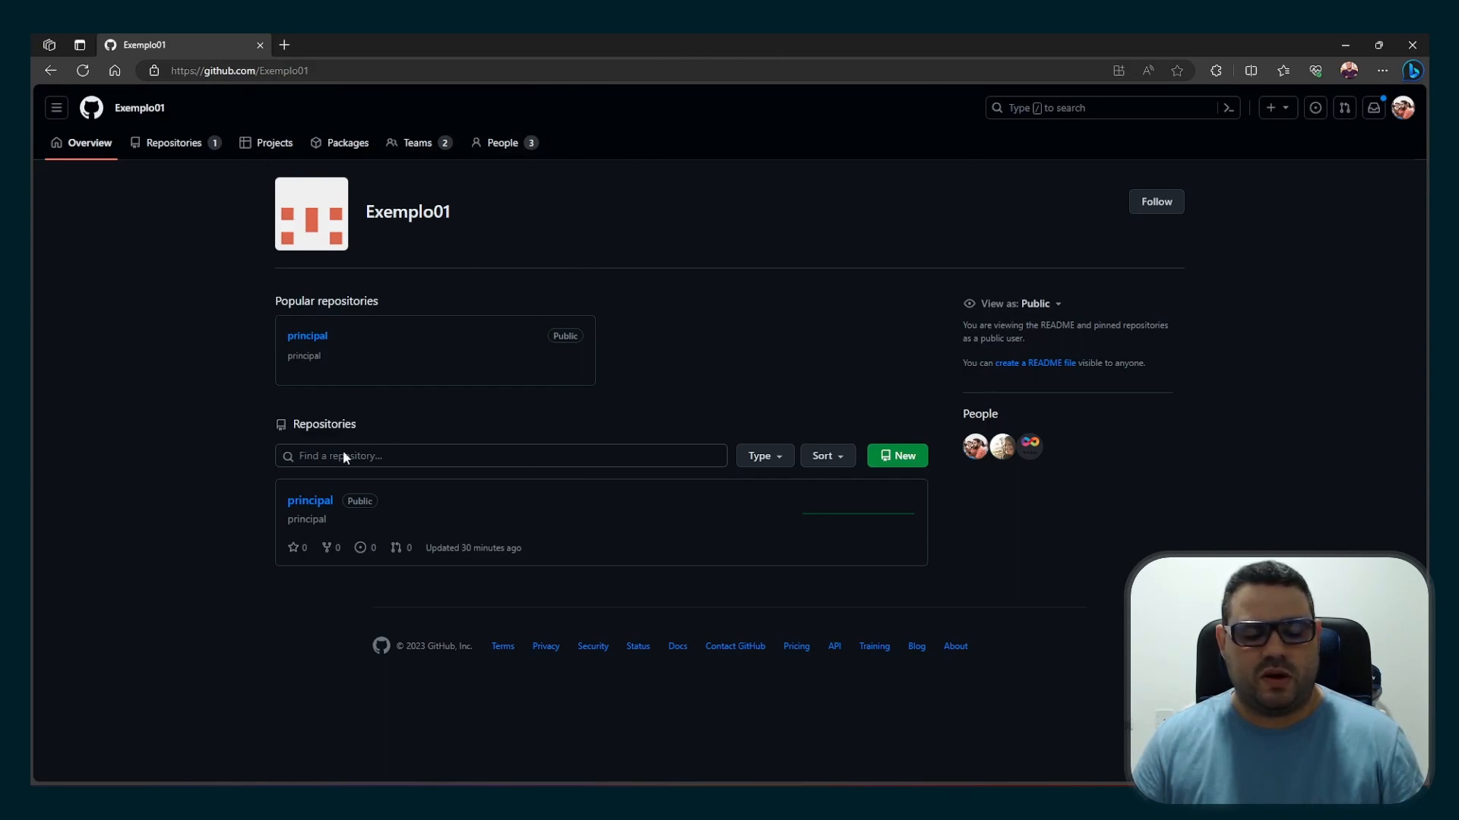
# As the first invitee, add the line "## Teste 01" to principal's README.md, commit the change, and return to the repository page
pyautogui.click(315, 504)
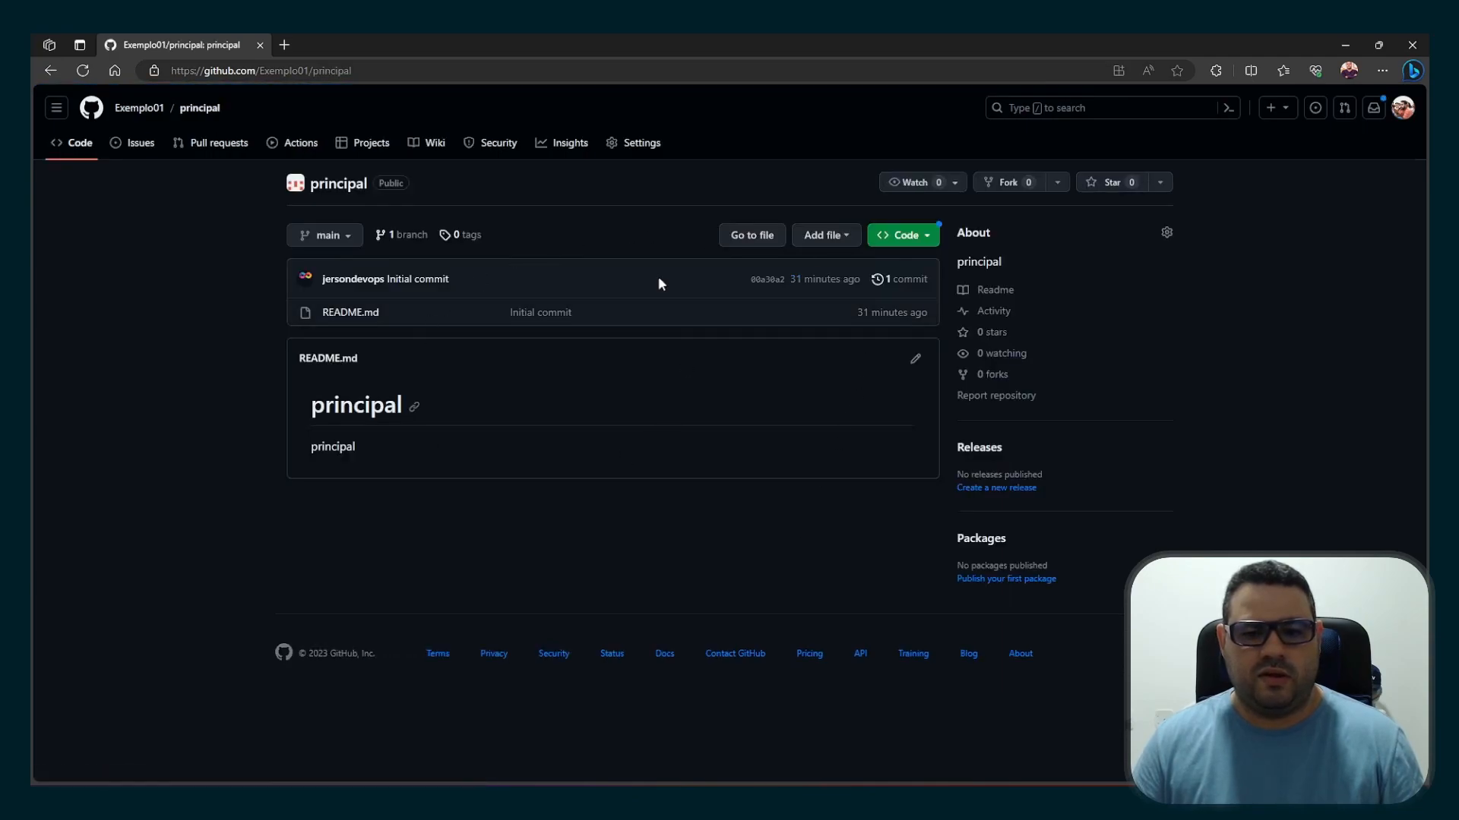
pyautogui.click(348, 313)
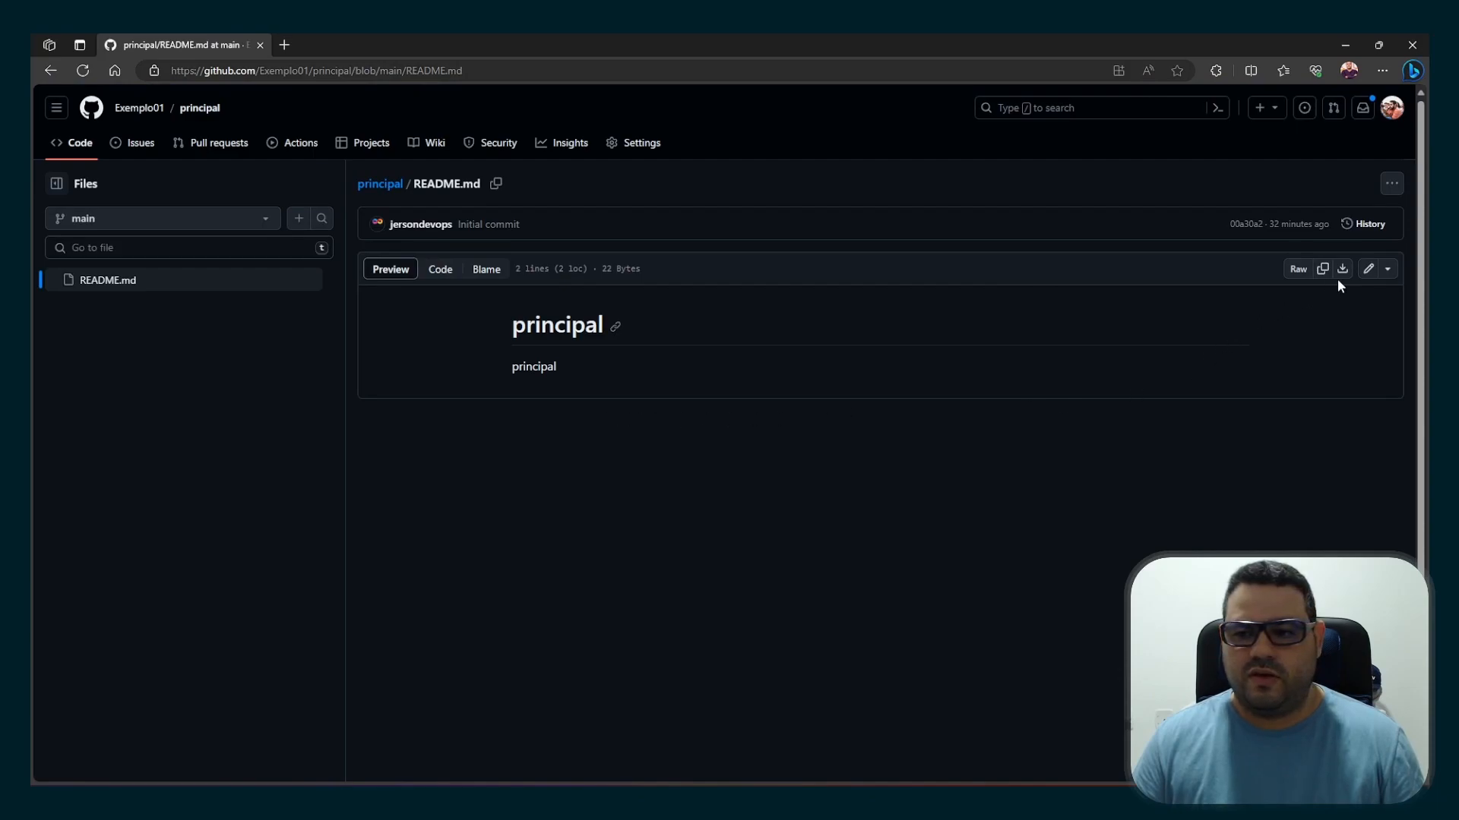
pyautogui.click(1368, 270)
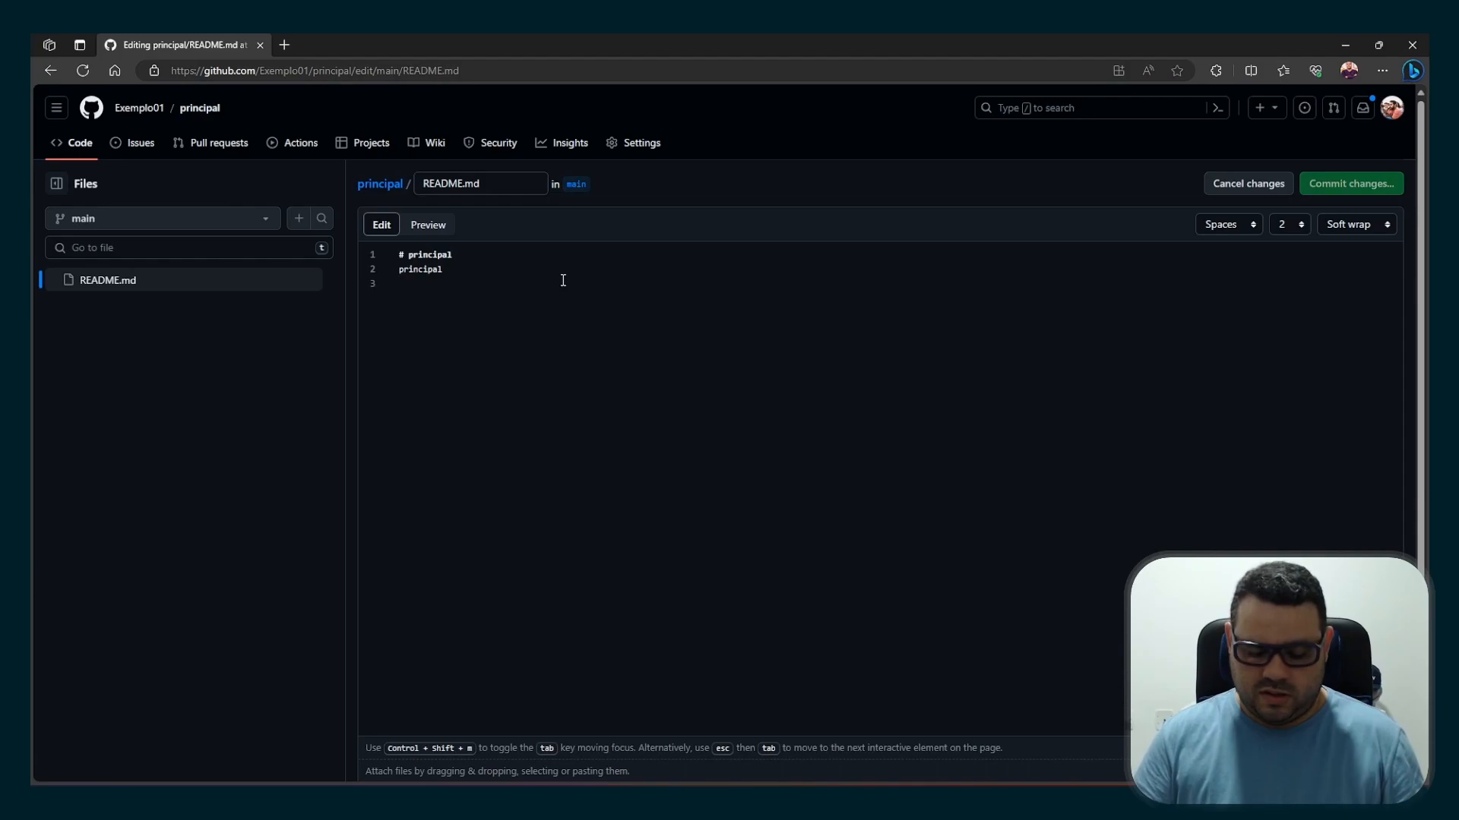
pyautogui.press('Return')
pyautogui.write('## ')
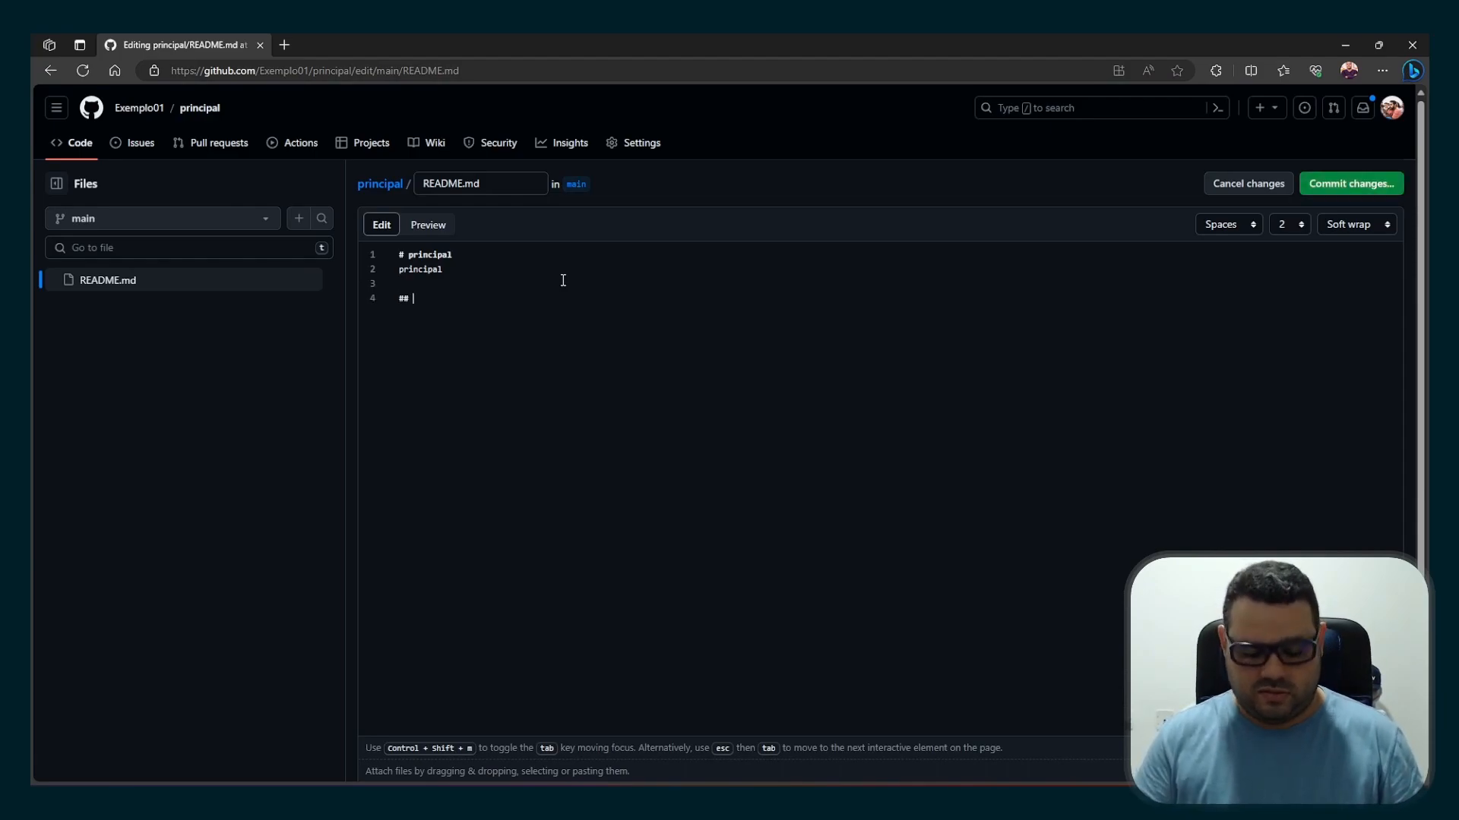
pyautogui.write('Teste 01')
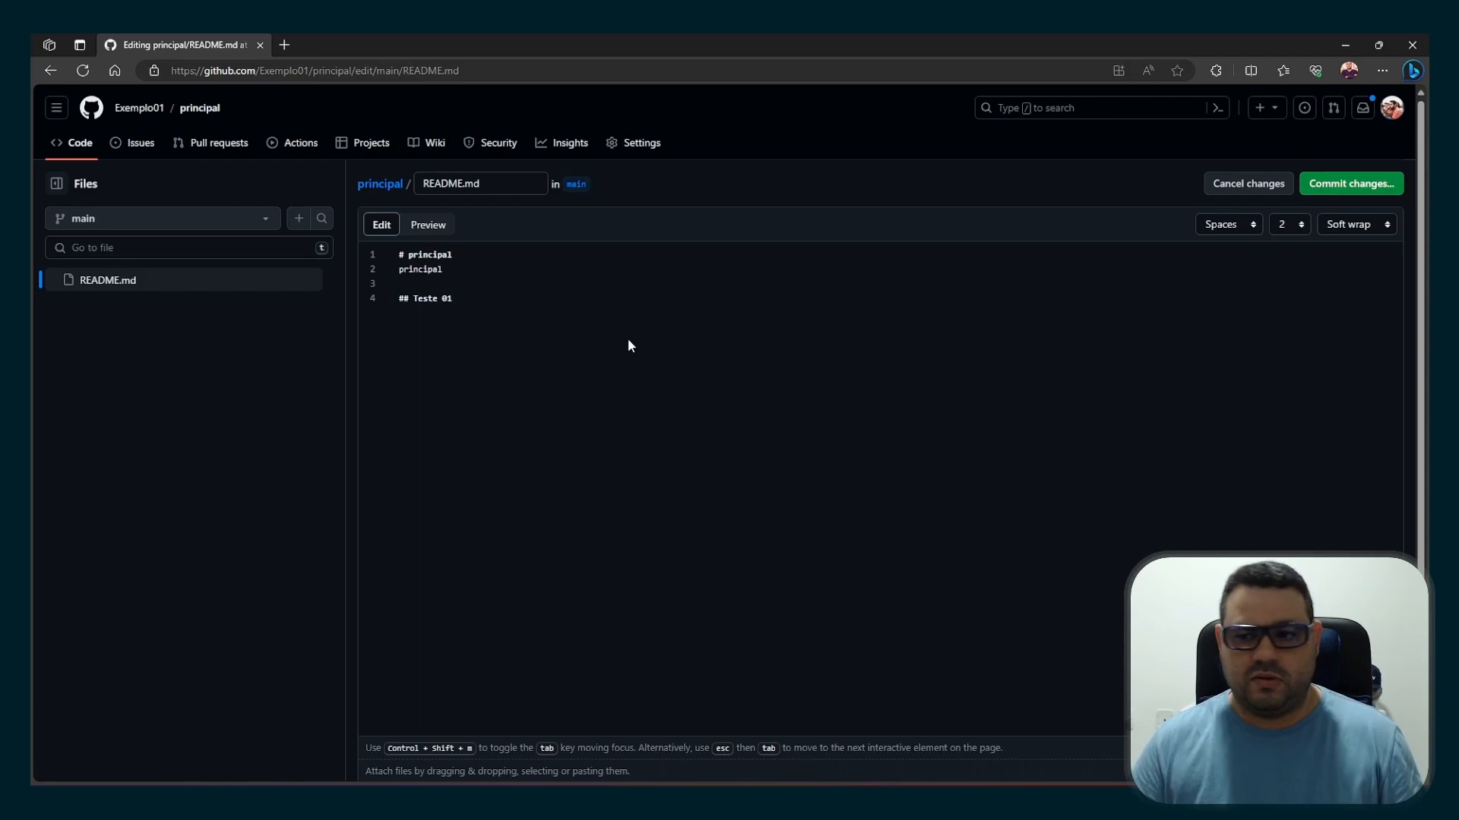
pyautogui.click(1348, 185)
pyautogui.click(823, 595)
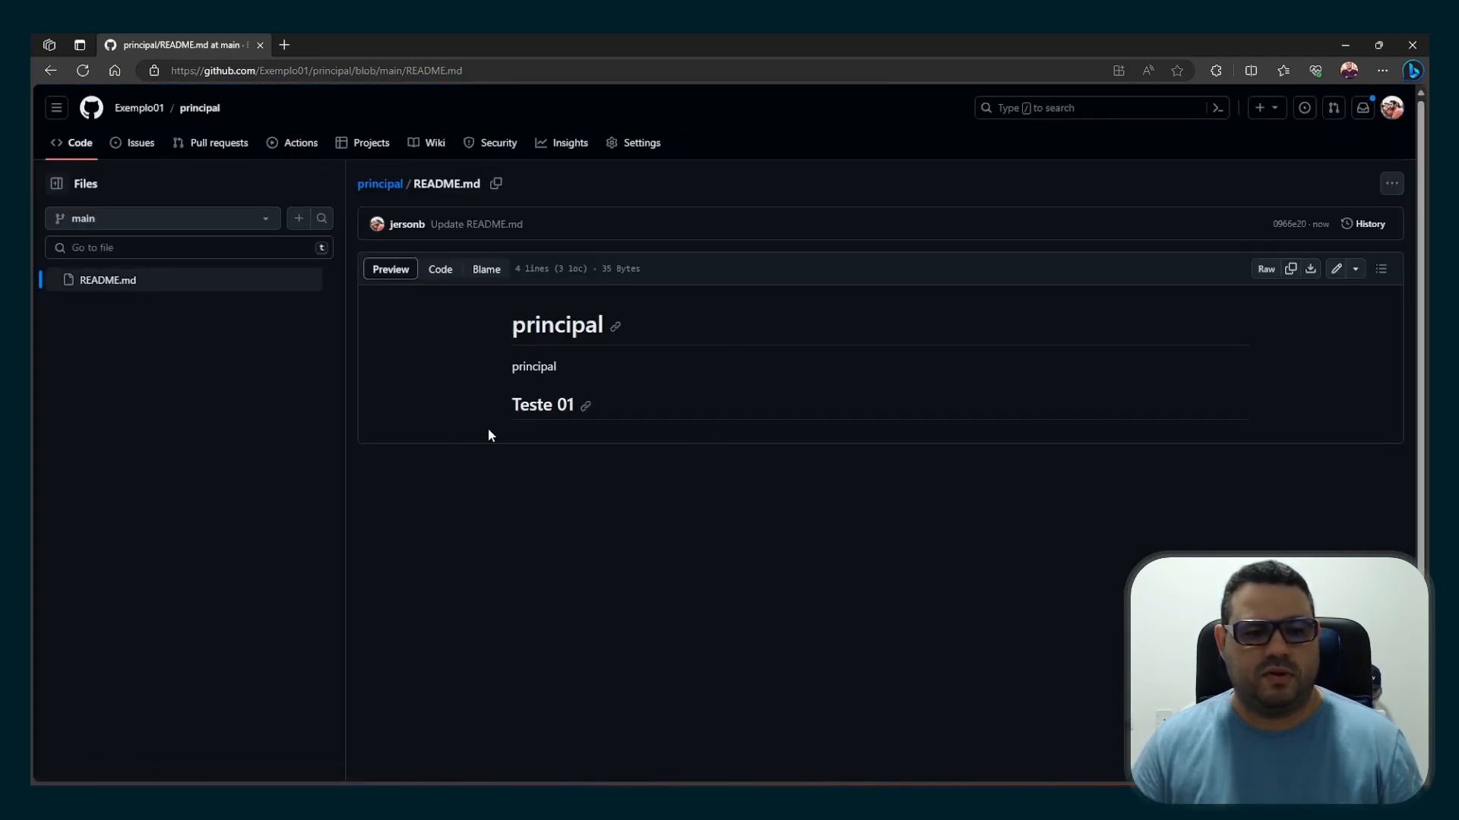
pyautogui.click(374, 184)
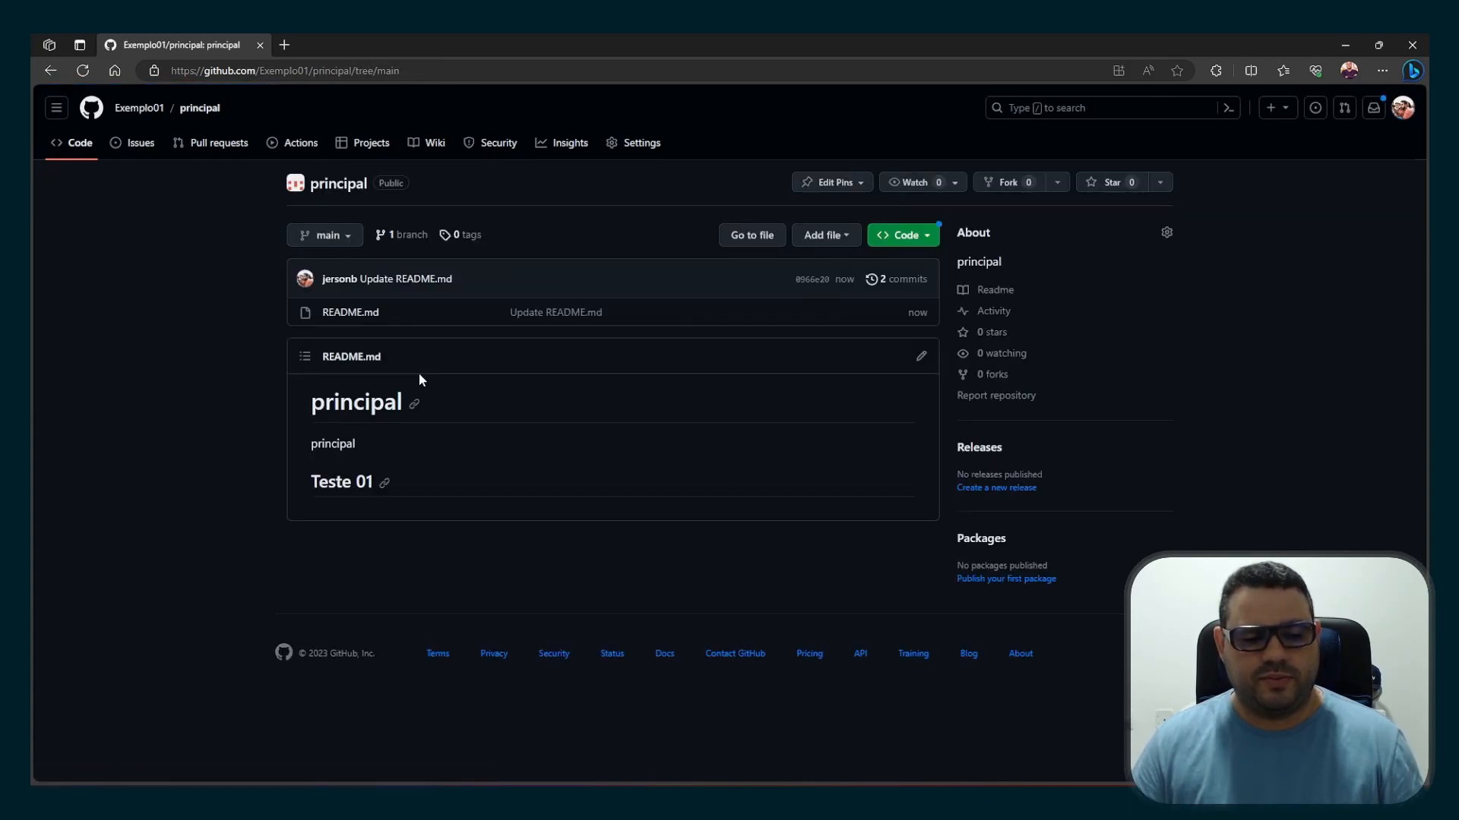
# Switch to the second invitee's browser window and open the principal repository from Exemplo01's repository list
pyautogui.click(472, 802)
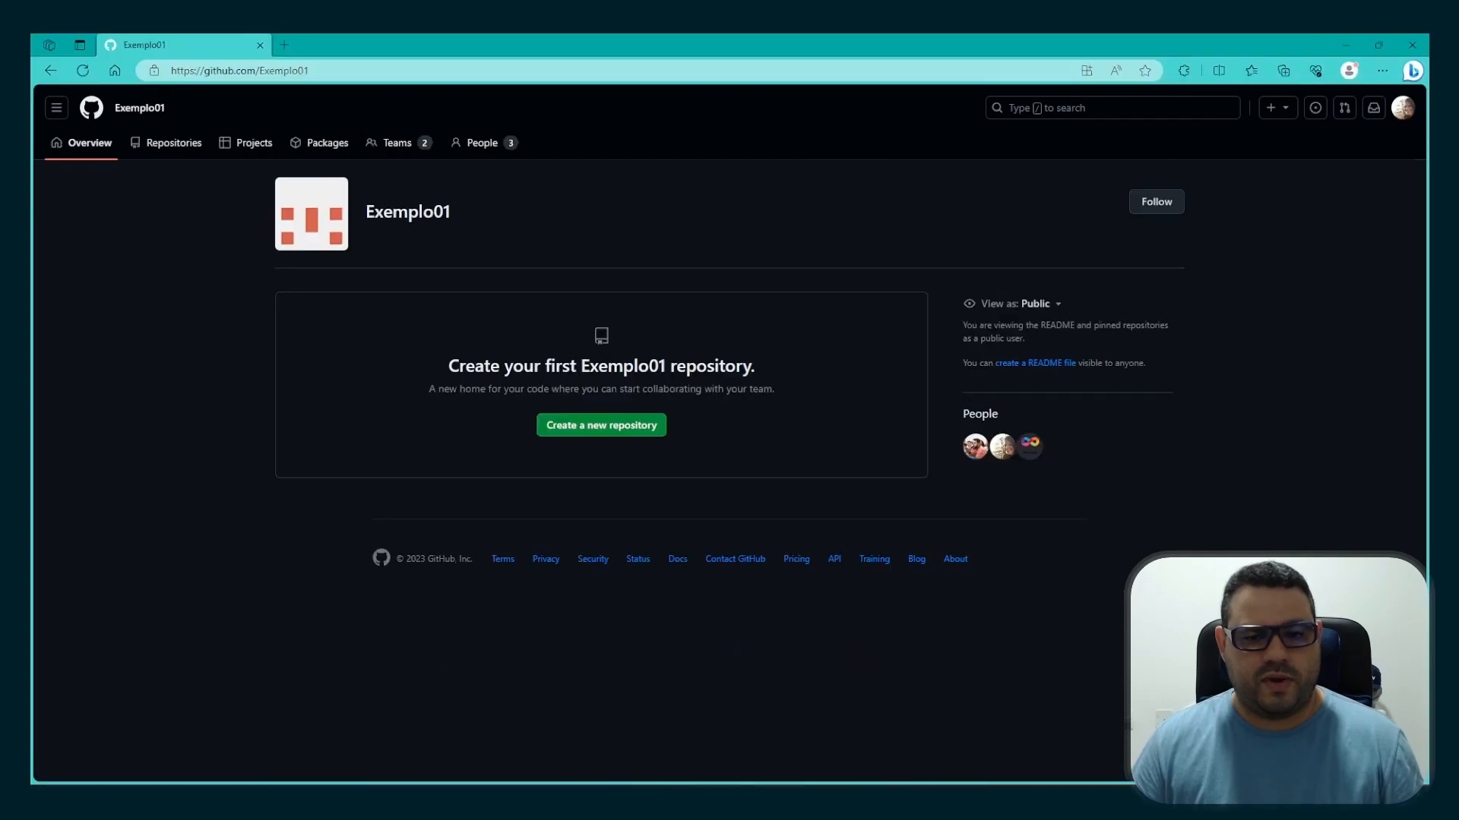
pyautogui.click(162, 144)
pyautogui.click(419, 243)
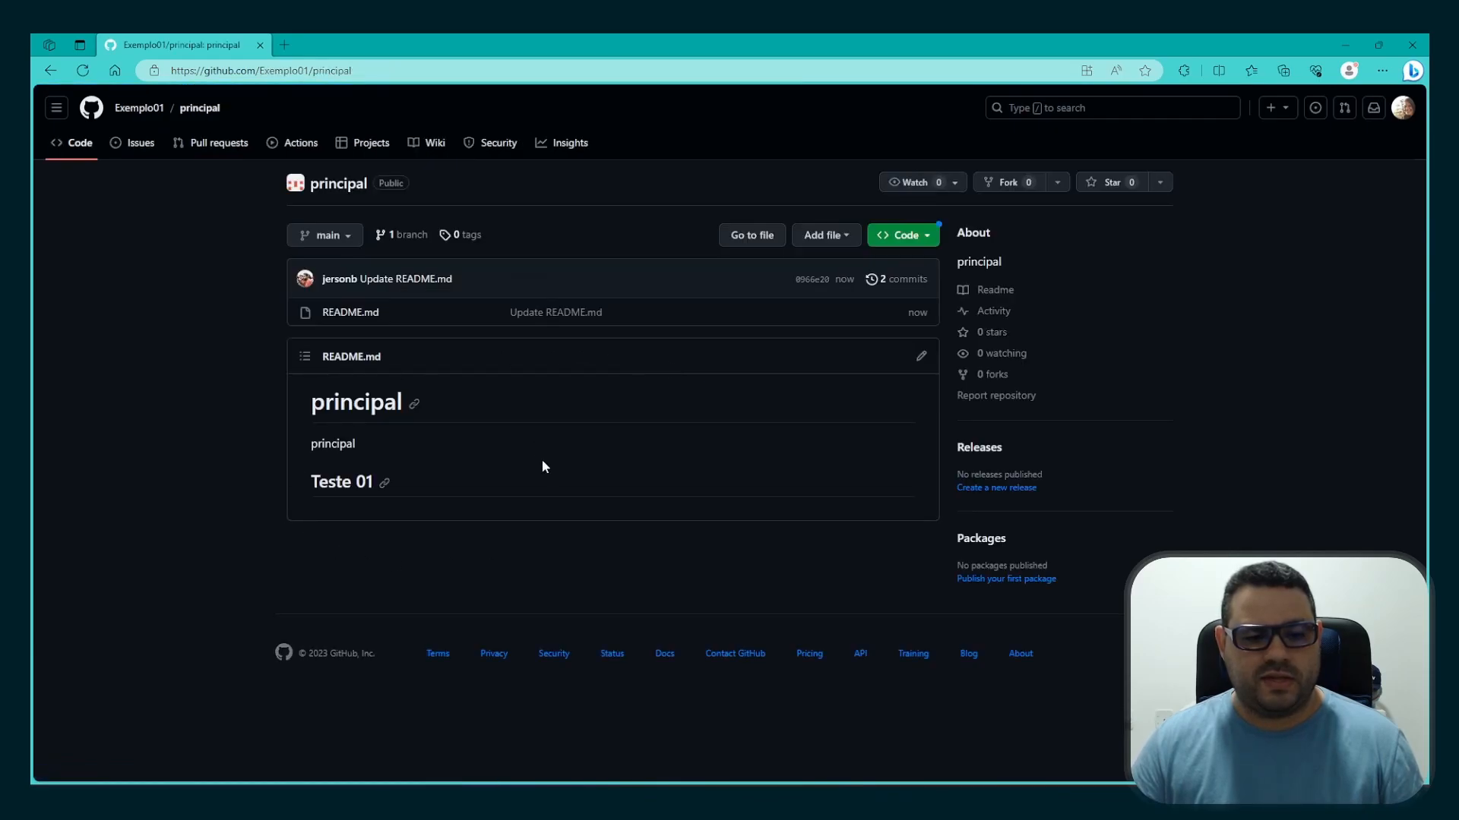
# As the second invitee, add the line "## Teste 02" to principal's README.md, commit directly to main, and return to the repository page
pyautogui.click(920, 354)
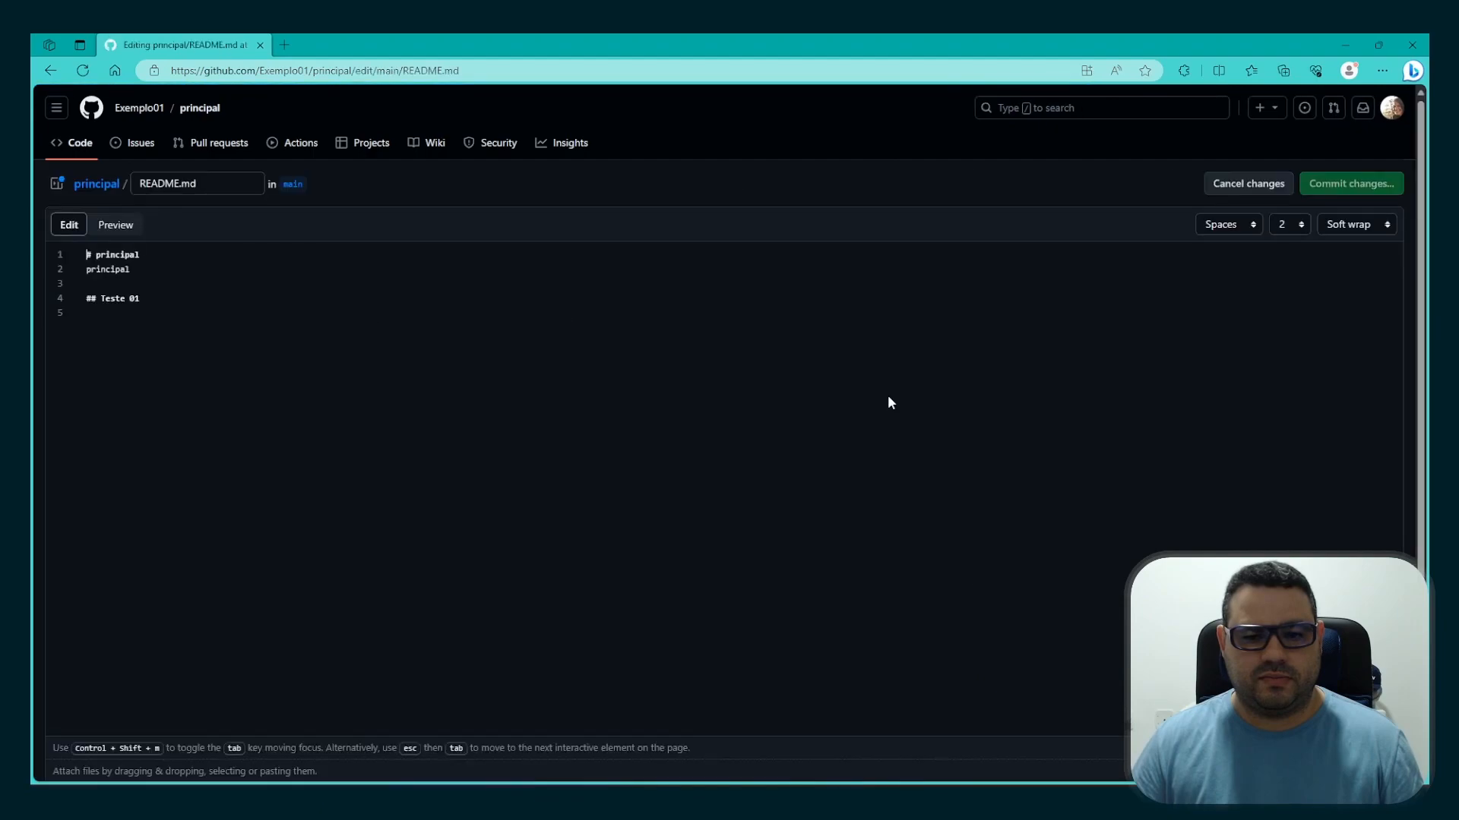
pyautogui.click(347, 305)
pyautogui.press('Return')
pyautogui.press('Return')
pyautogui.write('##')
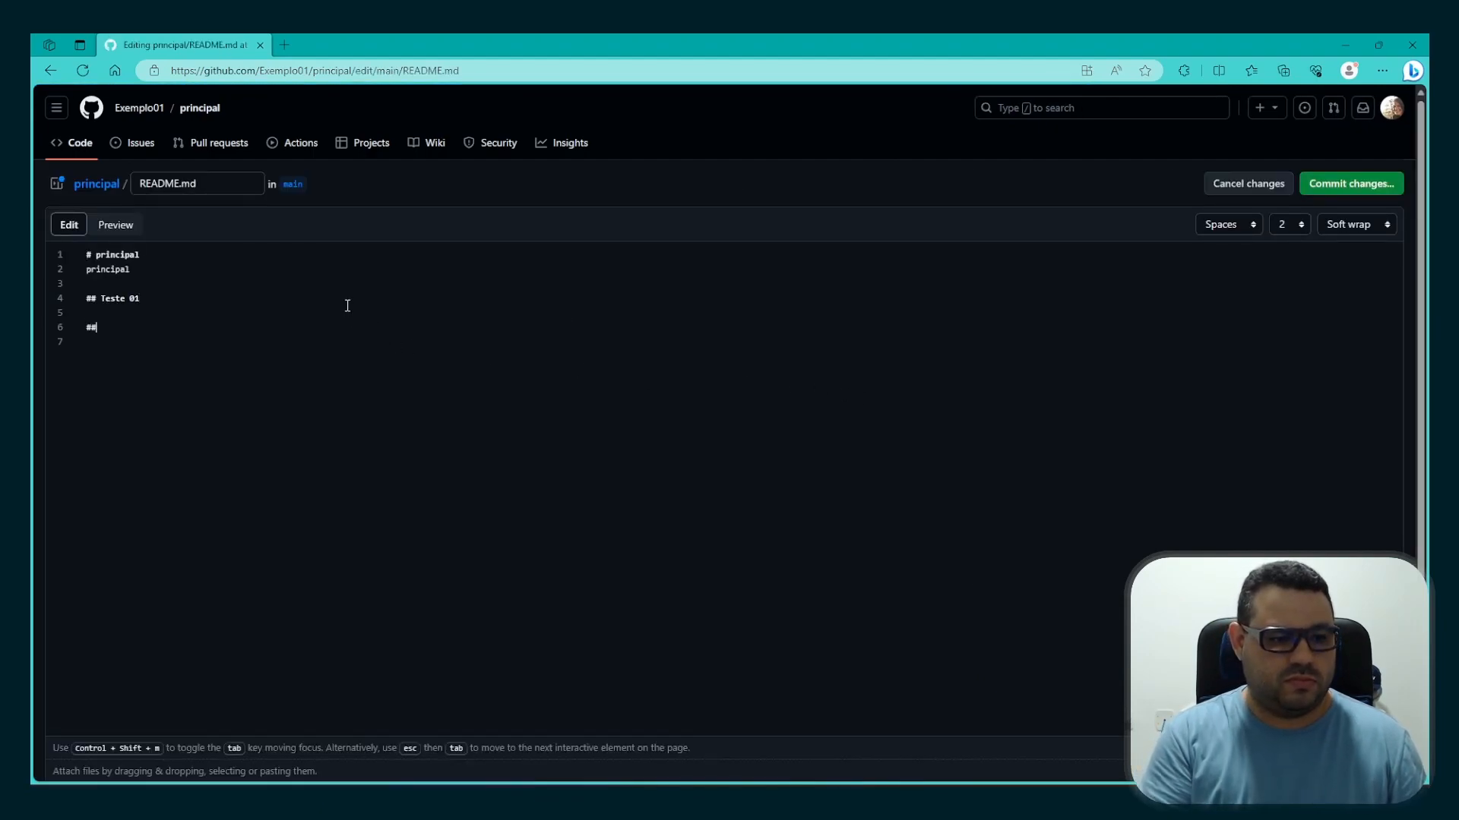
pyautogui.write(' Teste 02')
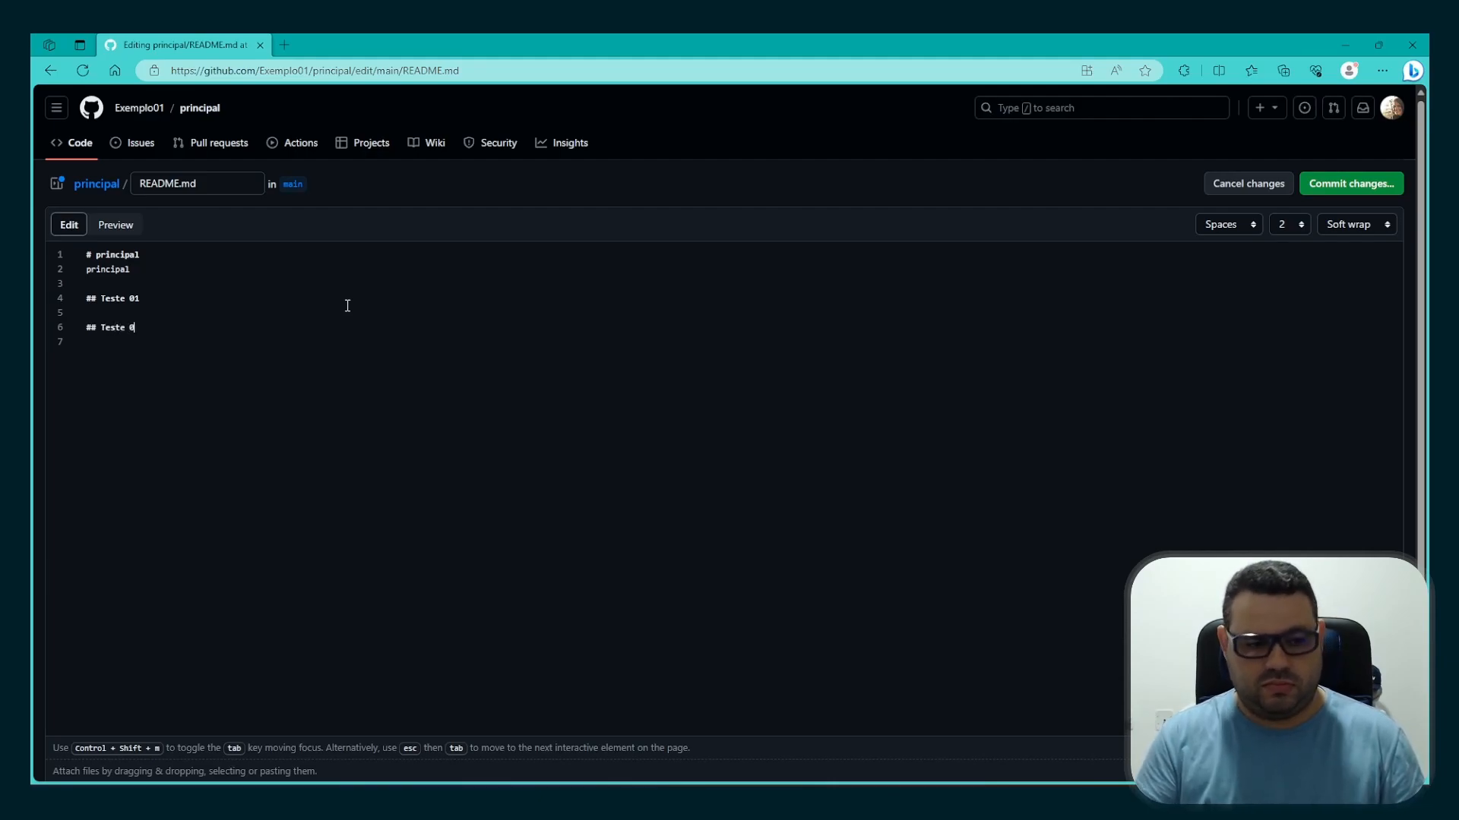
pyautogui.click(1341, 176)
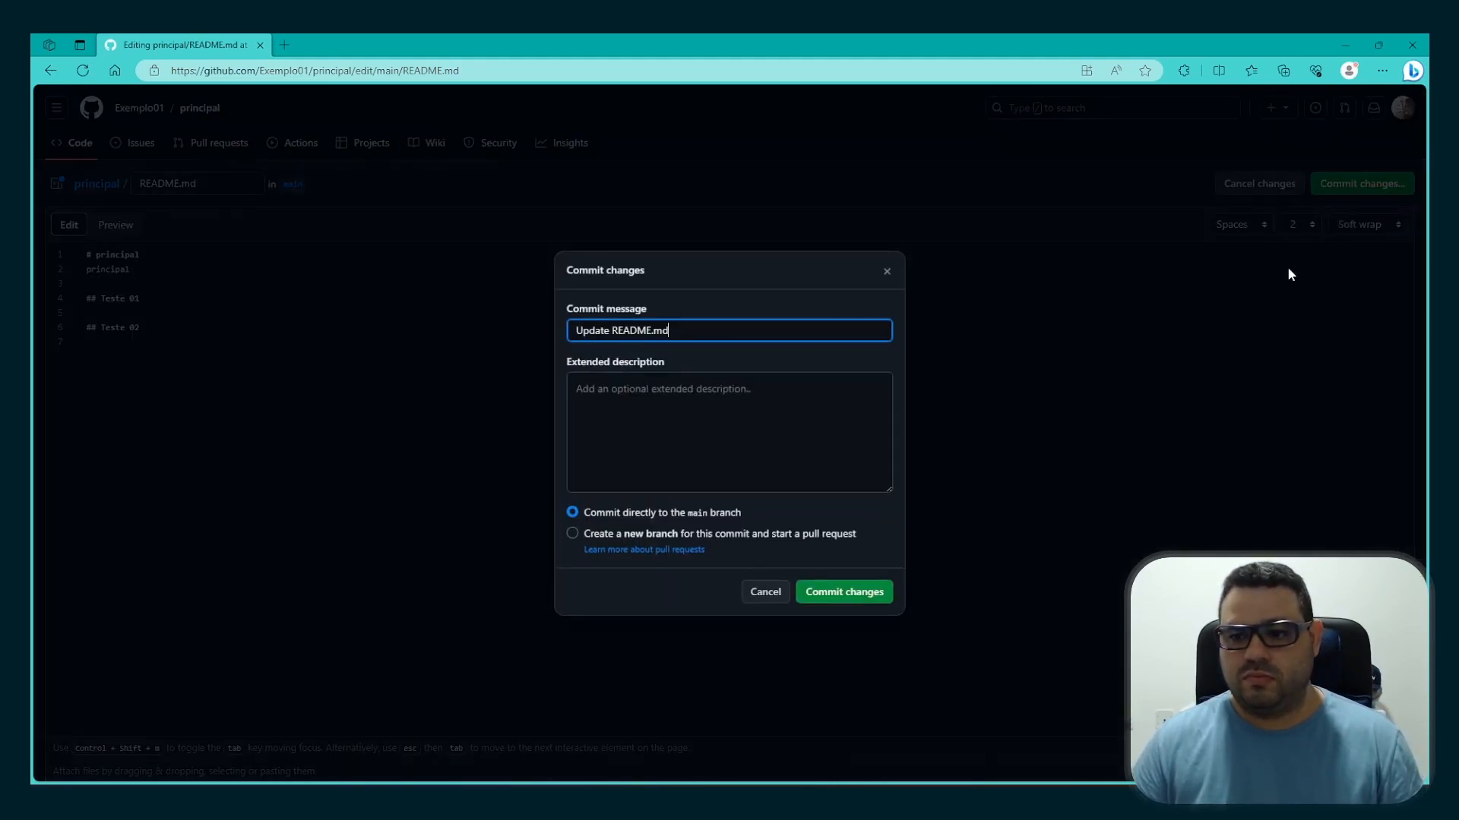
pyautogui.click(856, 592)
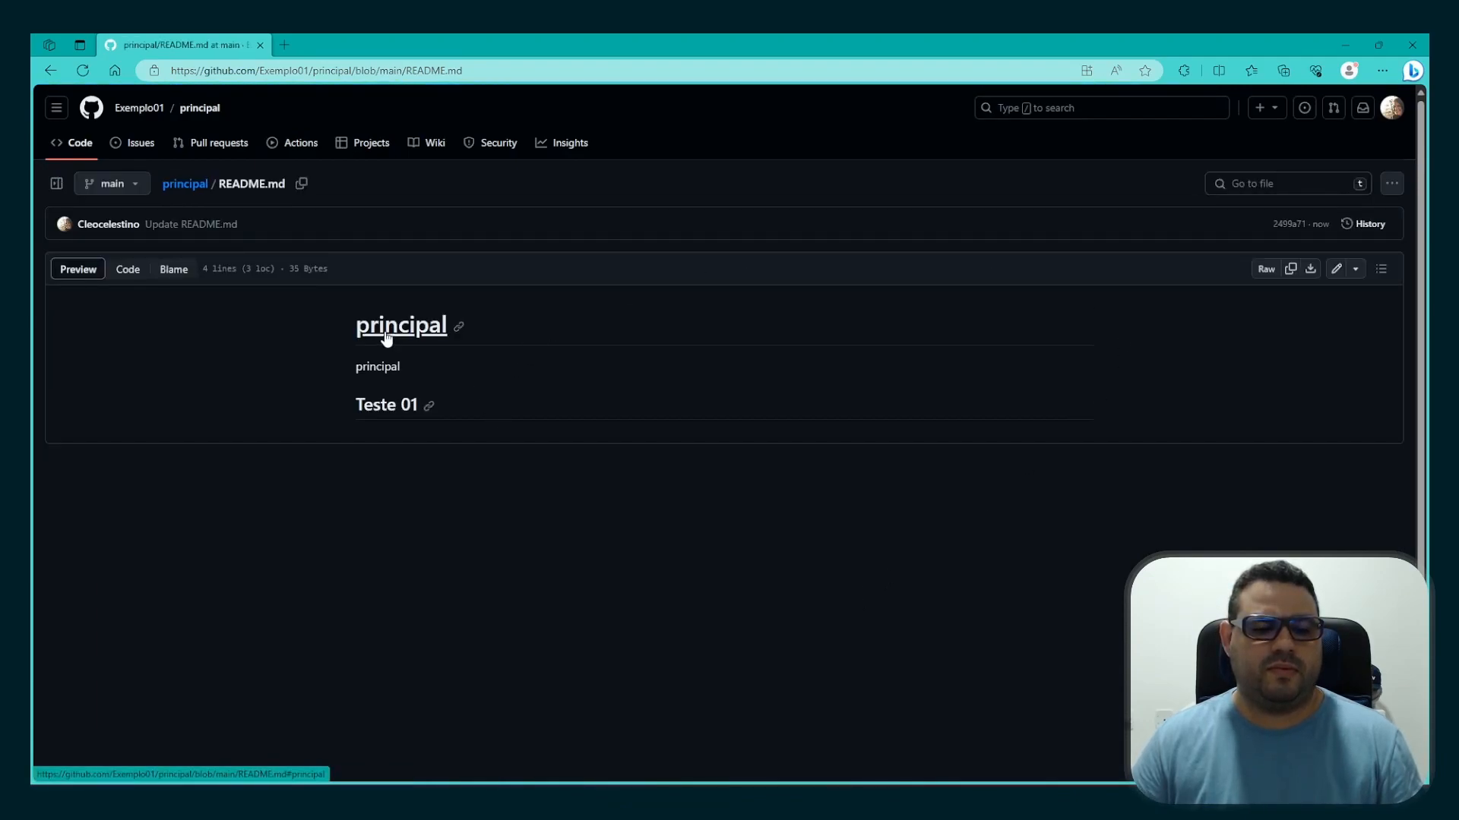
pyautogui.click(84, 71)
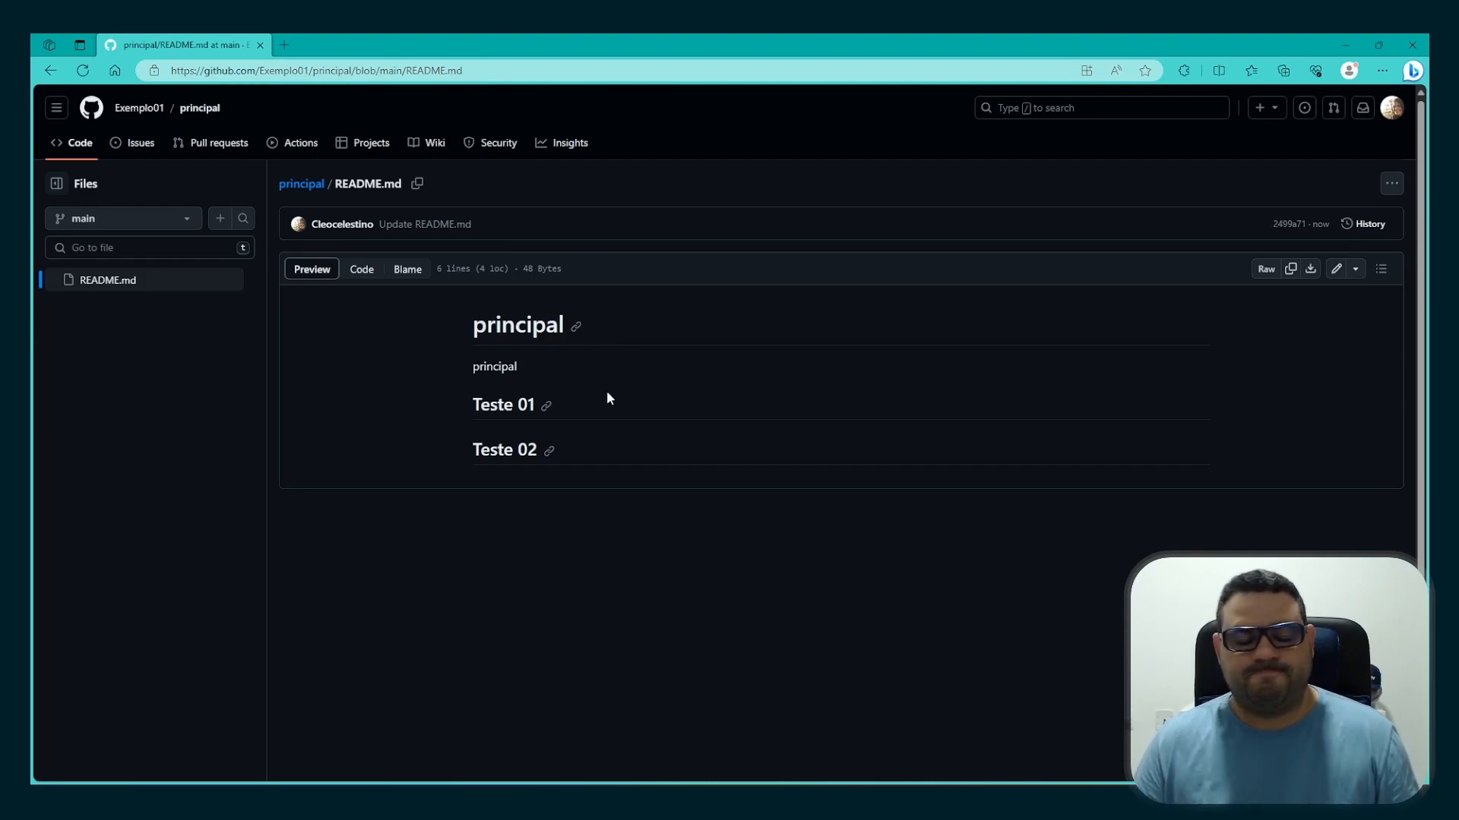
pyautogui.click(140, 111)
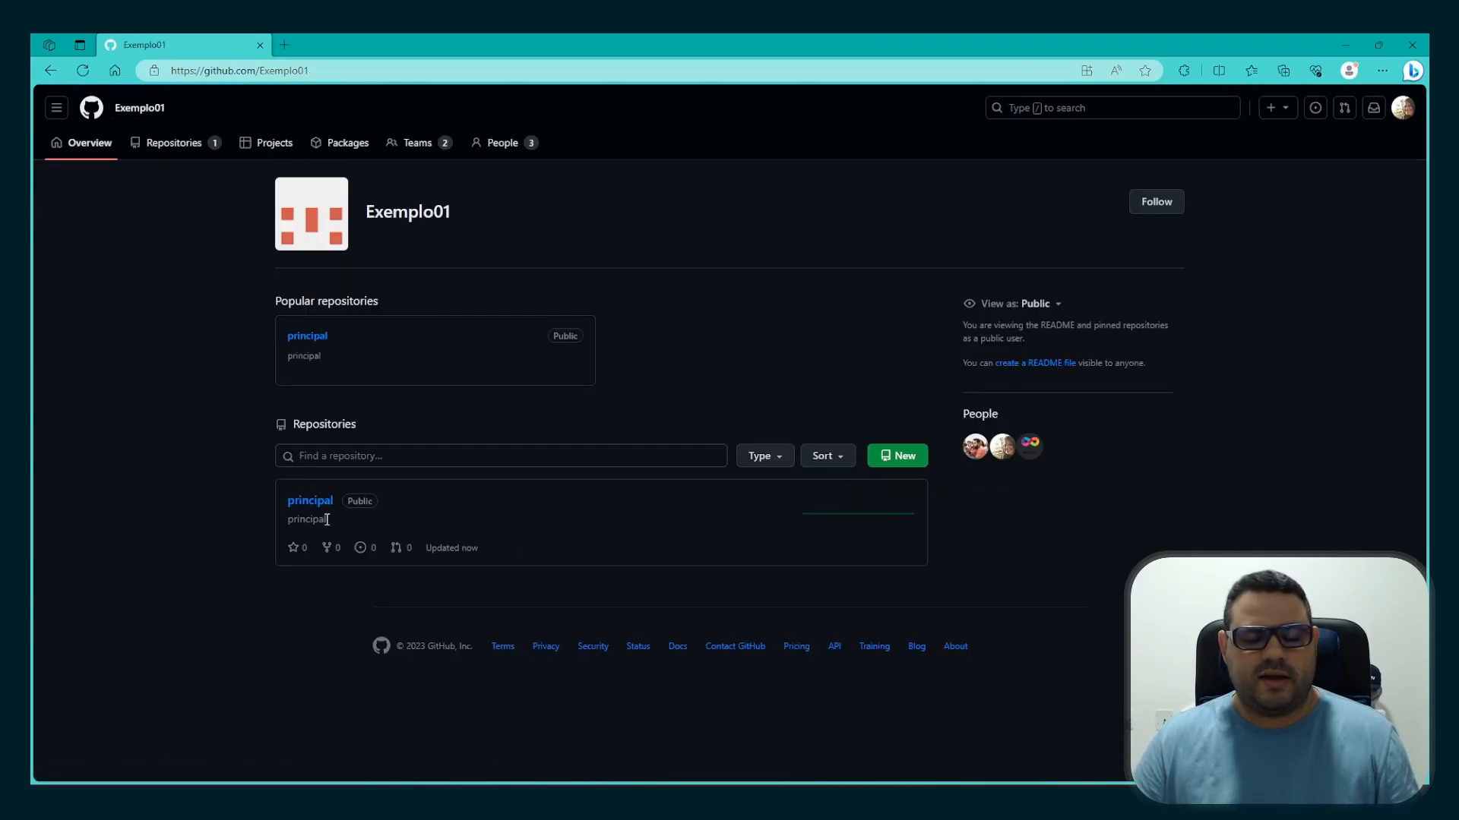
pyautogui.click(316, 504)
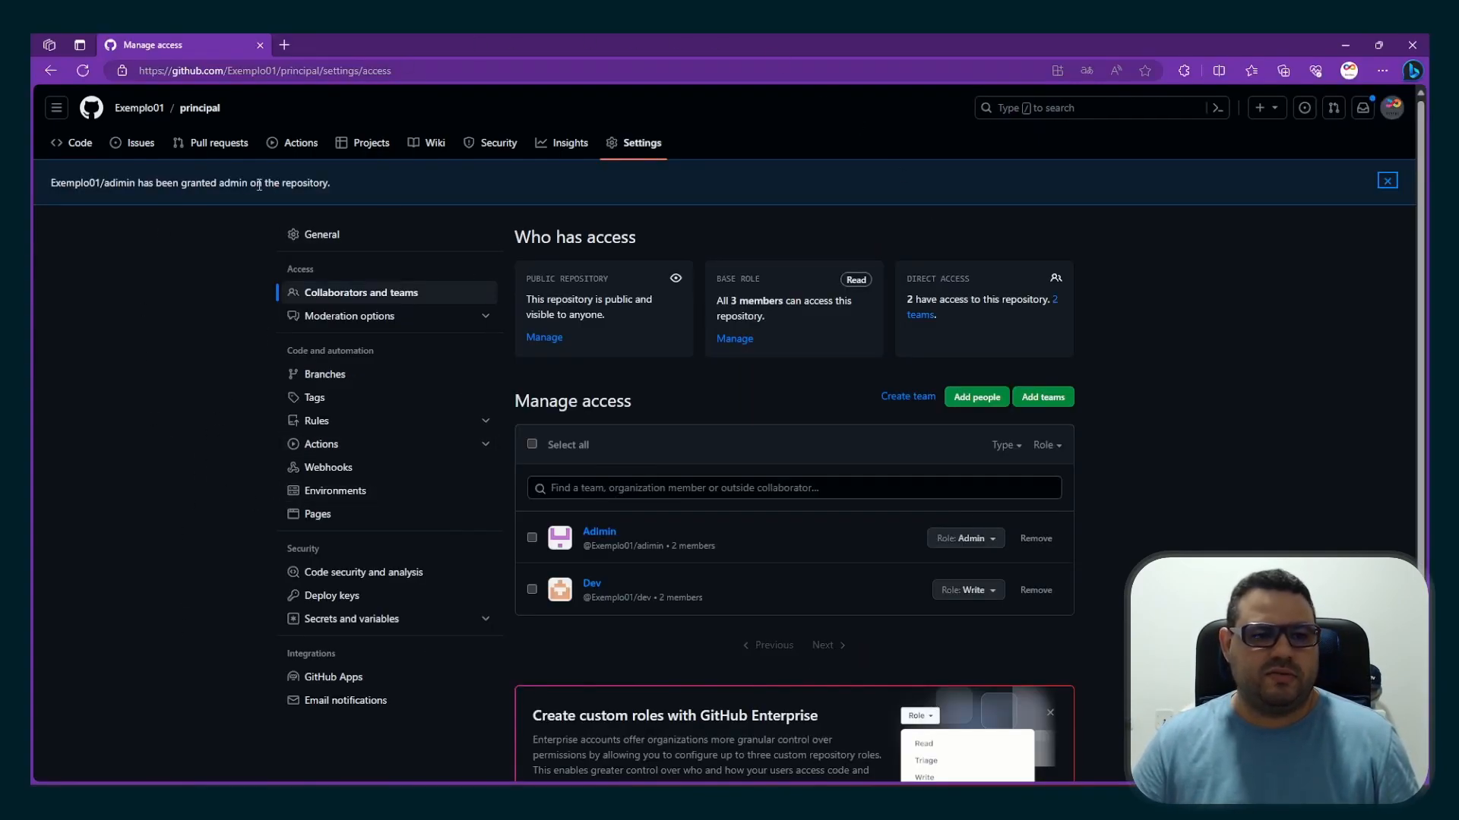
# Switch to the organization owner's browser window and open the principal repository from Exemplo01's repository list
pyautogui.click(139, 109)
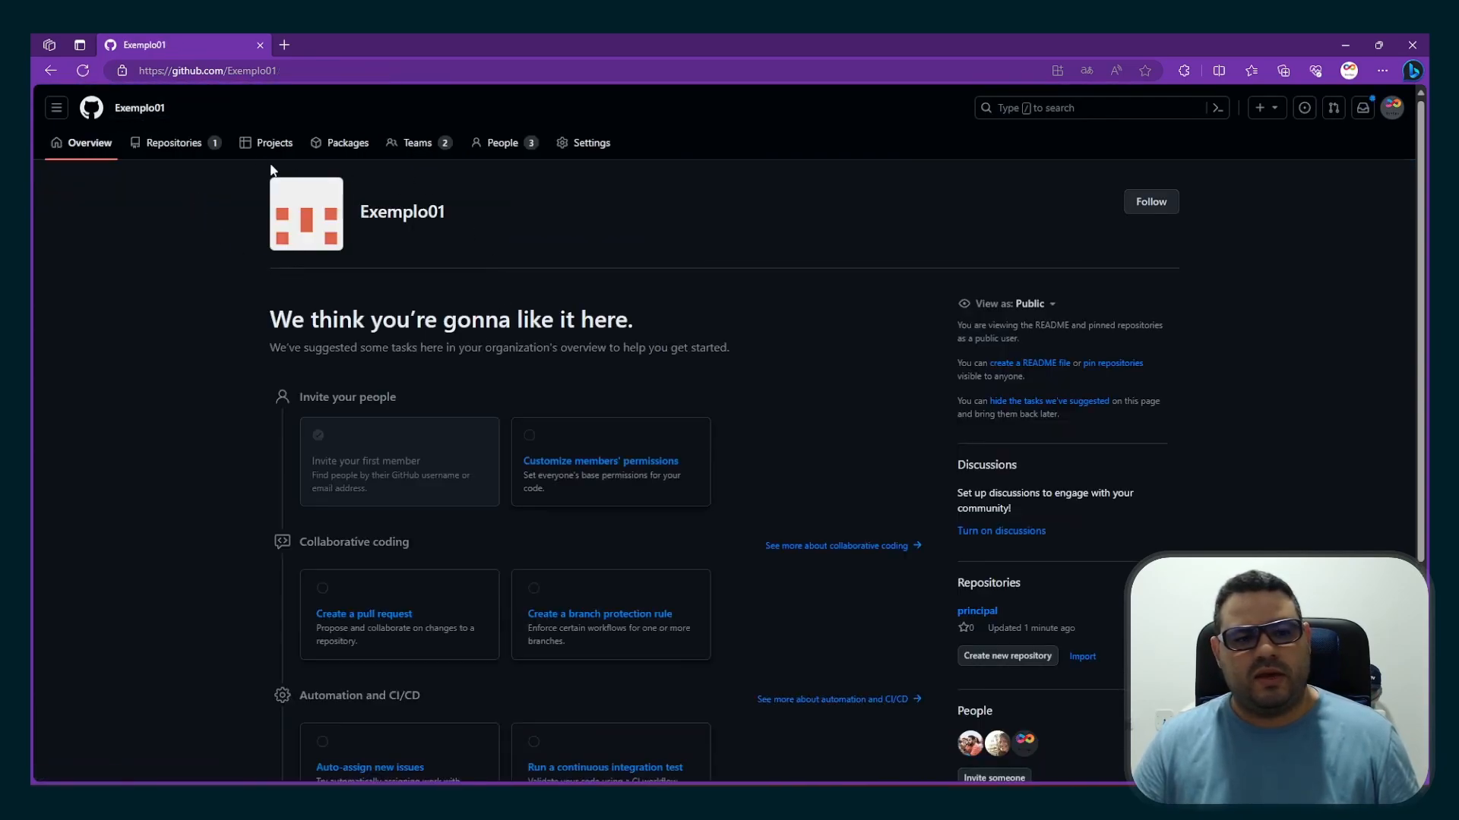
pyautogui.click(174, 143)
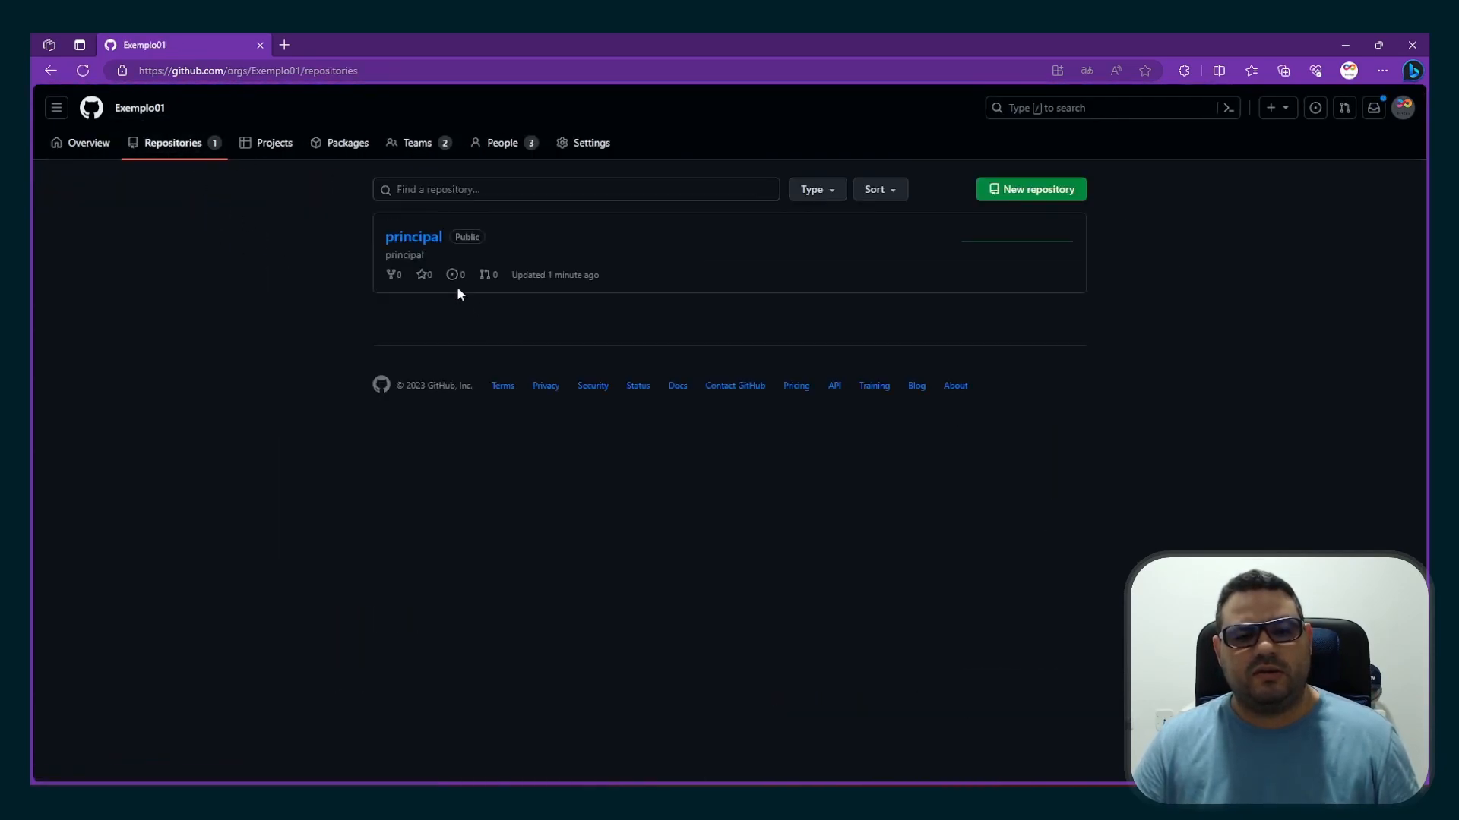
pyautogui.click(412, 238)
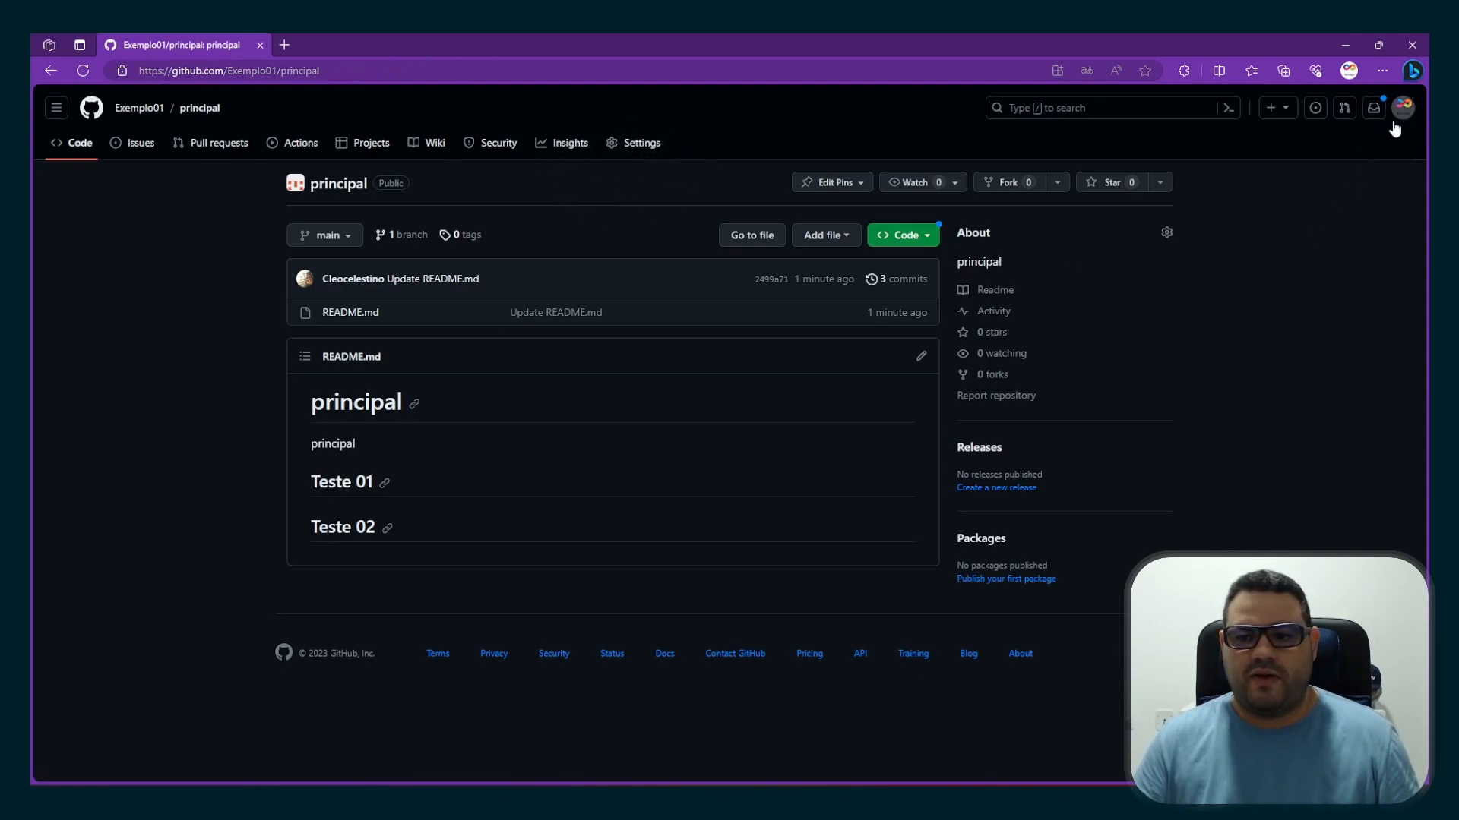
# Start a new branch ruleset for the principal repository, name it "não sobe pra main", and set its enforcement status to Active
pyautogui.click(646, 144)
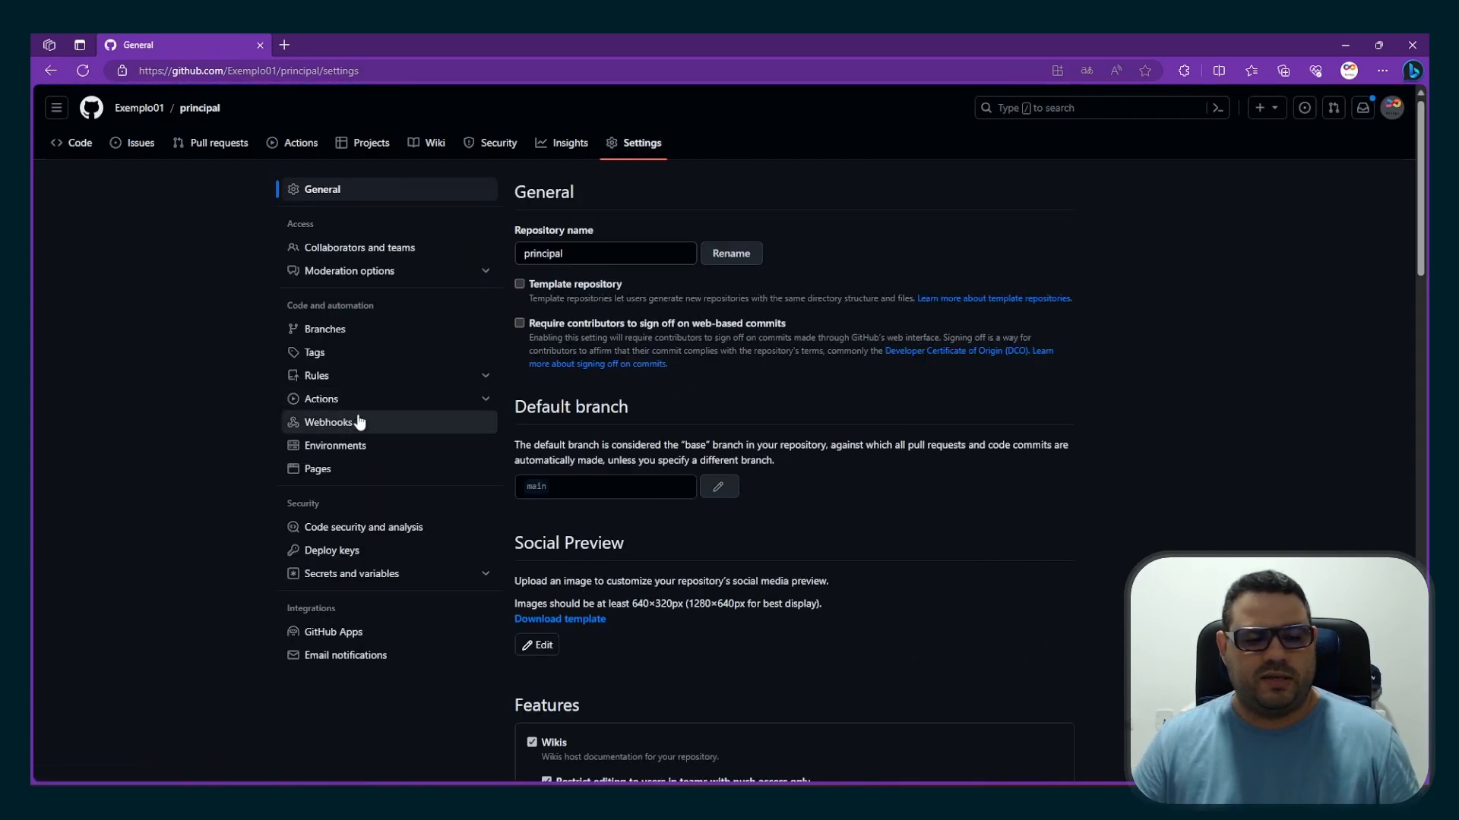
pyautogui.click(322, 382)
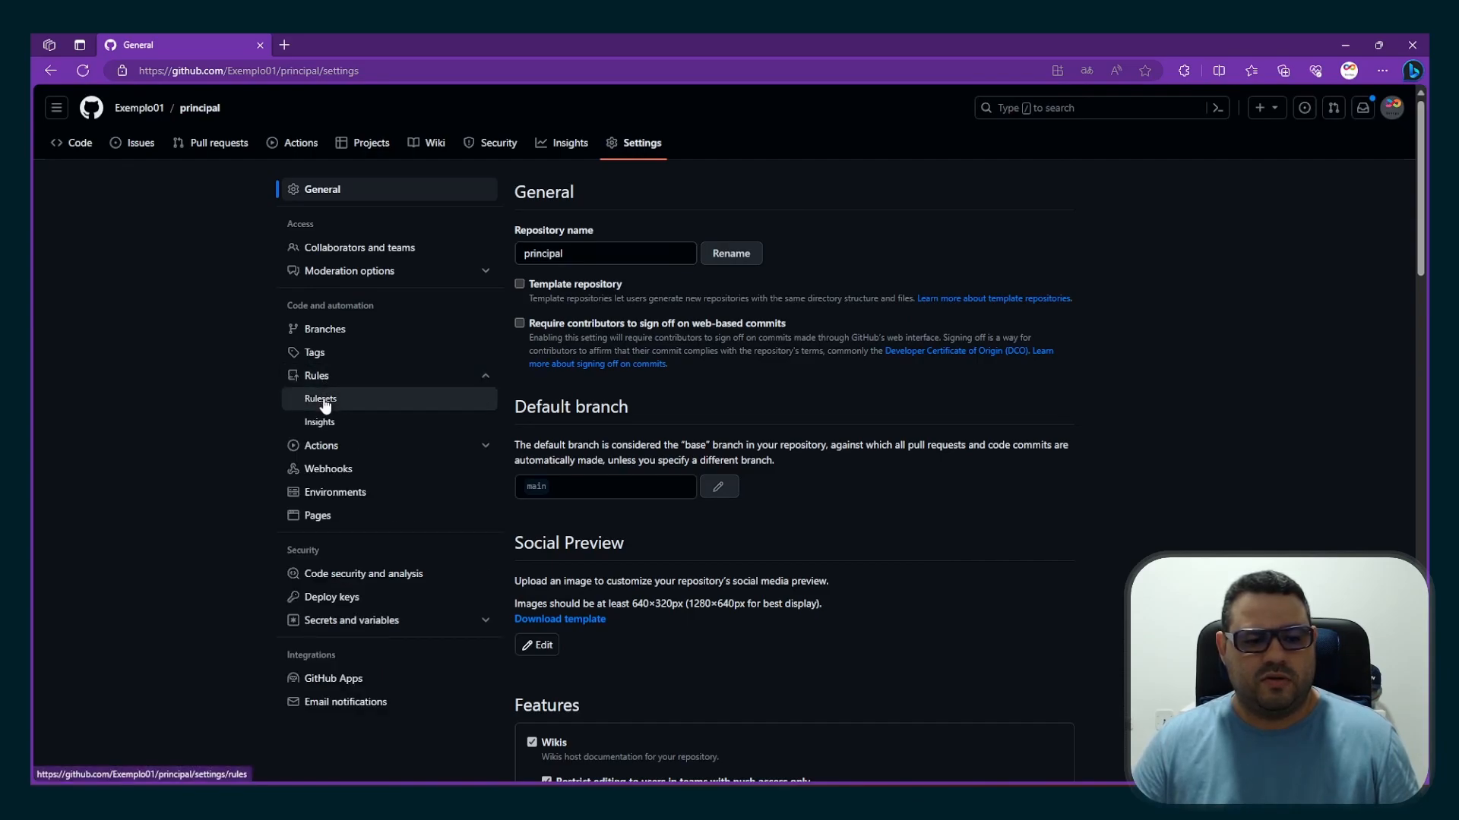
pyautogui.click(486, 415)
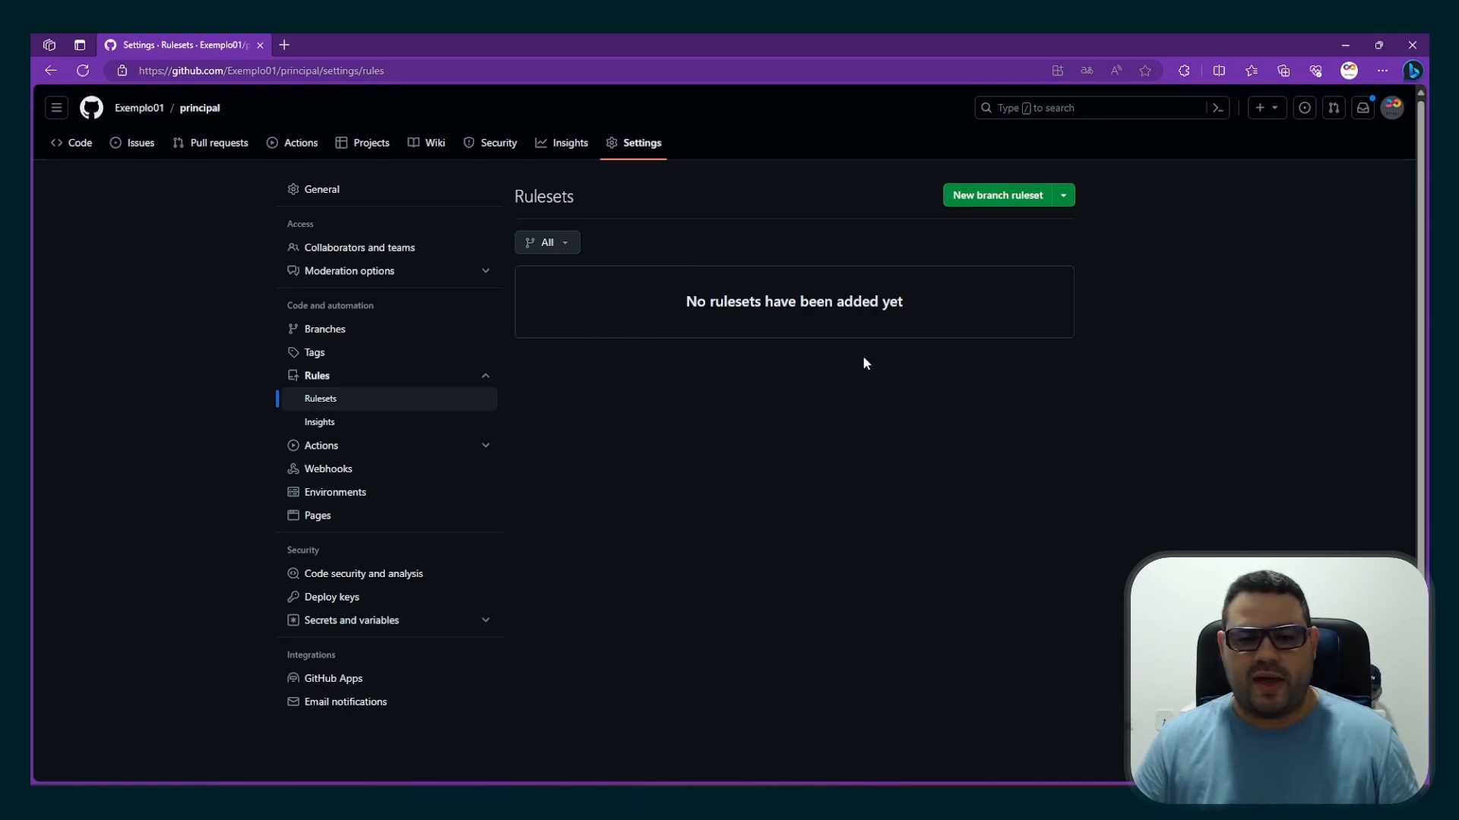
pyautogui.click(1005, 199)
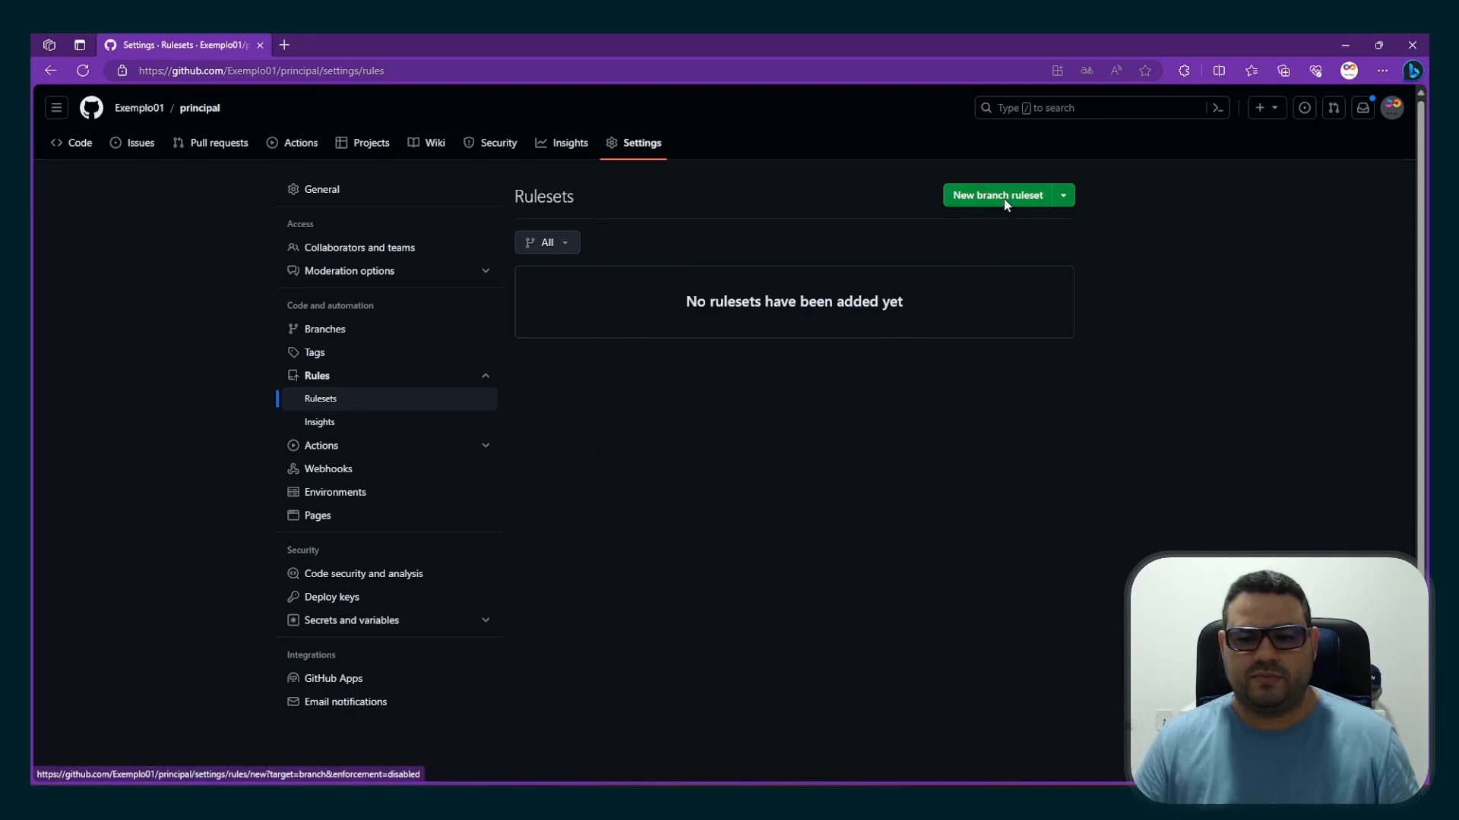
pyautogui.click(618, 355)
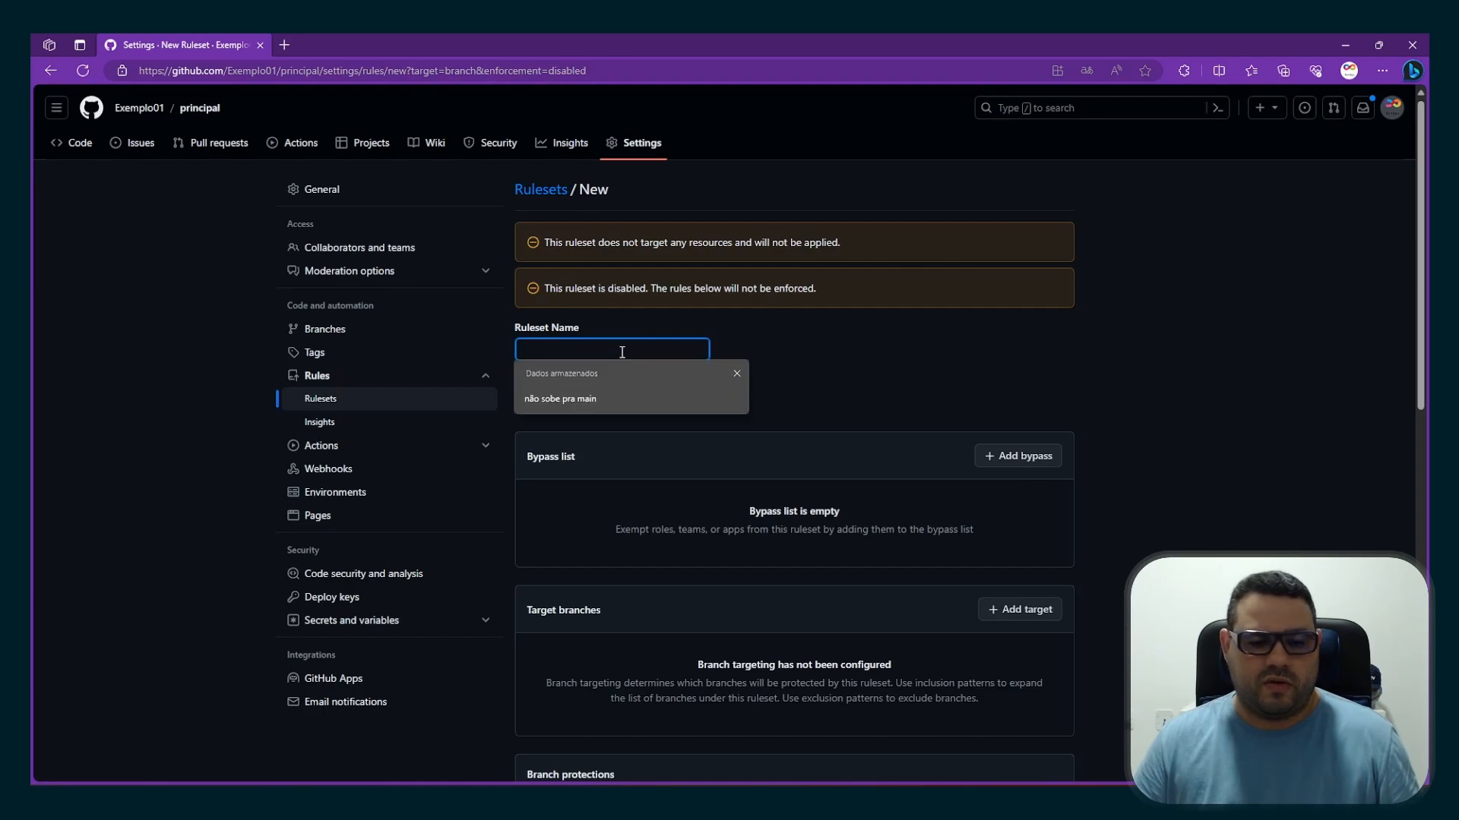
pyautogui.click(560, 402)
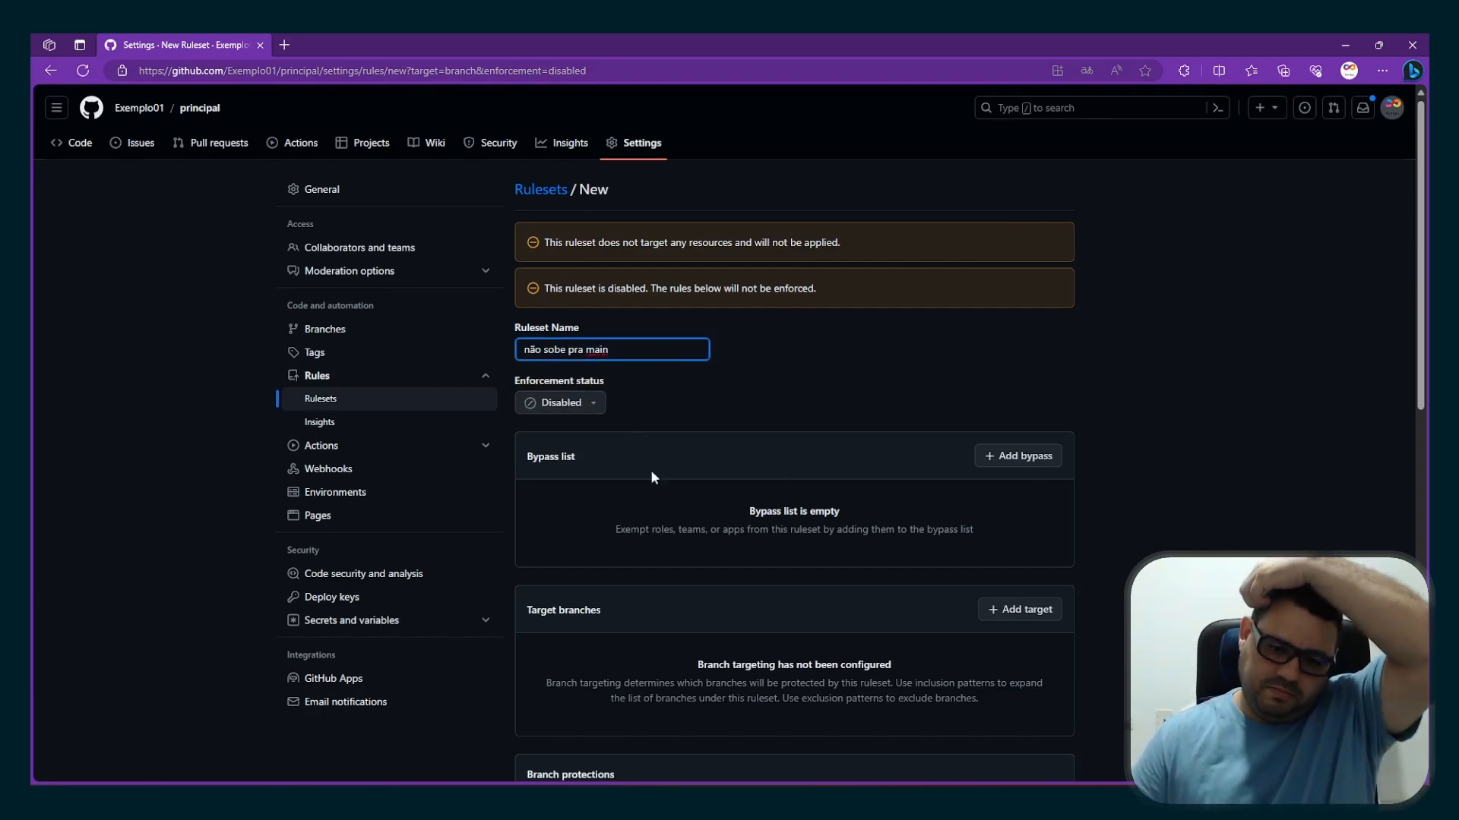
pyautogui.click(564, 403)
pyautogui.click(594, 478)
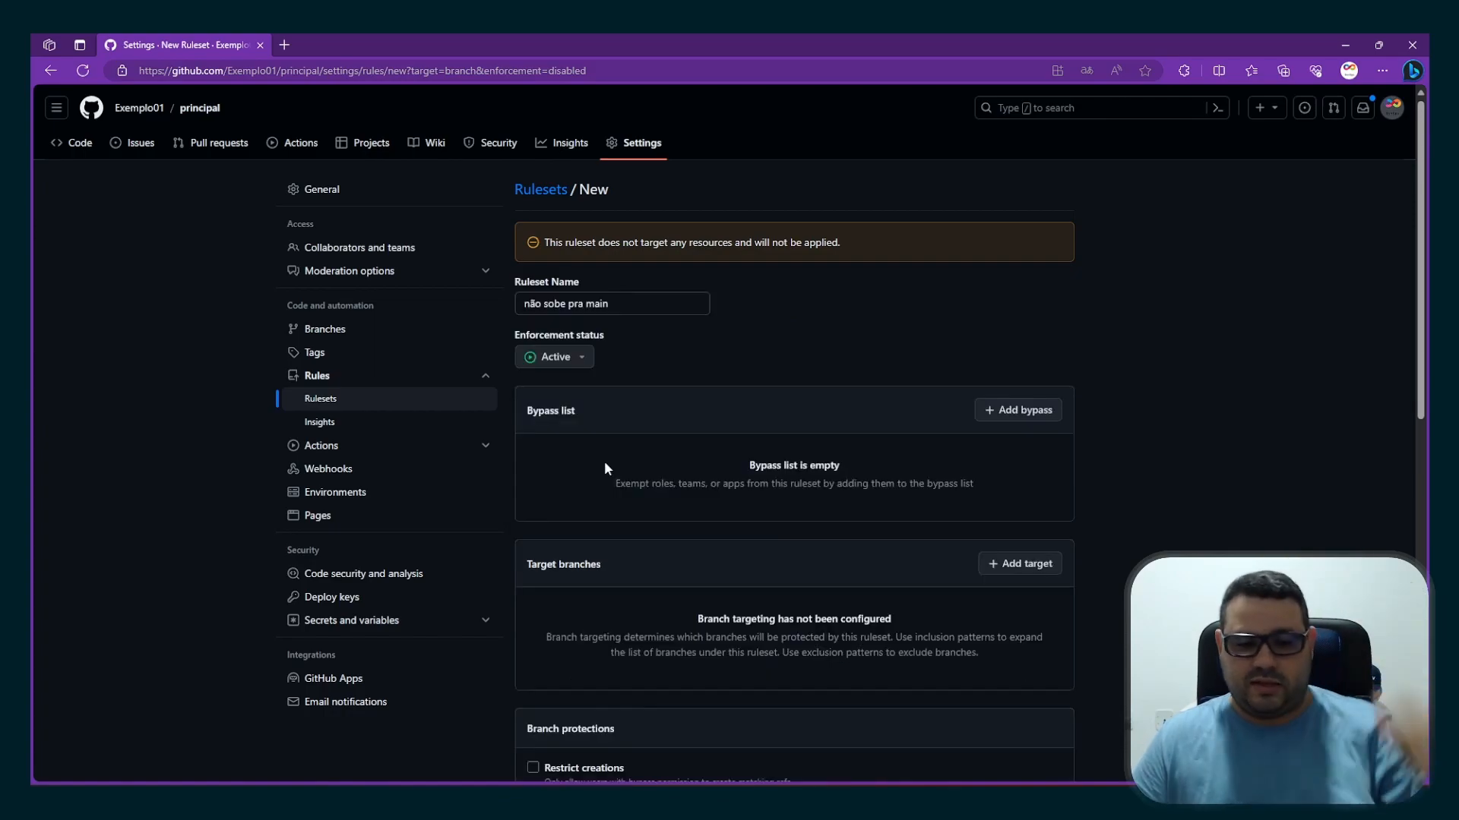
# Add the default branch as the ruleset's target
pyautogui.scroll(-1, 642, 567)
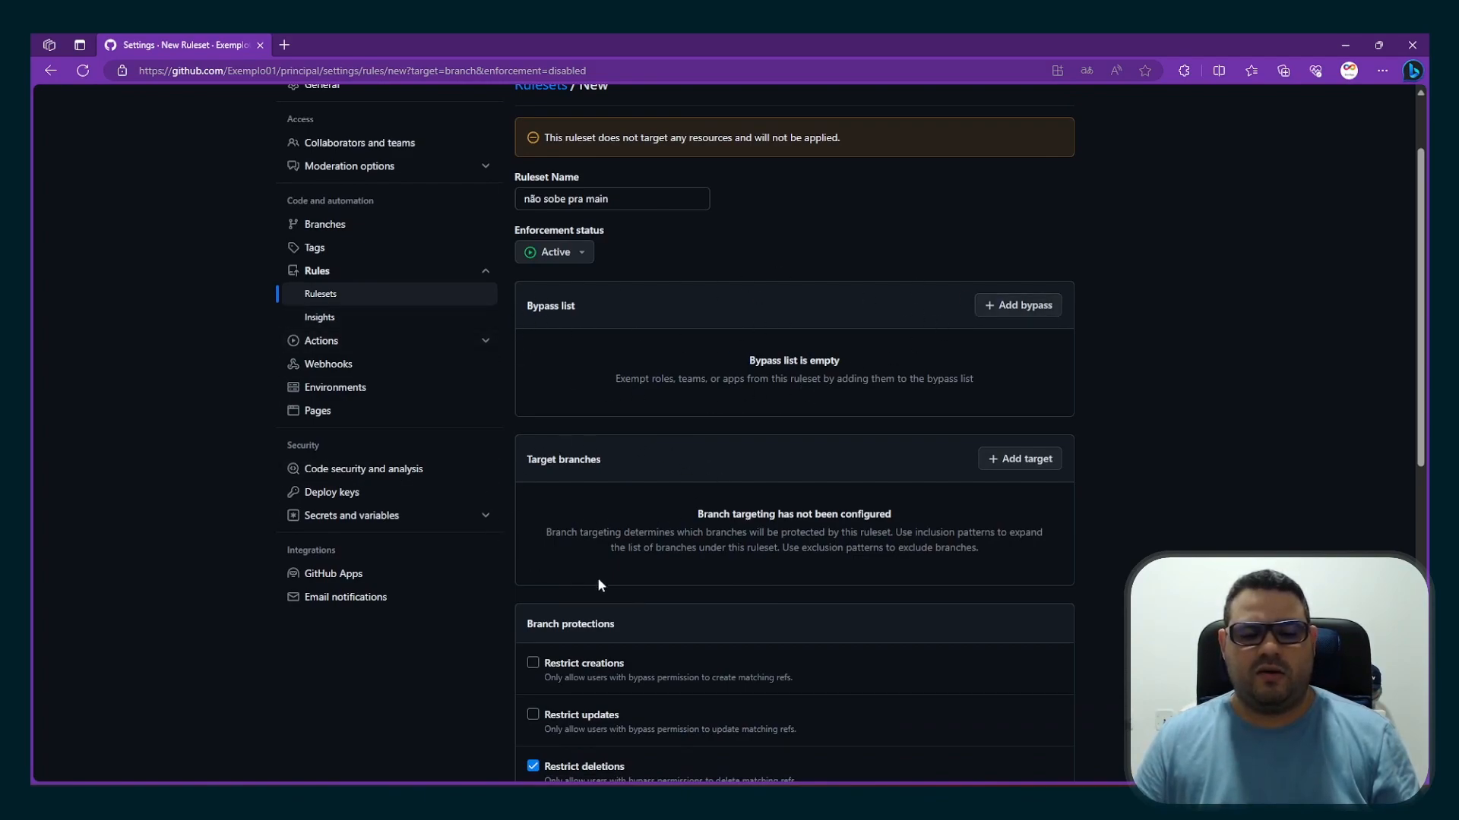
pyautogui.click(1044, 462)
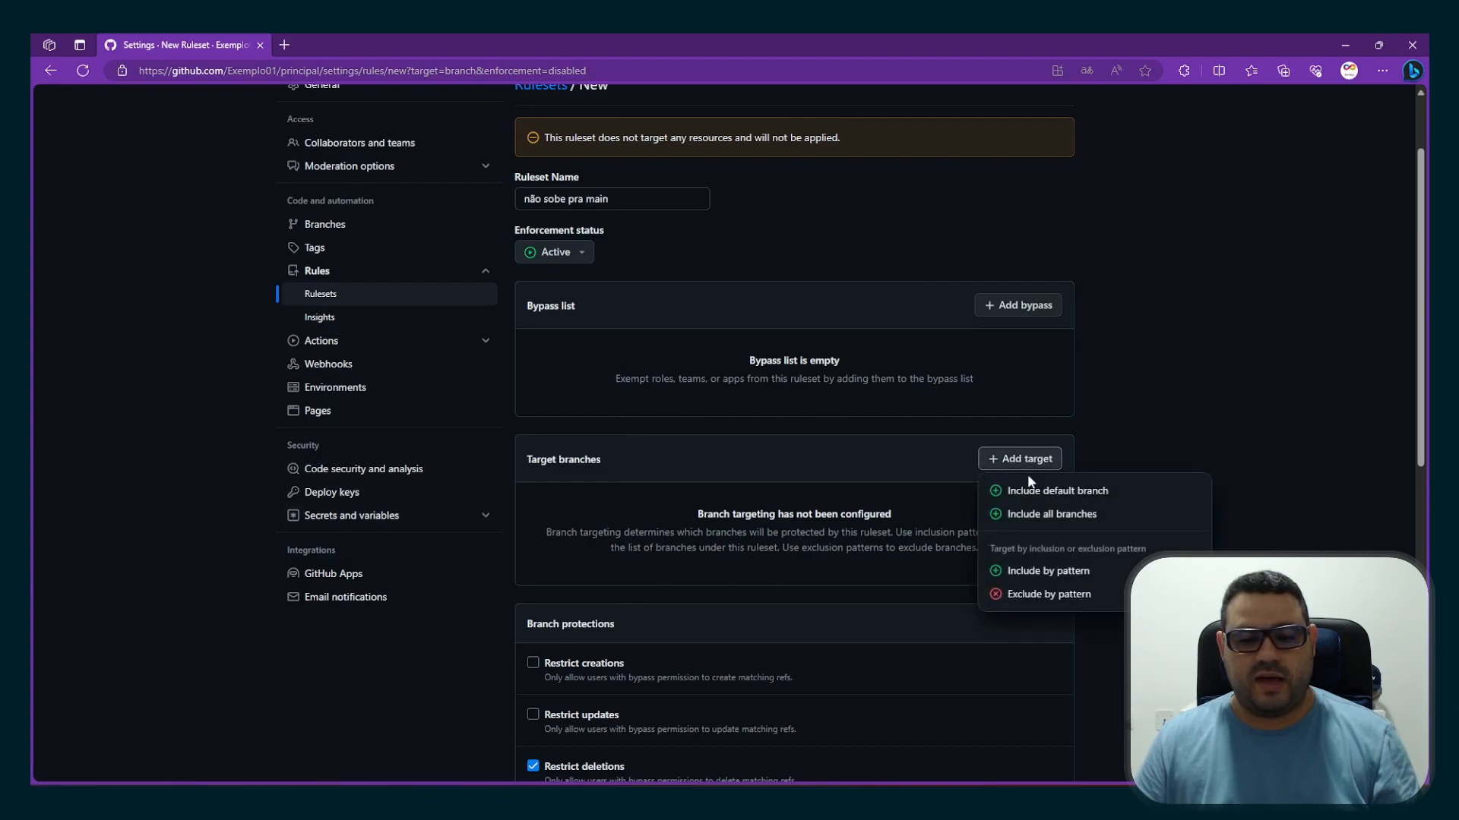
pyautogui.click(1066, 497)
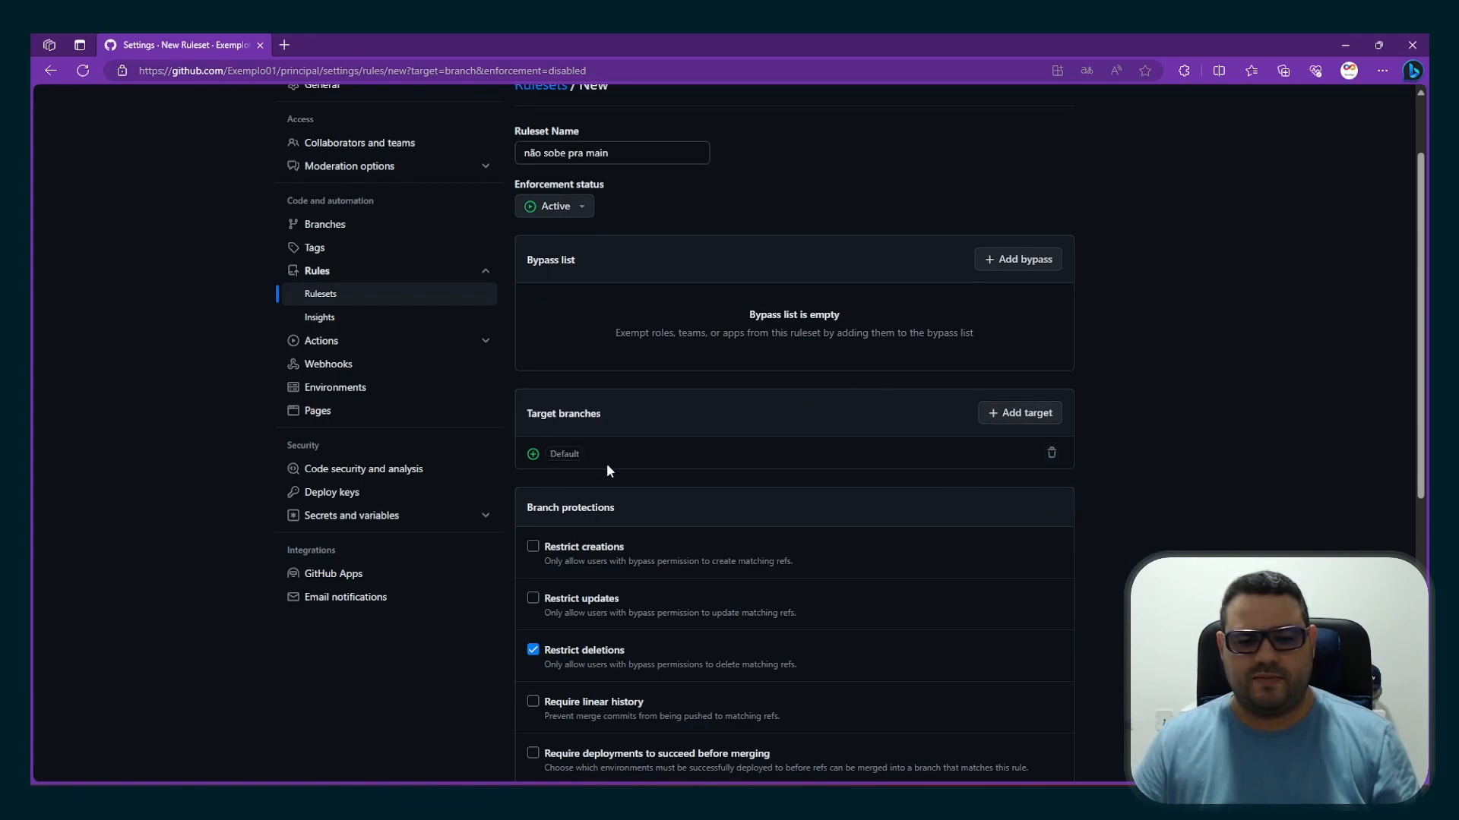
# Make the ruleset require a pull request before merging, with 1 required approval
pyautogui.scroll(-2, 909, 521)
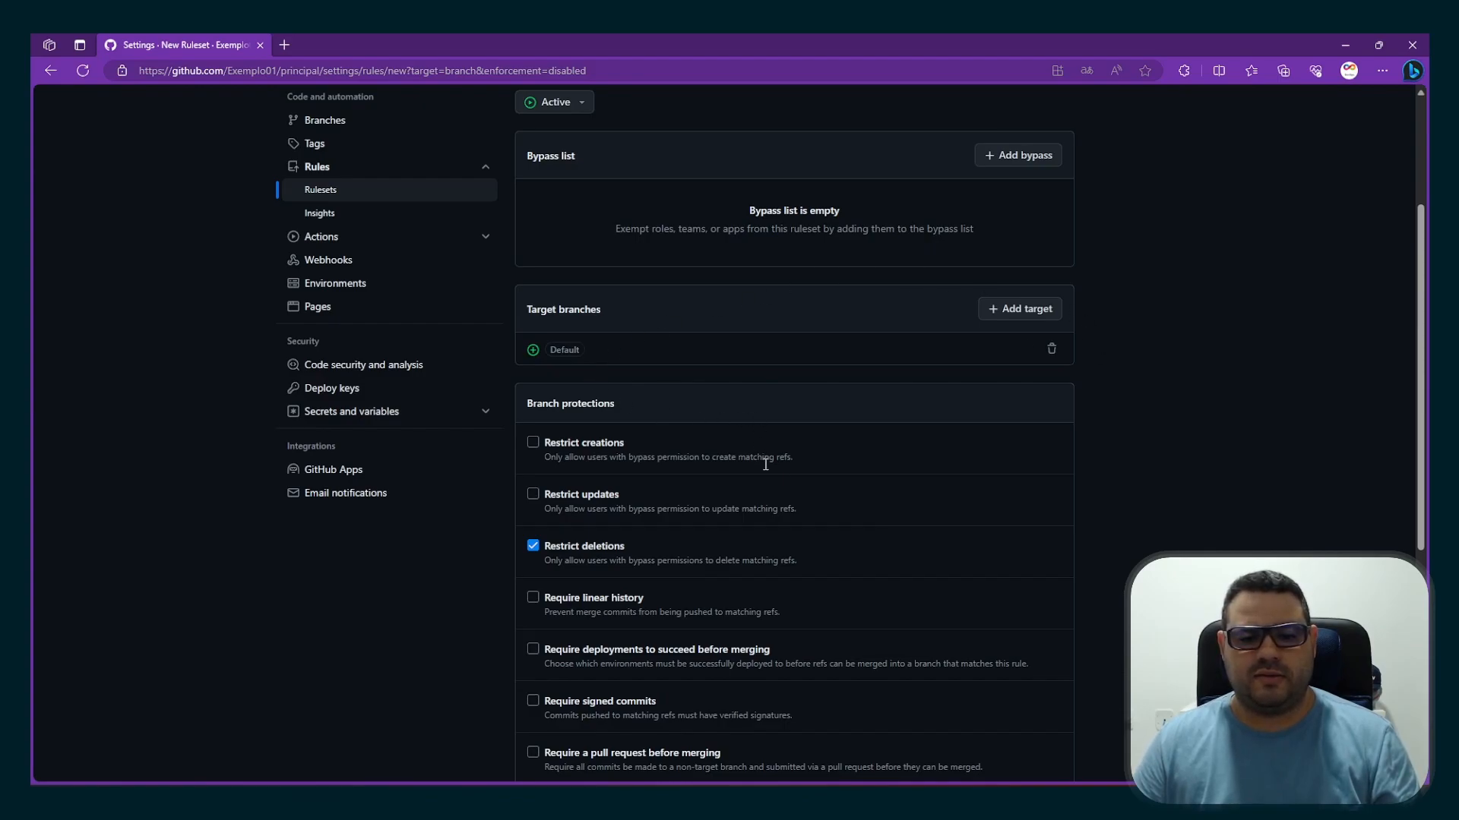
pyautogui.scroll(-2, 813, 530)
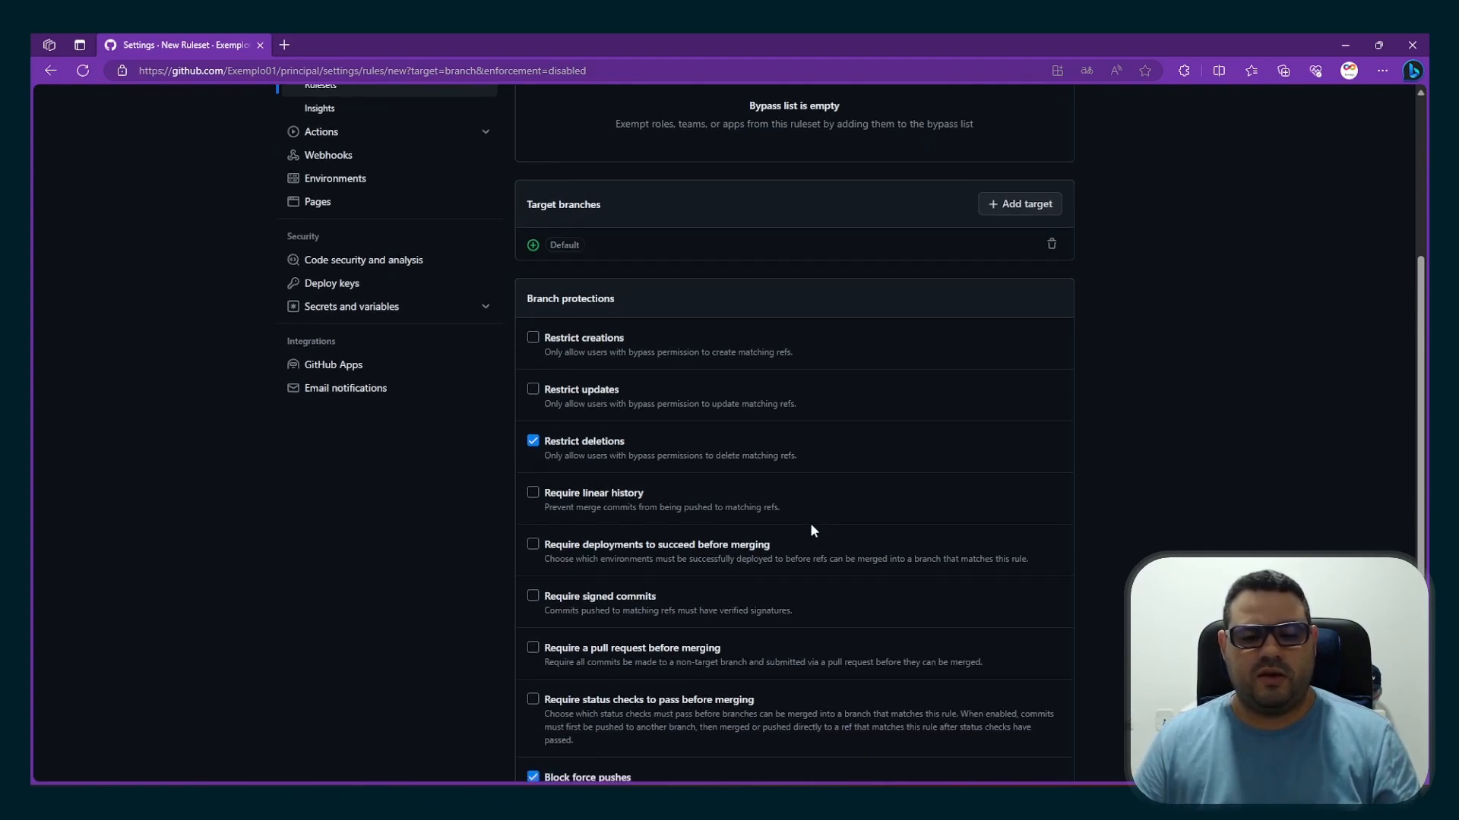
pyautogui.click(532, 648)
pyautogui.scroll(-1, 534, 655)
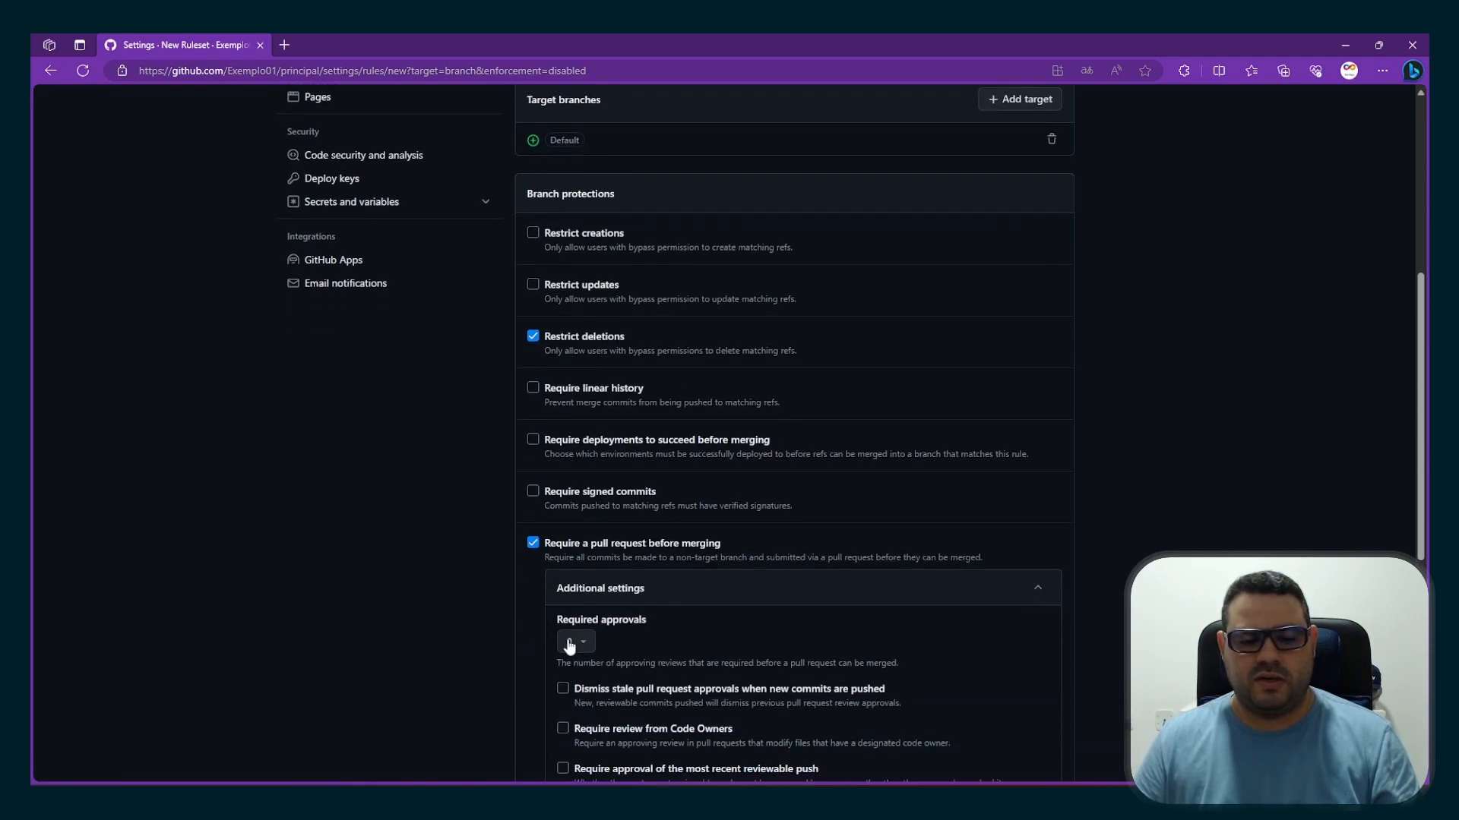
pyautogui.scroll(-1, 621, 628)
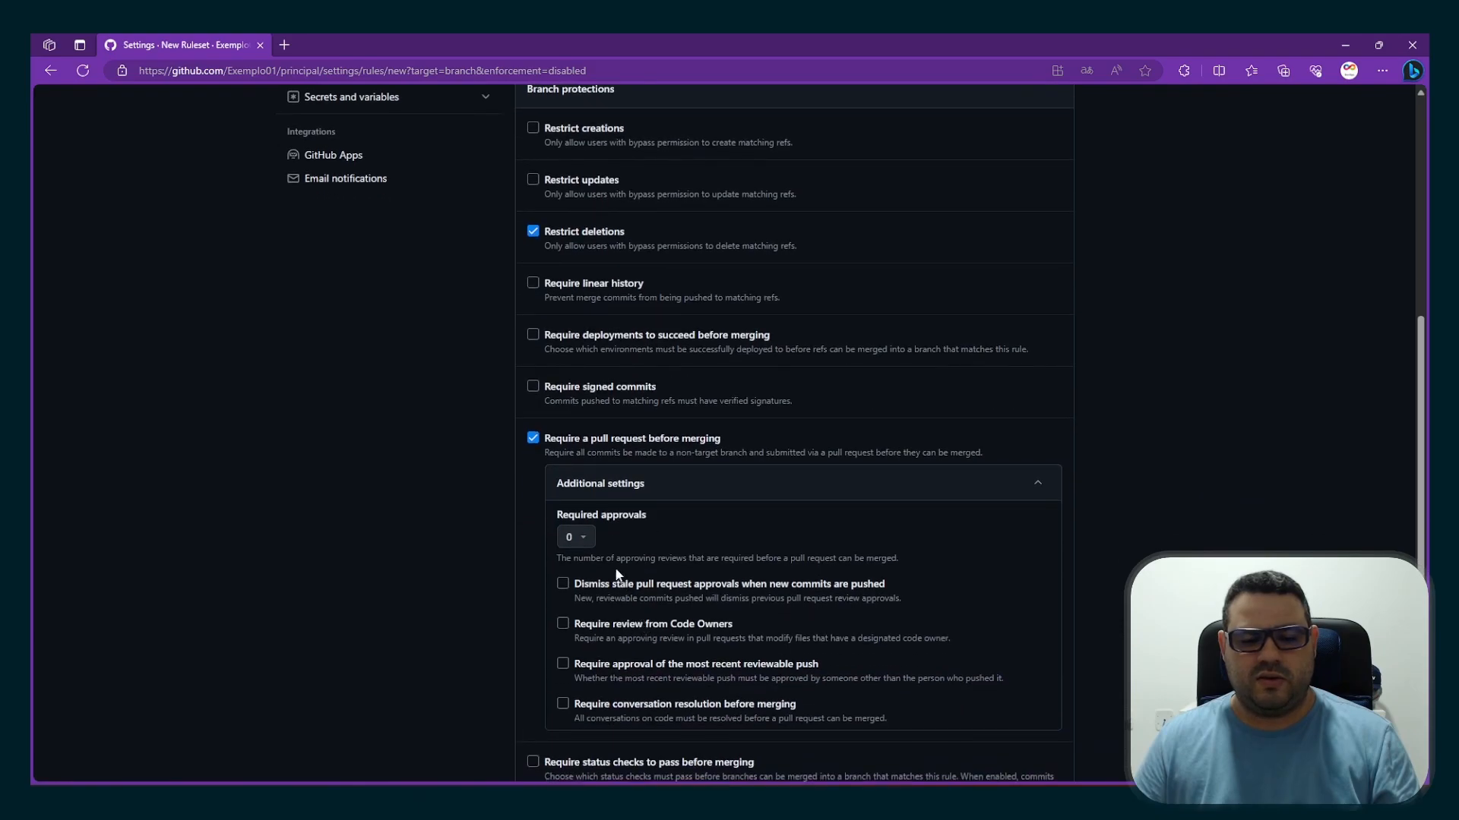
pyautogui.click(593, 545)
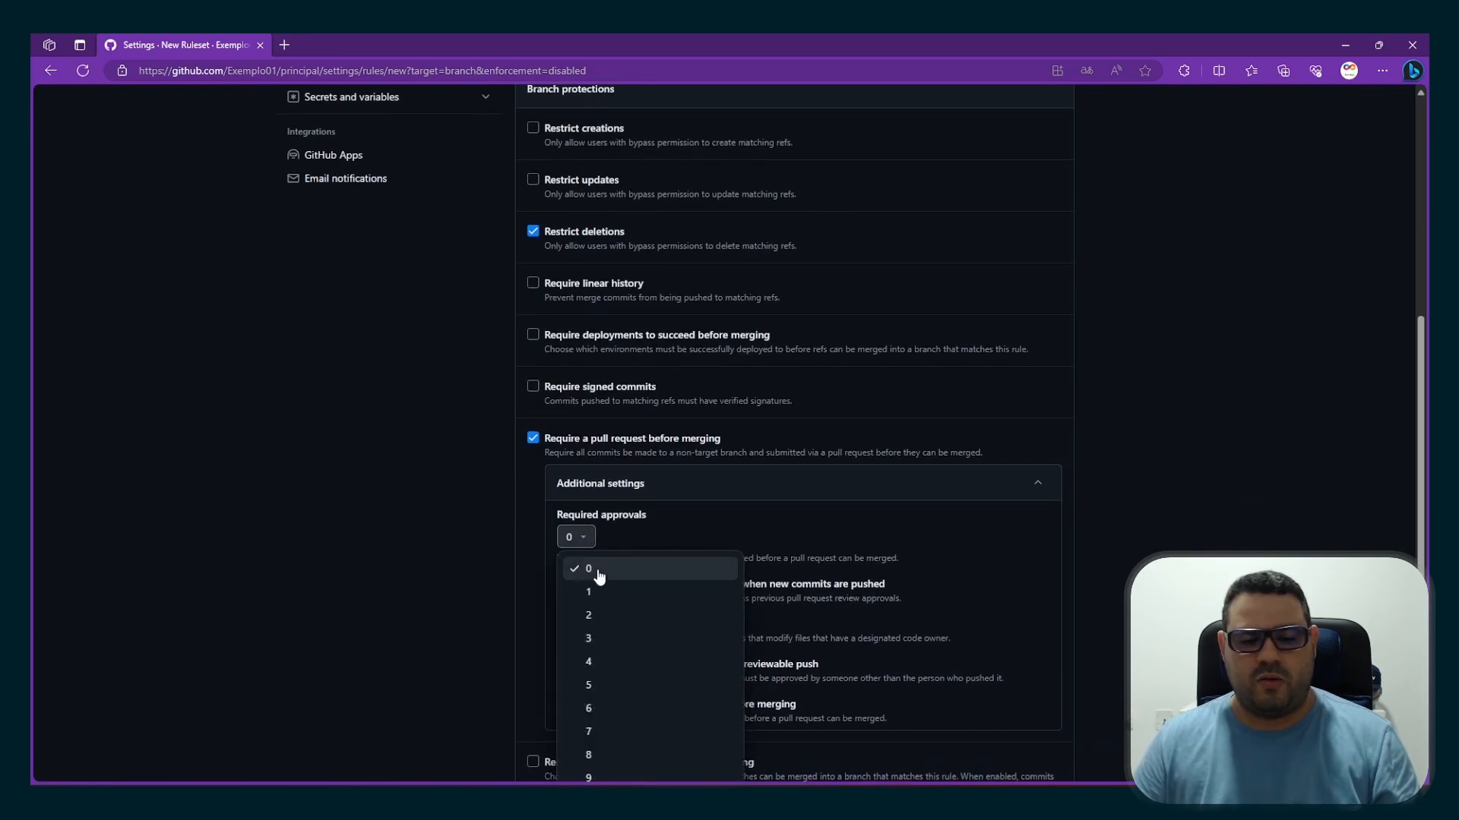
pyautogui.click(600, 596)
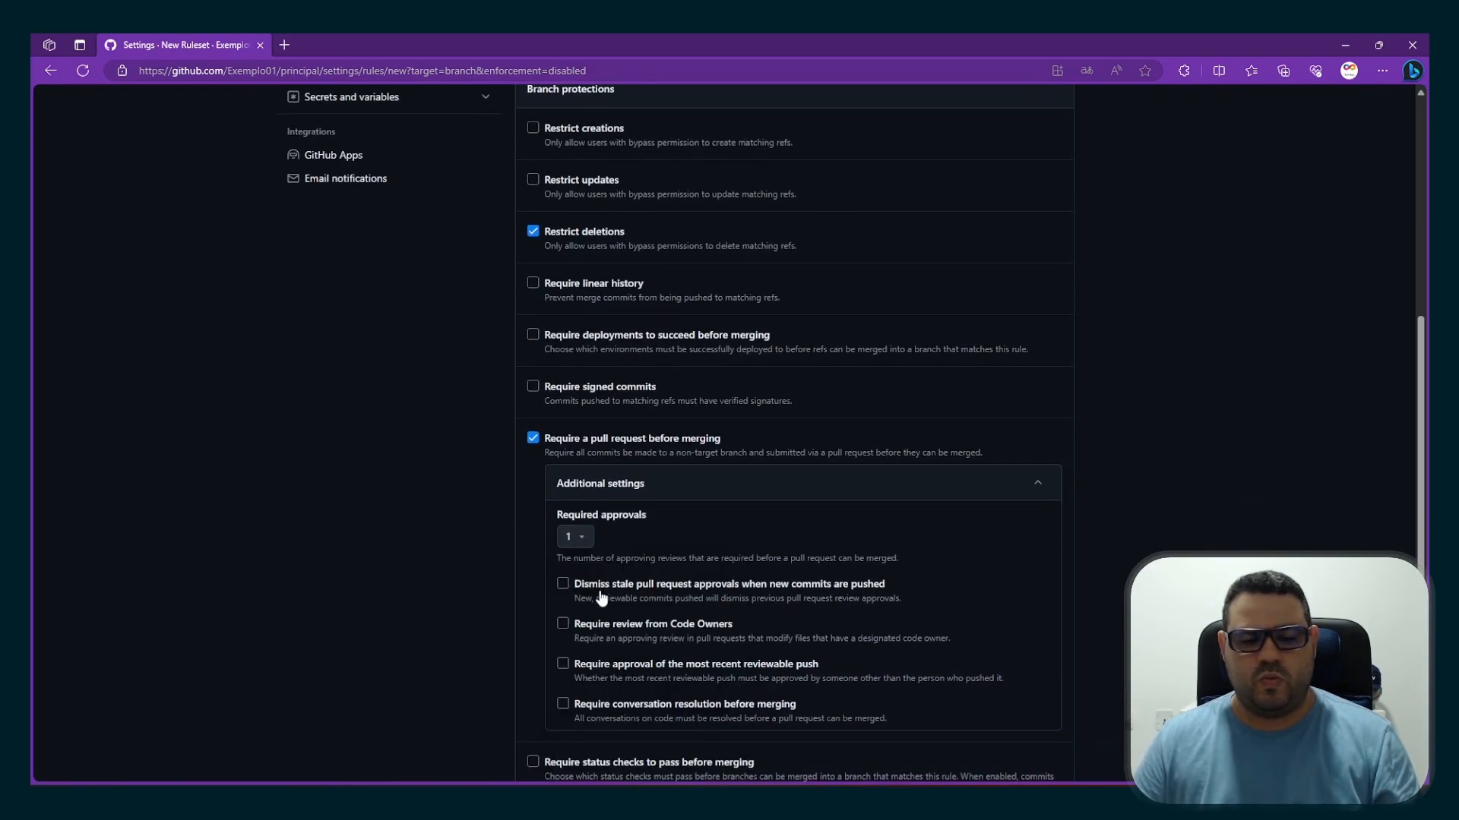
pyautogui.click(591, 543)
pyautogui.scroll(-1, 768, 702)
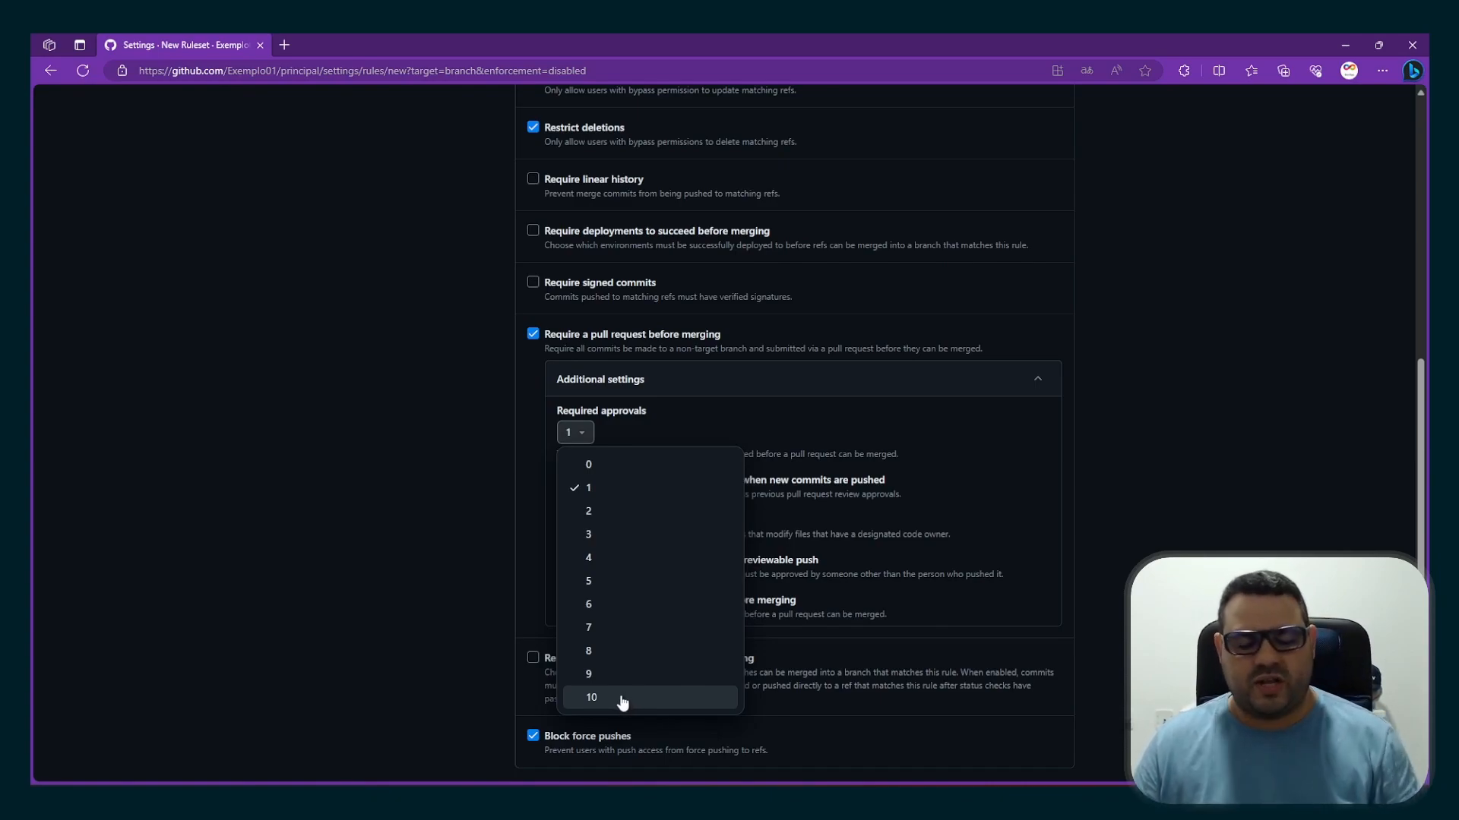
pyautogui.click(621, 498)
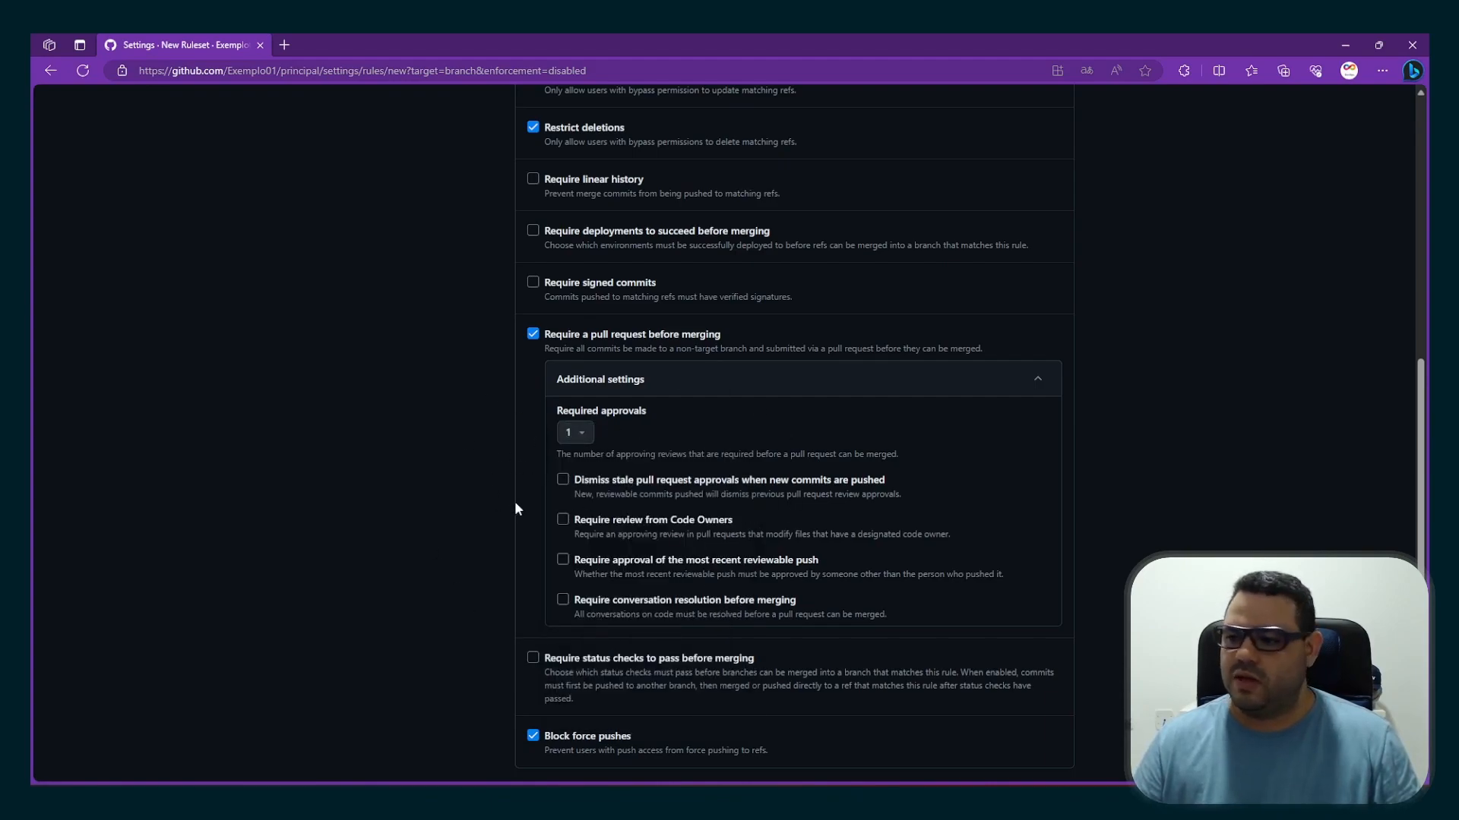
pyautogui.click(1037, 380)
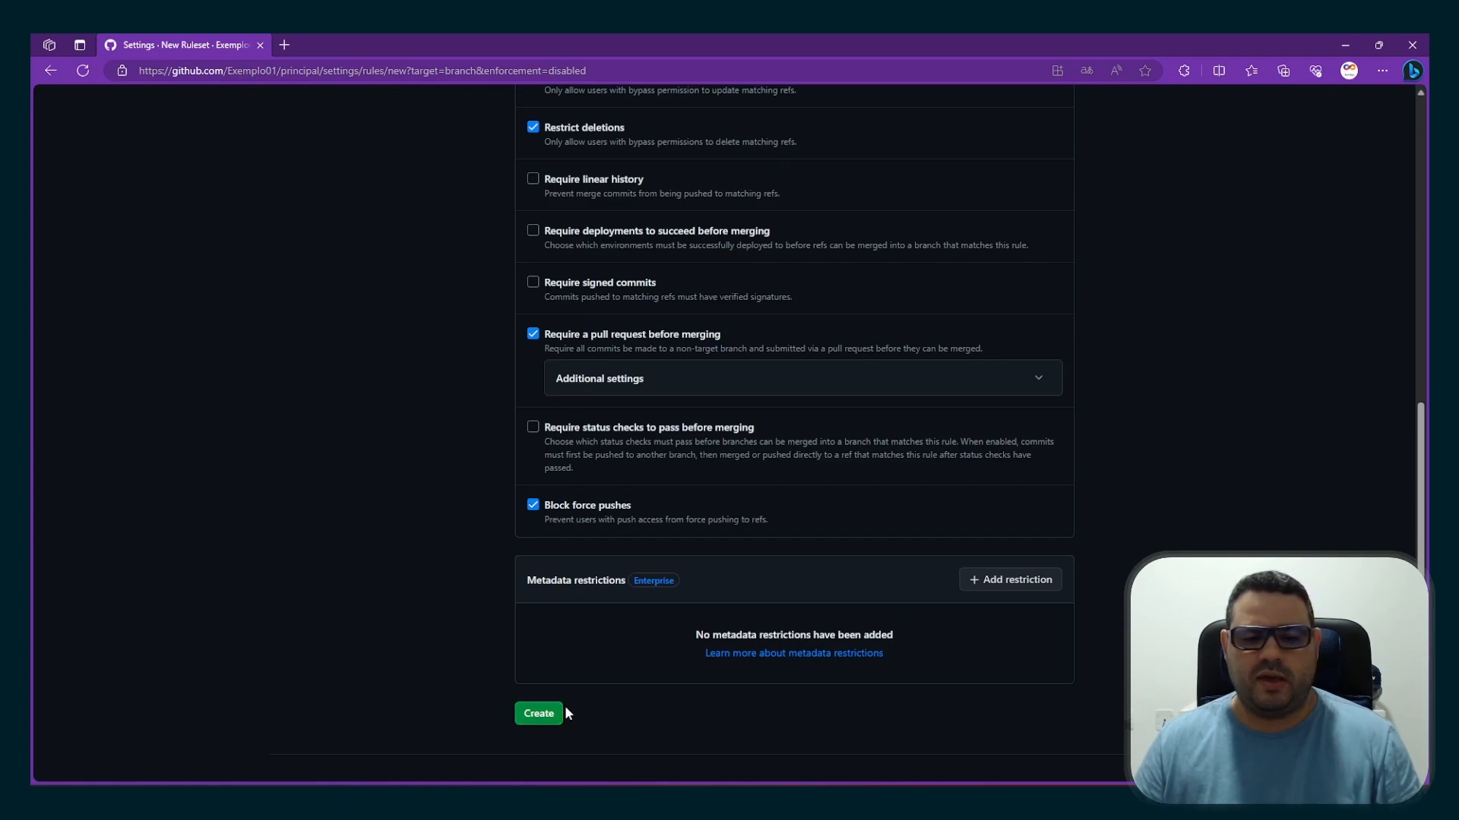
# Review the settings of the "não sobe pra main" ruleset and create it
pyautogui.scroll(5, 732, 698)
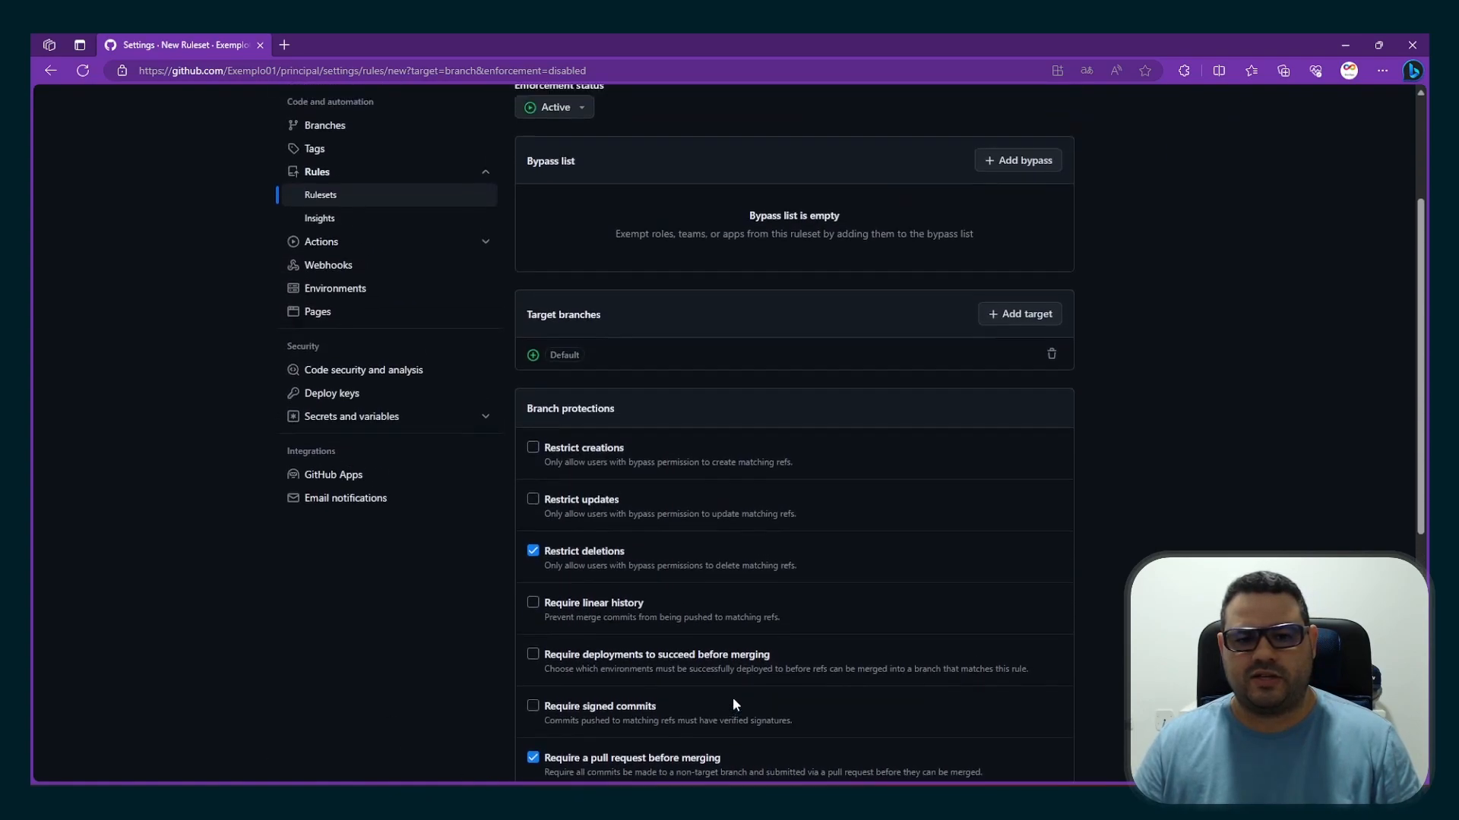
pyautogui.scroll(3, 732, 698)
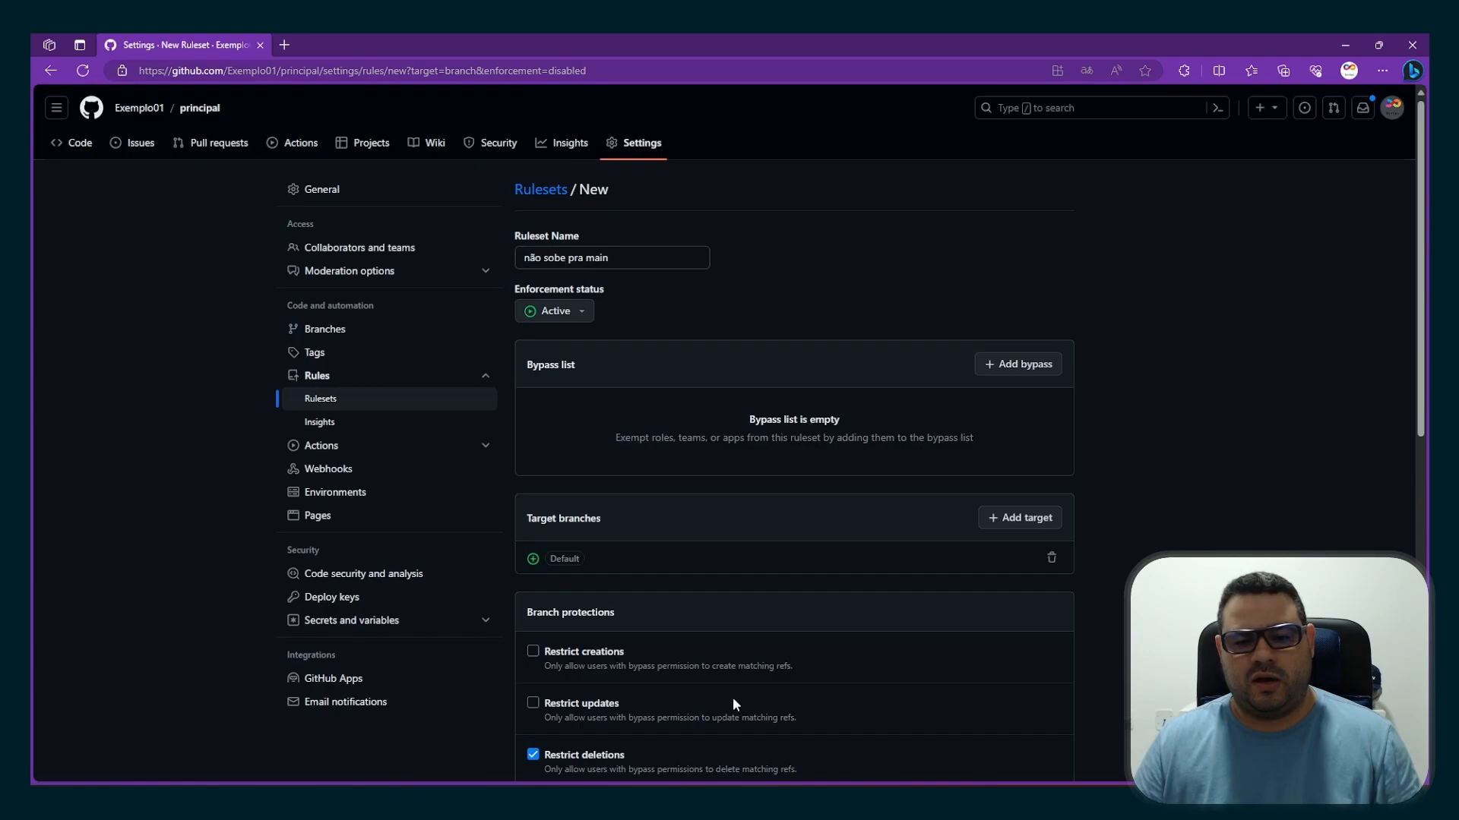
pyautogui.scroll(-8, 732, 697)
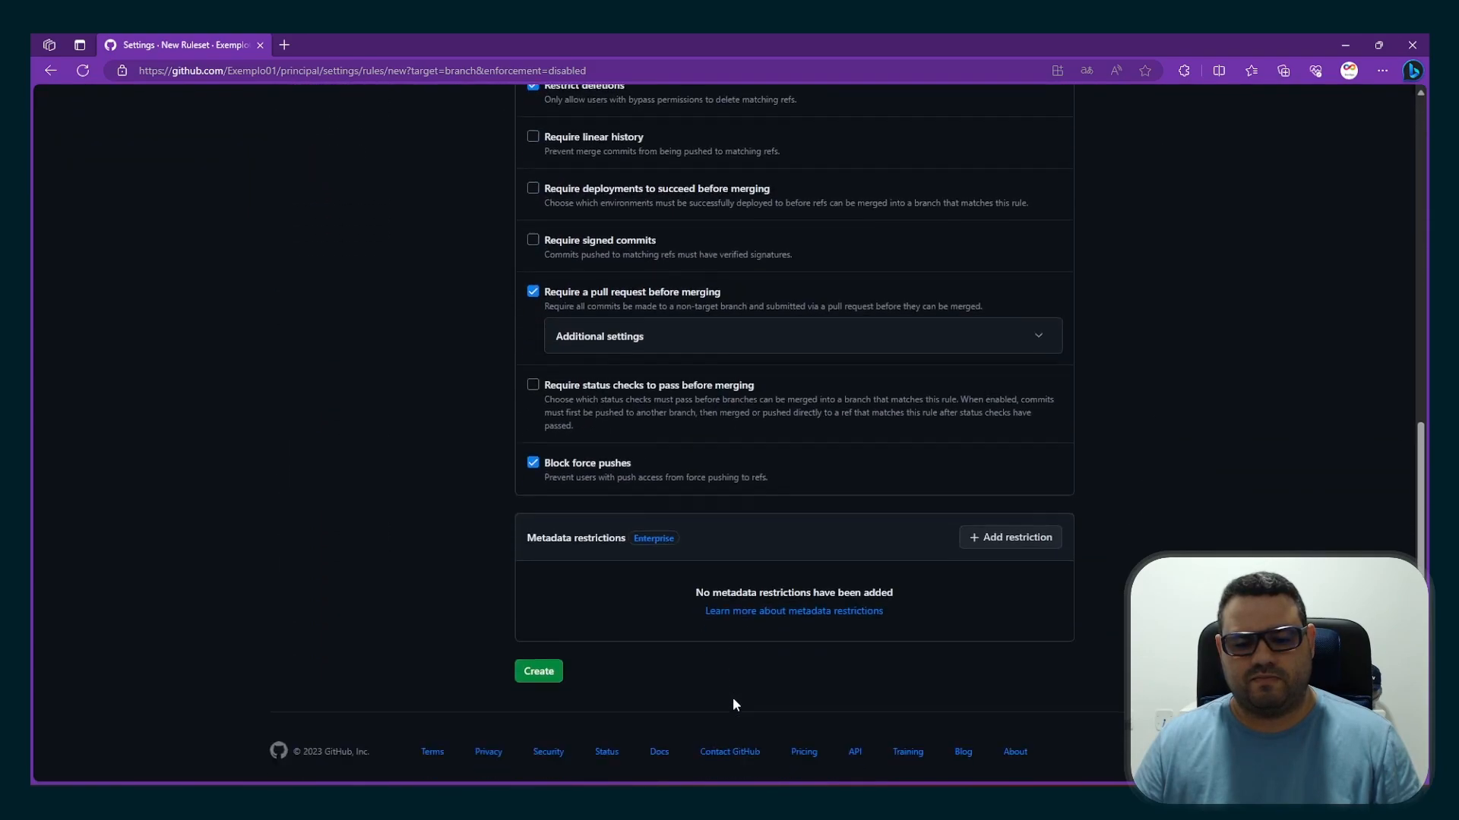
pyautogui.click(541, 658)
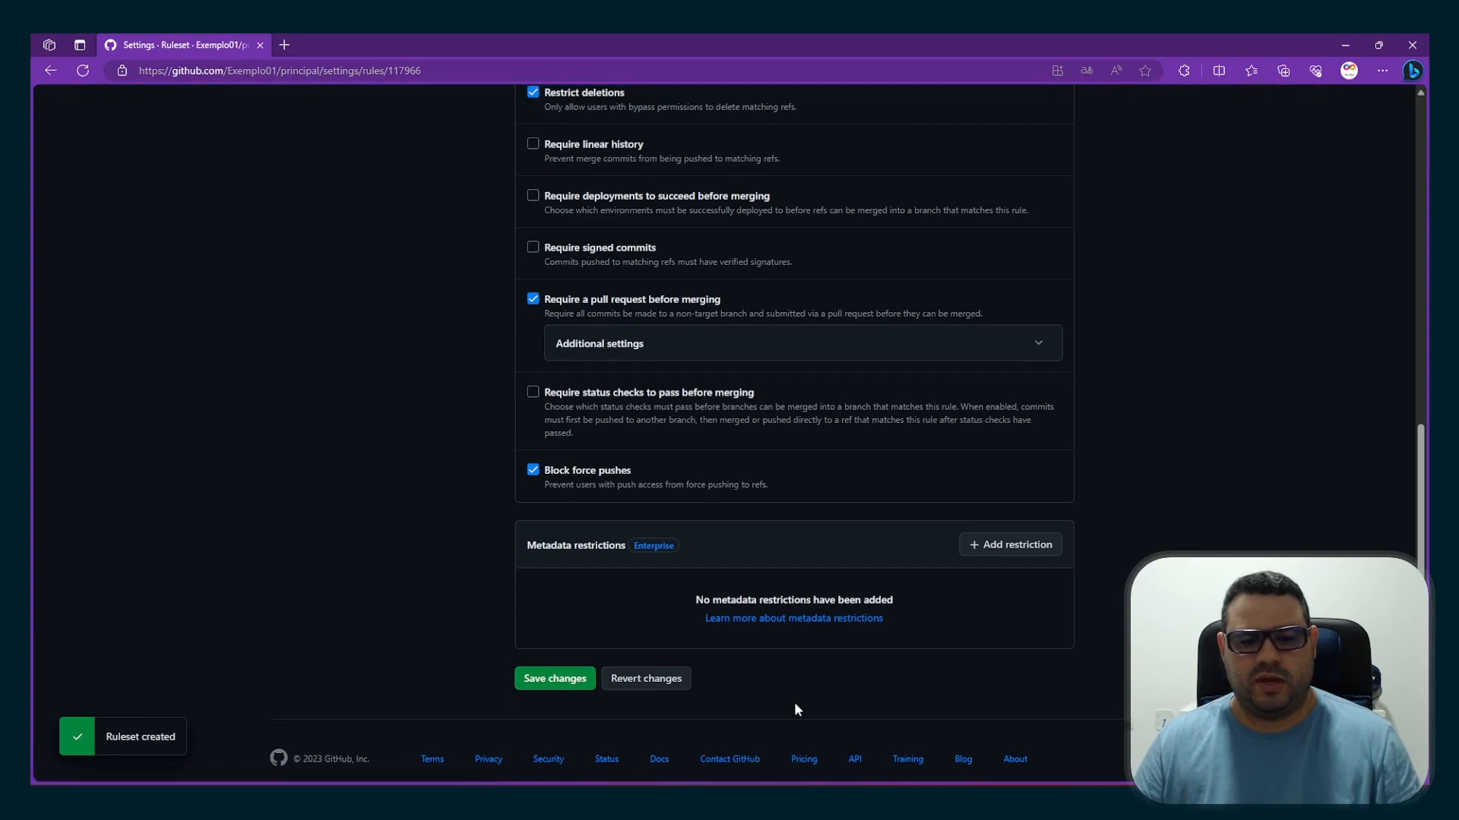
pyautogui.scroll(5, 795, 709)
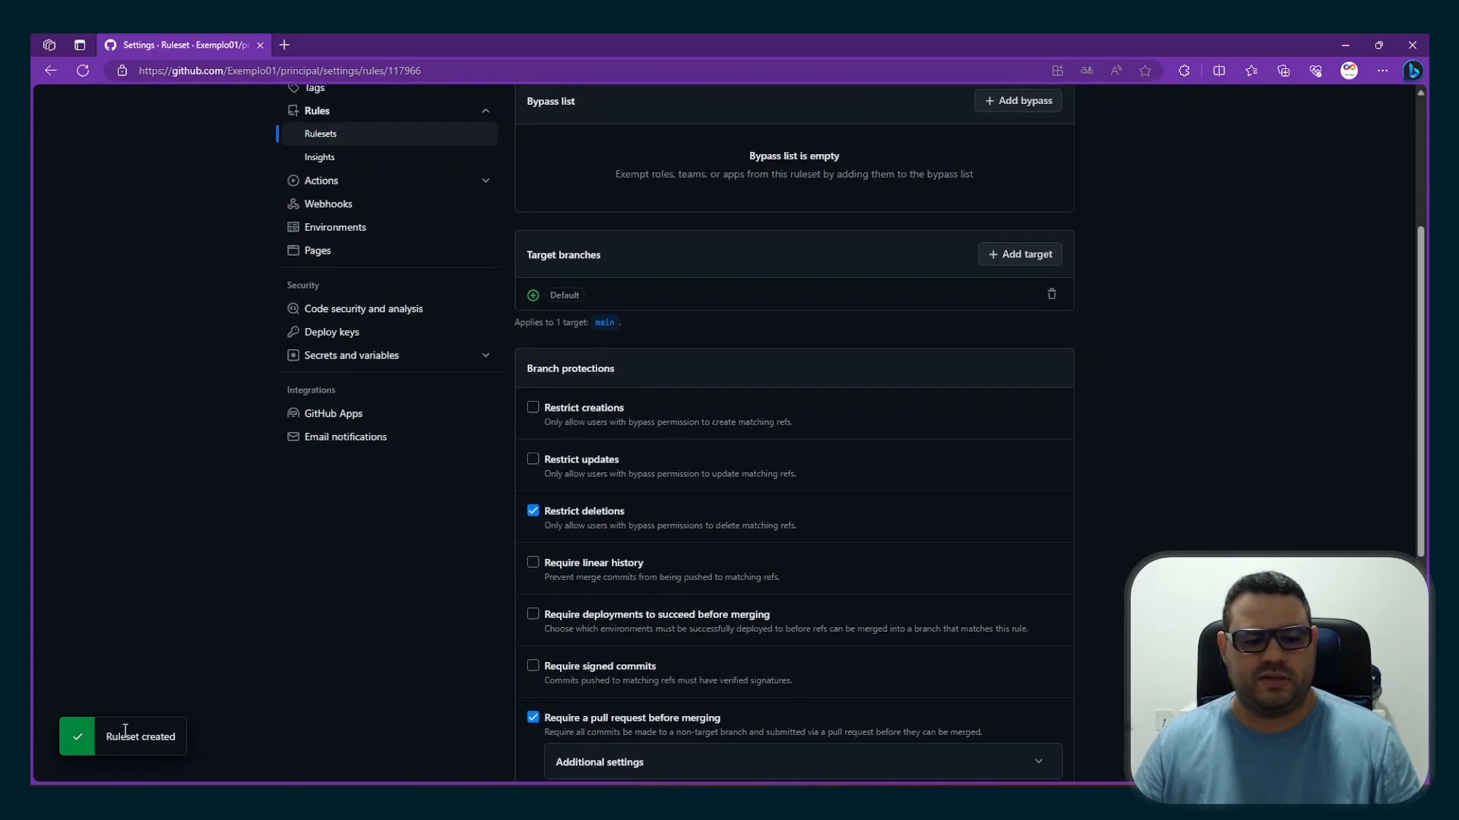
# Switch to the member account's browser window and add the heading "## Teste 03" below "## Teste 02" in principal's README.md
pyautogui.scroll(4, 763, 685)
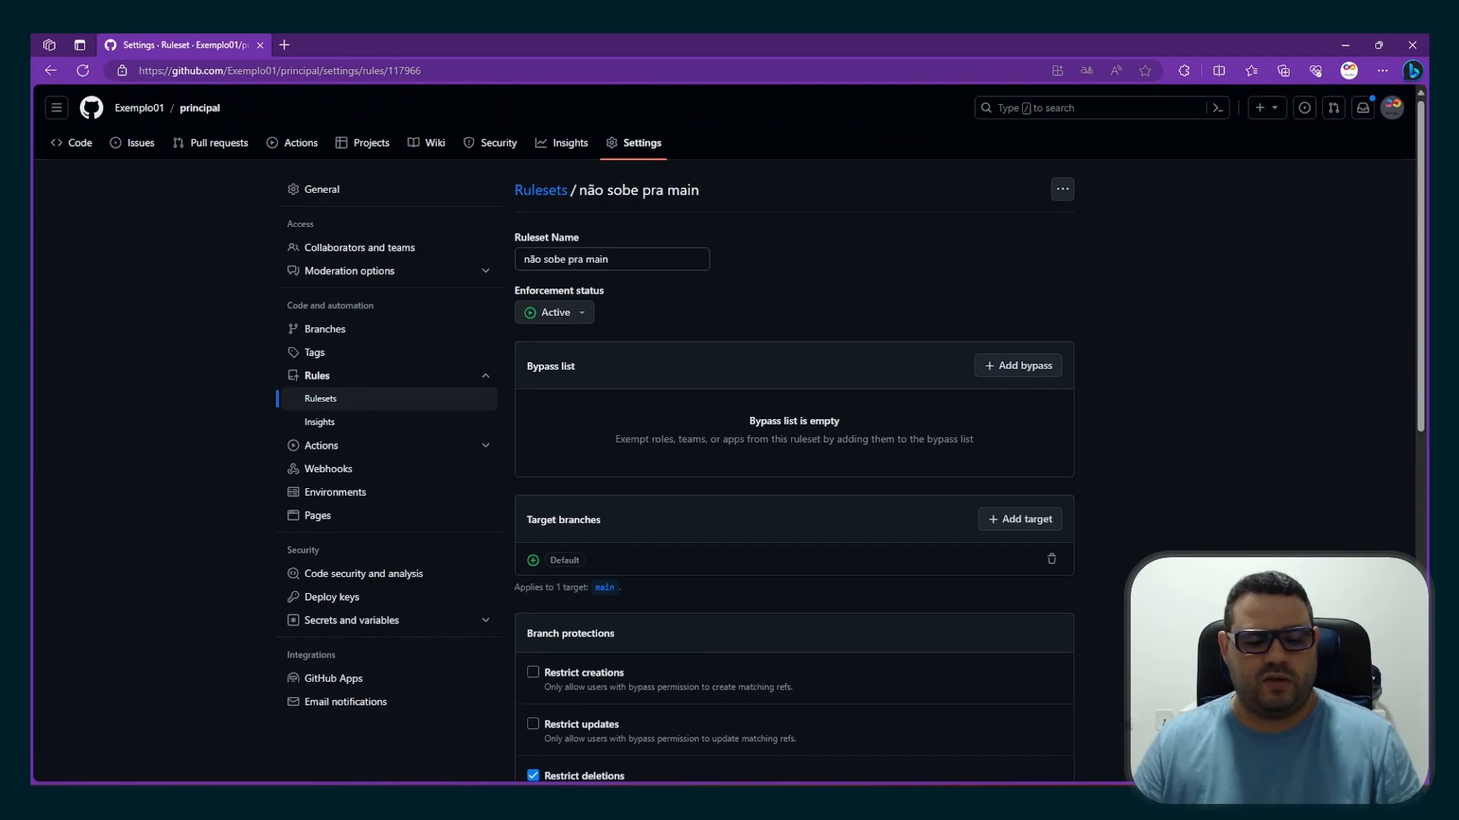
pyautogui.click(182, 801)
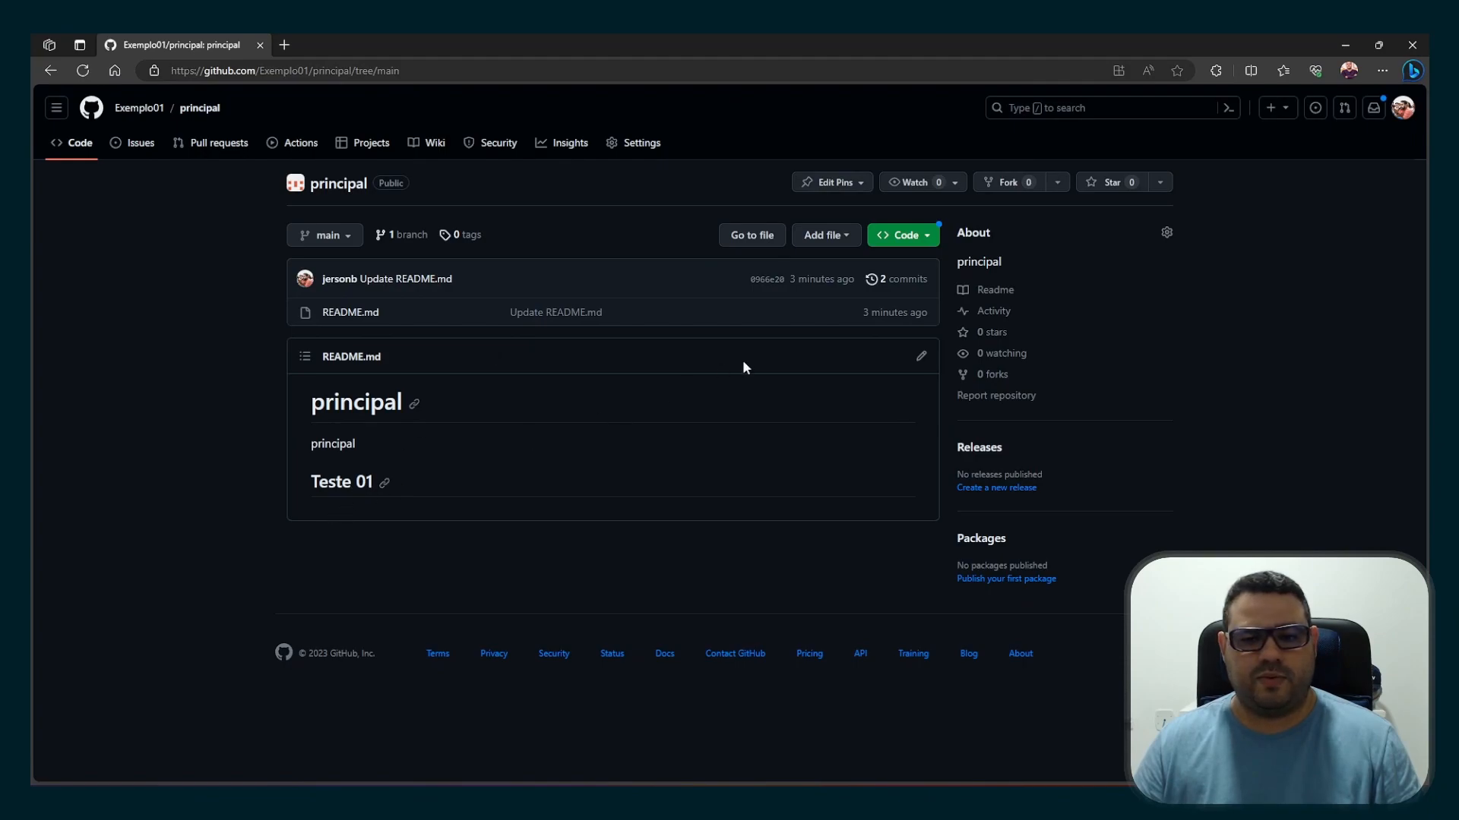
pyautogui.click(921, 355)
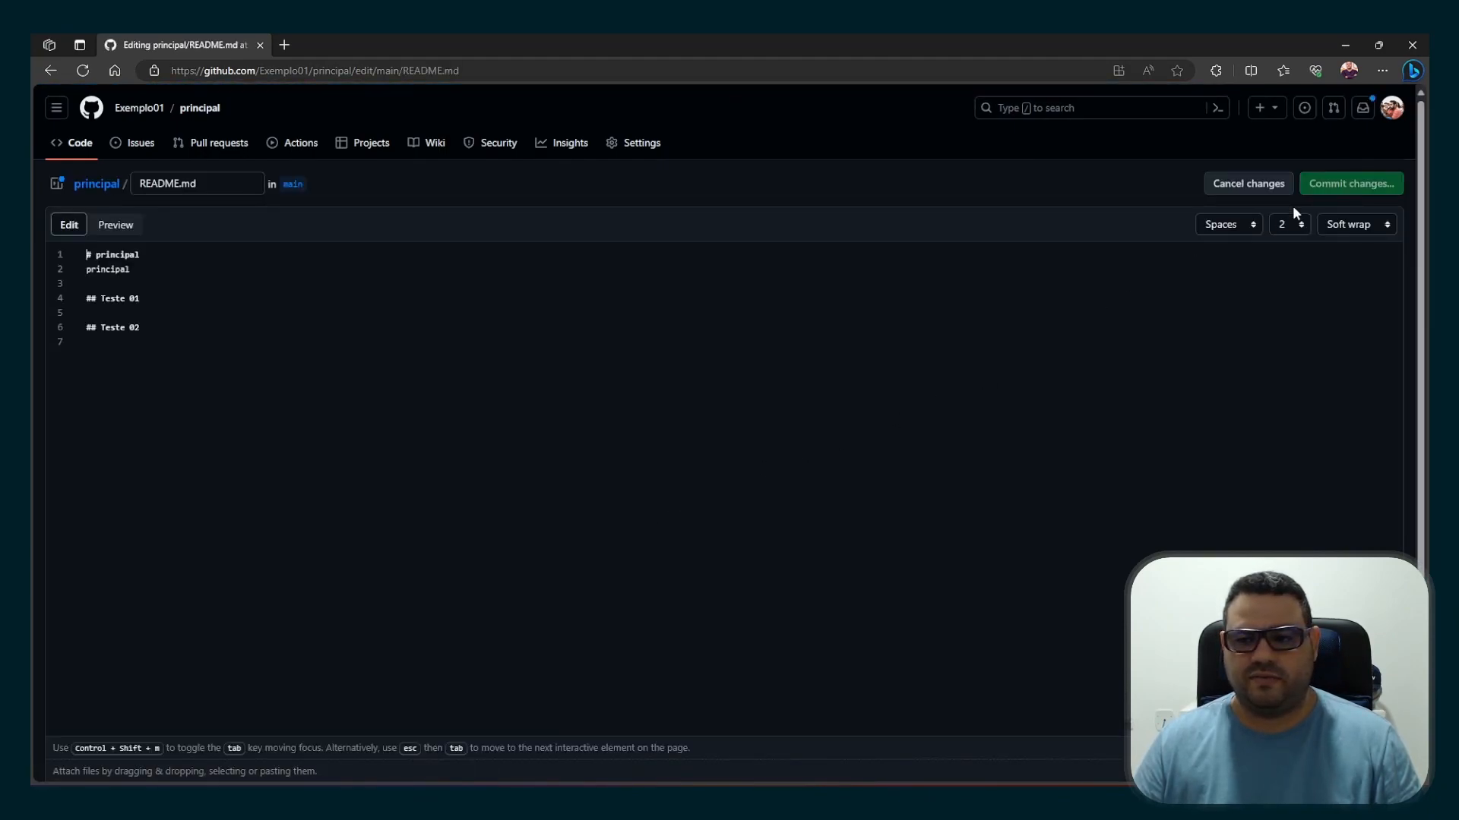
pyautogui.click(222, 329)
pyautogui.press('Return')
pyautogui.press('Return')
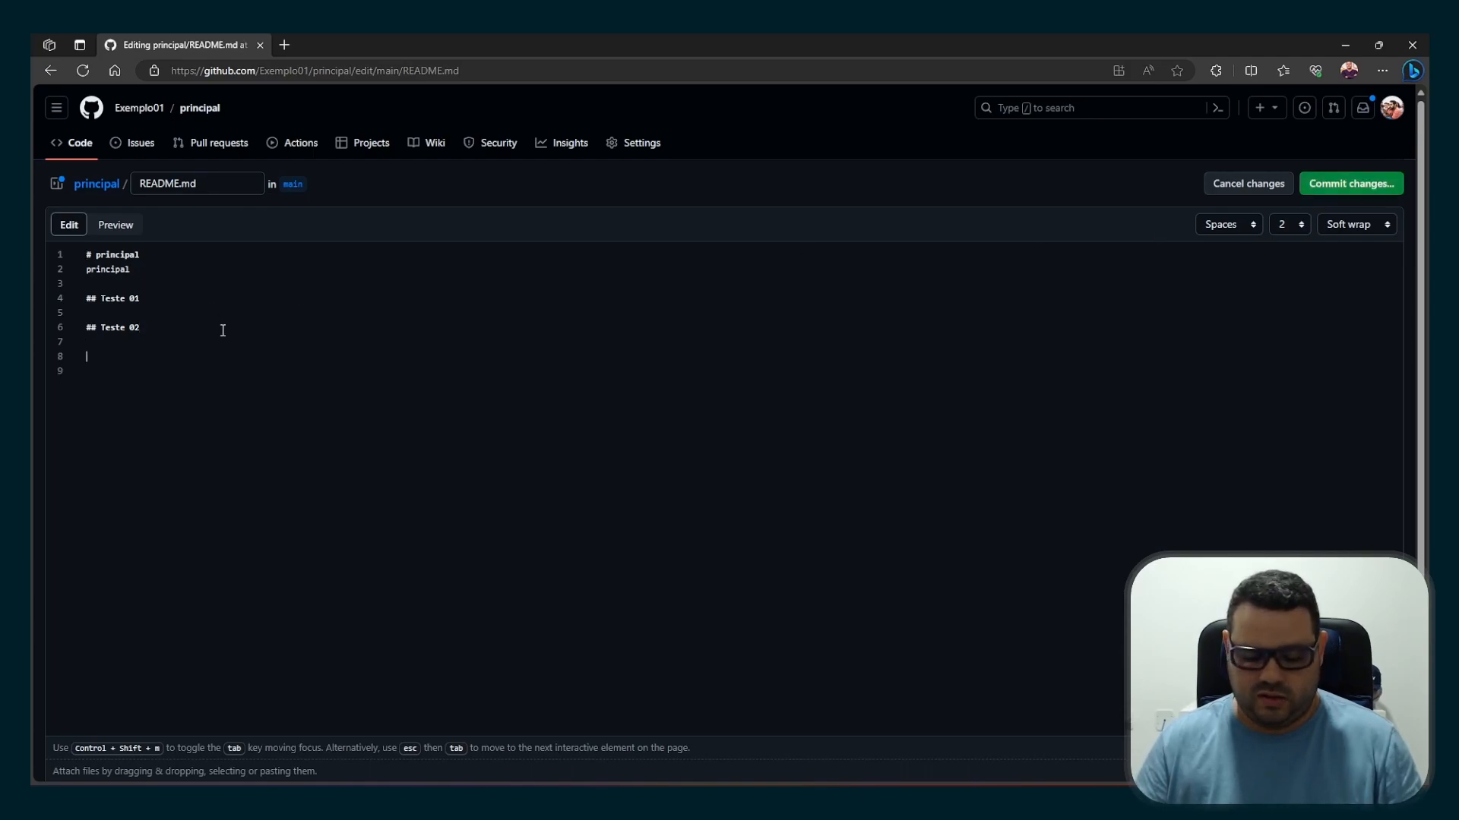
pyautogui.write('##')
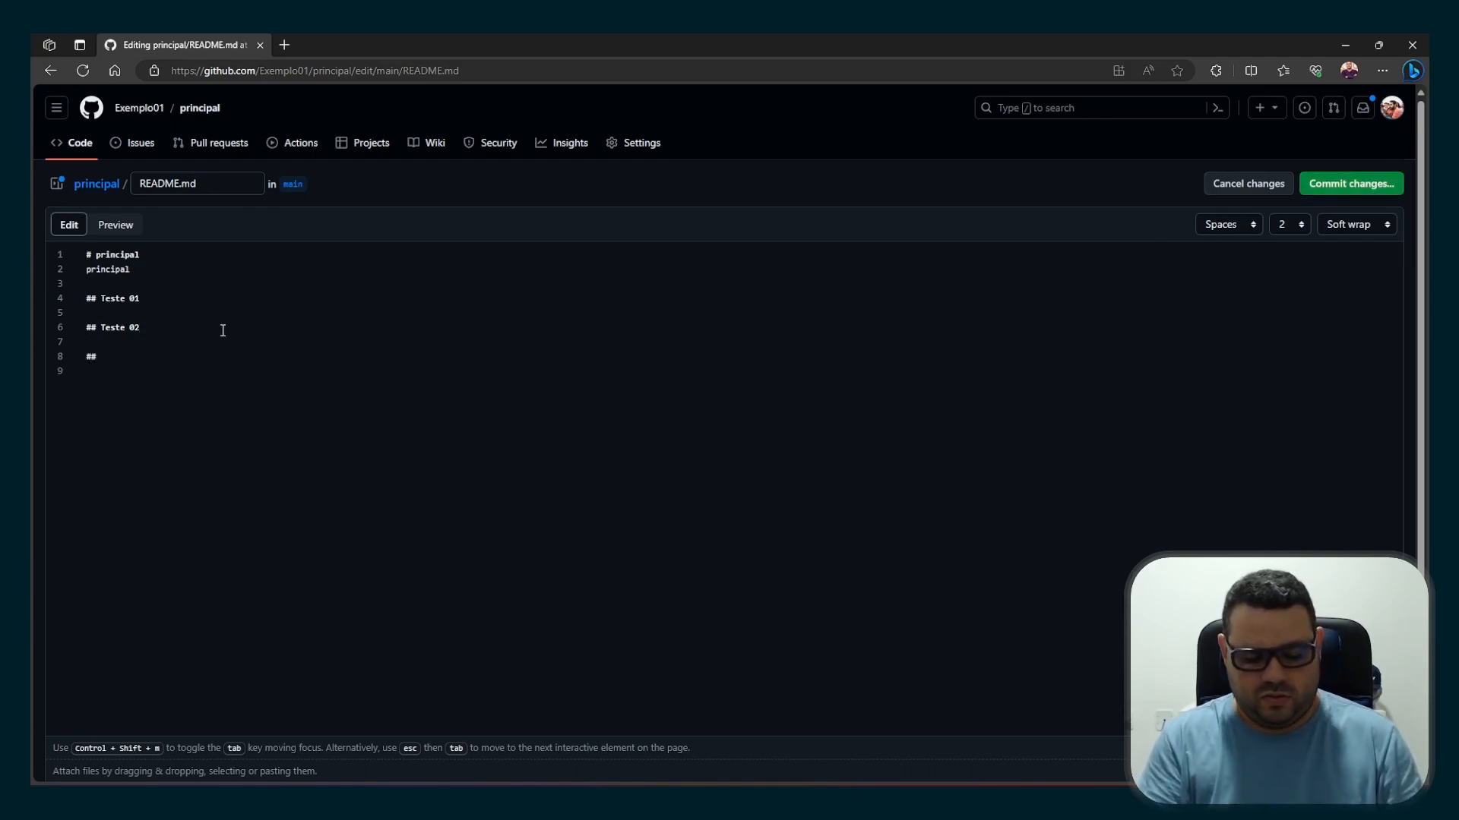
pyautogui.write(' Teste 03')
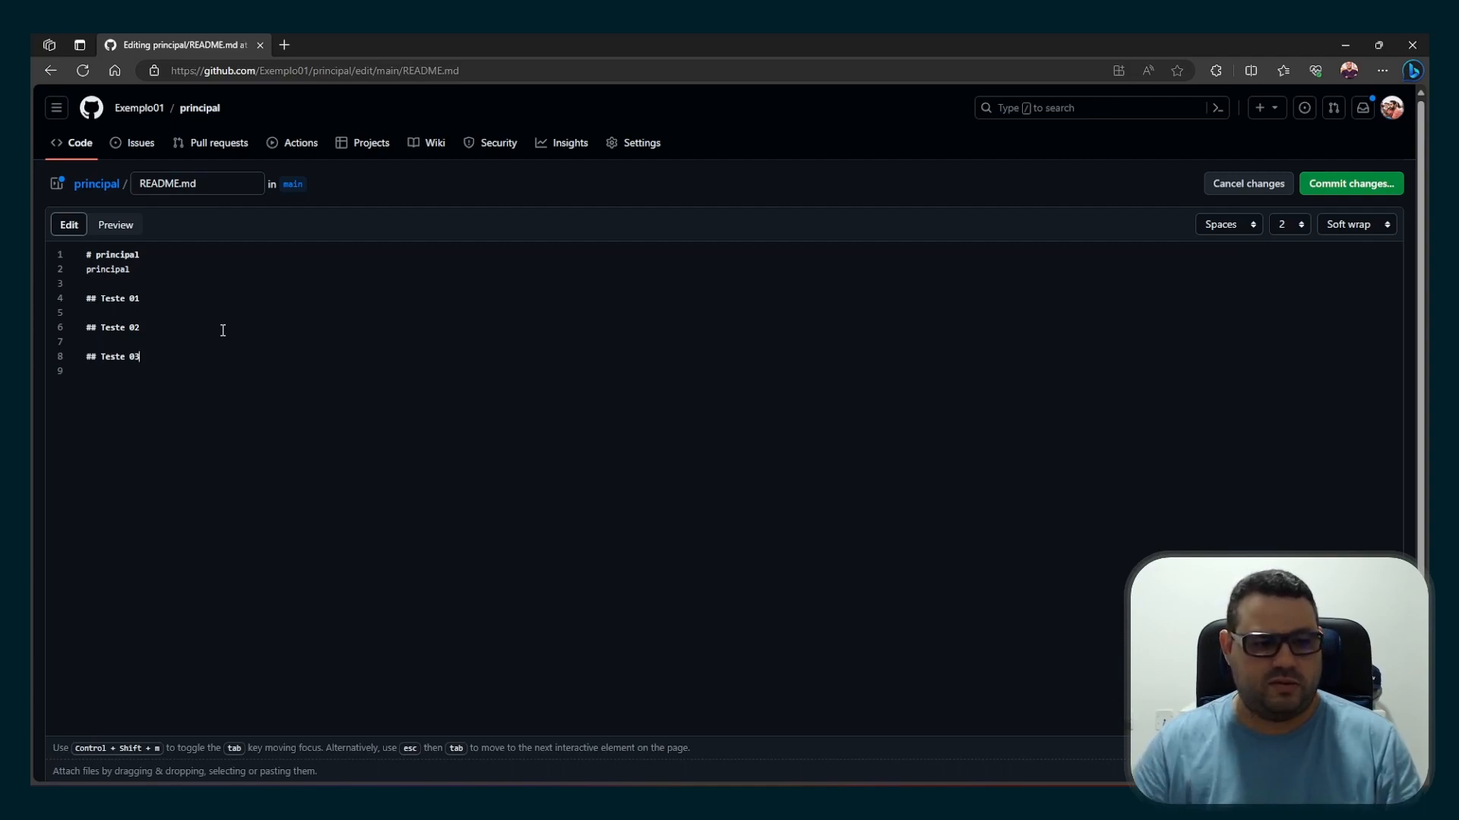
# Propose the README.md change with the message "Update README.md" on the suggested new branch, and check its comparison with main
pyautogui.click(1343, 193)
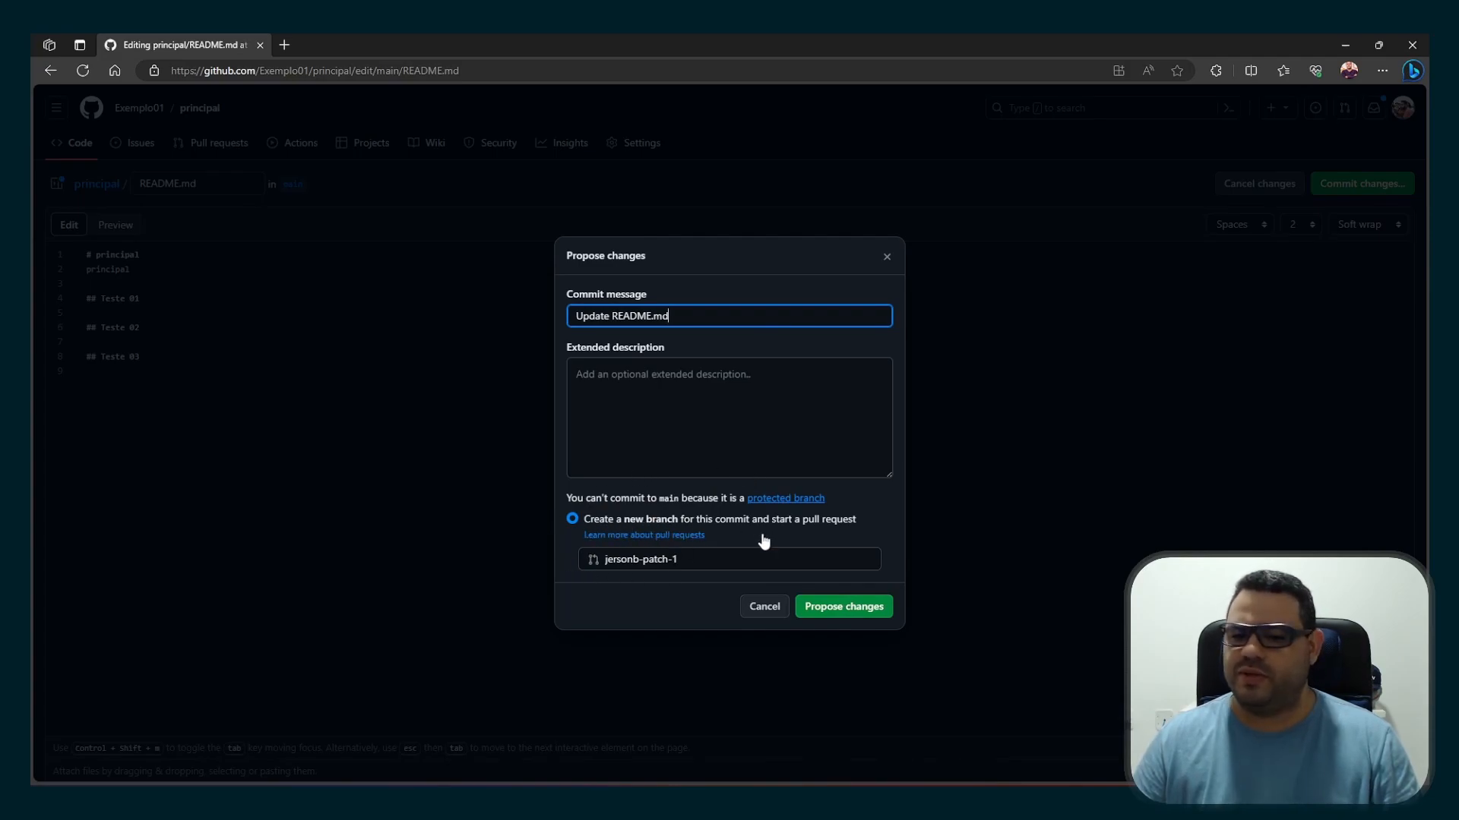
pyautogui.click(832, 608)
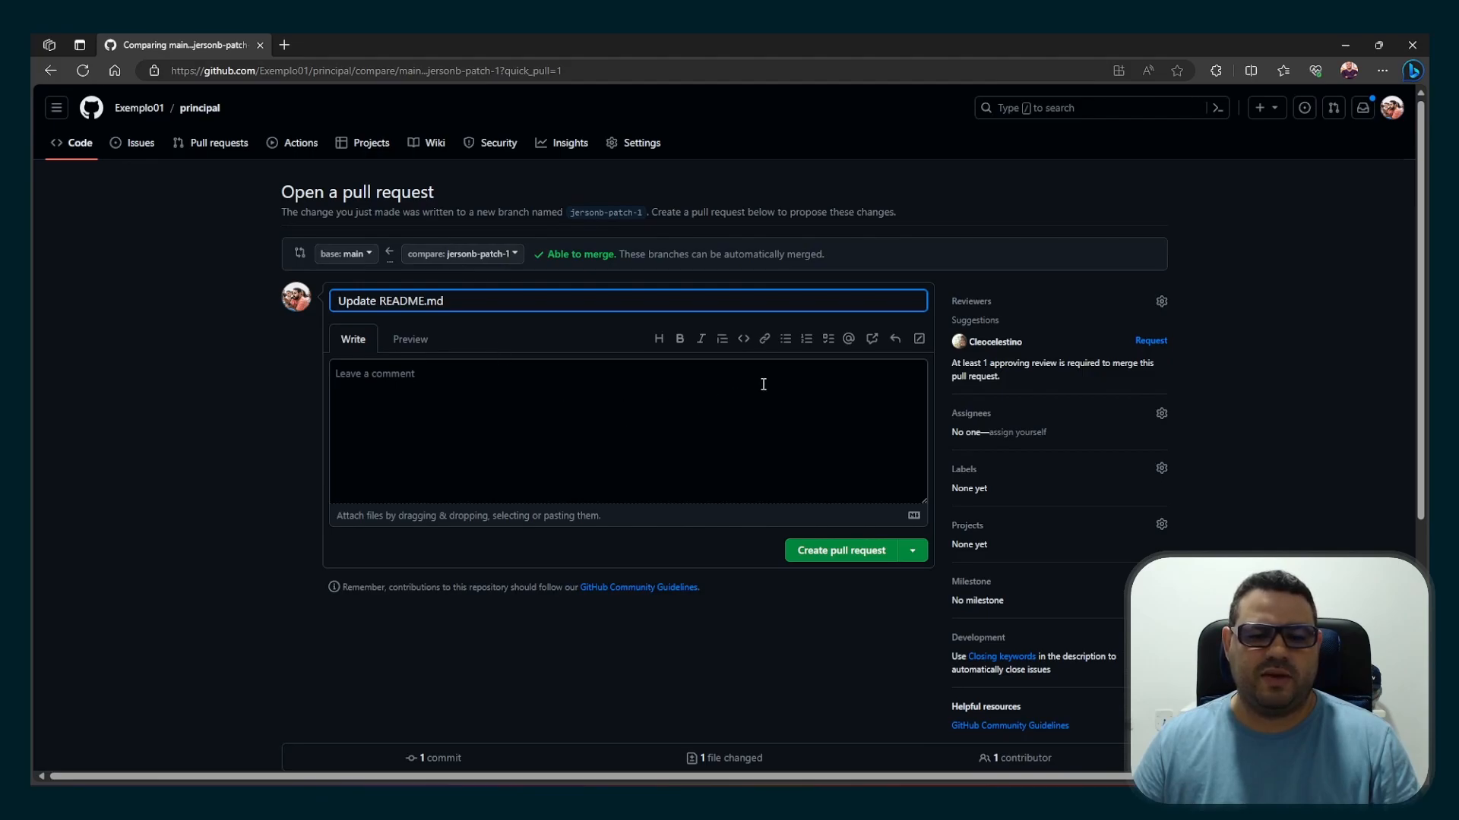
pyautogui.scroll(-2, 663, 463)
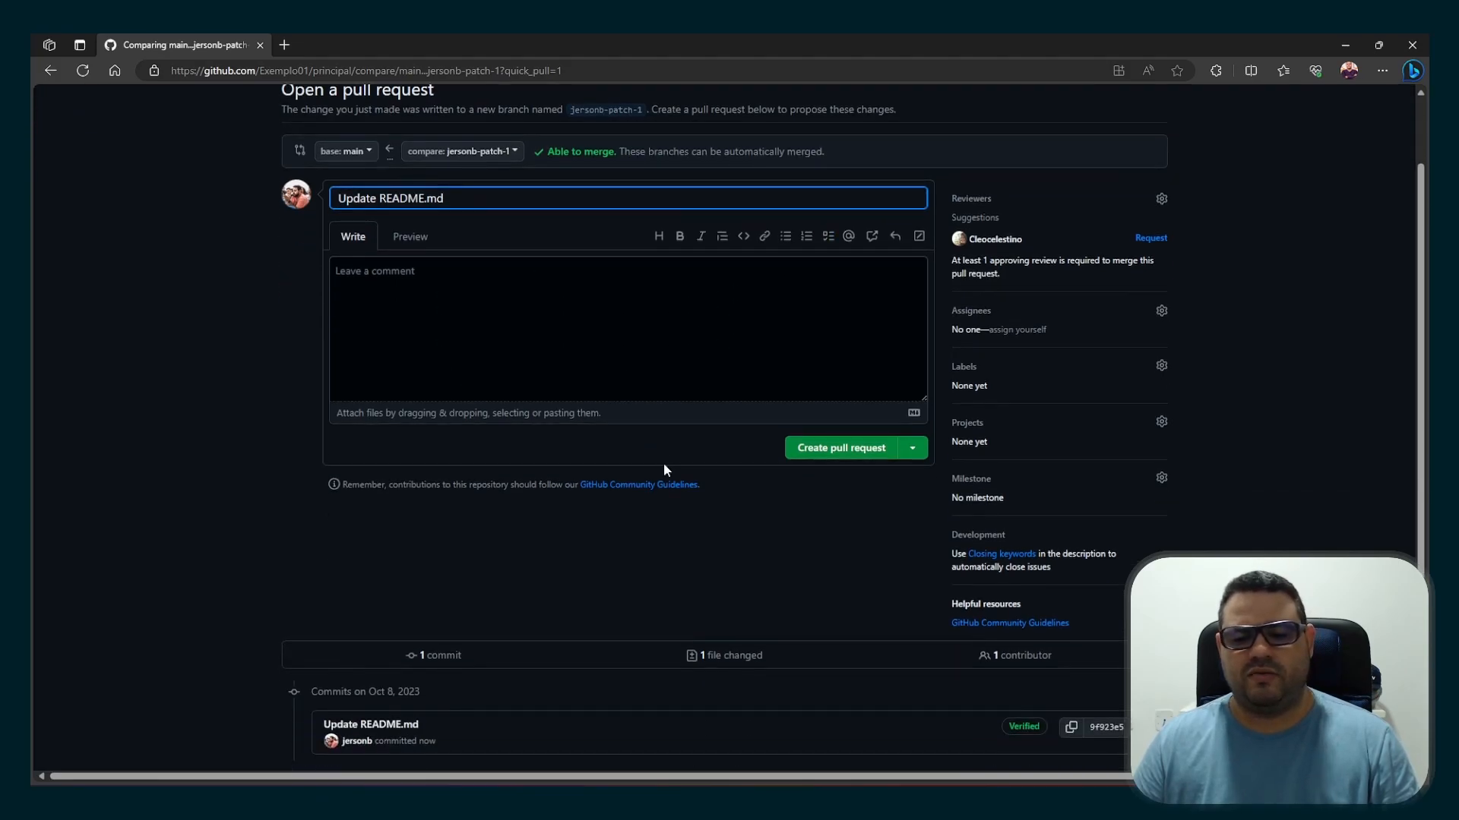
pyautogui.scroll(1, 664, 463)
pyautogui.scroll(-3, 663, 463)
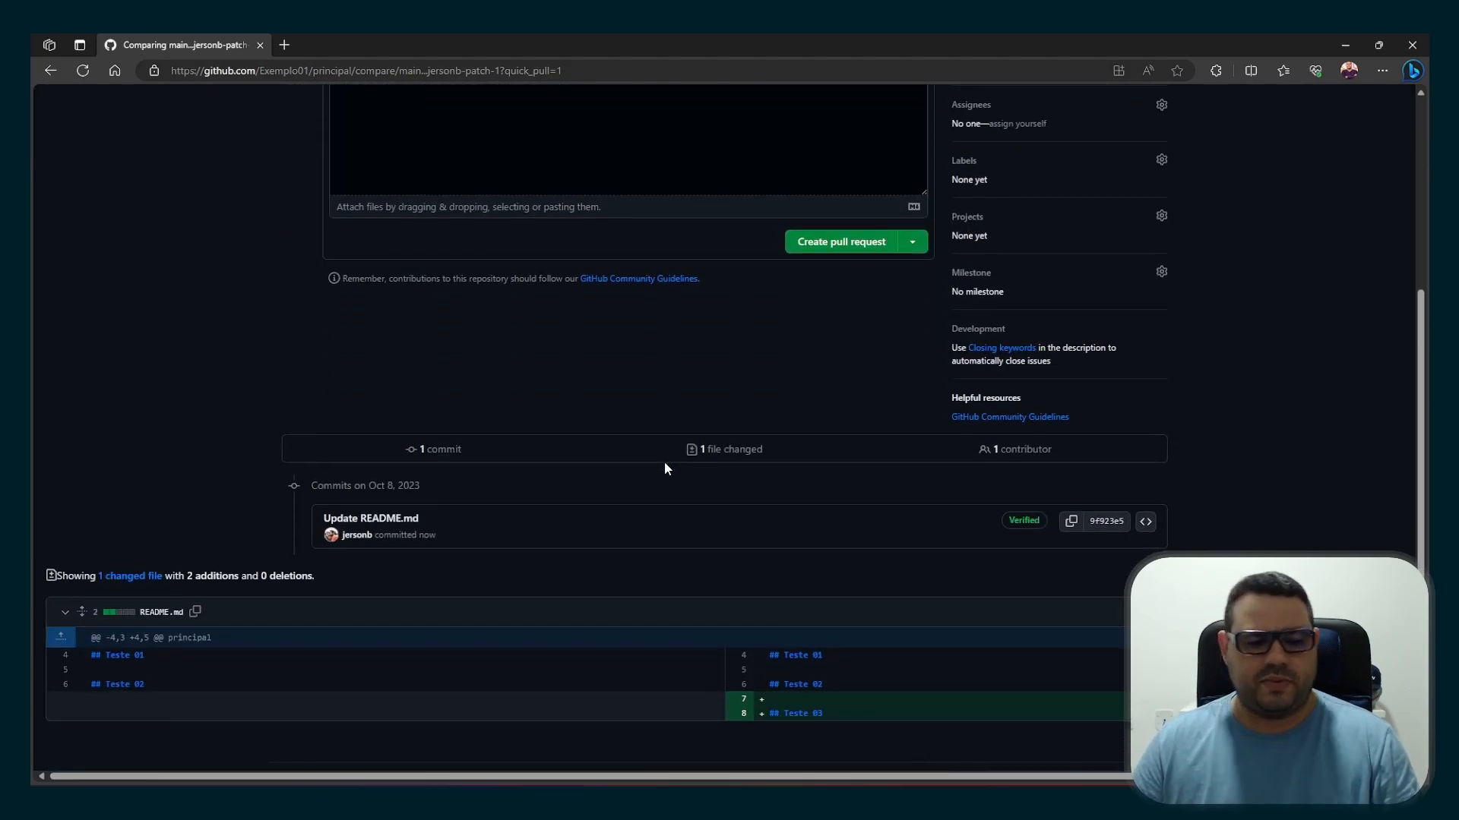
pyautogui.scroll(4, 664, 465)
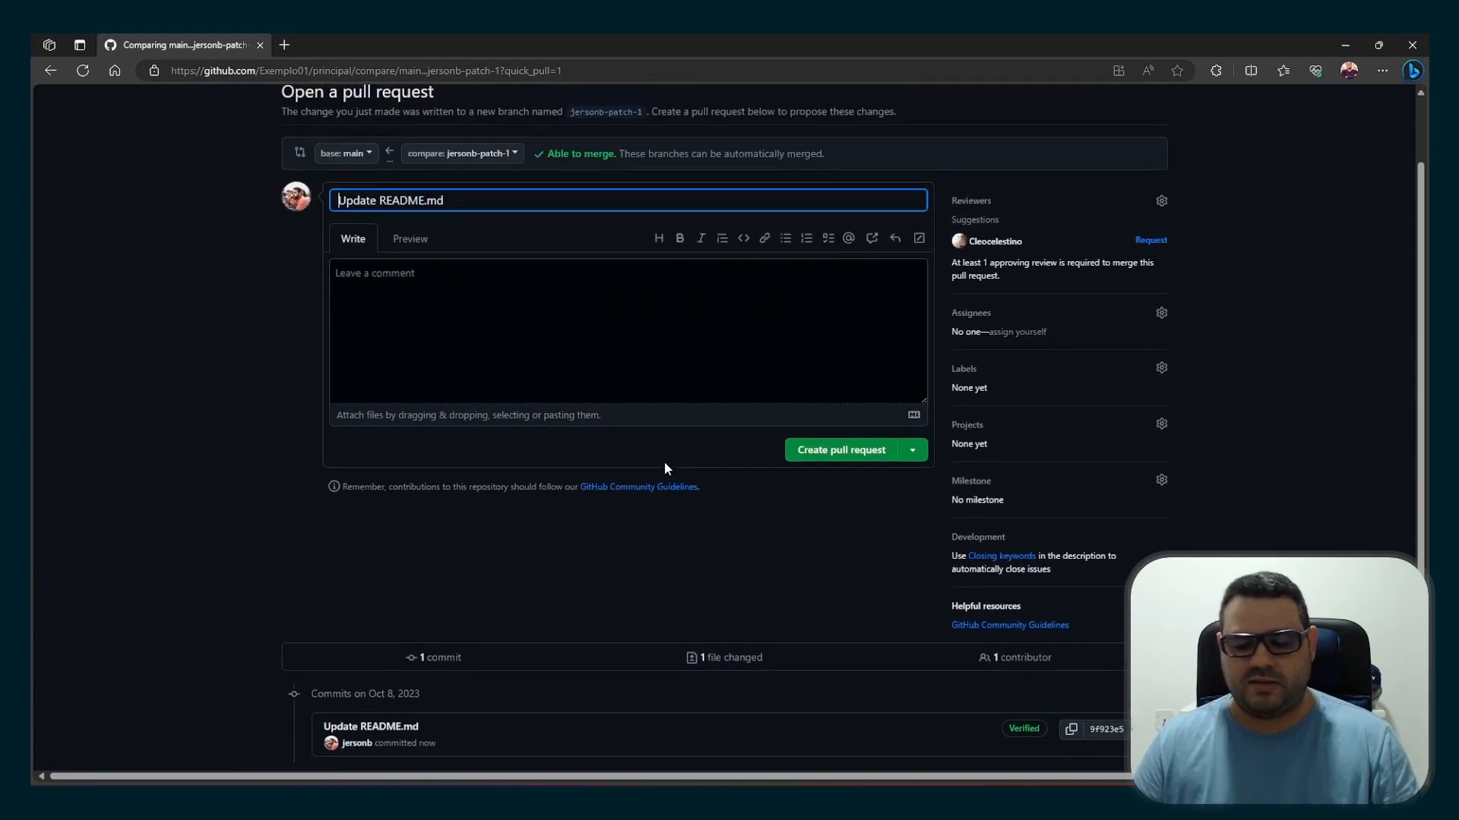
pyautogui.scroll(-4, 664, 465)
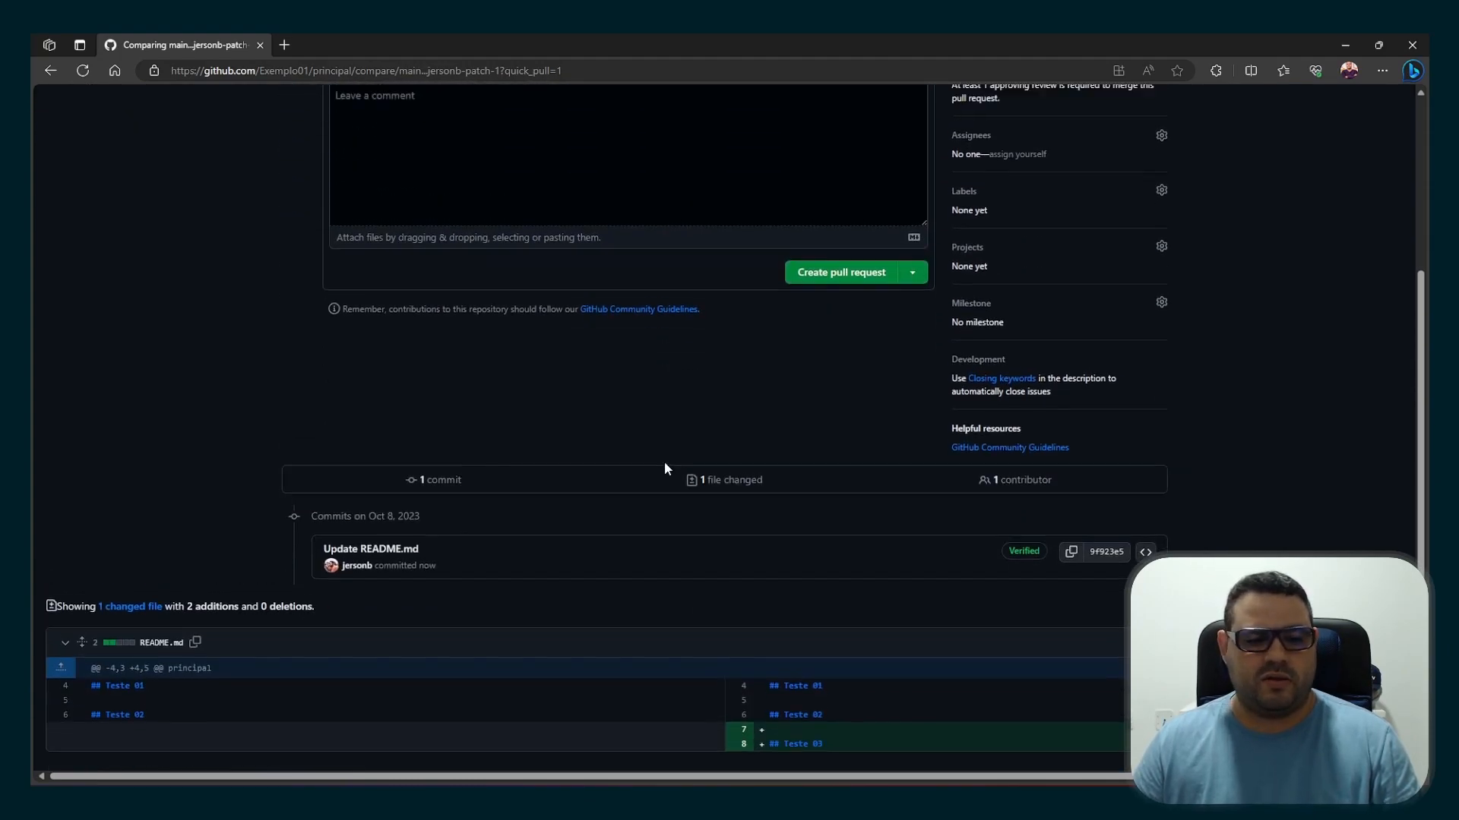
pyautogui.scroll(4, 664, 462)
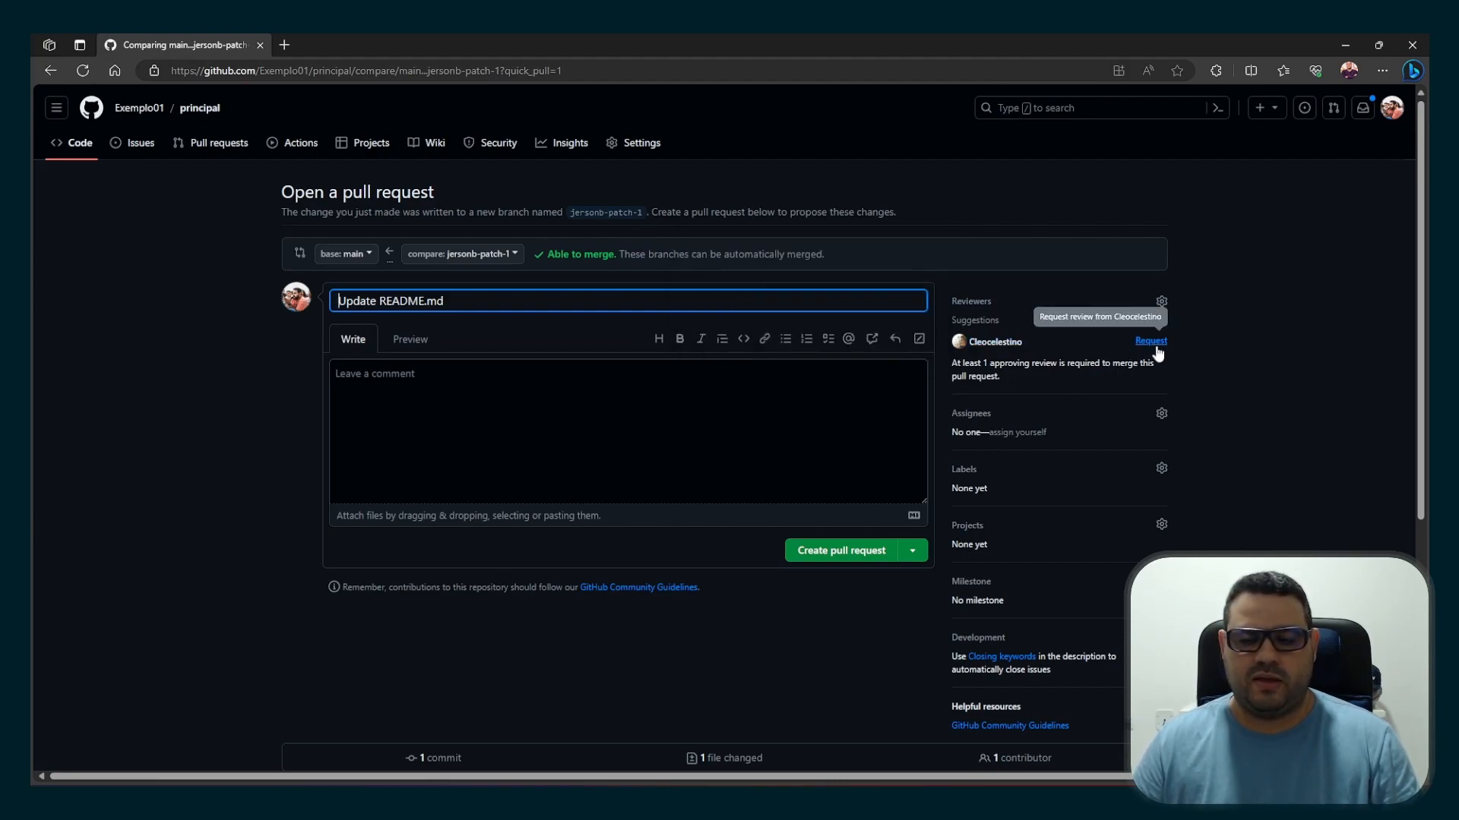
# Request a review from the suggested reviewer, create the "Update README.md" pull request, and check its merge requirements
pyautogui.click(1162, 302)
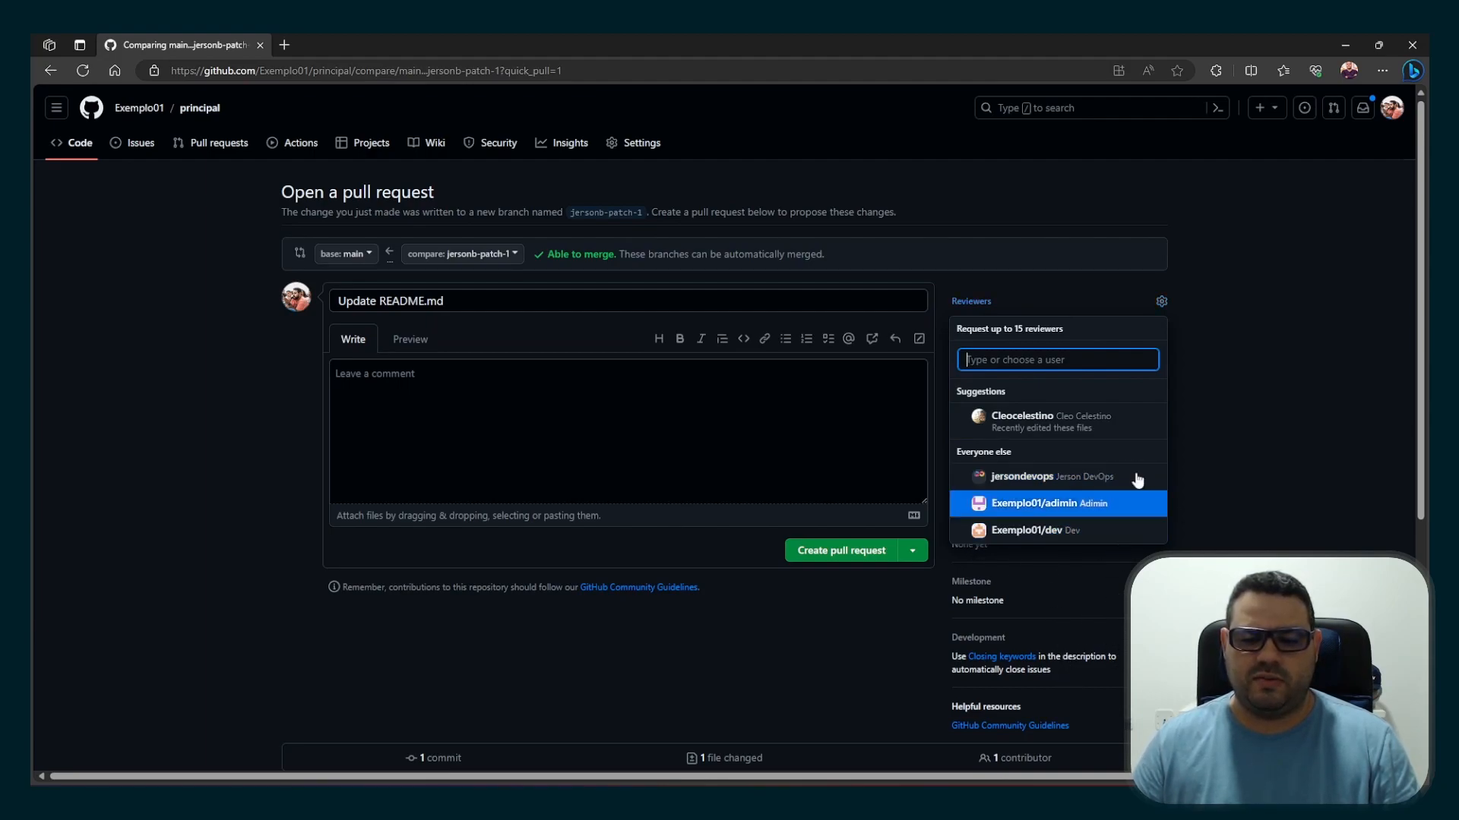
pyautogui.click(1245, 455)
pyautogui.click(1149, 341)
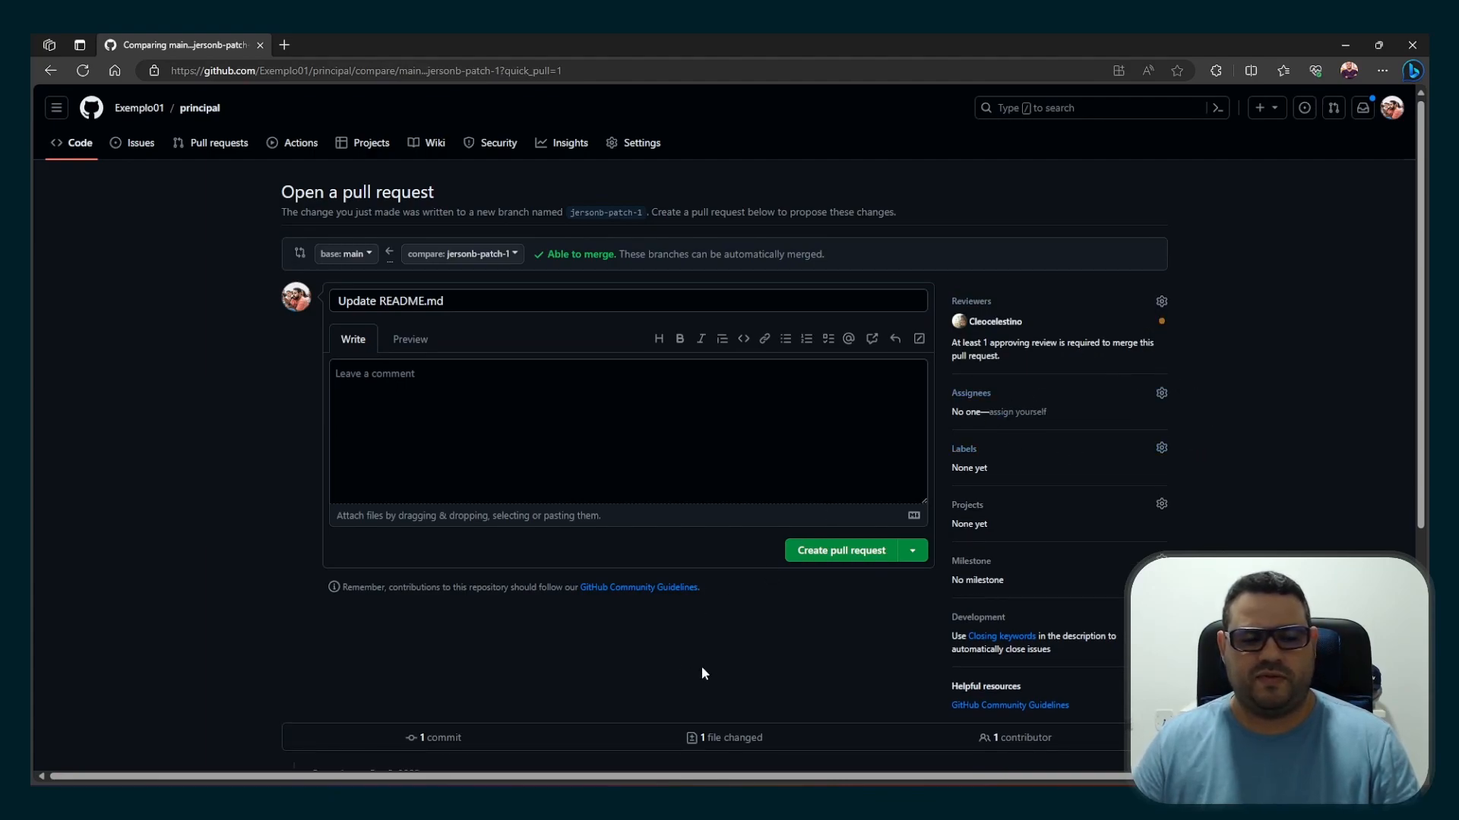
pyautogui.click(847, 559)
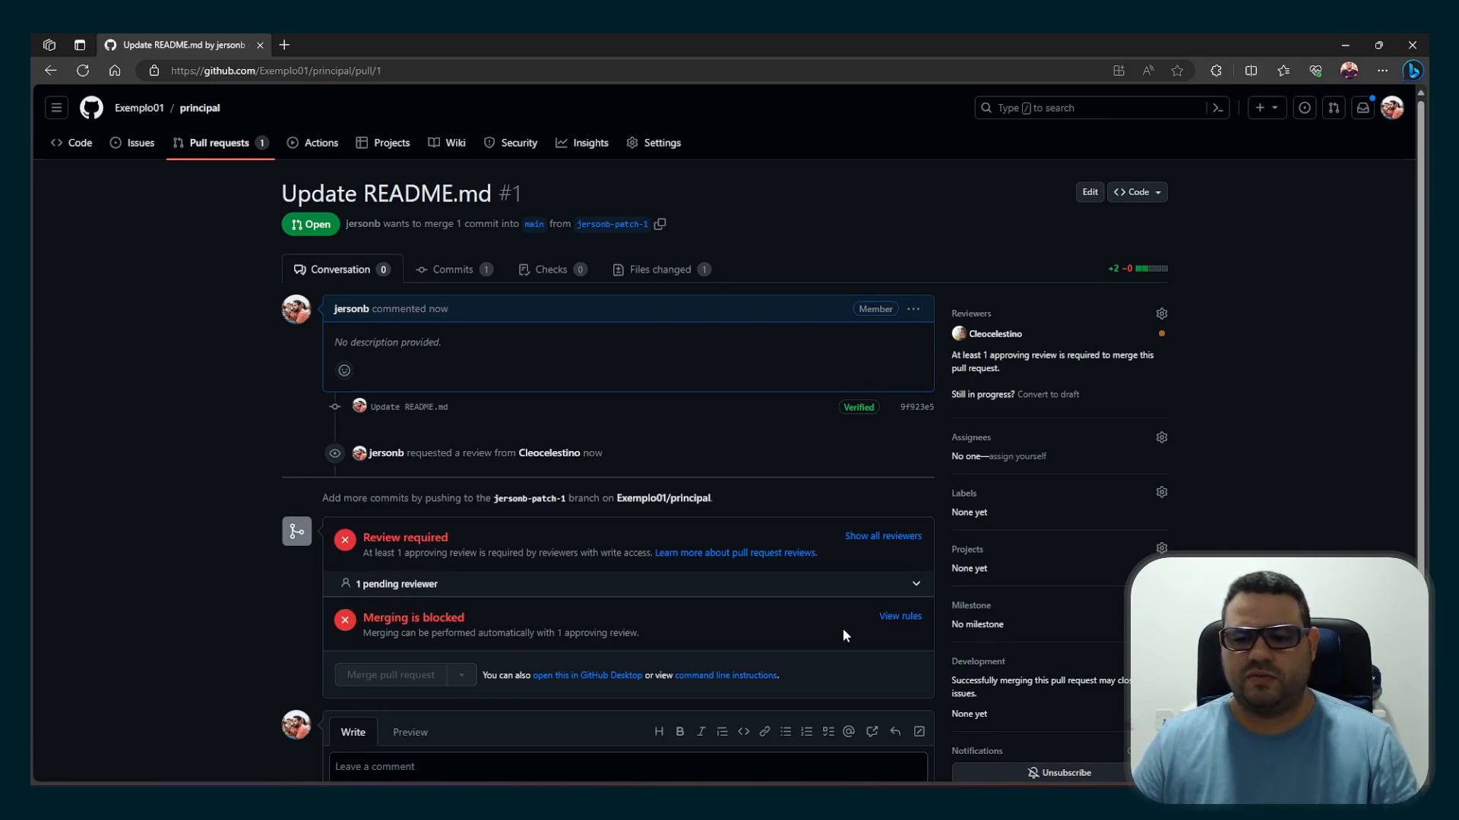
pyautogui.scroll(-3, 841, 382)
pyautogui.scroll(3, 840, 381)
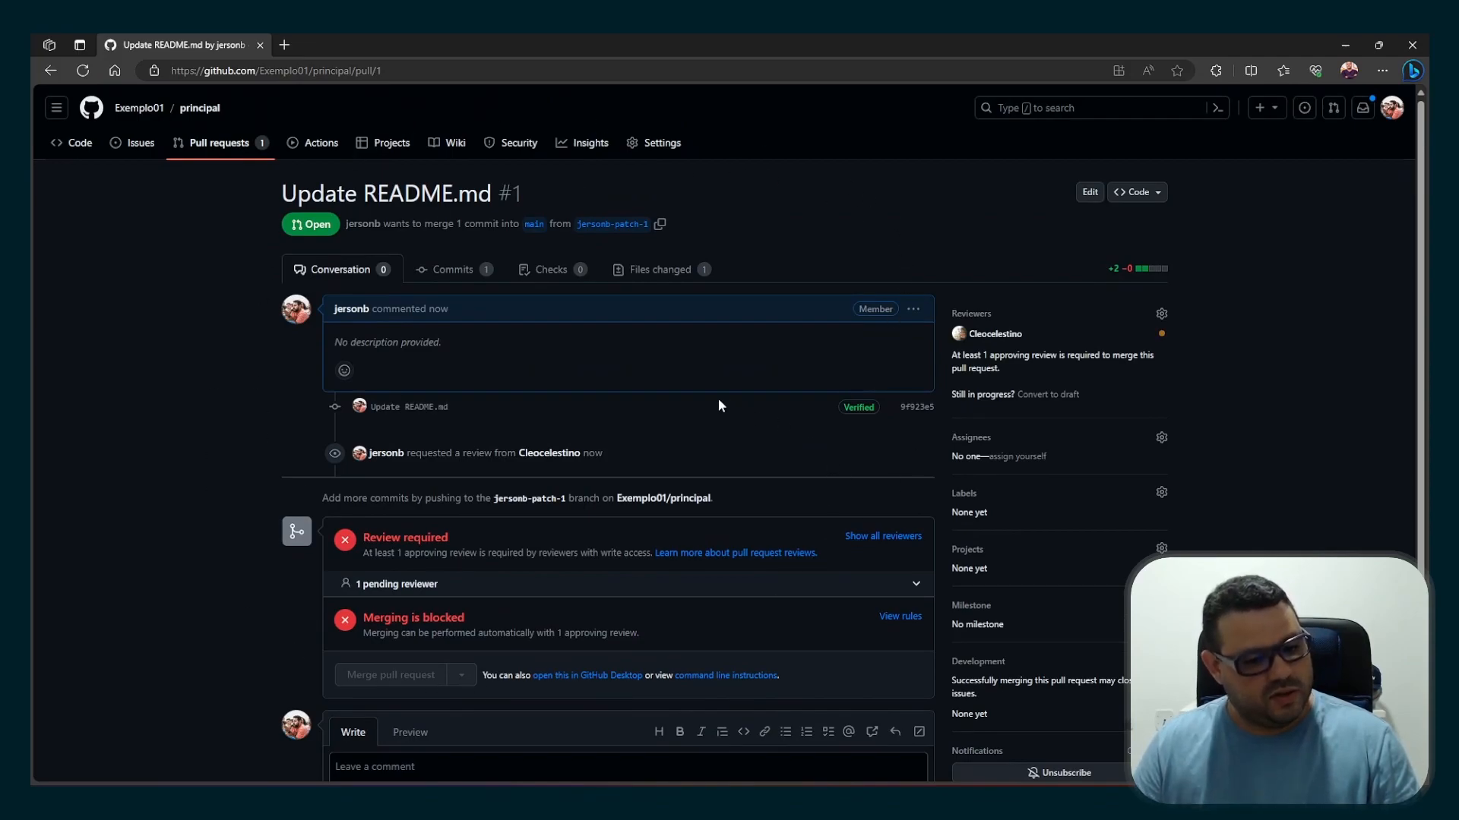
pyautogui.scroll(-2, 719, 400)
pyautogui.scroll(2, 719, 401)
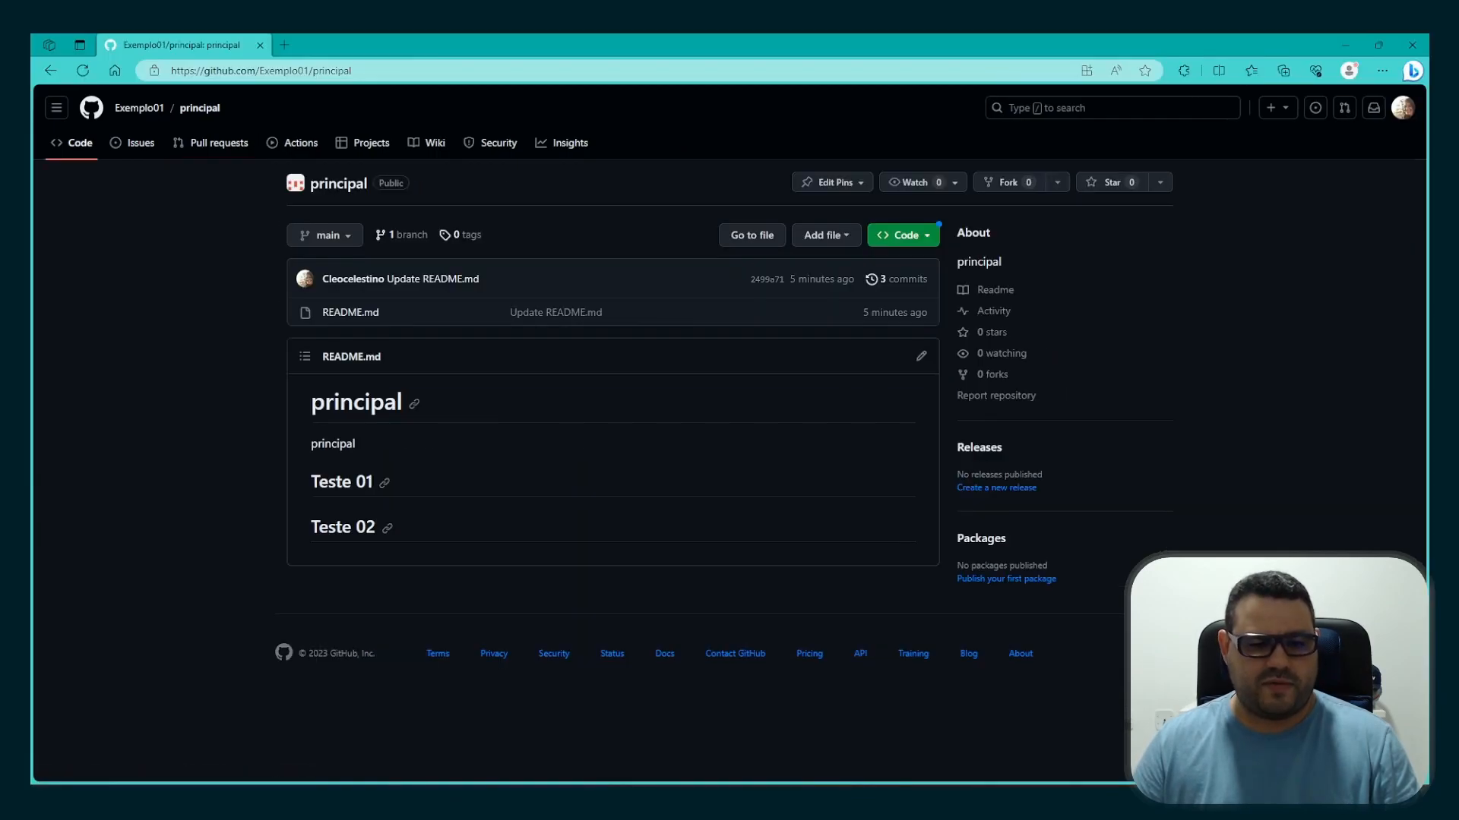
# In the reviewer account's browser window, open the "Update README.md" pull request in principal and start reviewing its changed files
pyautogui.click(196, 148)
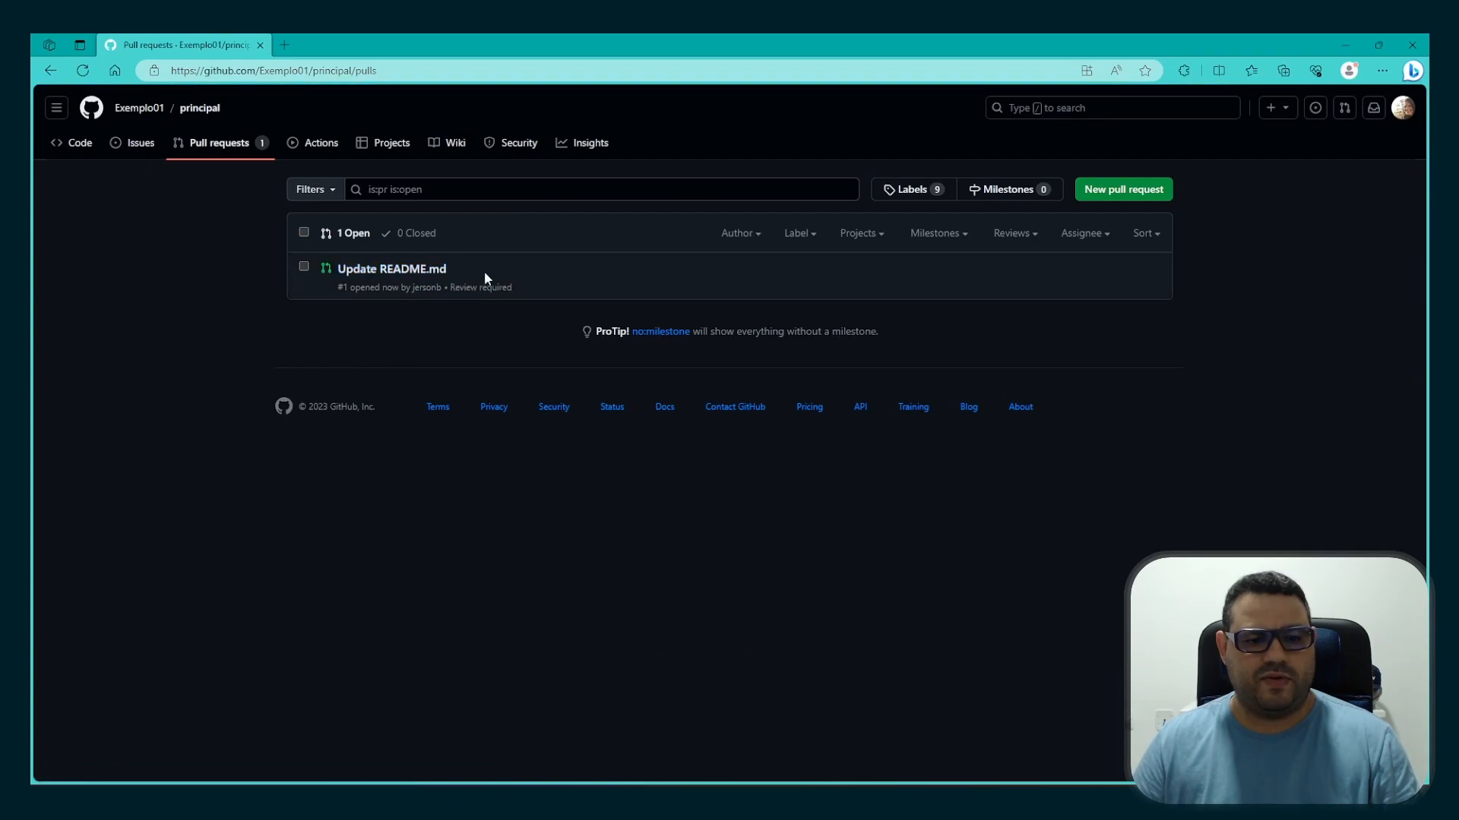
pyautogui.click(392, 275)
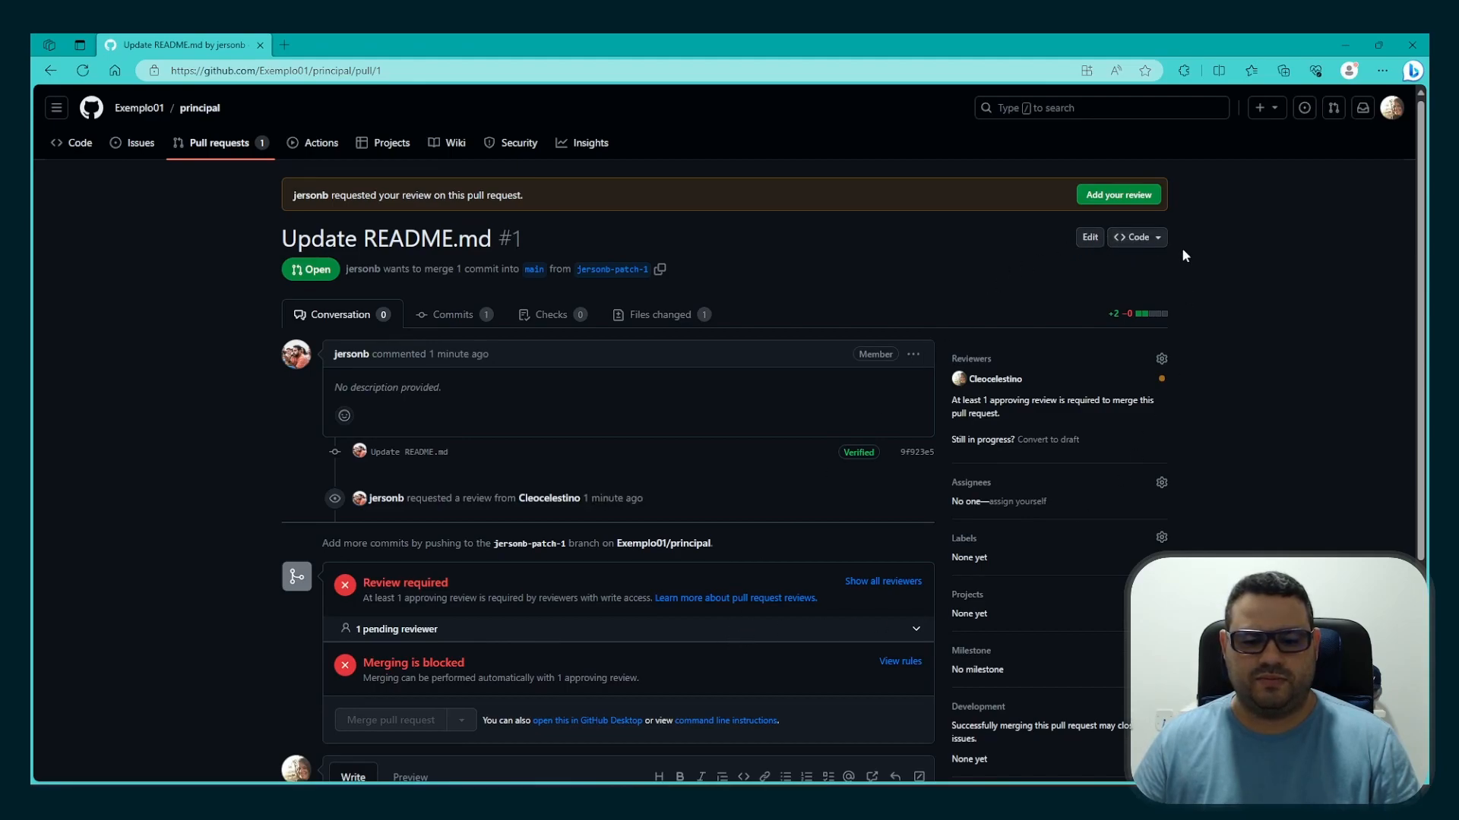
pyautogui.click(1135, 209)
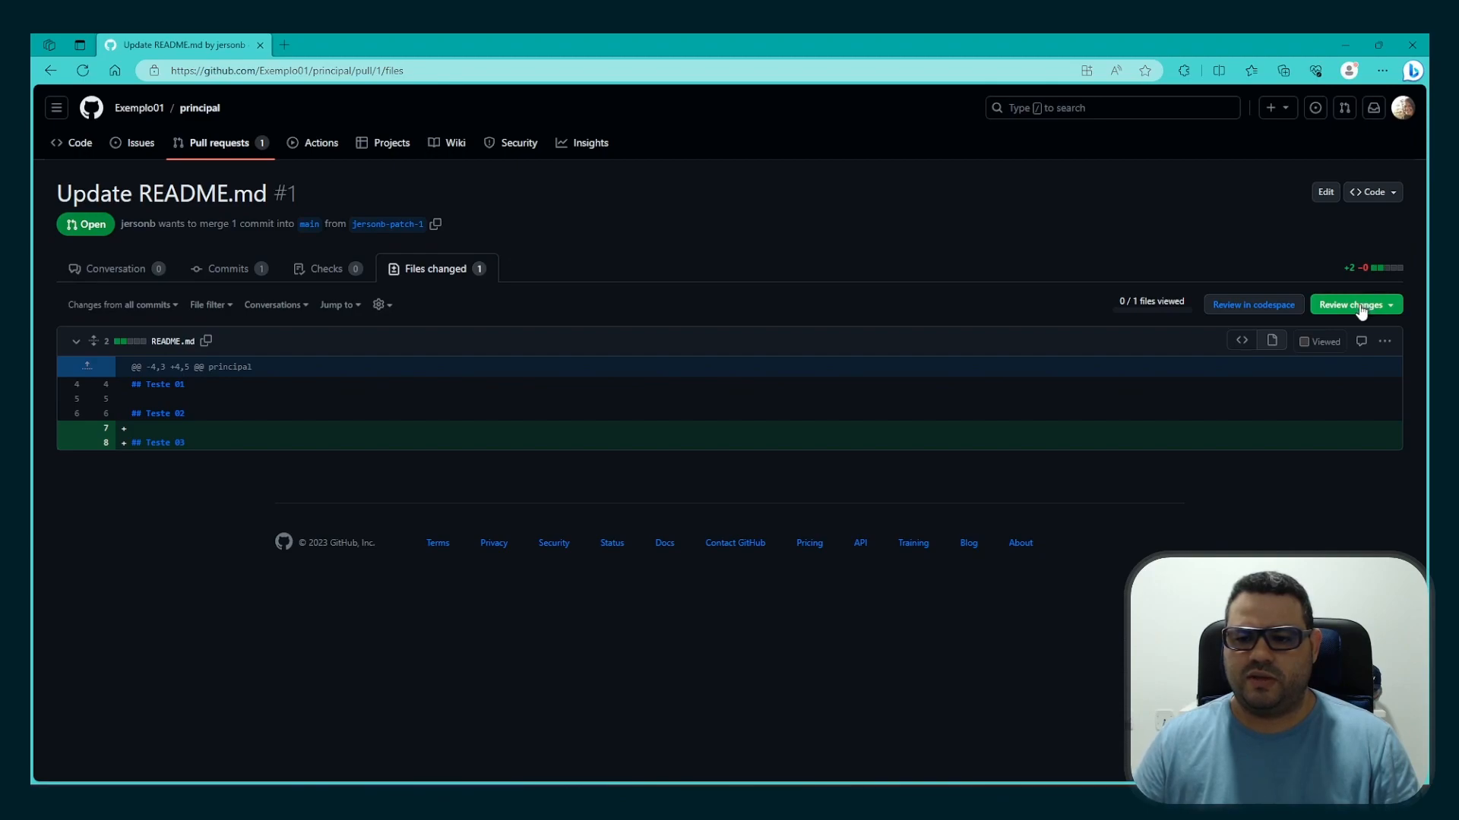
pyautogui.click(1304, 342)
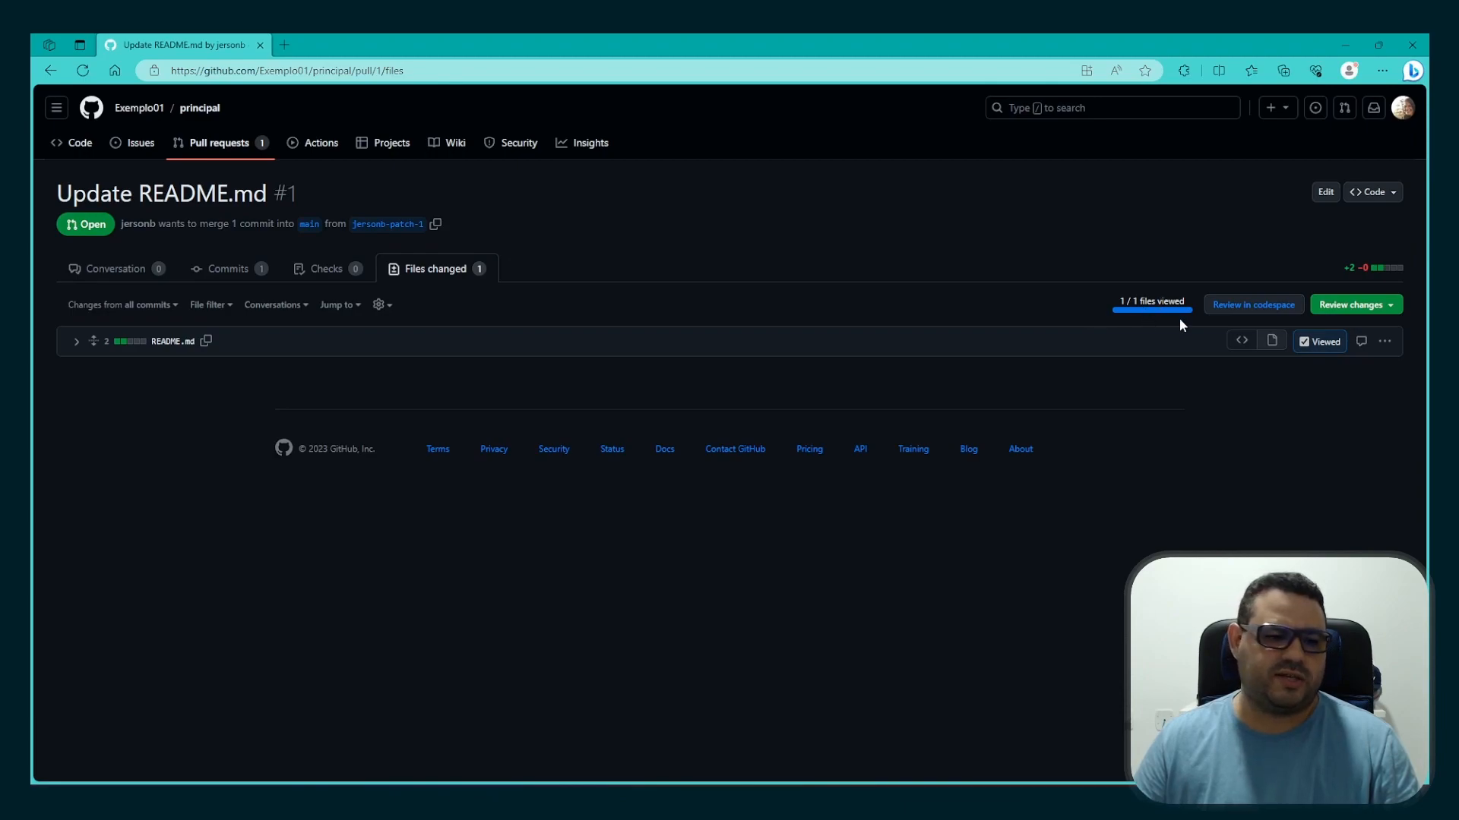
pyautogui.click(1304, 343)
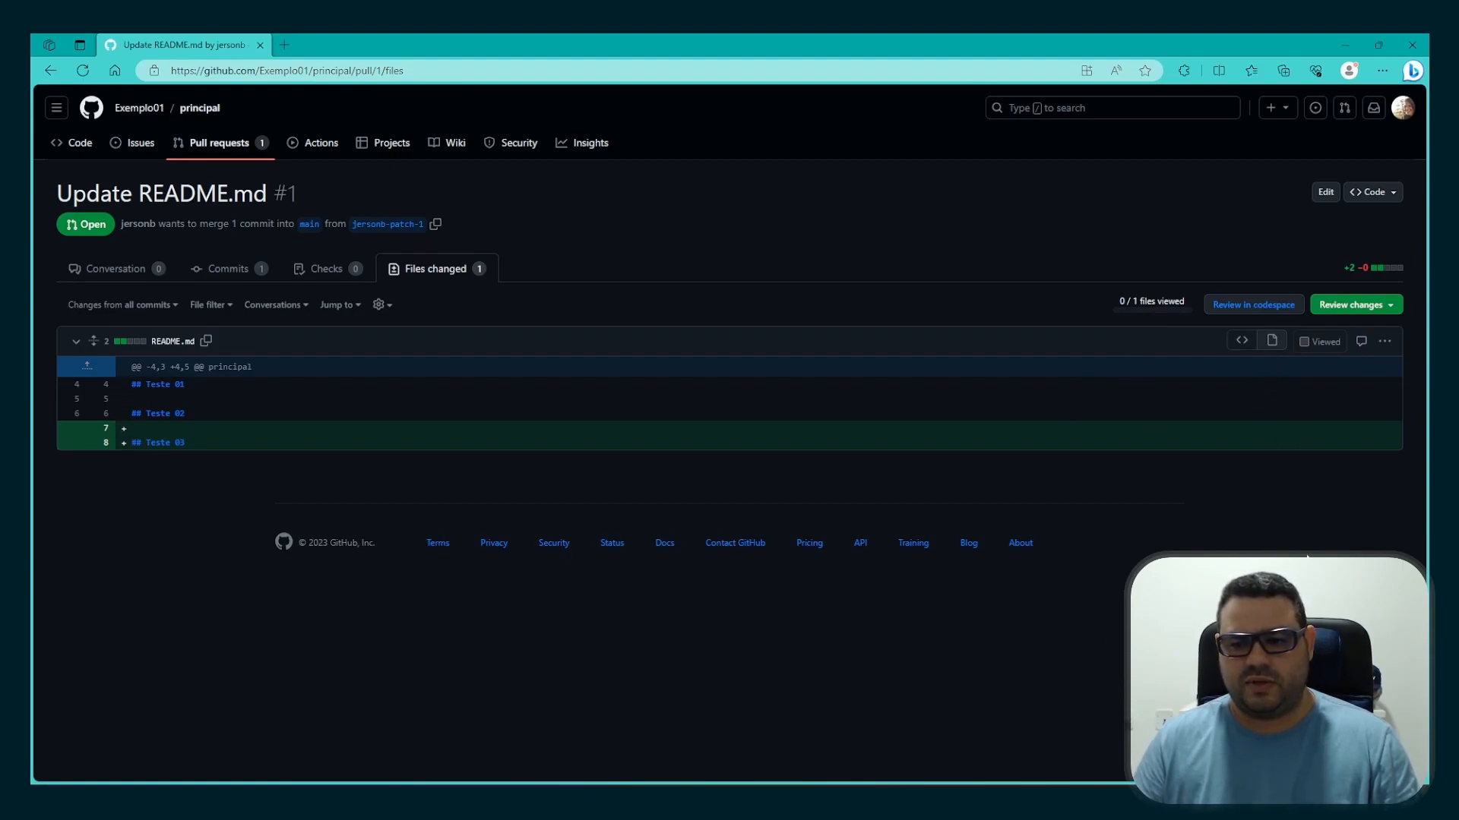
pyautogui.click(1305, 342)
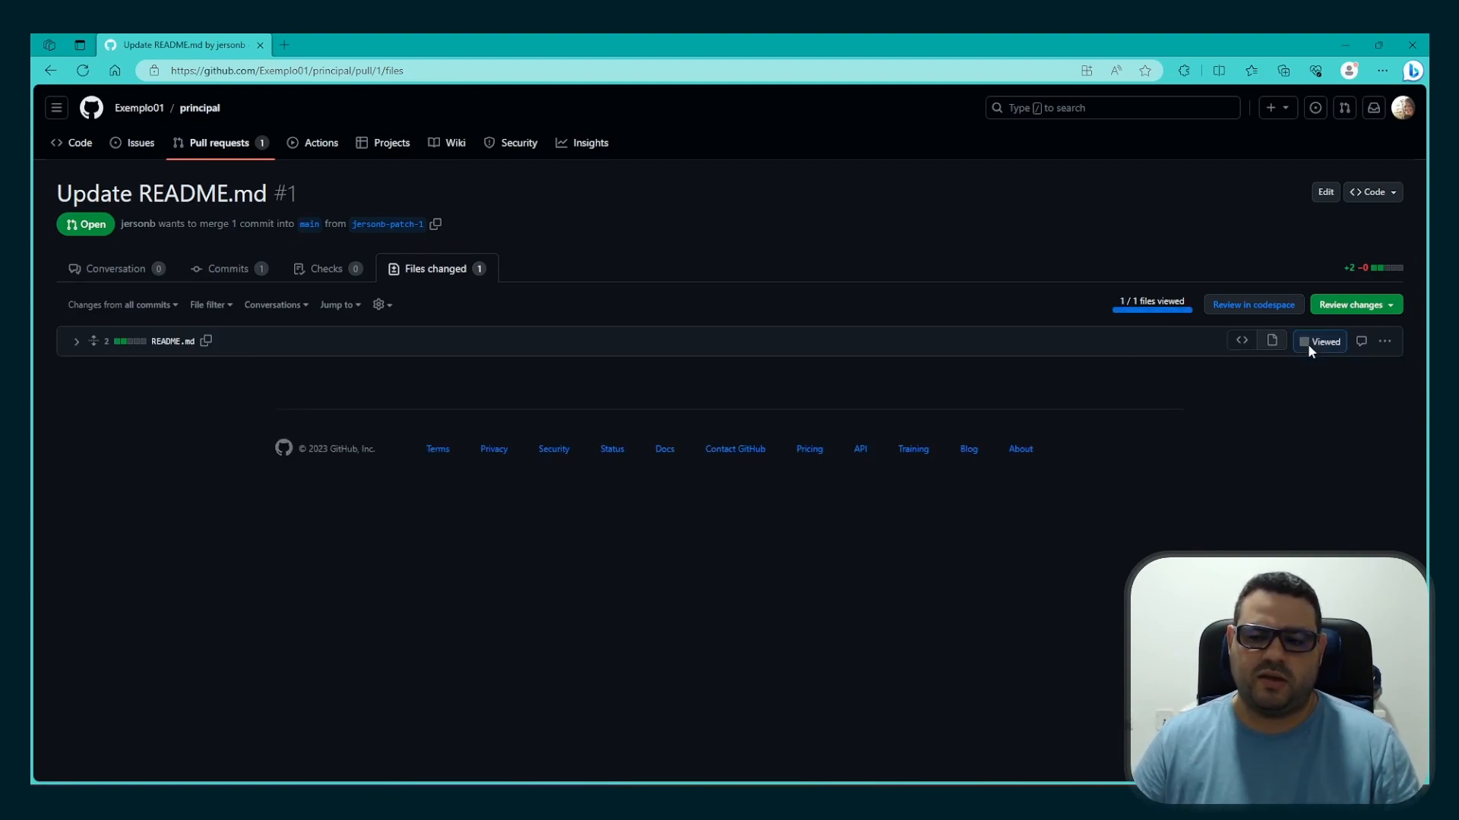
pyautogui.click(1352, 305)
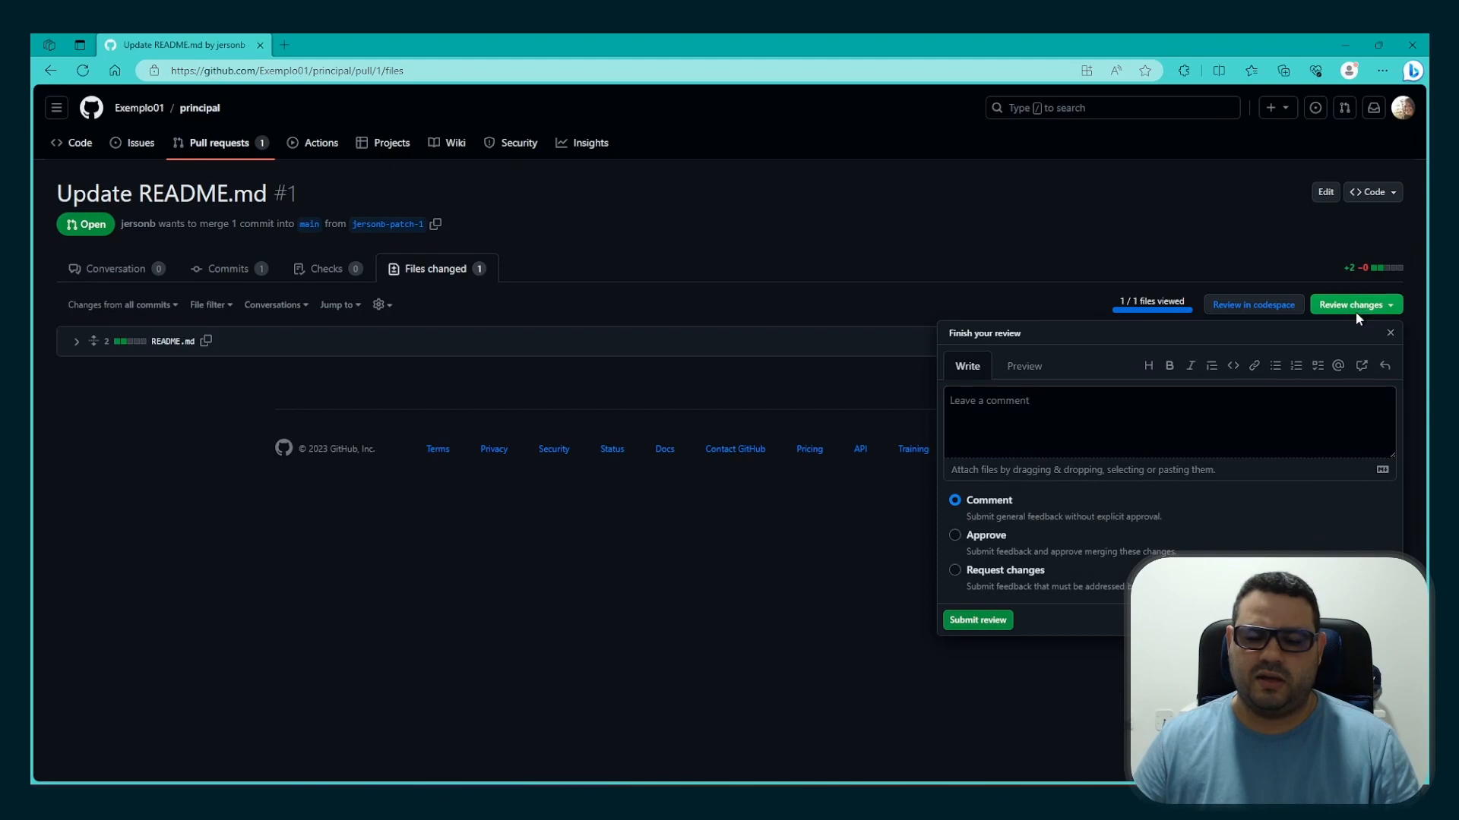
pyautogui.click(1355, 312)
pyautogui.click(1314, 343)
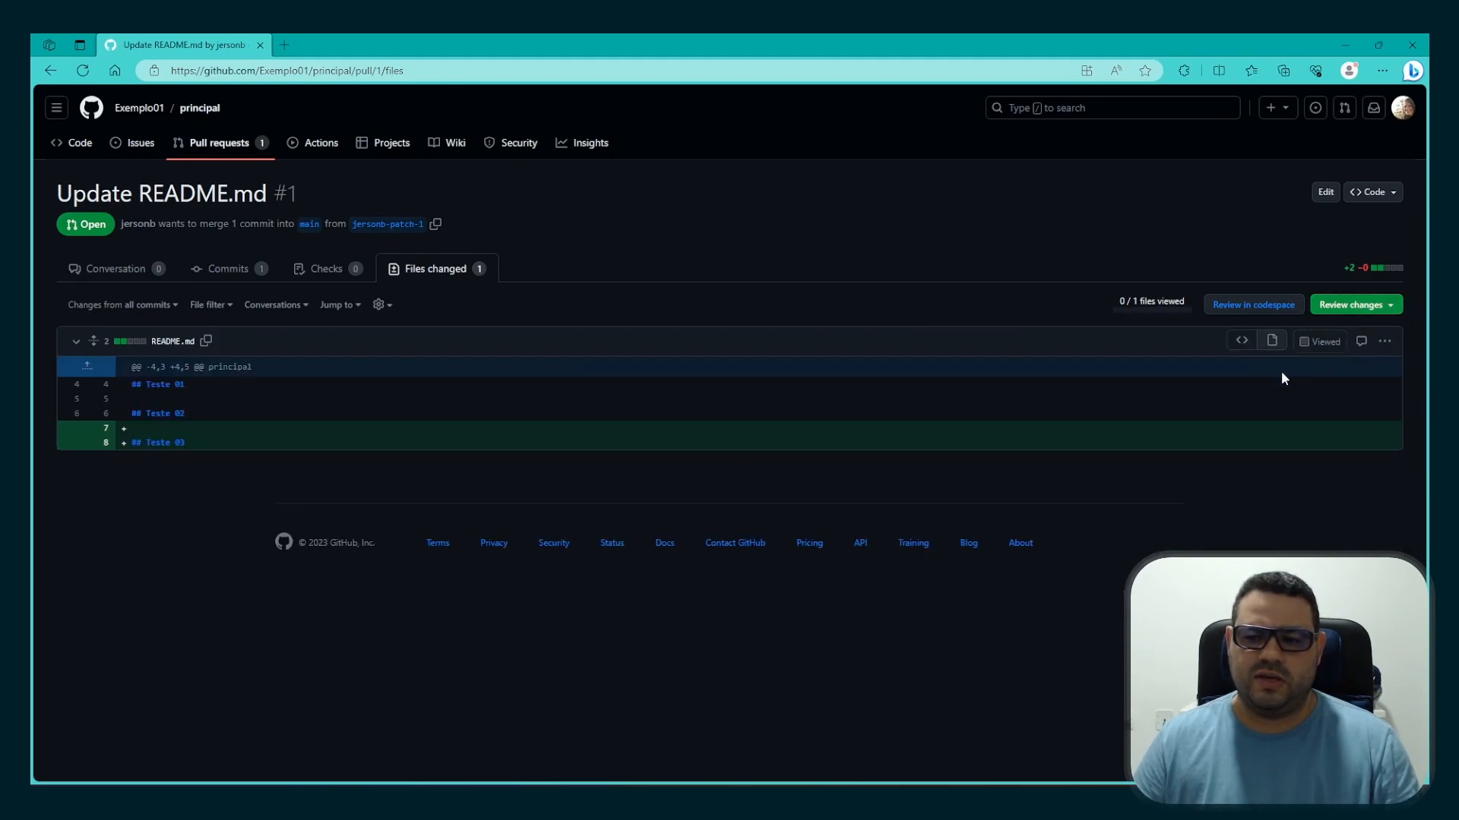
pyautogui.click(1360, 306)
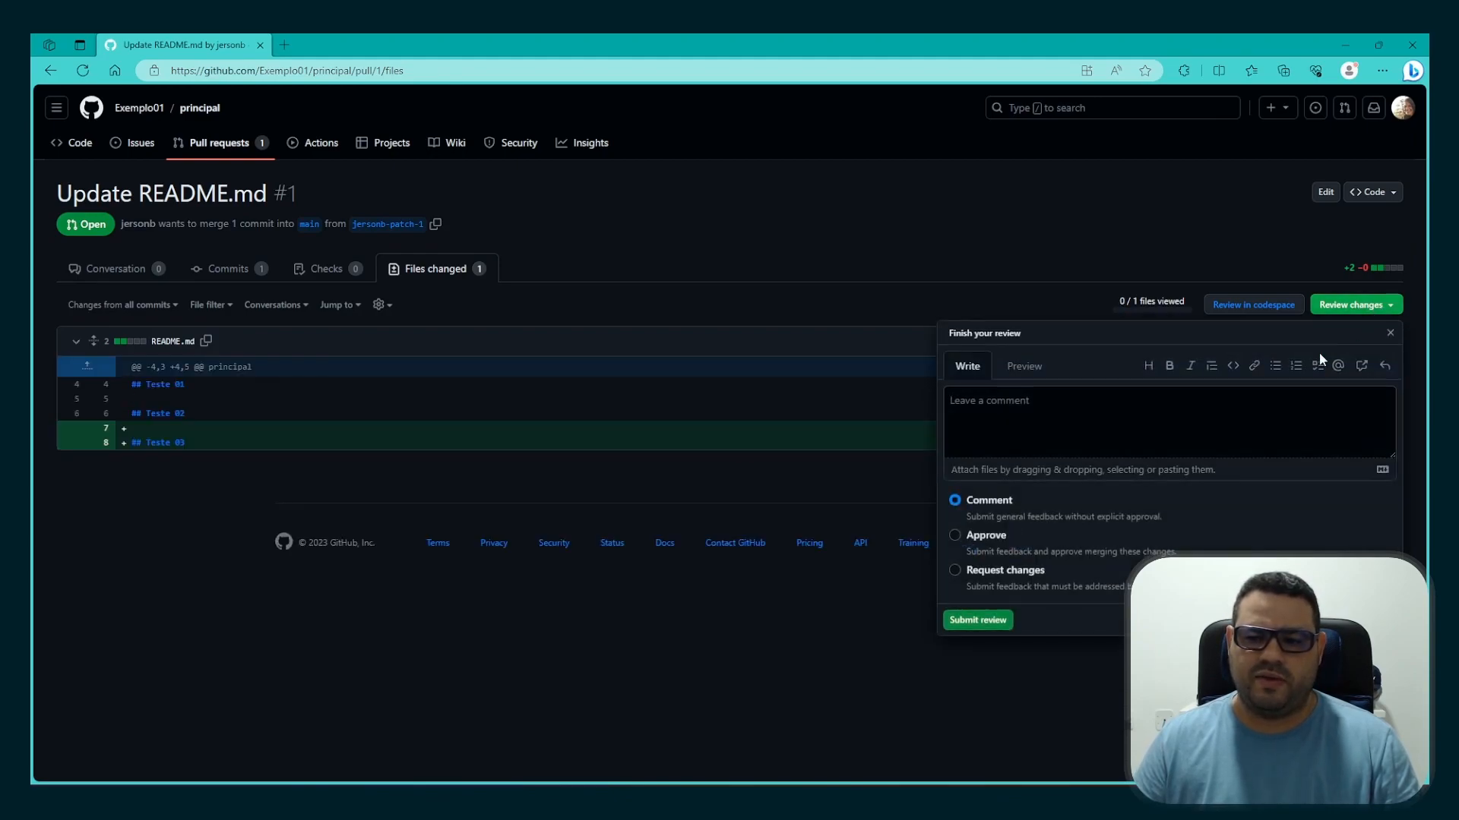
pyautogui.click(952, 537)
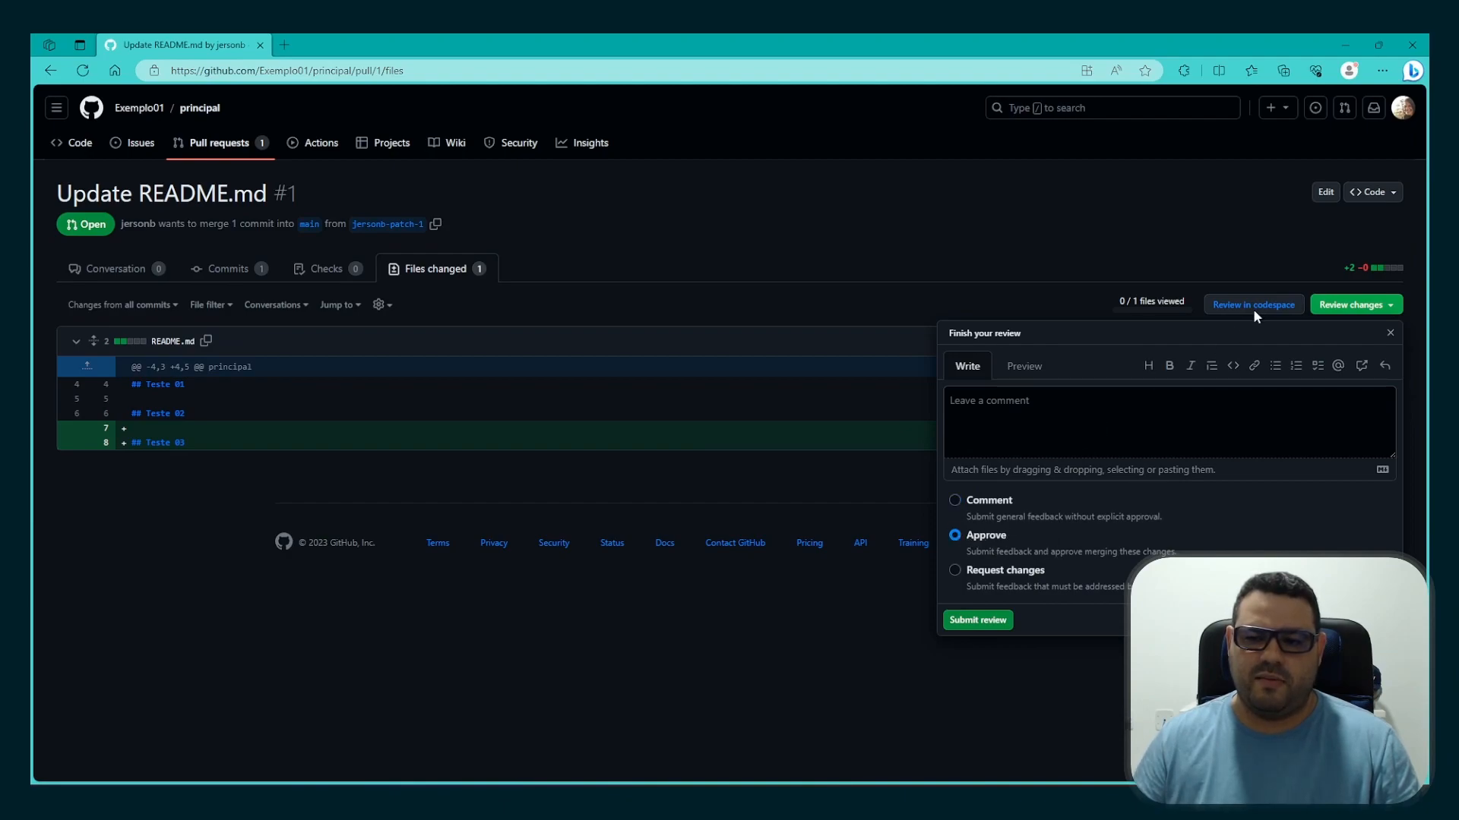
pyautogui.click(847, 535)
# Mark README.md as viewed and submit a review of the pull request with the Approve option
pyautogui.click(1310, 343)
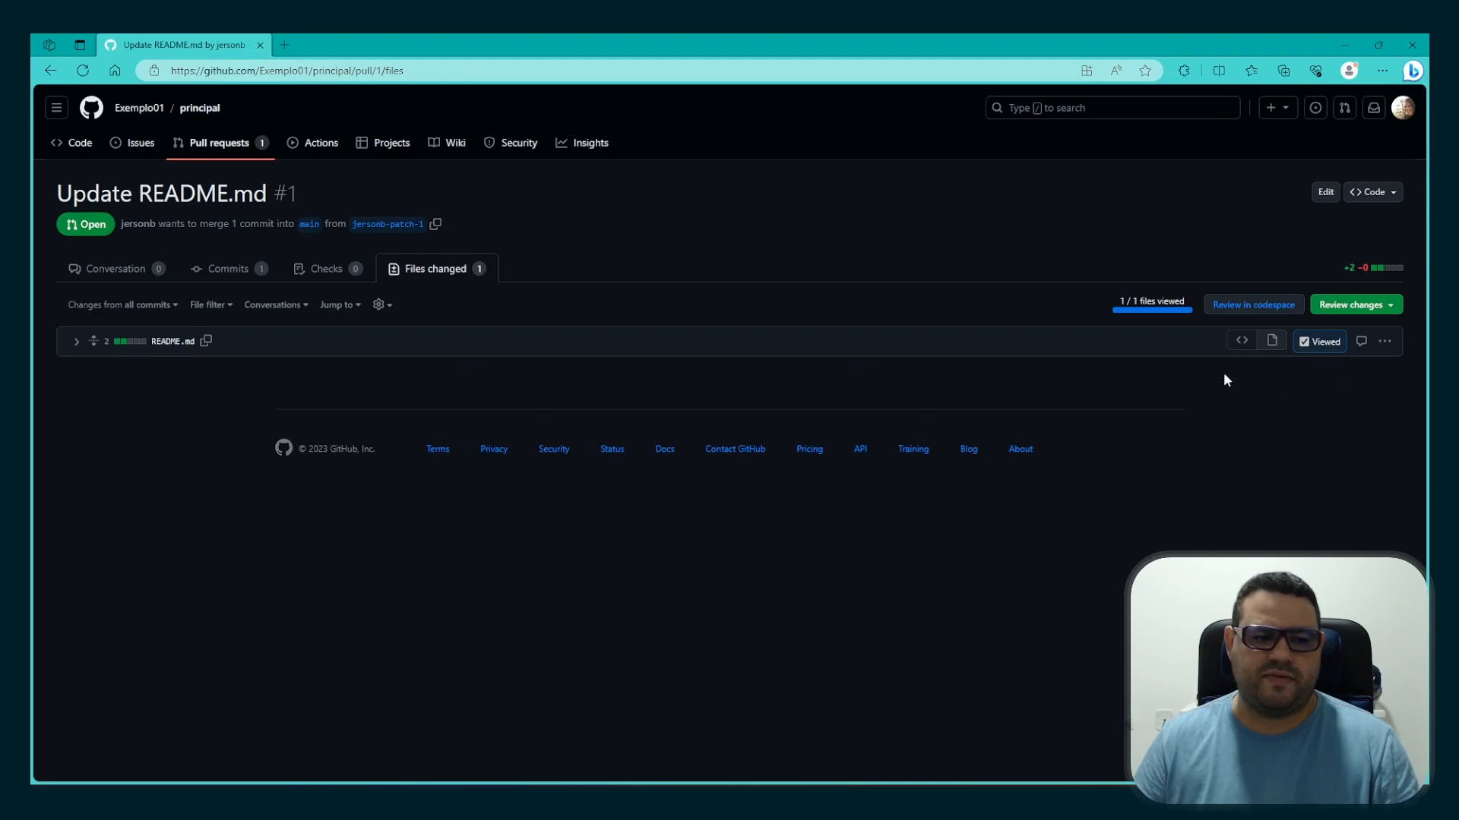
pyautogui.click(1360, 306)
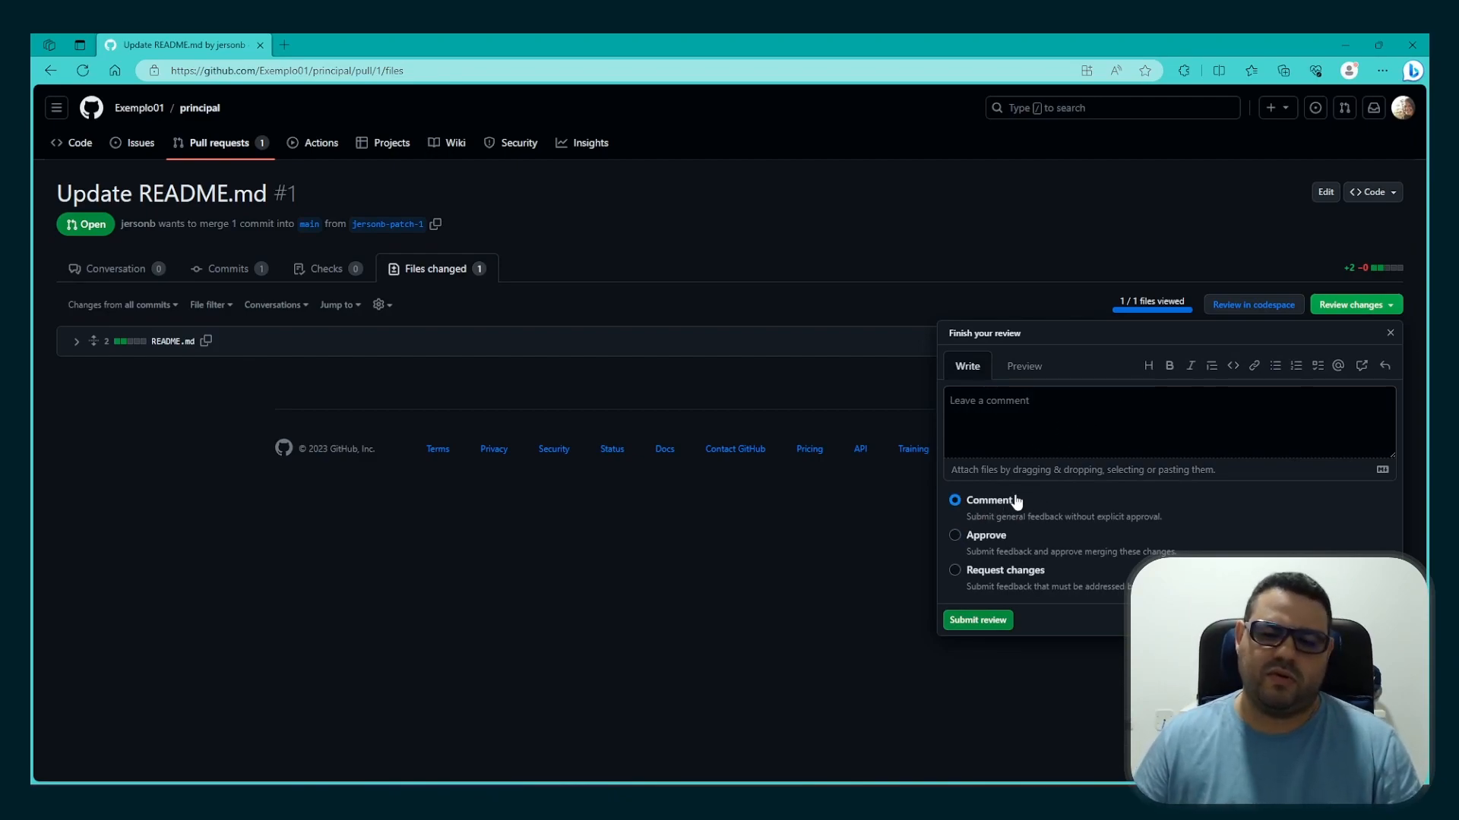
pyautogui.click(1003, 539)
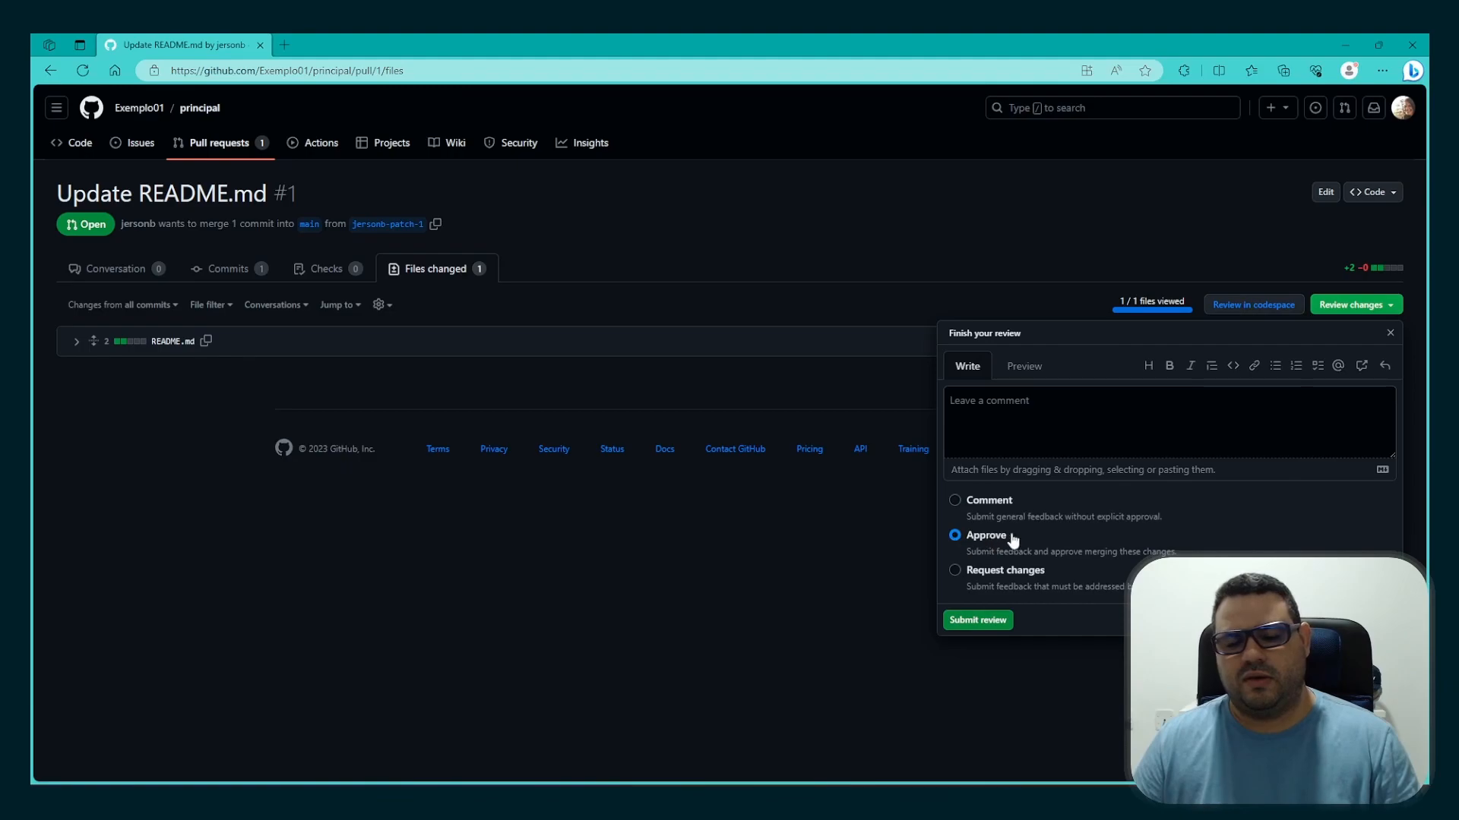
pyautogui.click(961, 623)
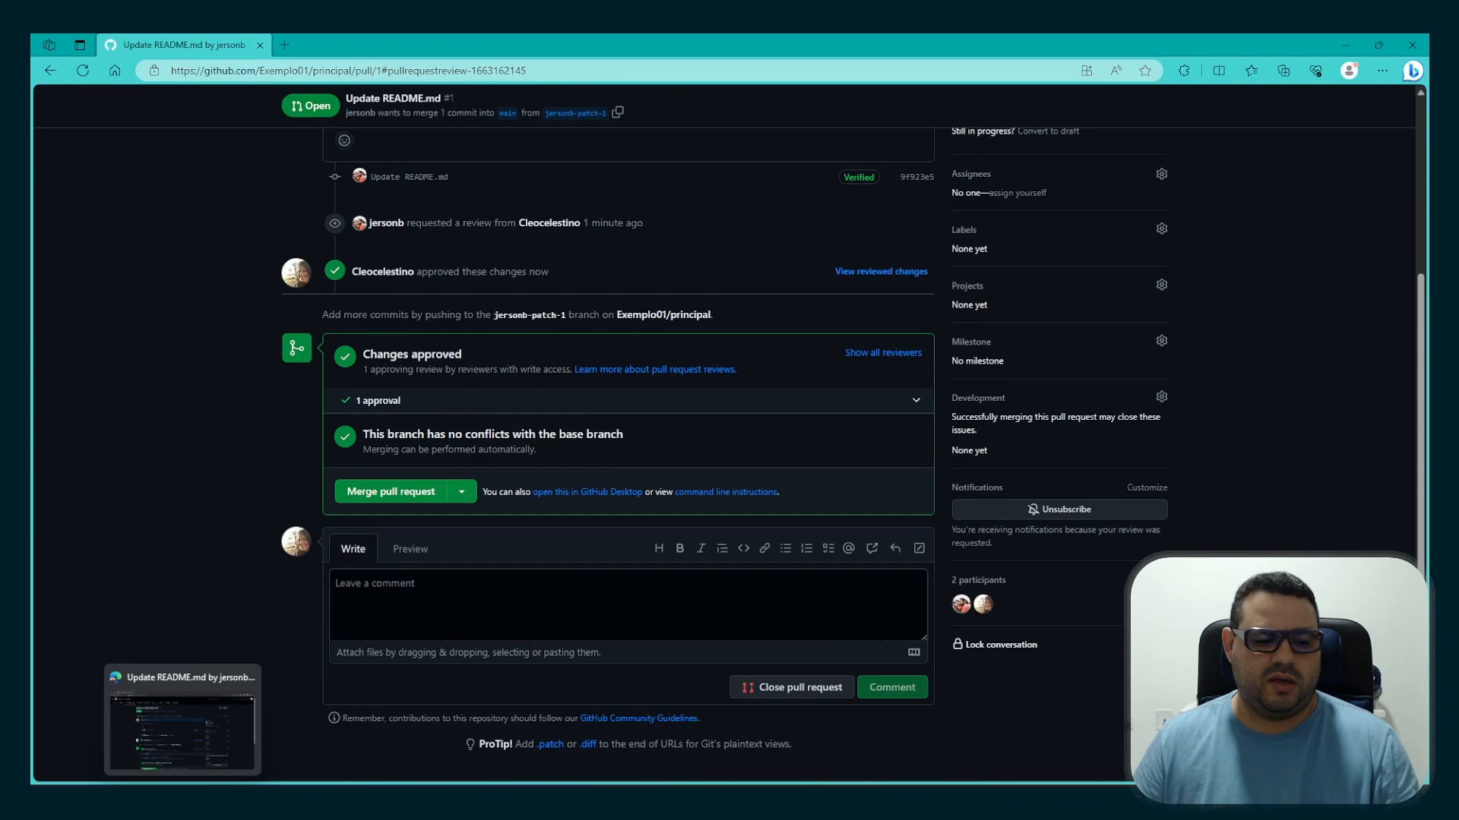
# Switch back to the pull request author's browser window and merge the approved "Update README.md" pull request into main
pyautogui.click(182, 803)
pyautogui.scroll(-3, 667, 526)
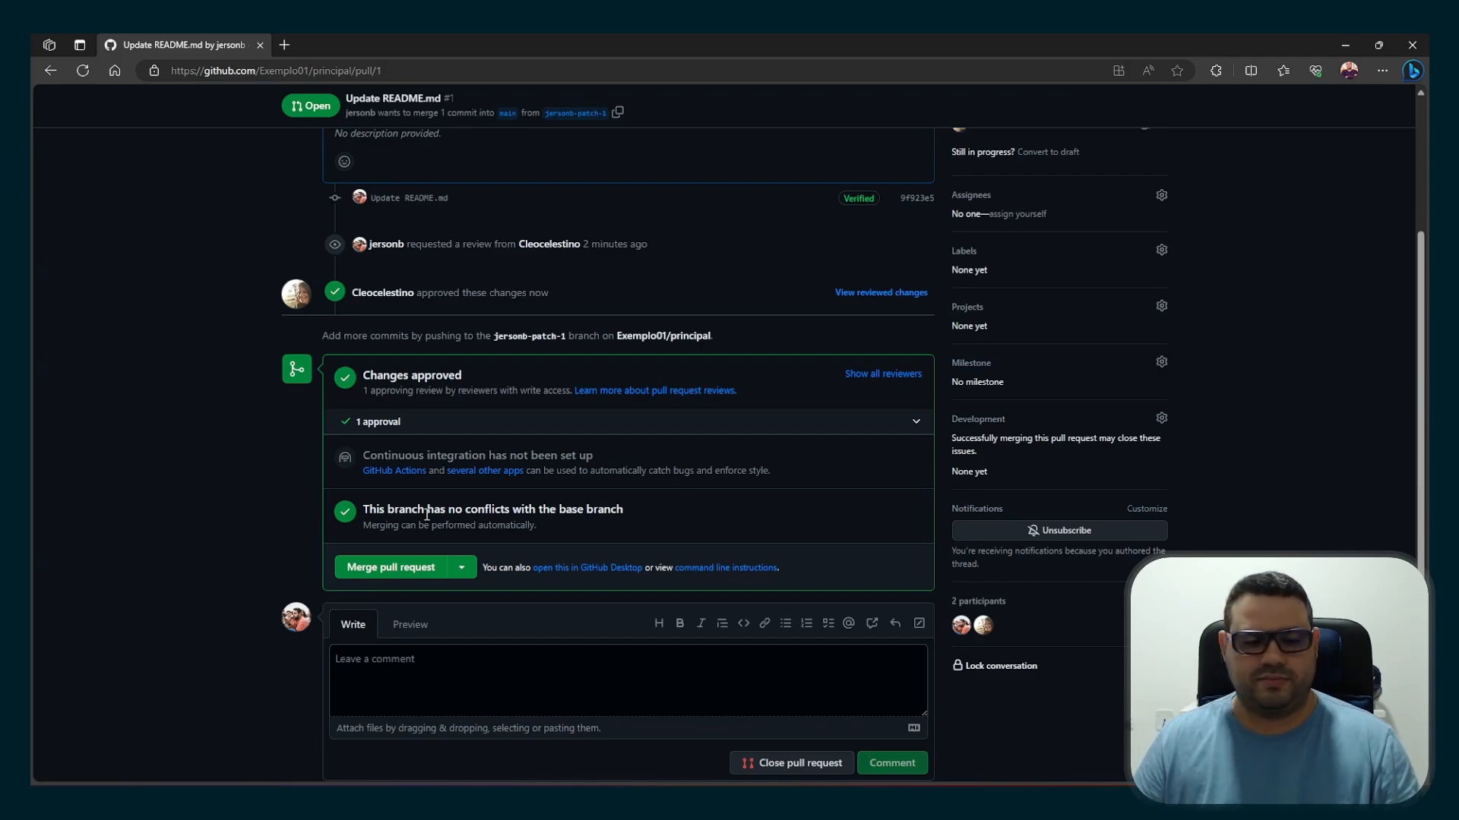
pyautogui.click(378, 579)
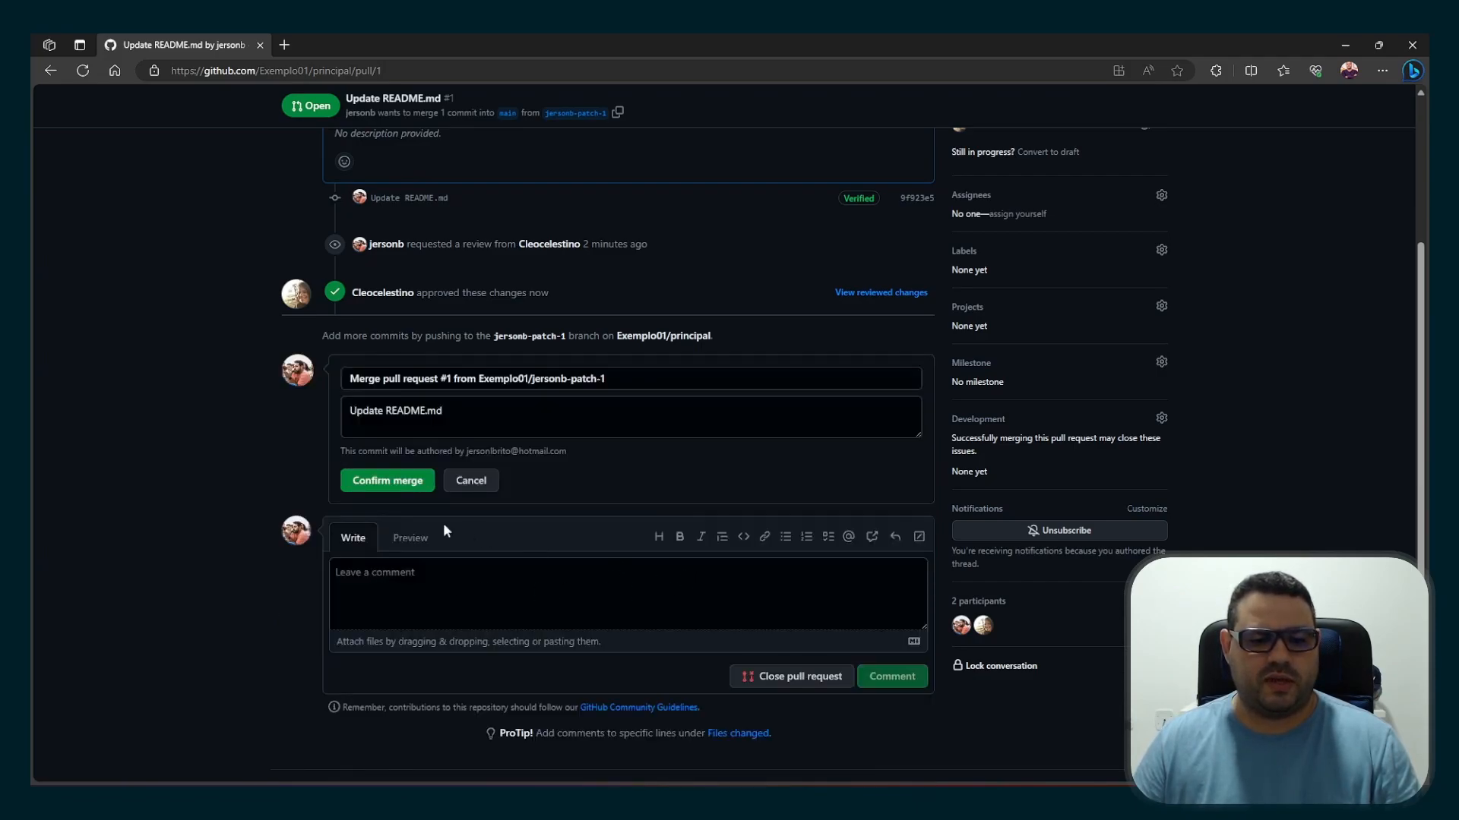
pyautogui.click(391, 490)
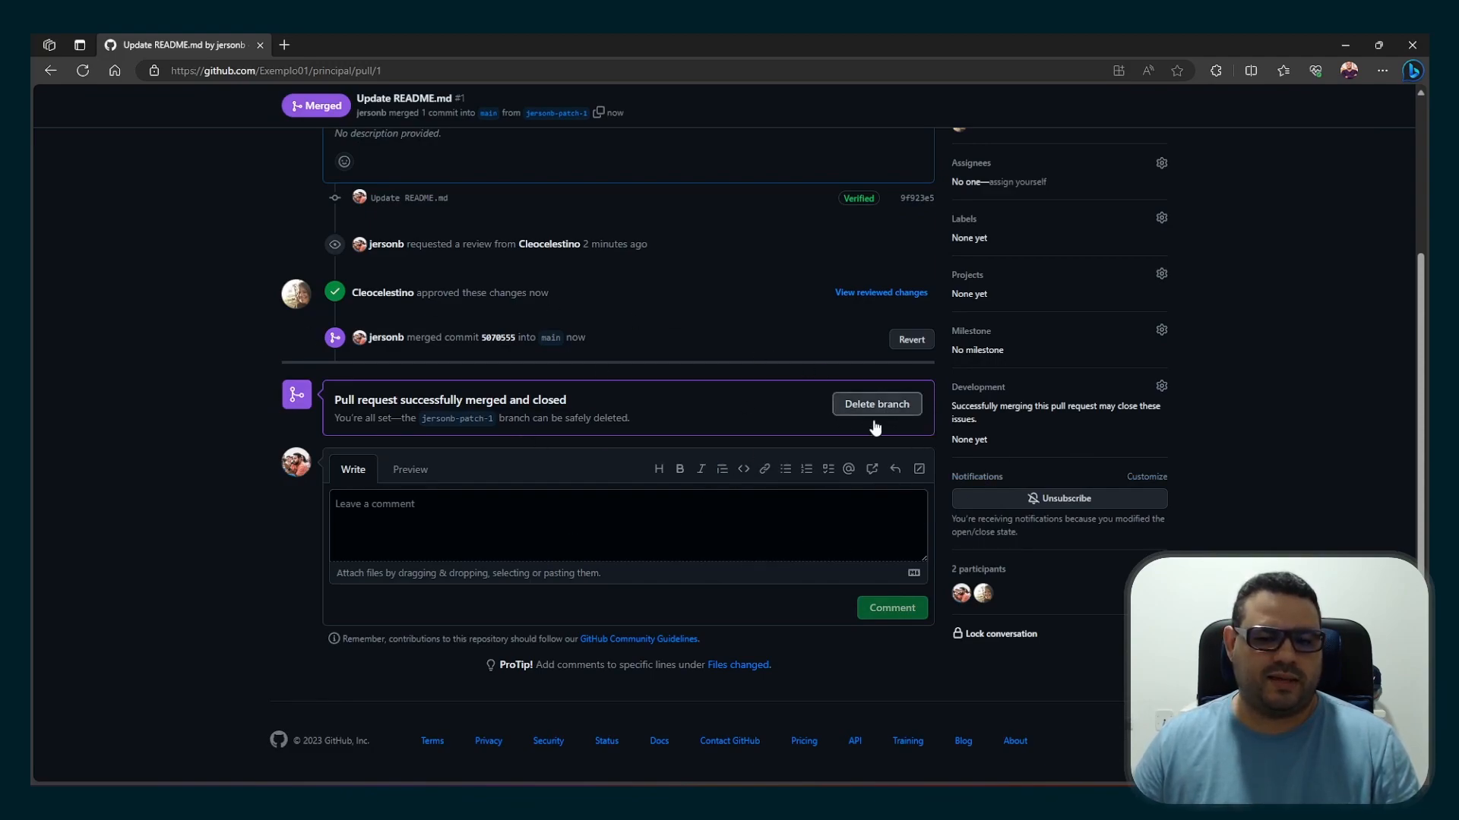
# Delete the merged patch branch, then check the README and the remaining branches on principal's code page
pyautogui.click(901, 410)
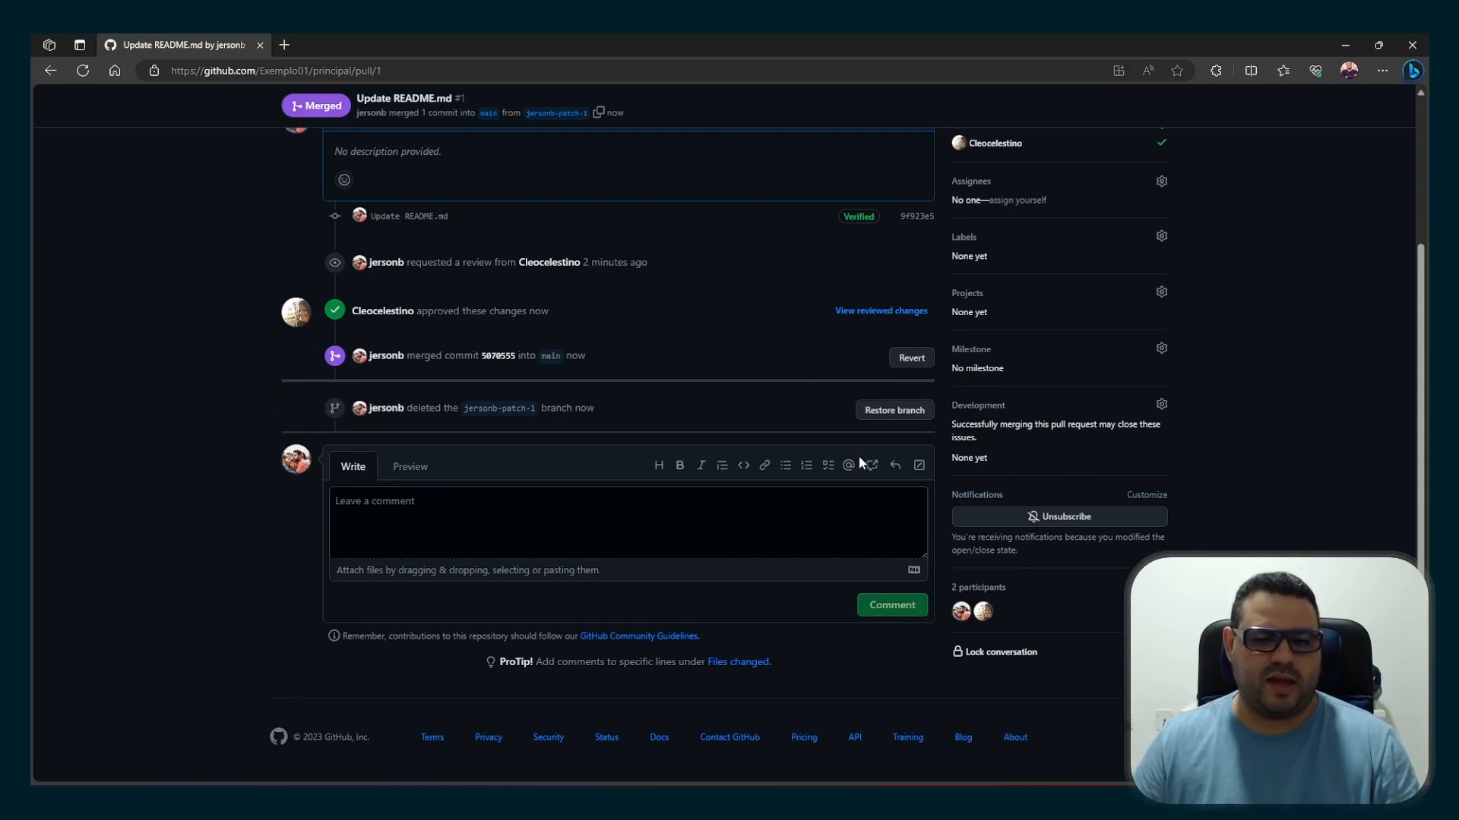
pyautogui.scroll(3, 635, 525)
pyautogui.scroll(1, 635, 524)
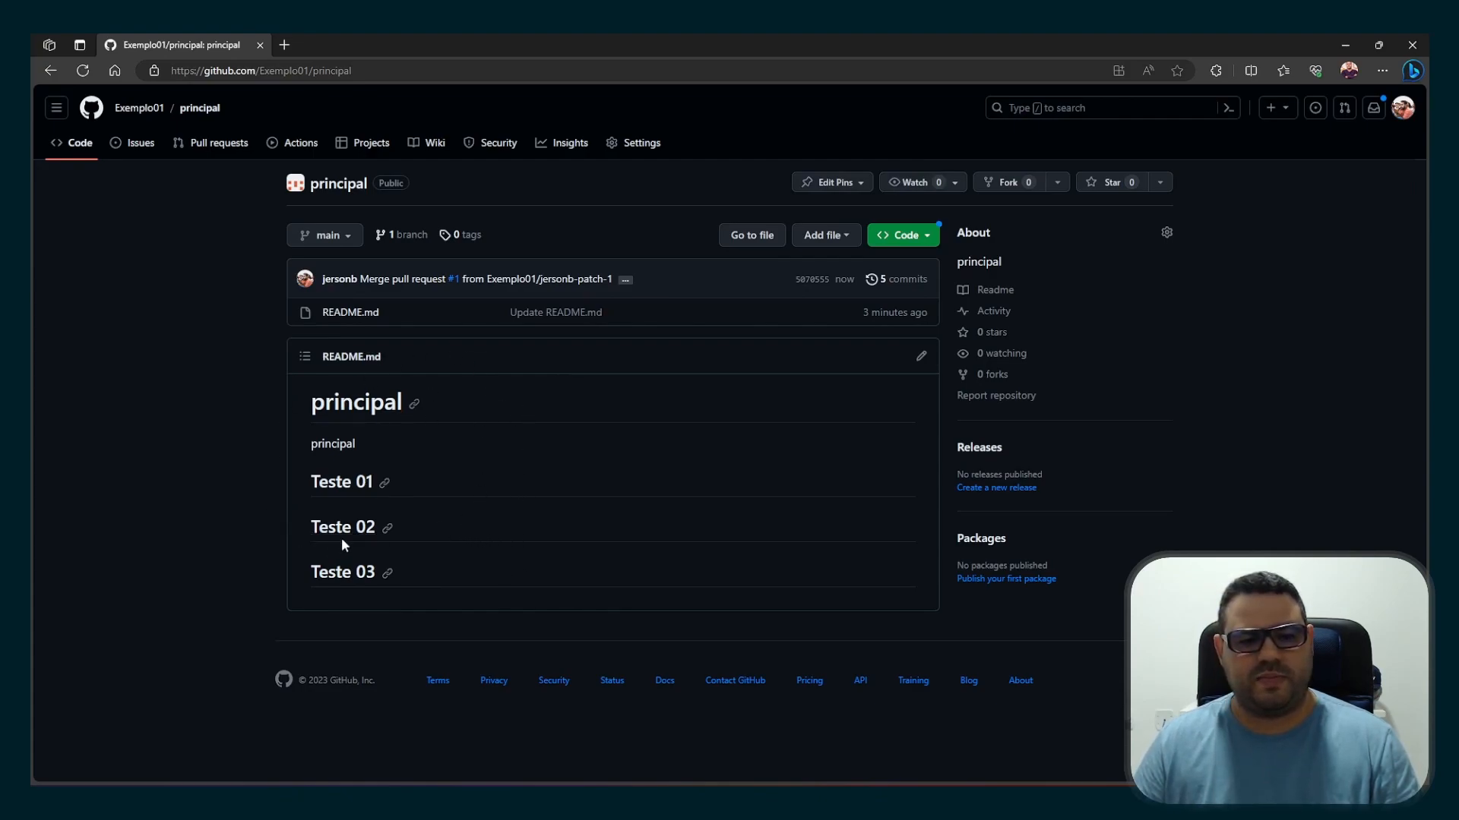
pyautogui.click(339, 240)
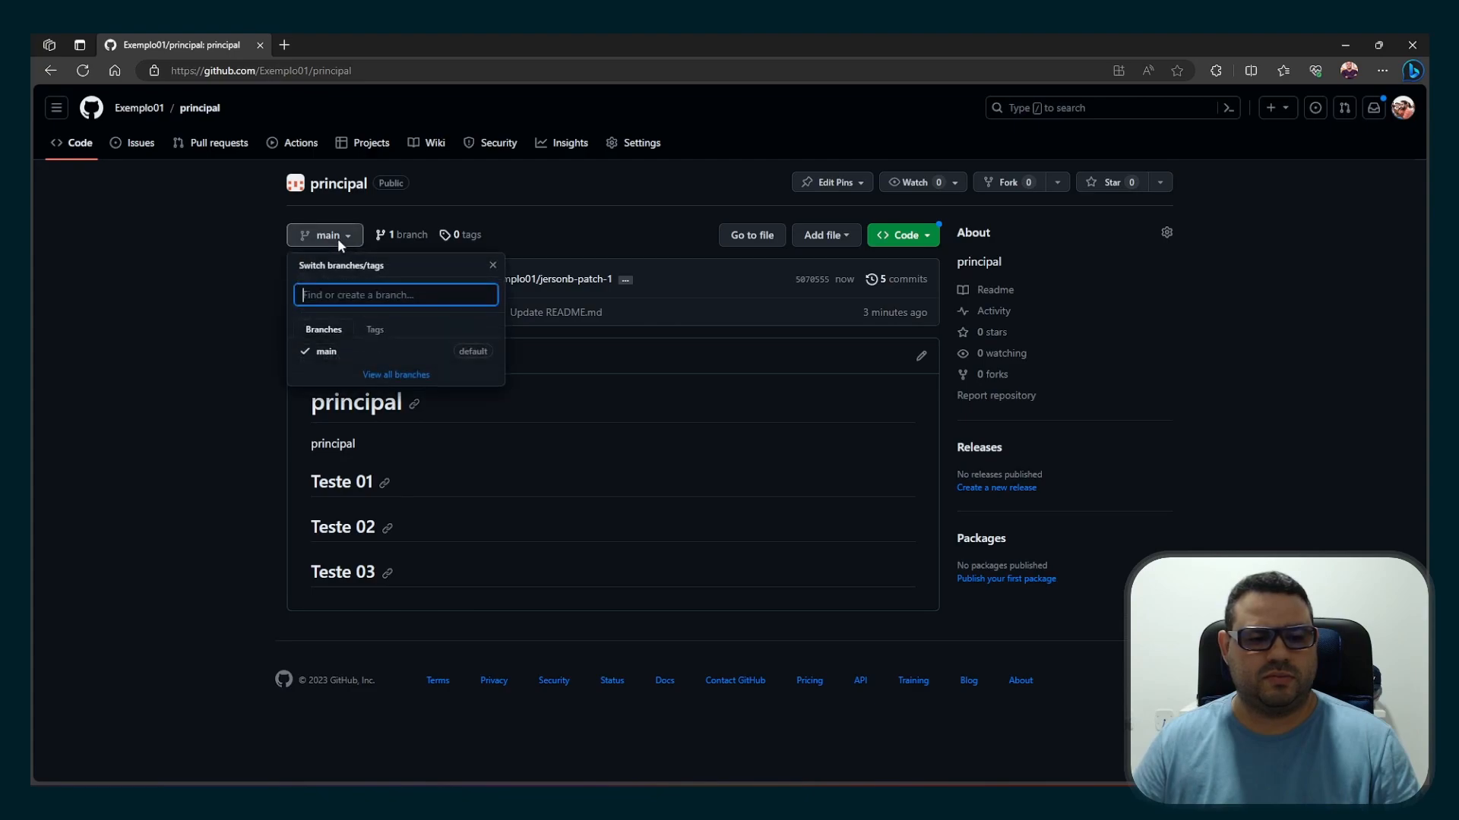
pyautogui.click(185, 492)
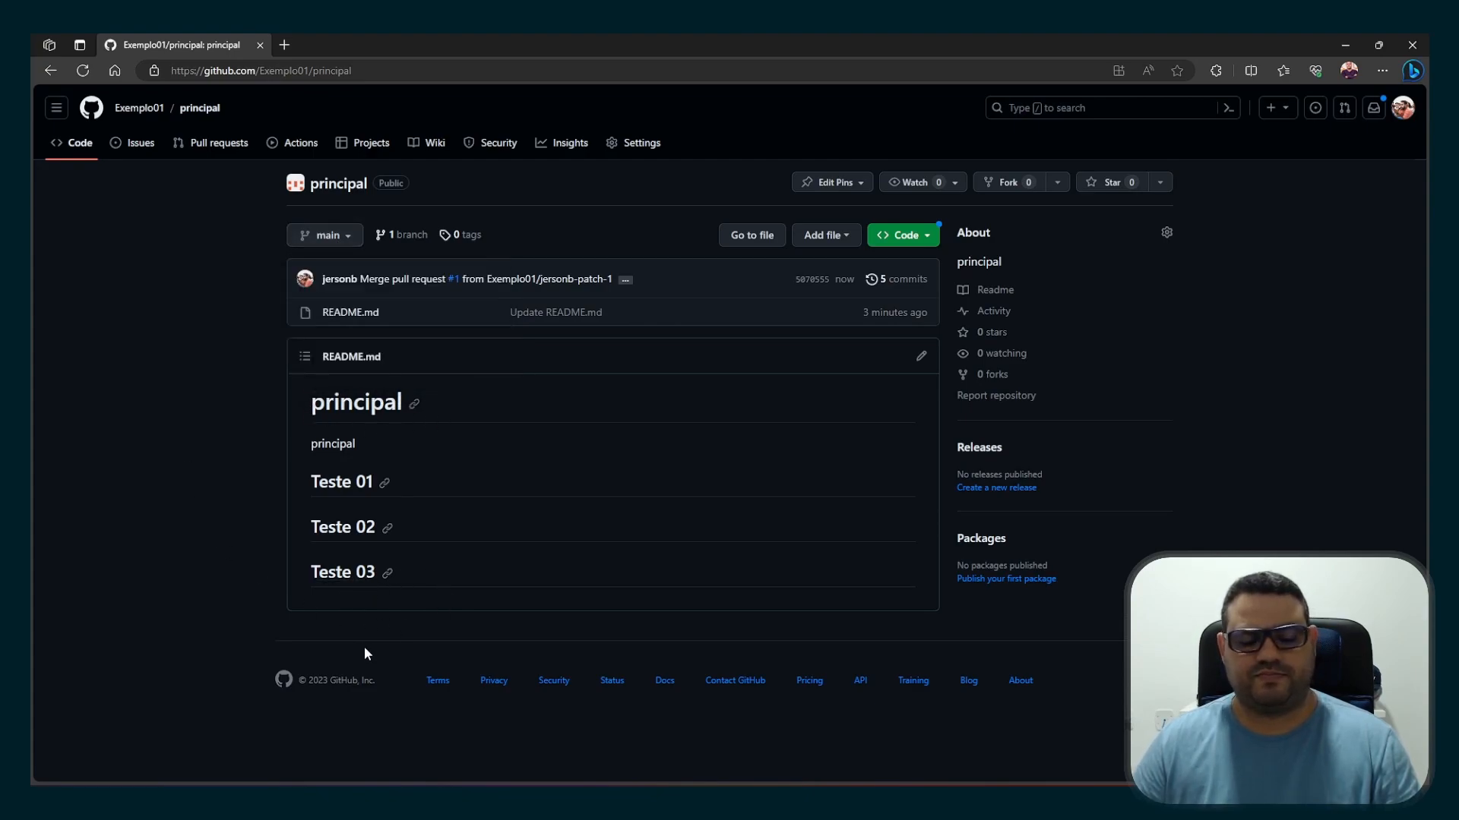
# In the administrator's browser window, enable Restrict creations and Restrict updates in the "não sobe pra main" ruleset and save the changes
pyautogui.moveTo(278, 797)
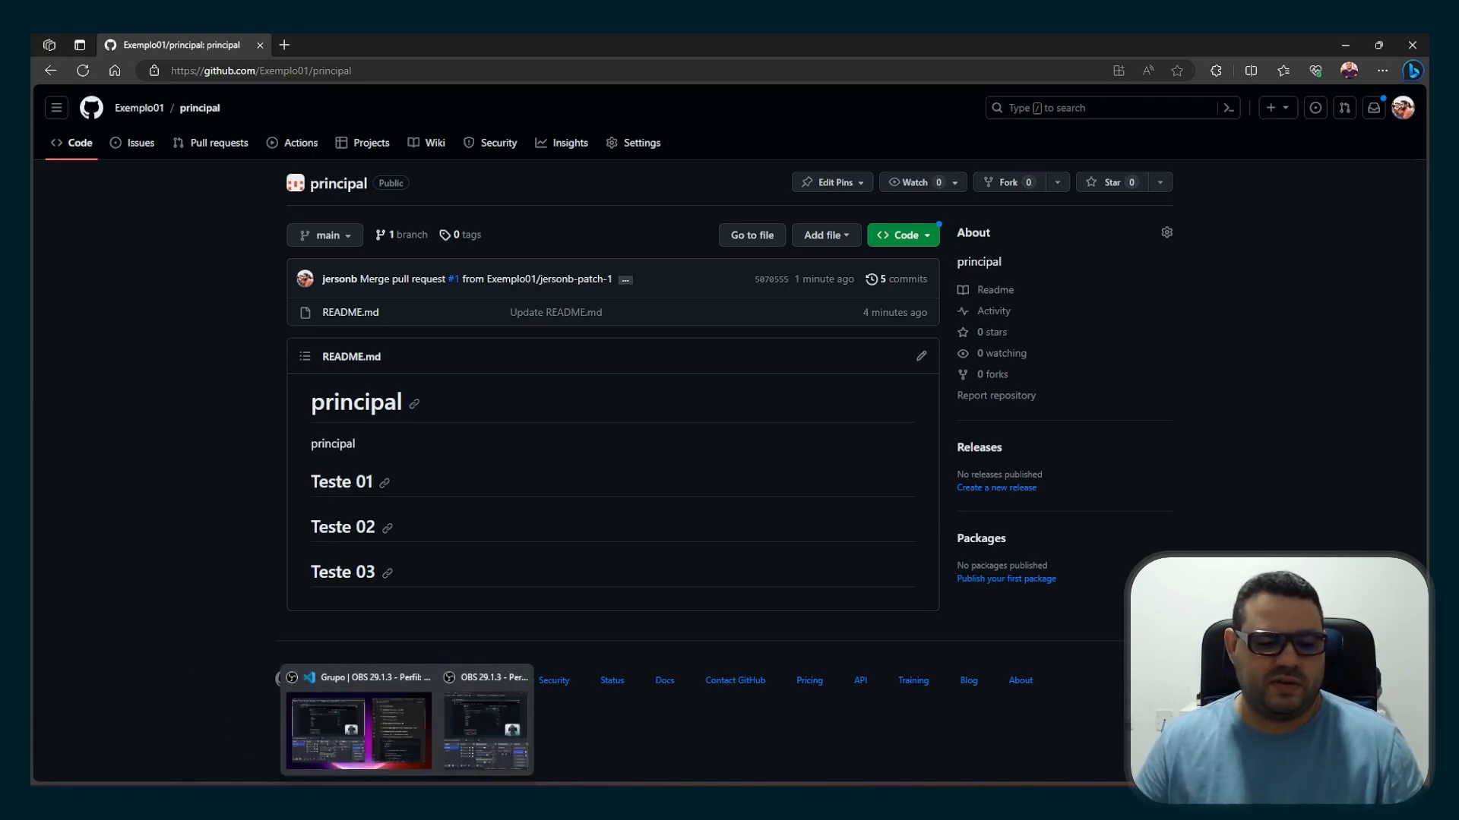
pyautogui.click(470, 801)
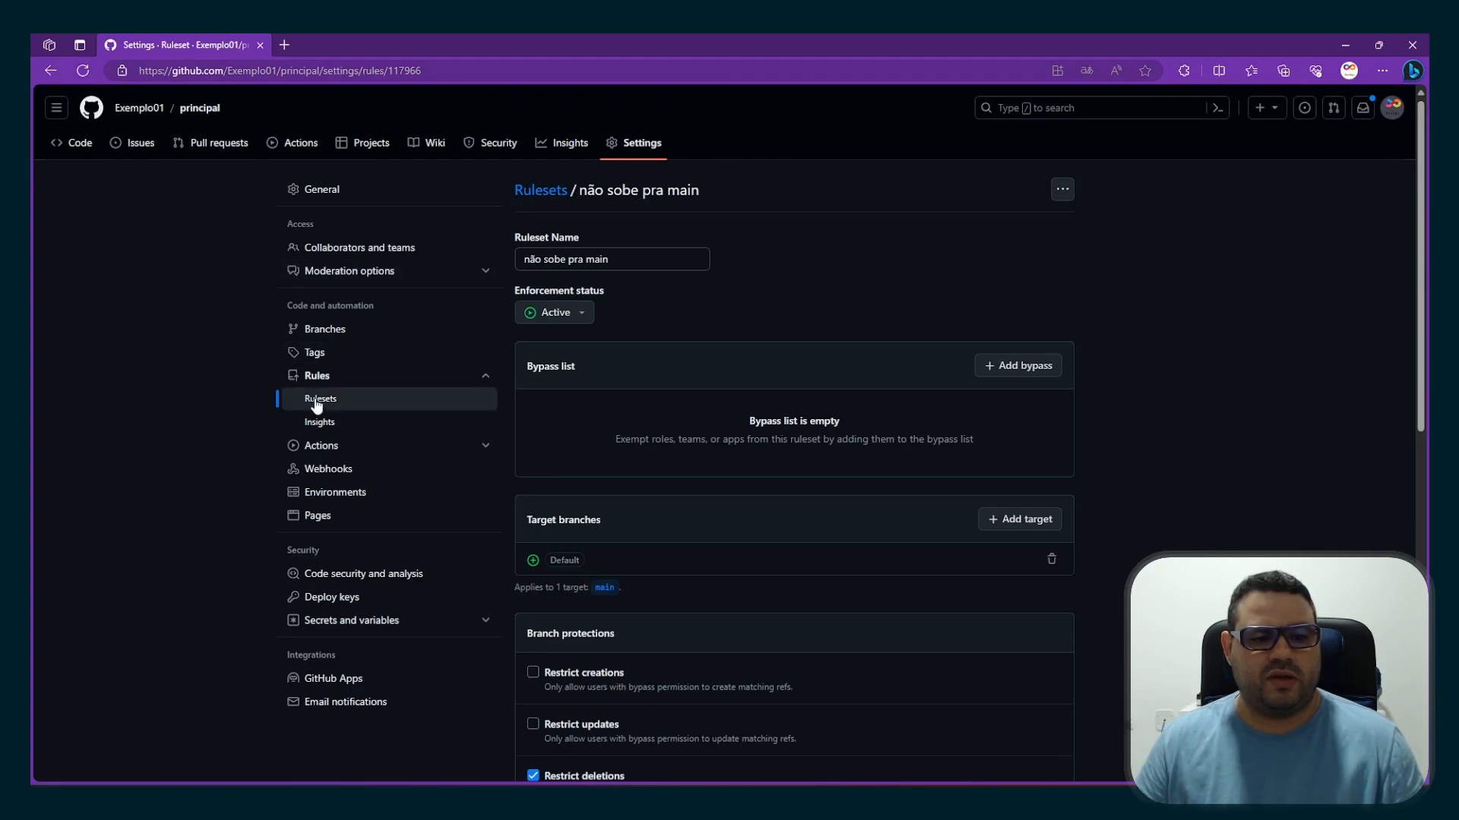
pyautogui.scroll(-3, 685, 397)
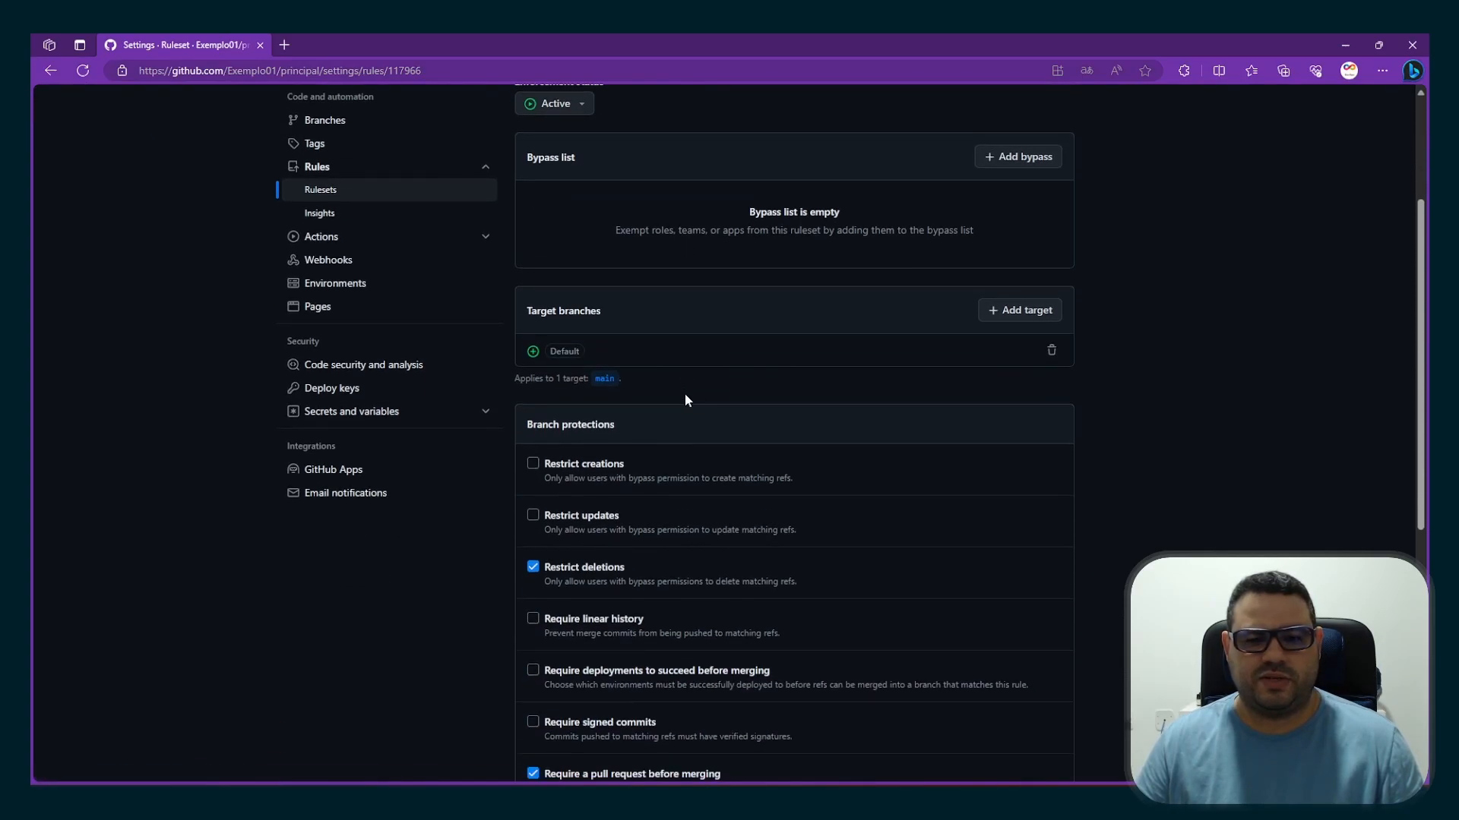
pyautogui.scroll(-1, 685, 401)
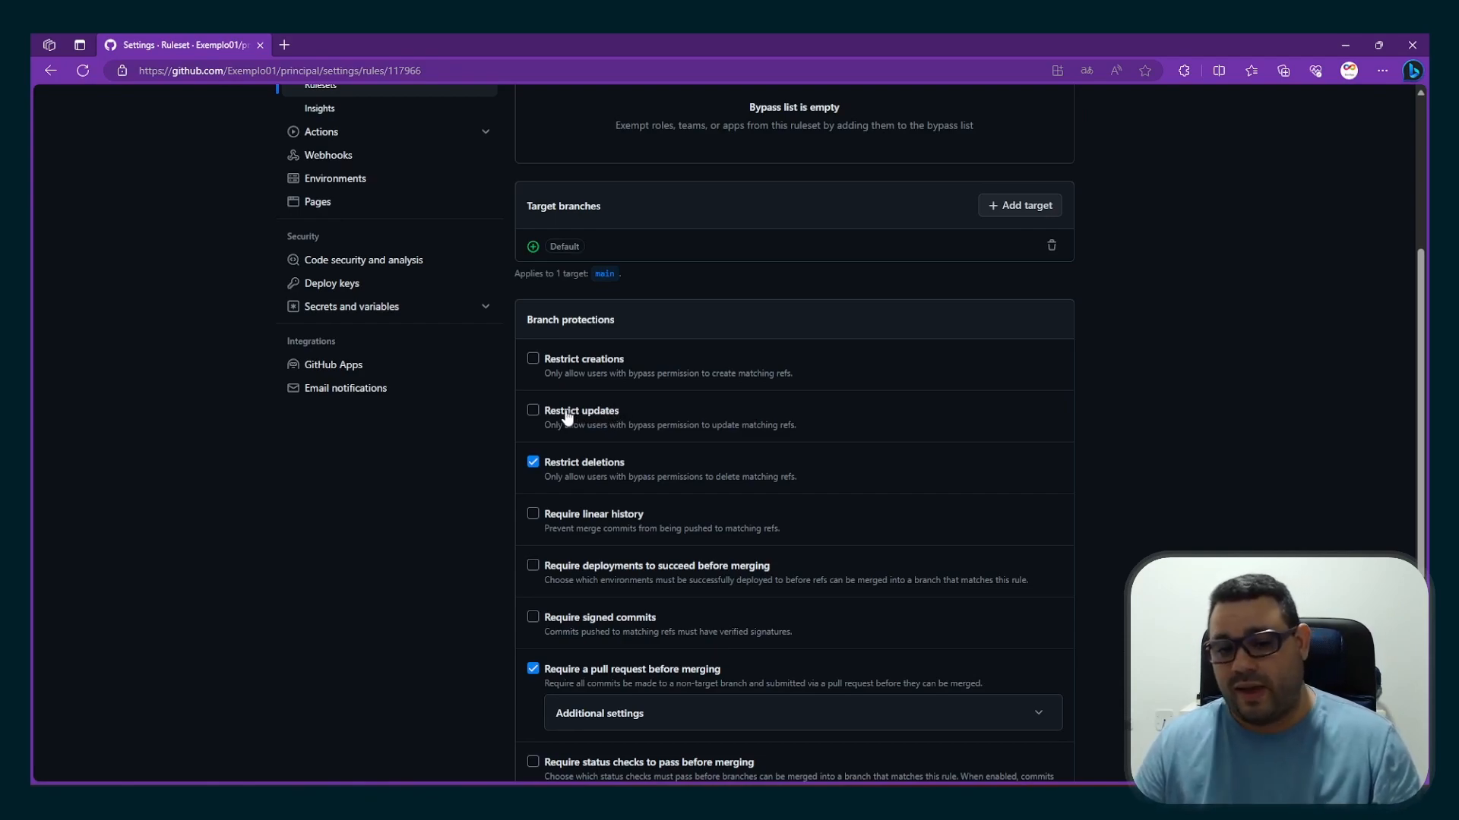
pyautogui.click(534, 412)
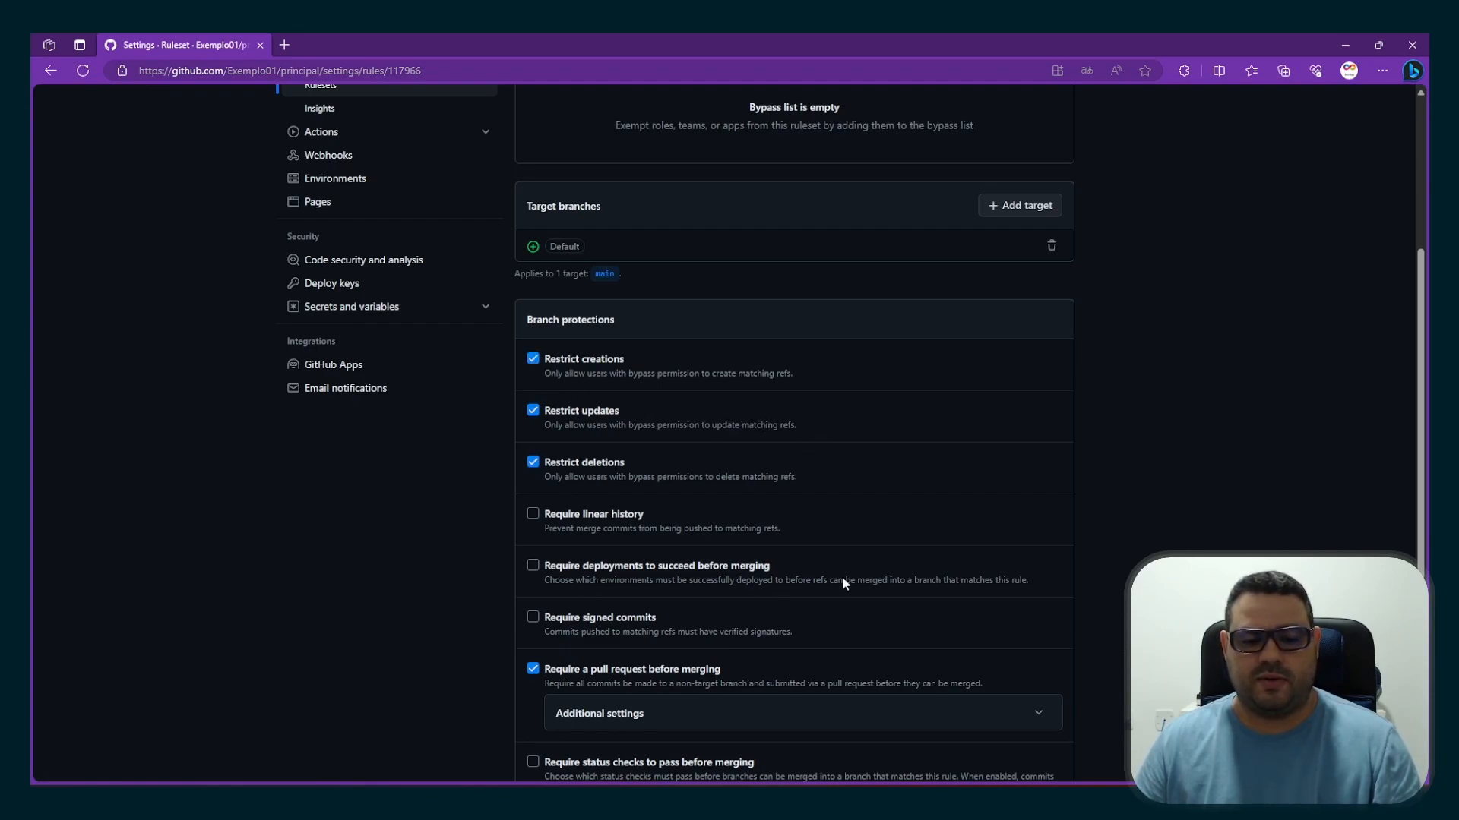
pyautogui.scroll(-5, 737, 375)
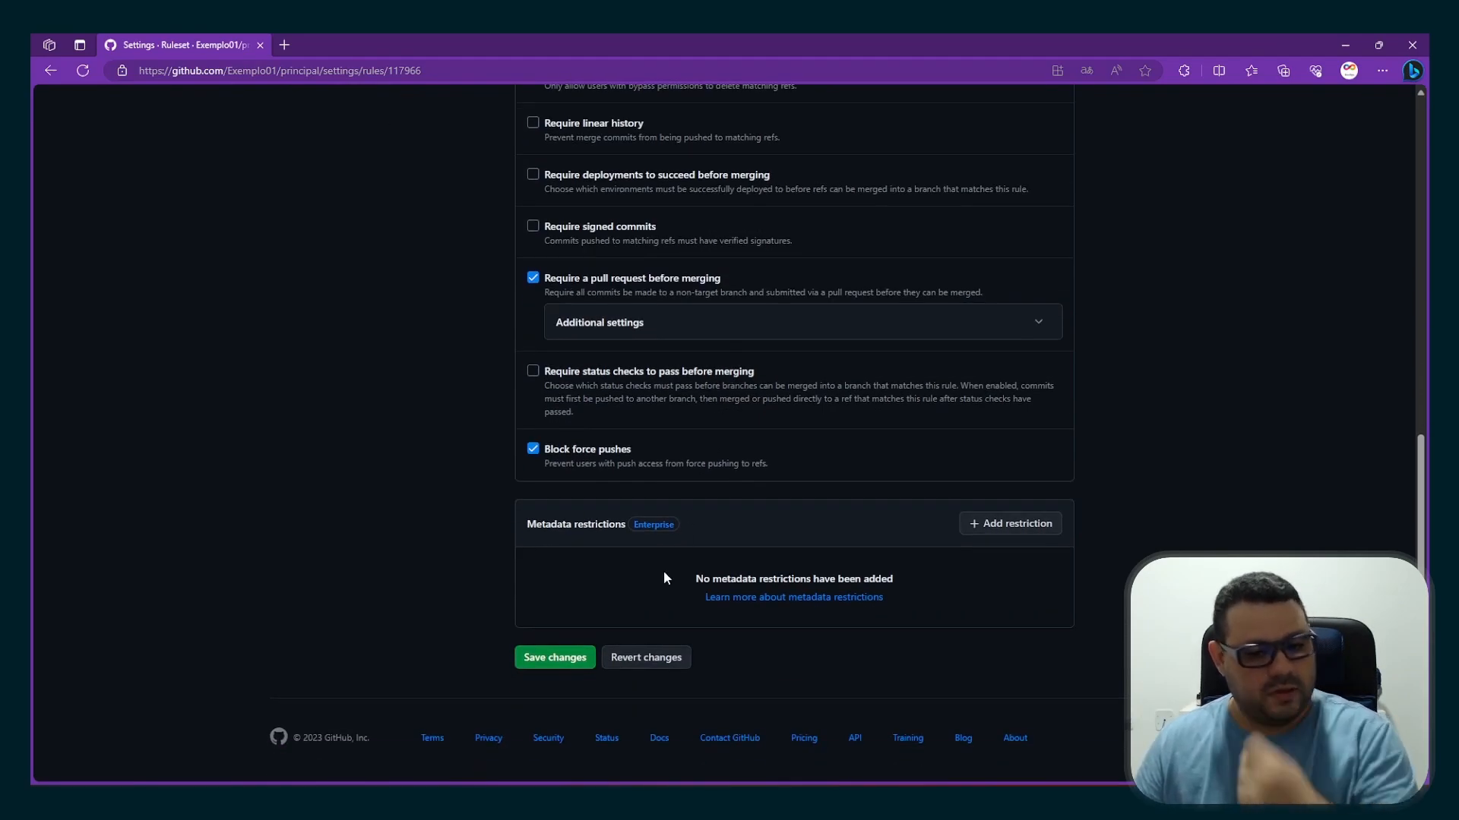
pyautogui.click(550, 661)
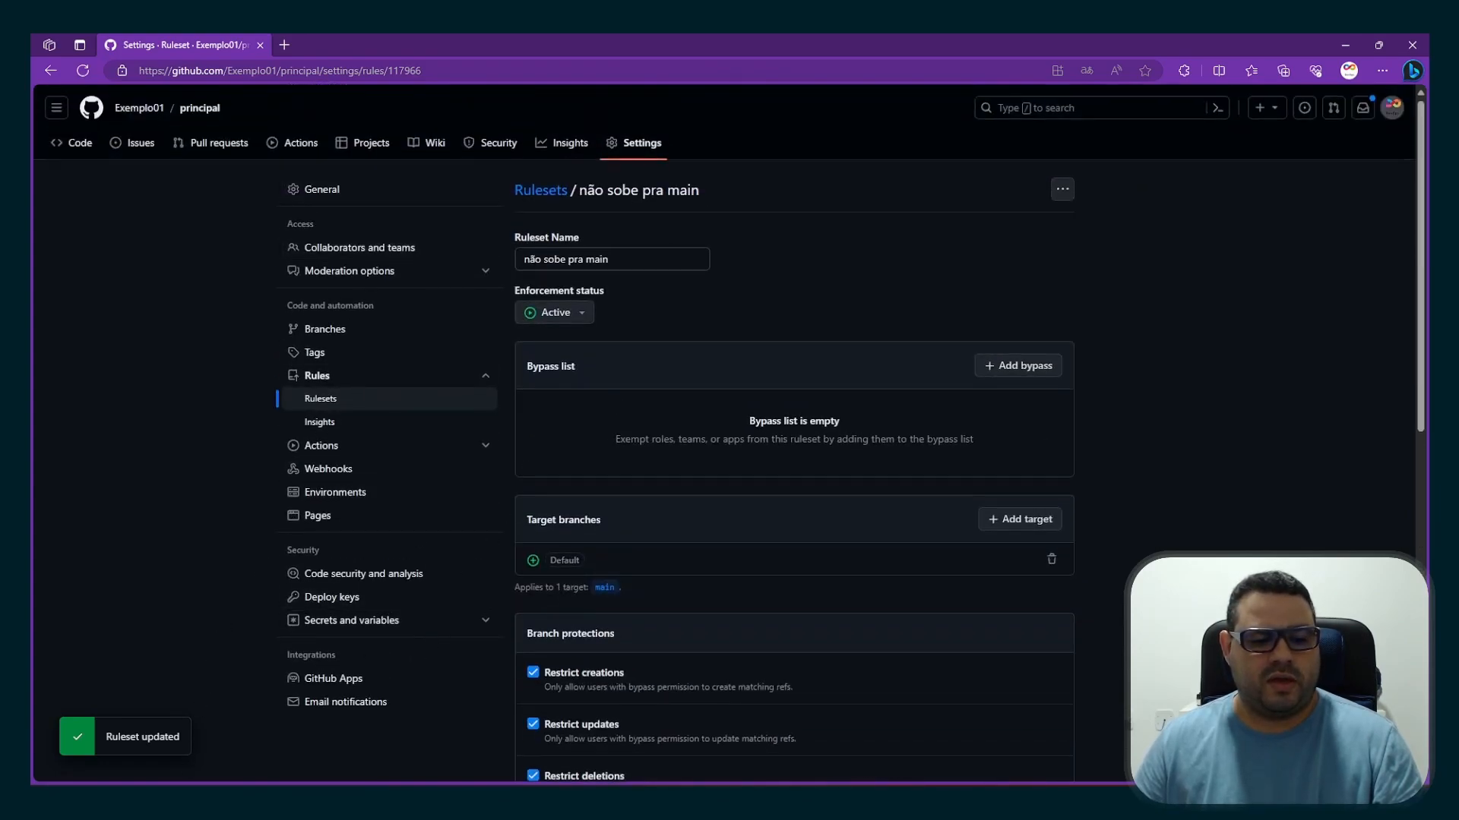
pyautogui.moveTo(182, 799)
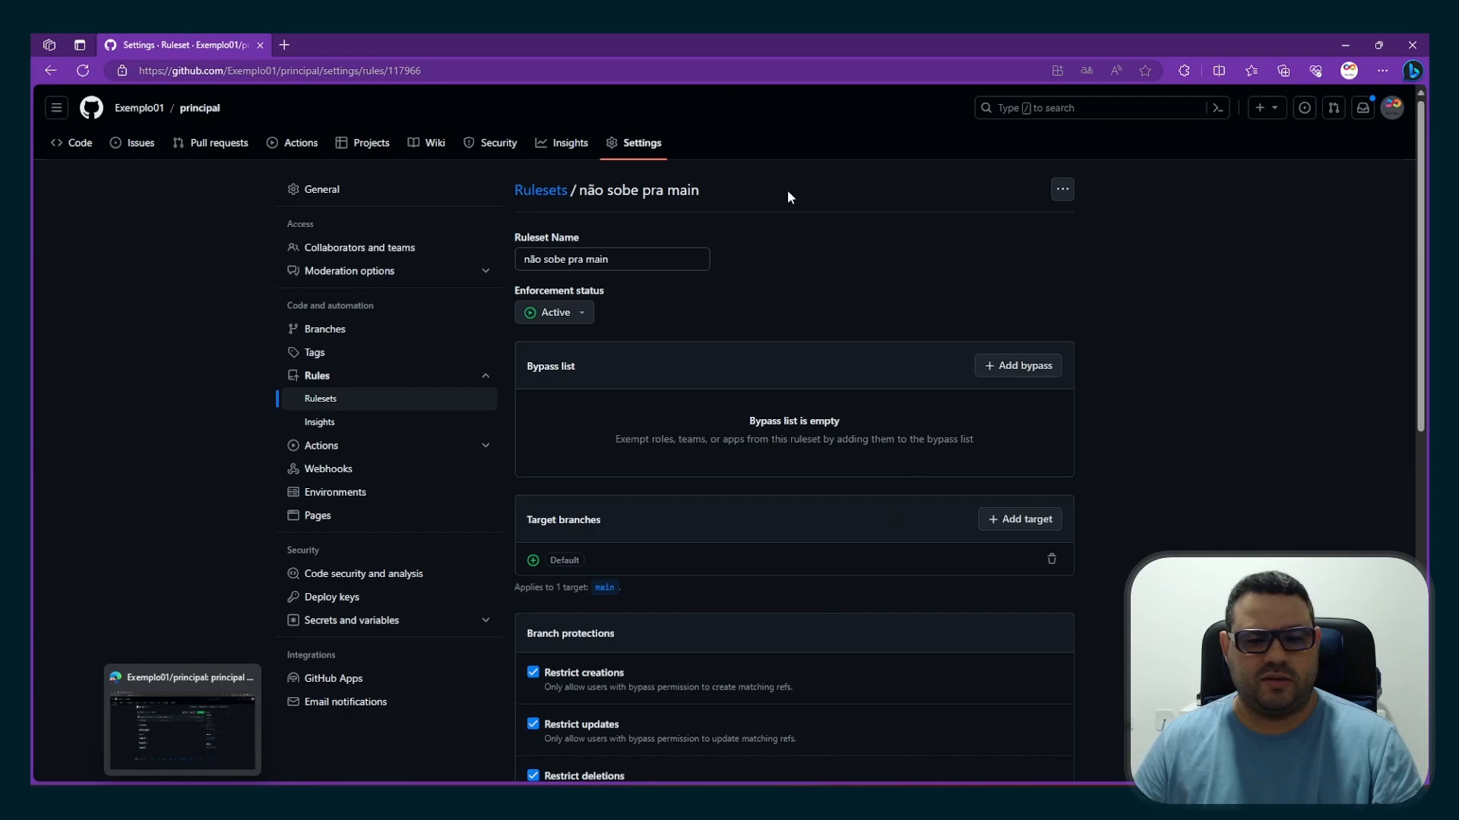
pyautogui.scroll(-2, 728, 456)
pyautogui.scroll(-3, 726, 460)
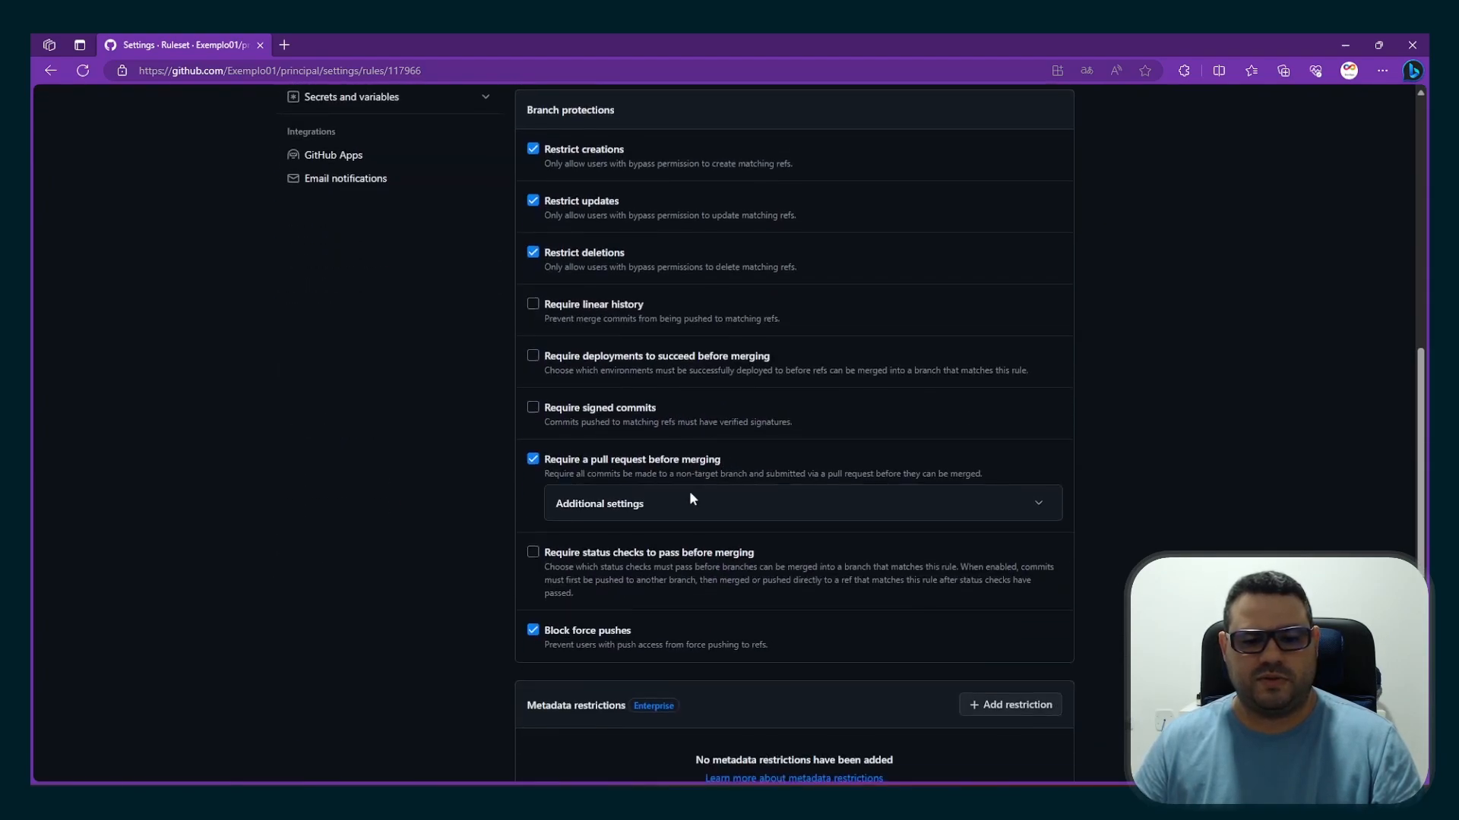
pyautogui.scroll(2, 635, 328)
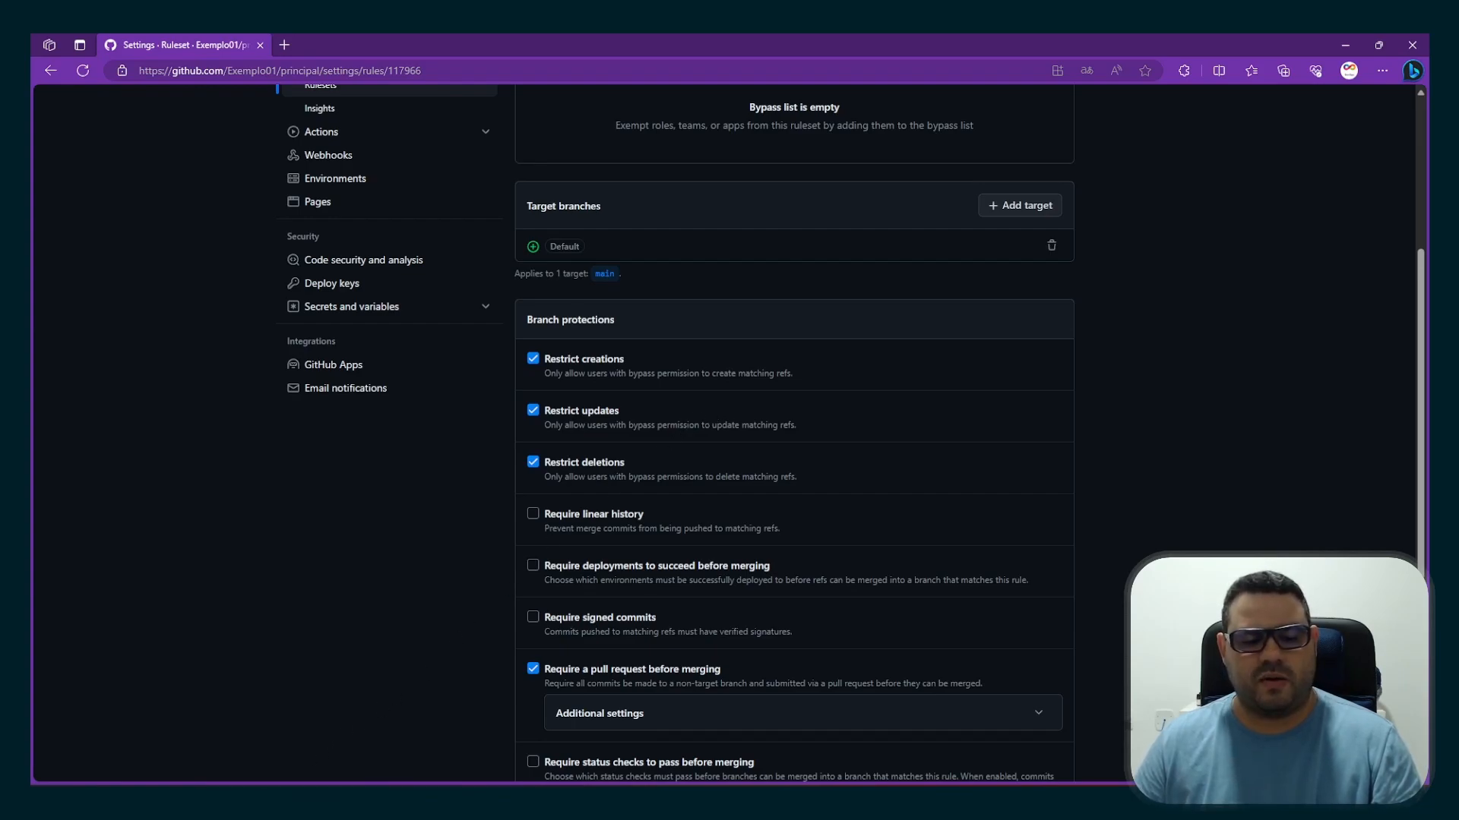
pyautogui.scroll(3, 311, 652)
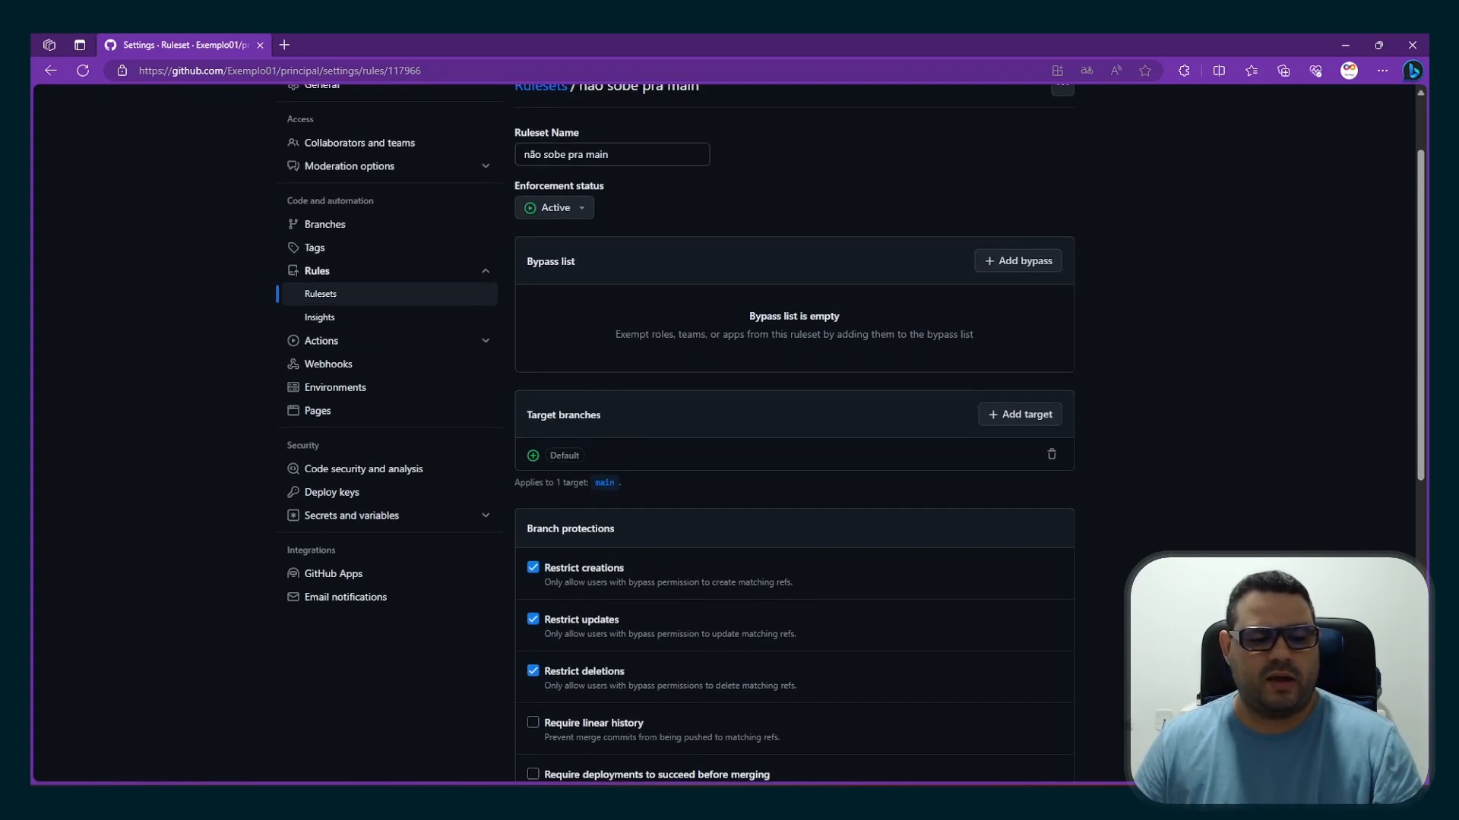
# Switch to the pull request author's browser window and add the heading "## Teste 04" below "## Teste 03" in principal's README.md
pyautogui.click(182, 798)
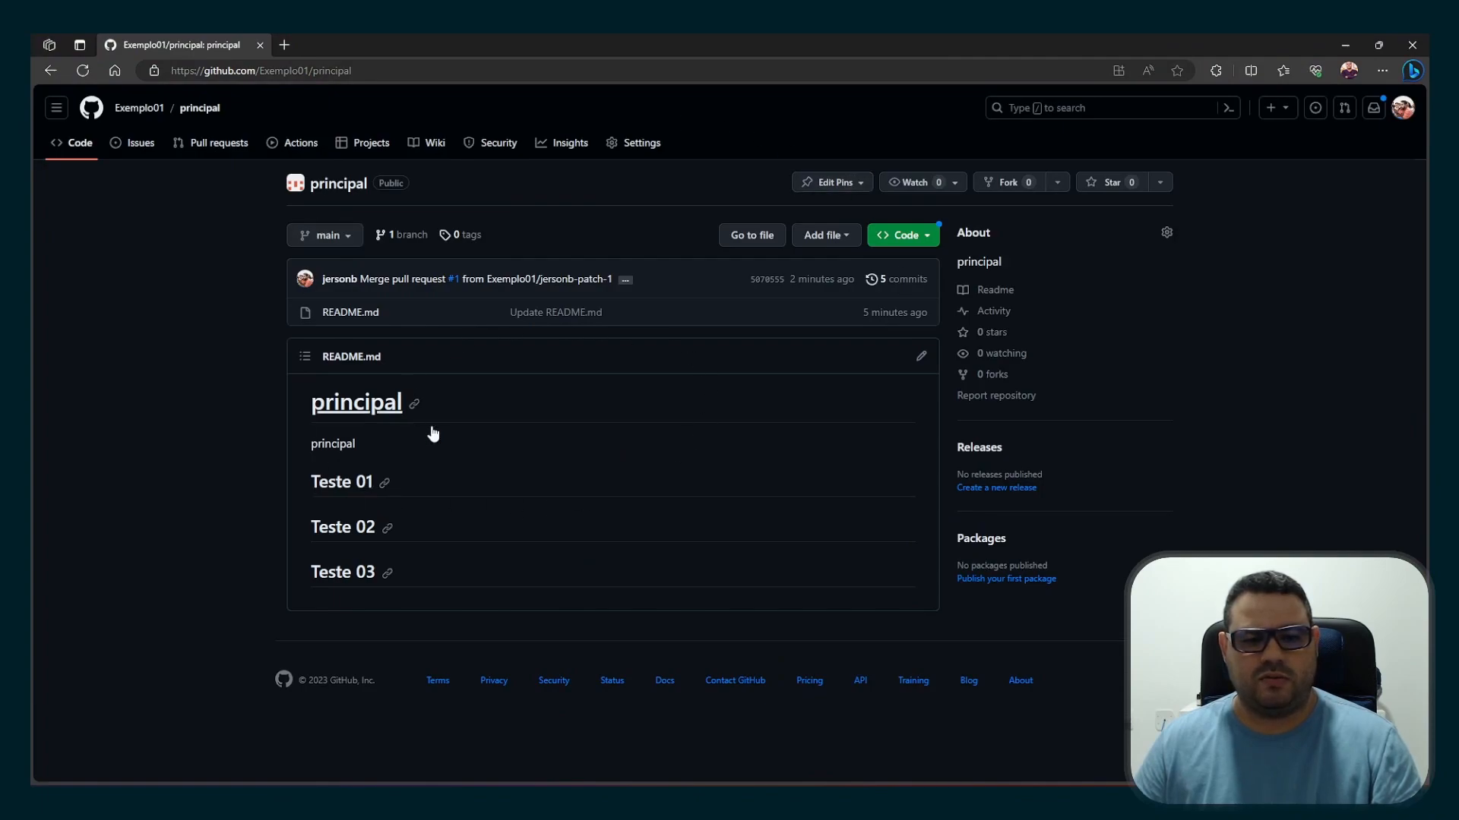
pyautogui.click(921, 356)
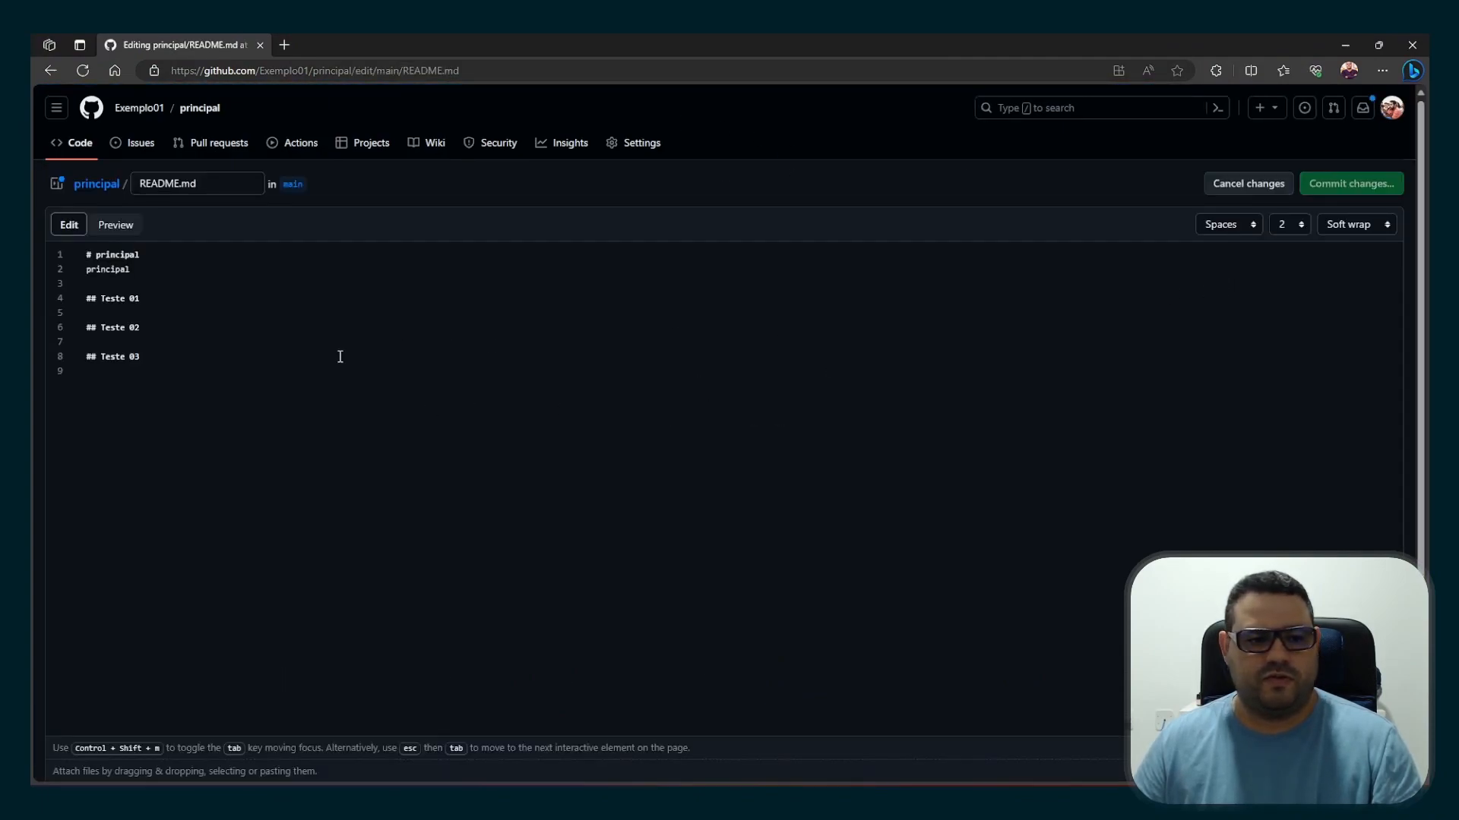
pyautogui.press('Return')
pyautogui.press('Return')
pyautogui.write('##')
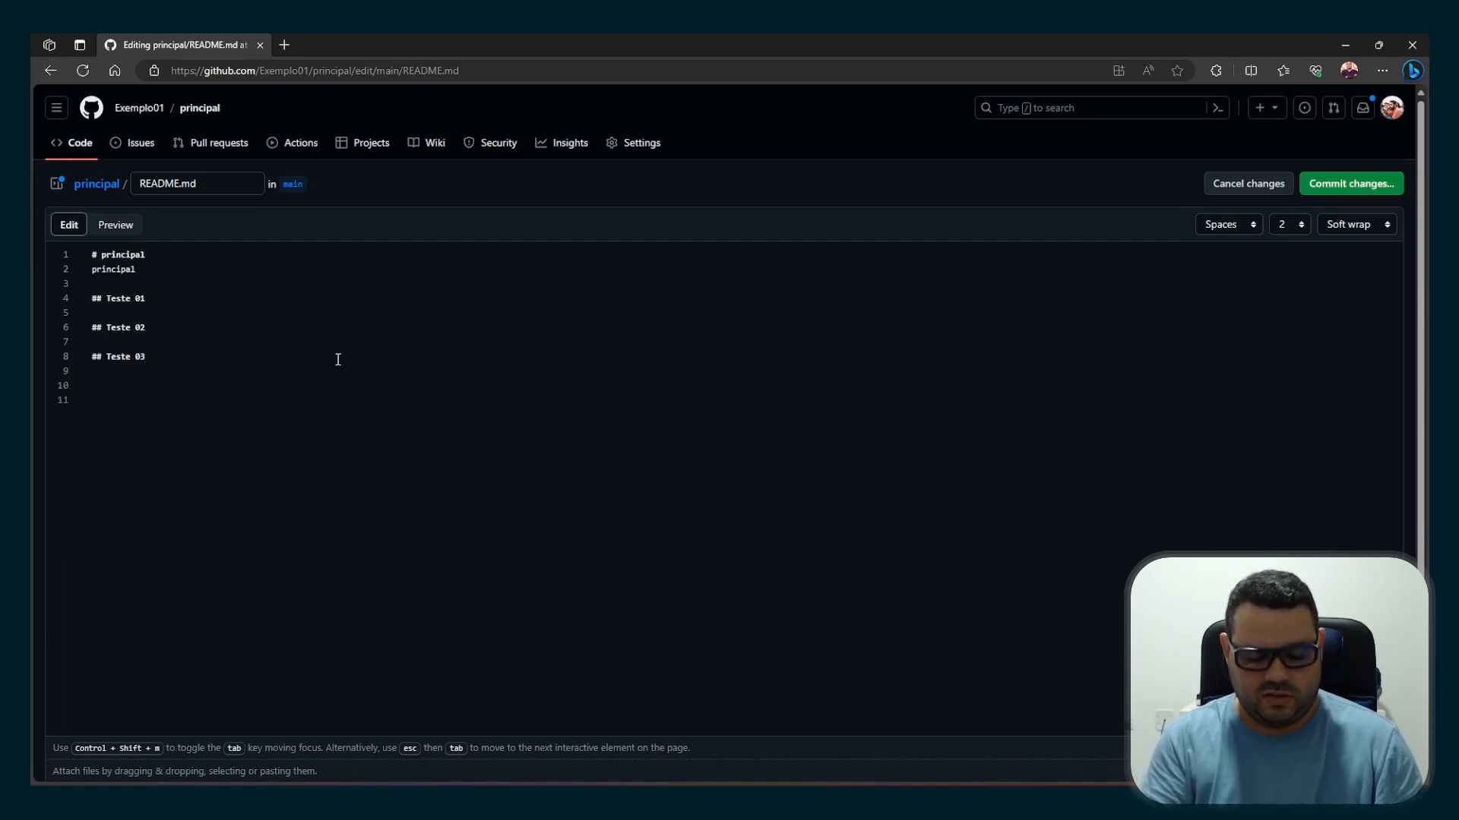
pyautogui.write(' T')
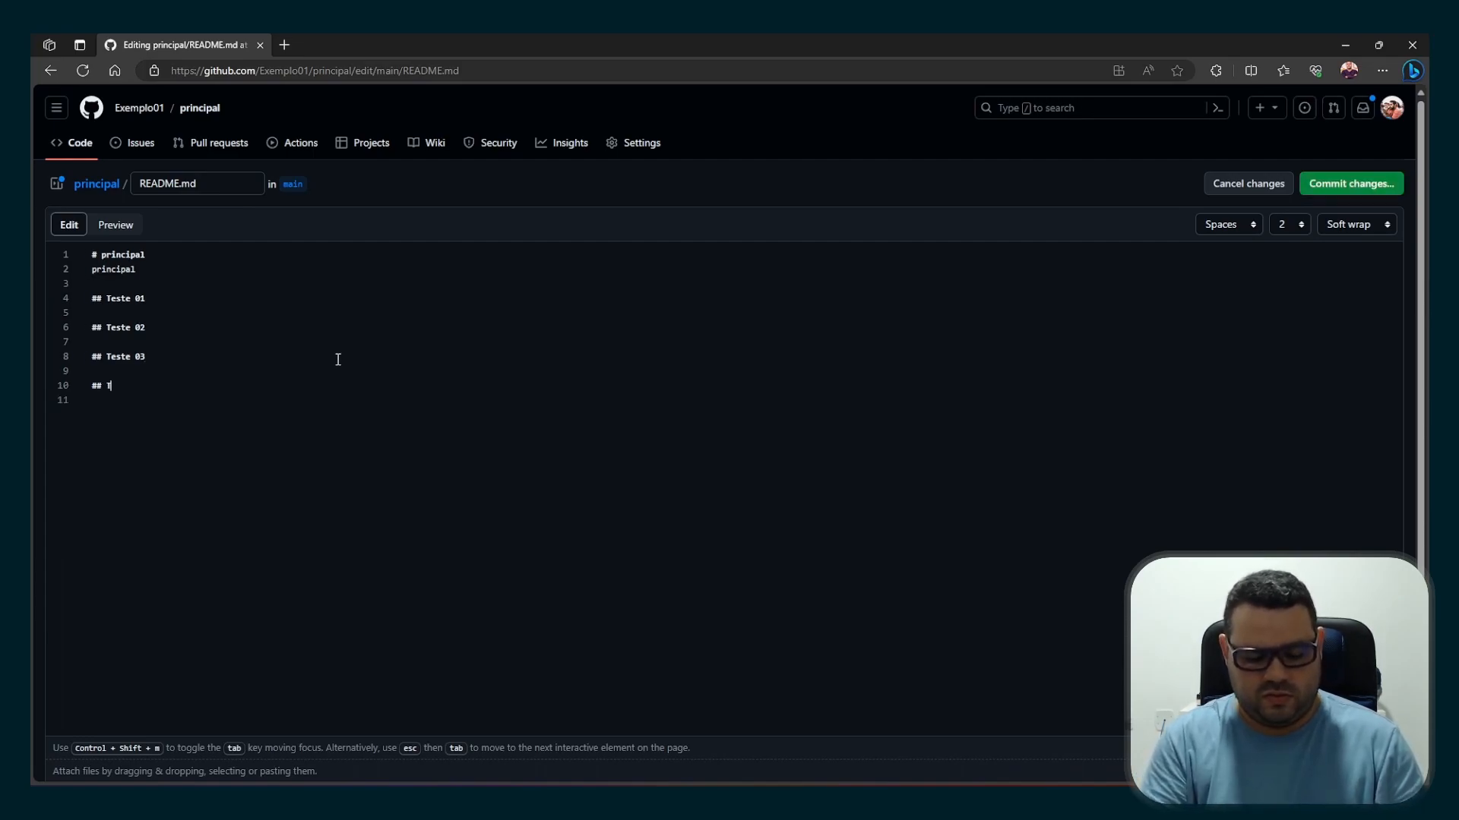
pyautogui.write('este 04')
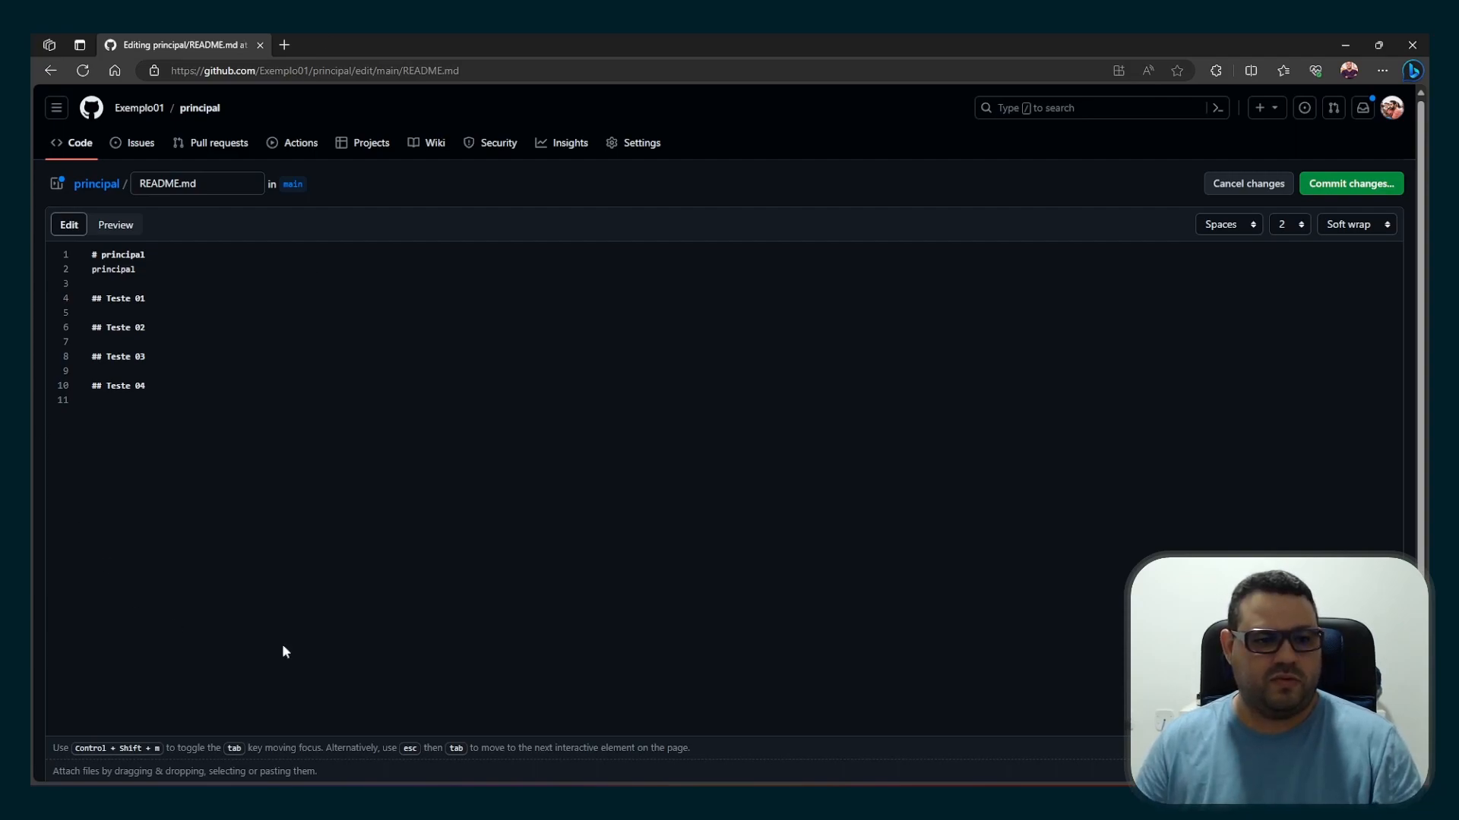
# Propose the README.md changes on a new patch branch and create the "Update README.md" pull request into main
pyautogui.click(1321, 185)
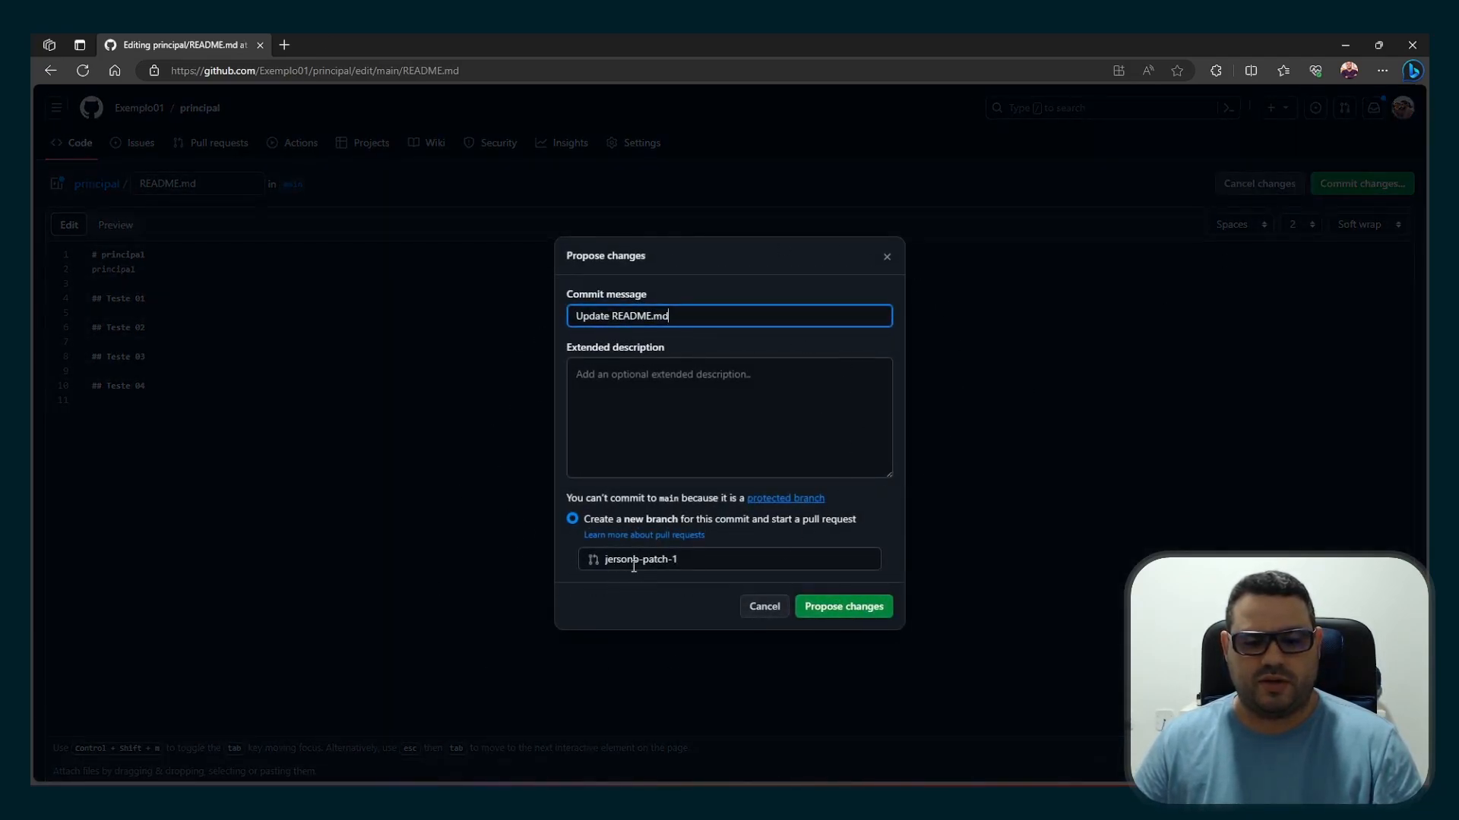
pyautogui.click(855, 608)
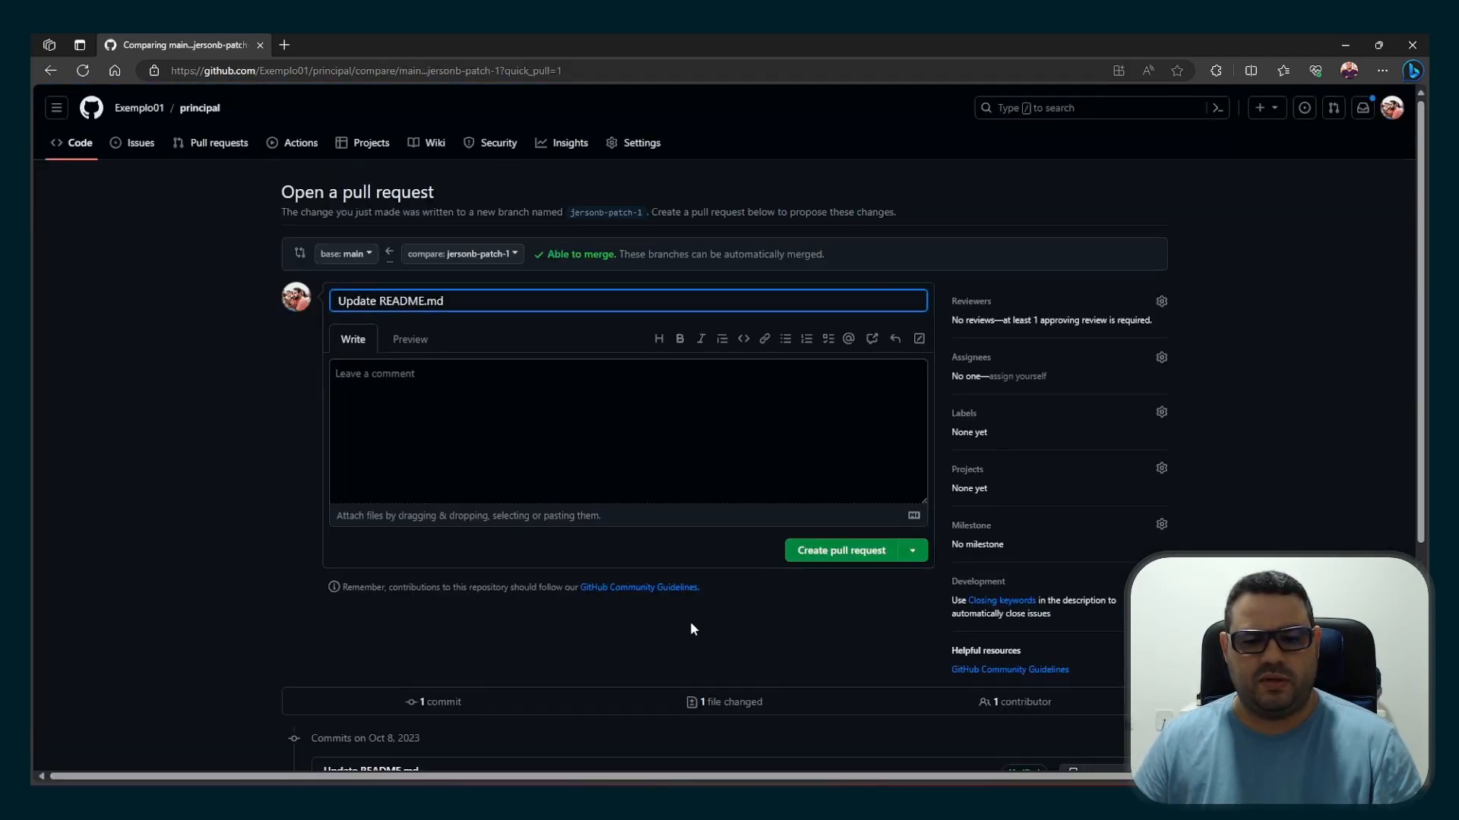
pyautogui.click(822, 560)
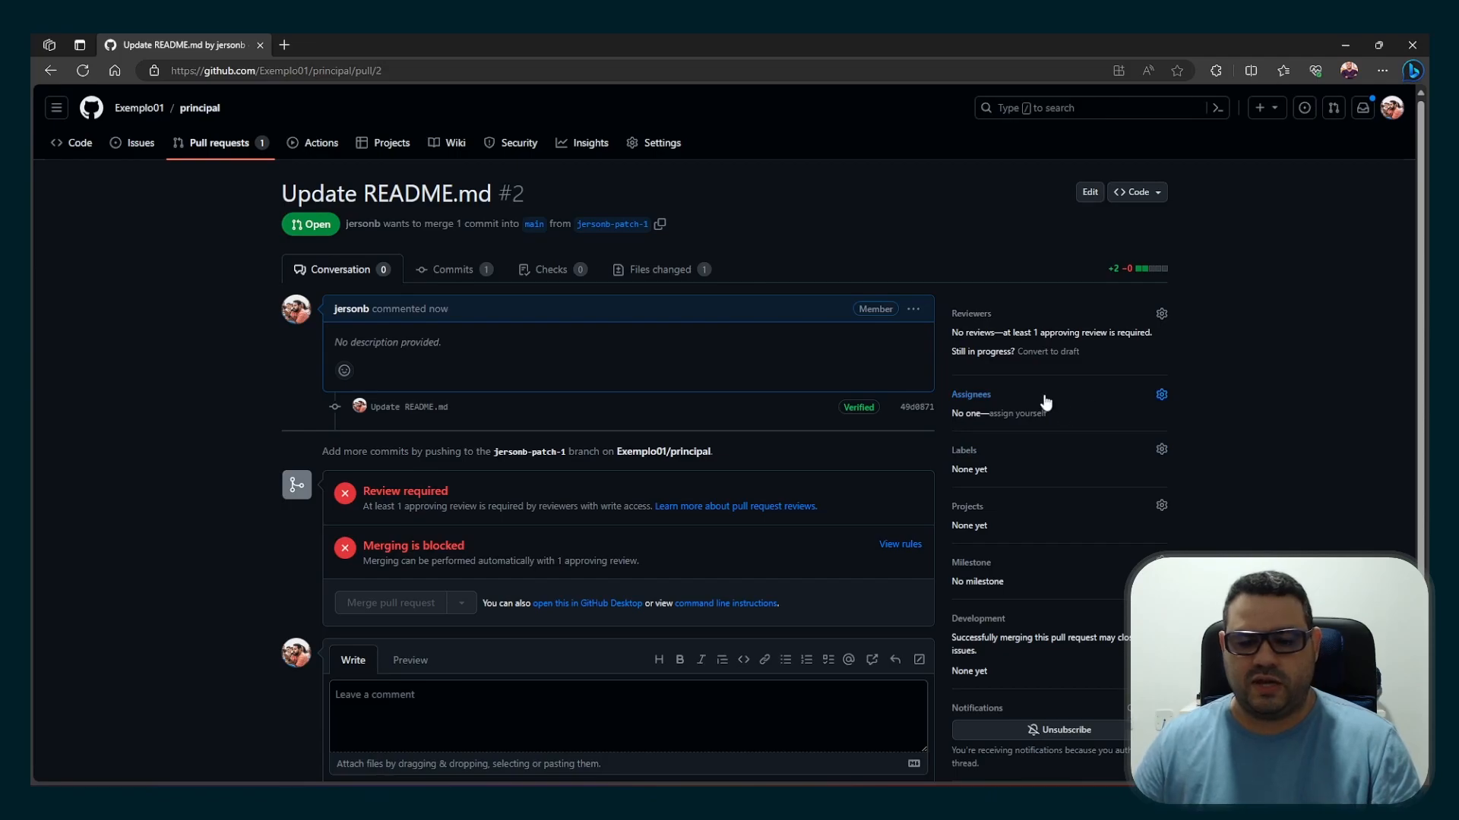
# Check the merge requirements of pull request #2 and request a review from the first listed user
pyautogui.scroll(-2, 878, 467)
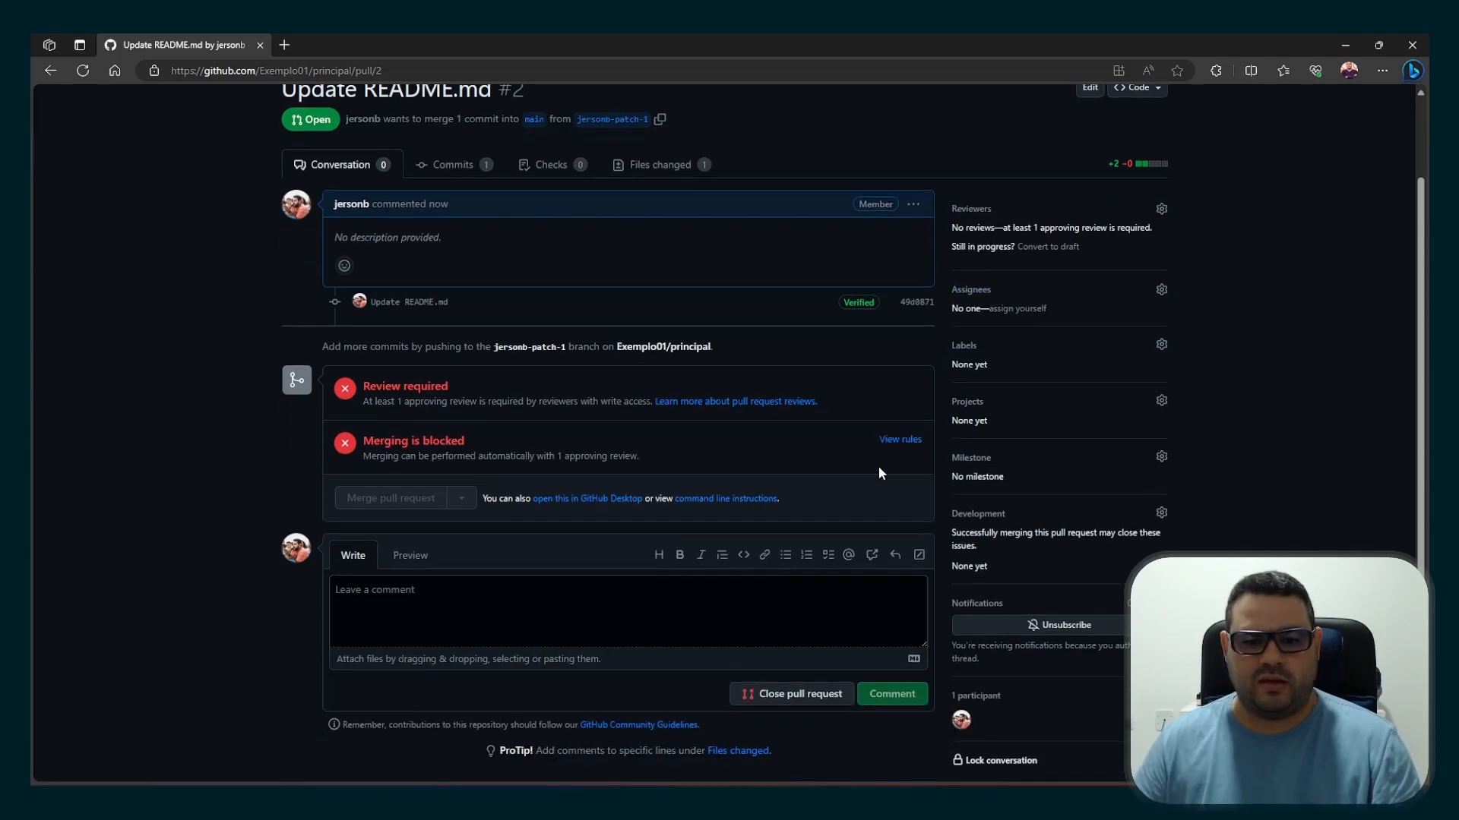
pyautogui.scroll(2, 878, 466)
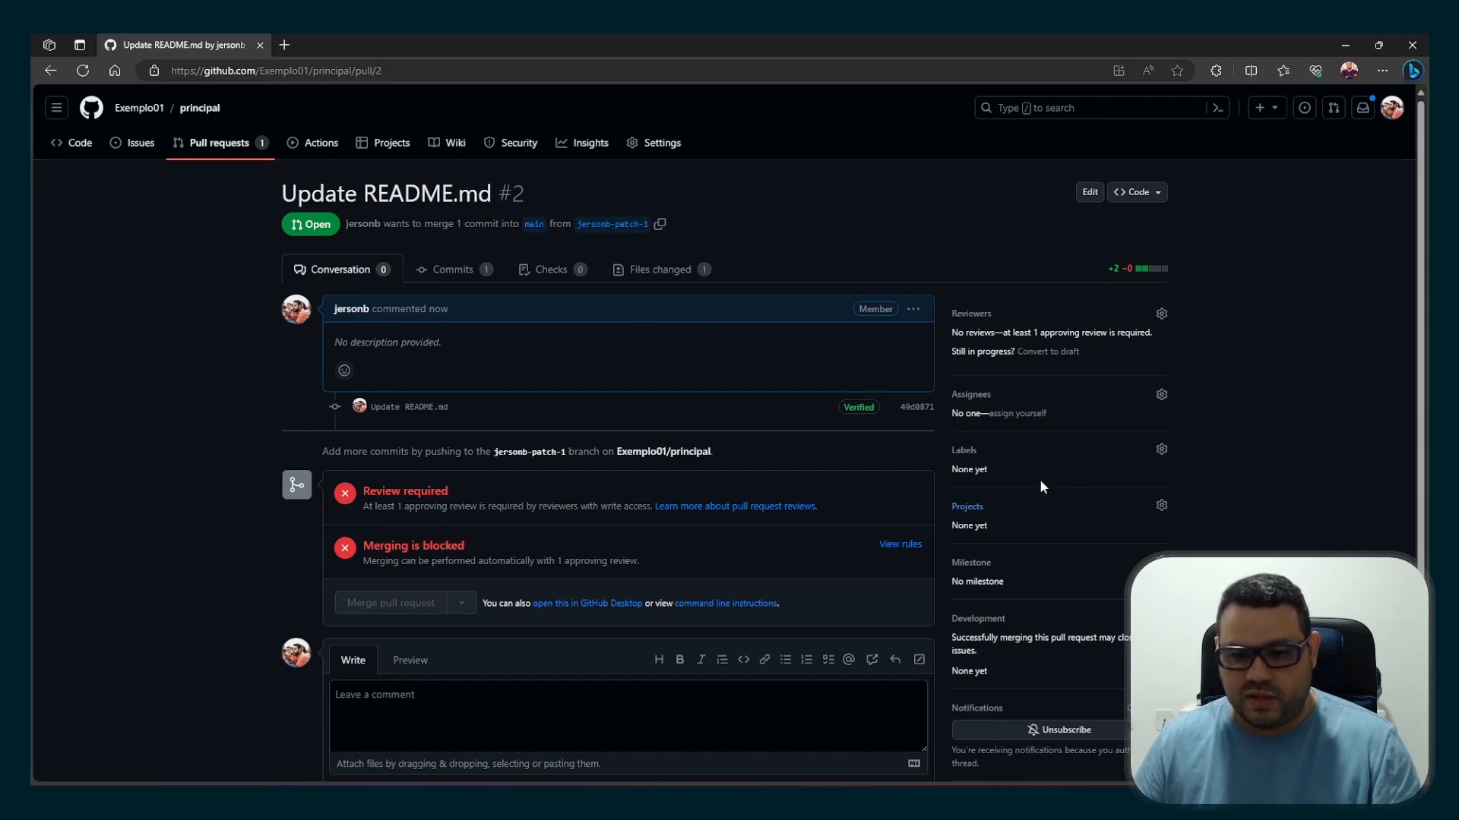
pyautogui.click(1161, 315)
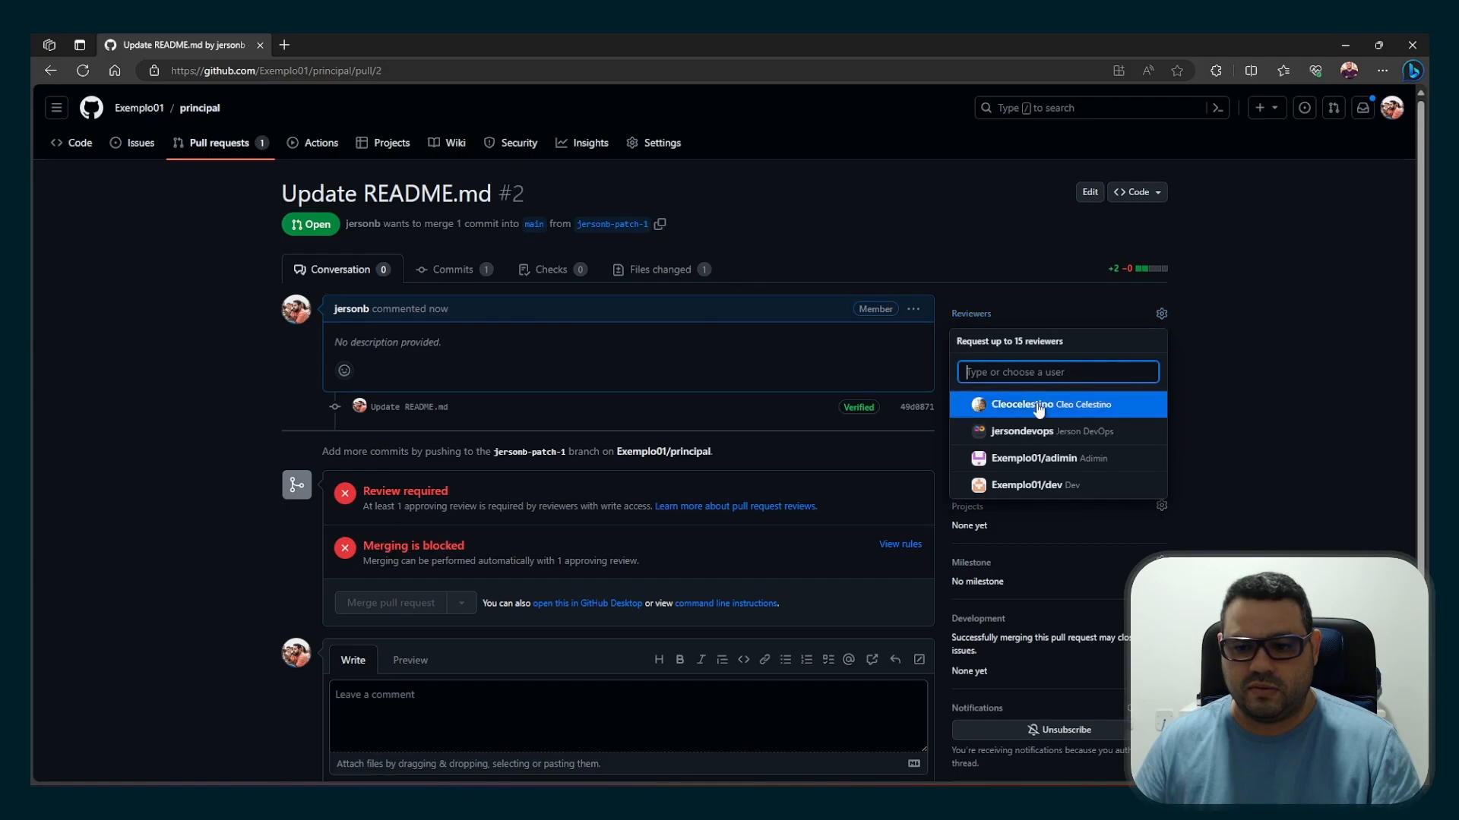
pyautogui.click(1027, 410)
pyautogui.click(1201, 422)
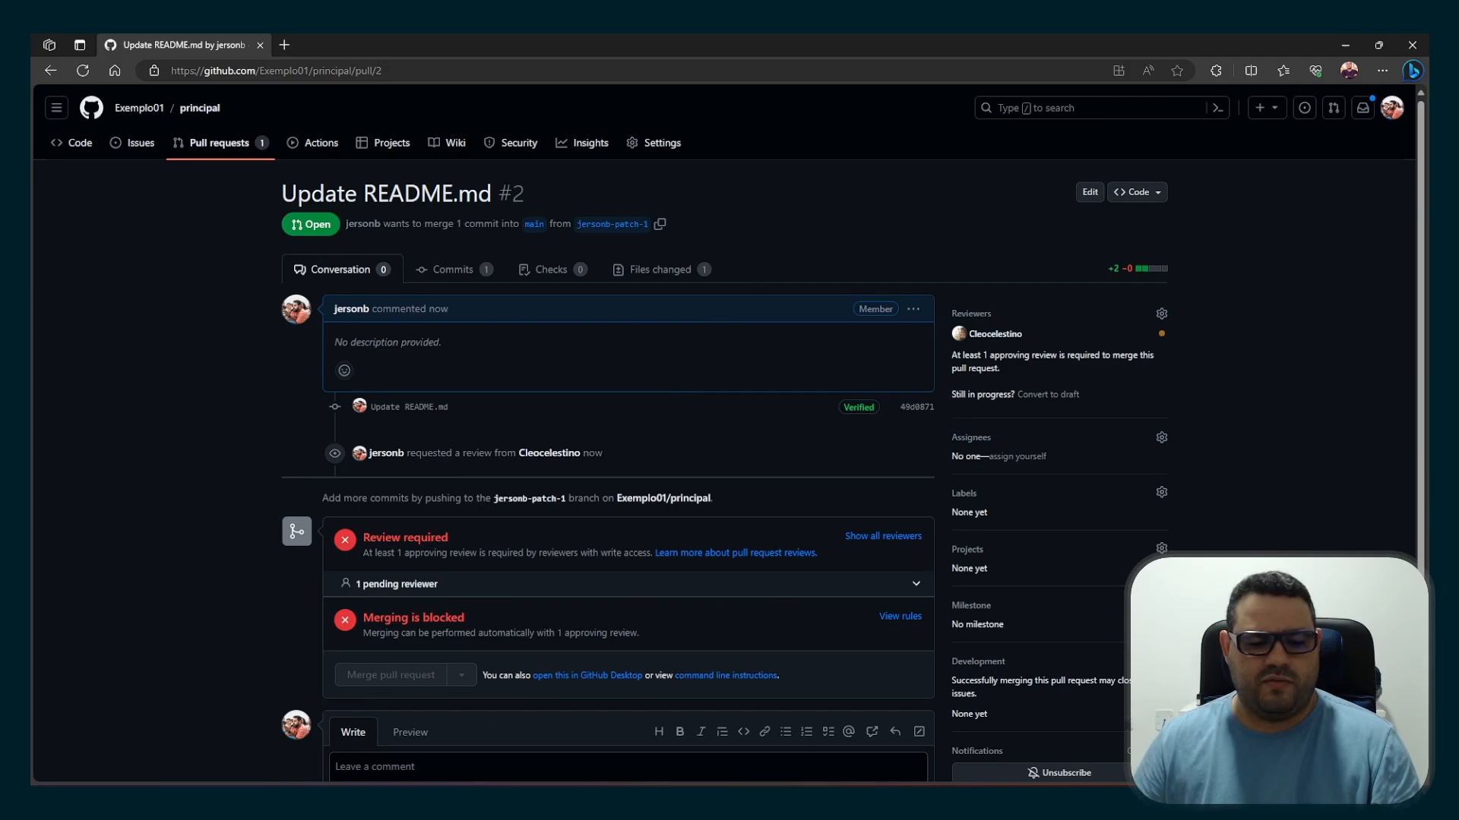
# In the reviewer account's browser window, open pull request #2 "Update README.md" and start adding a review
pyautogui.click(471, 797)
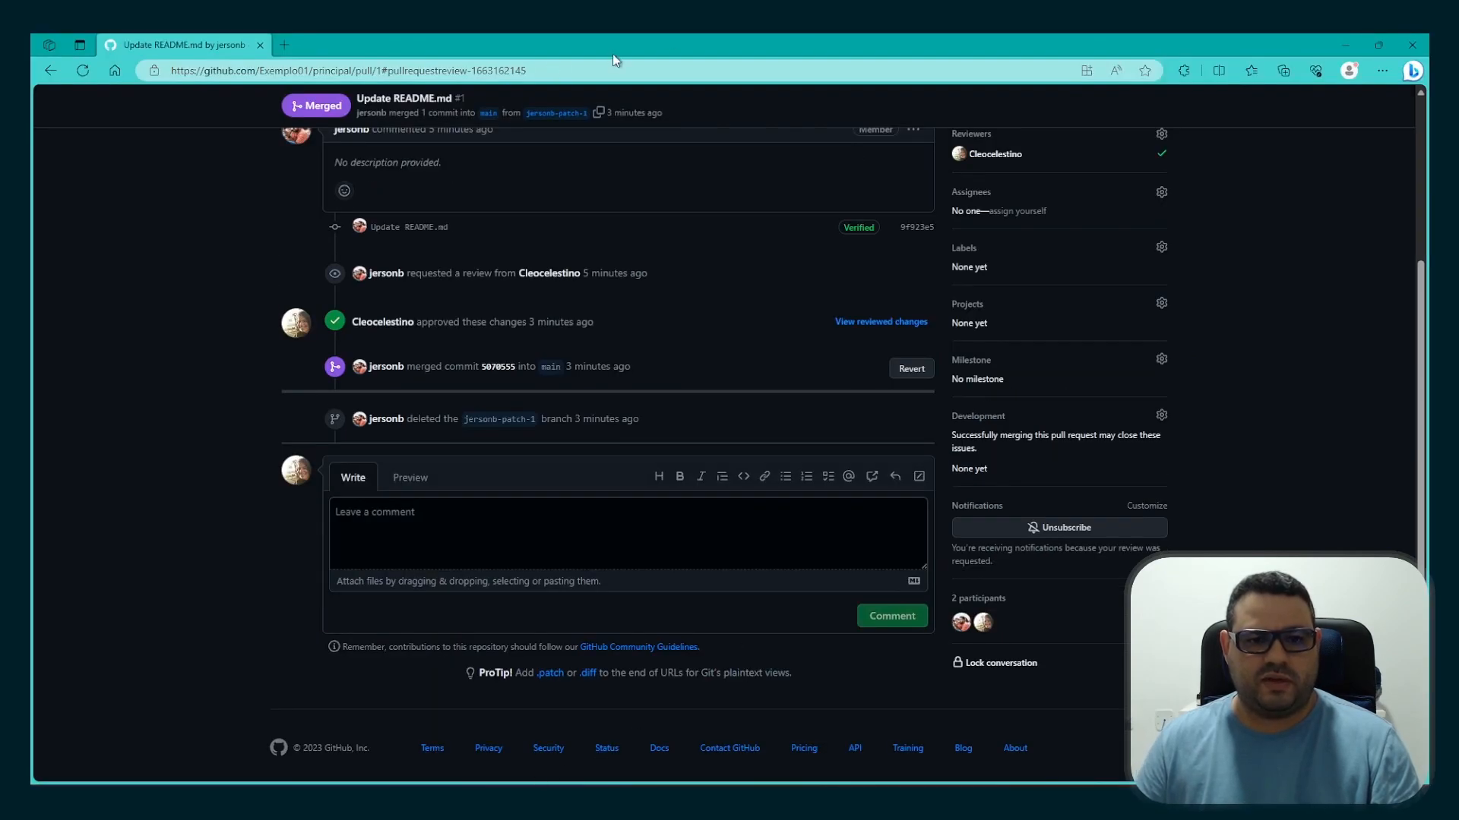
pyautogui.scroll(3, 626, 429)
pyautogui.click(228, 156)
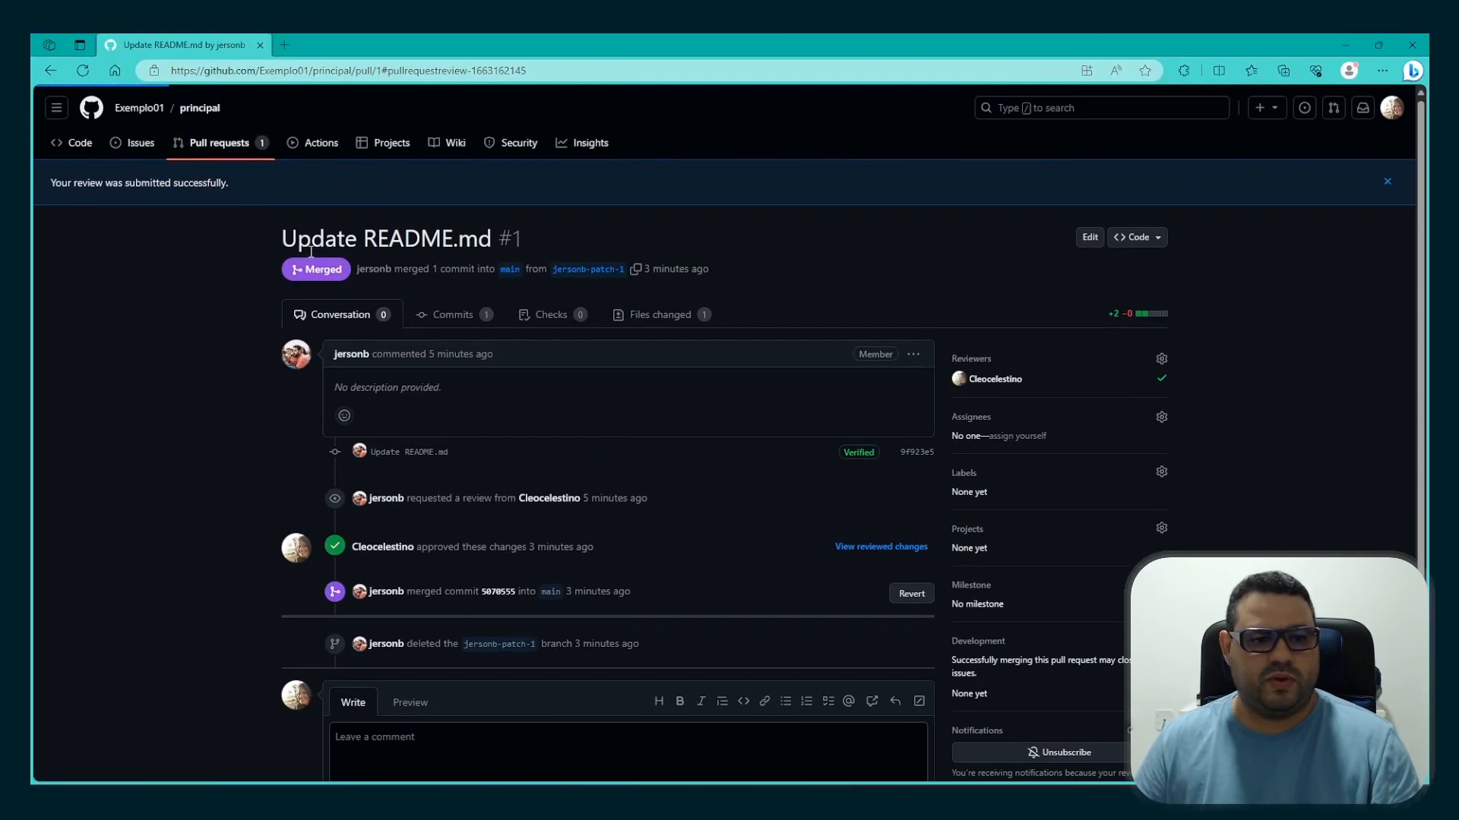
pyautogui.click(401, 274)
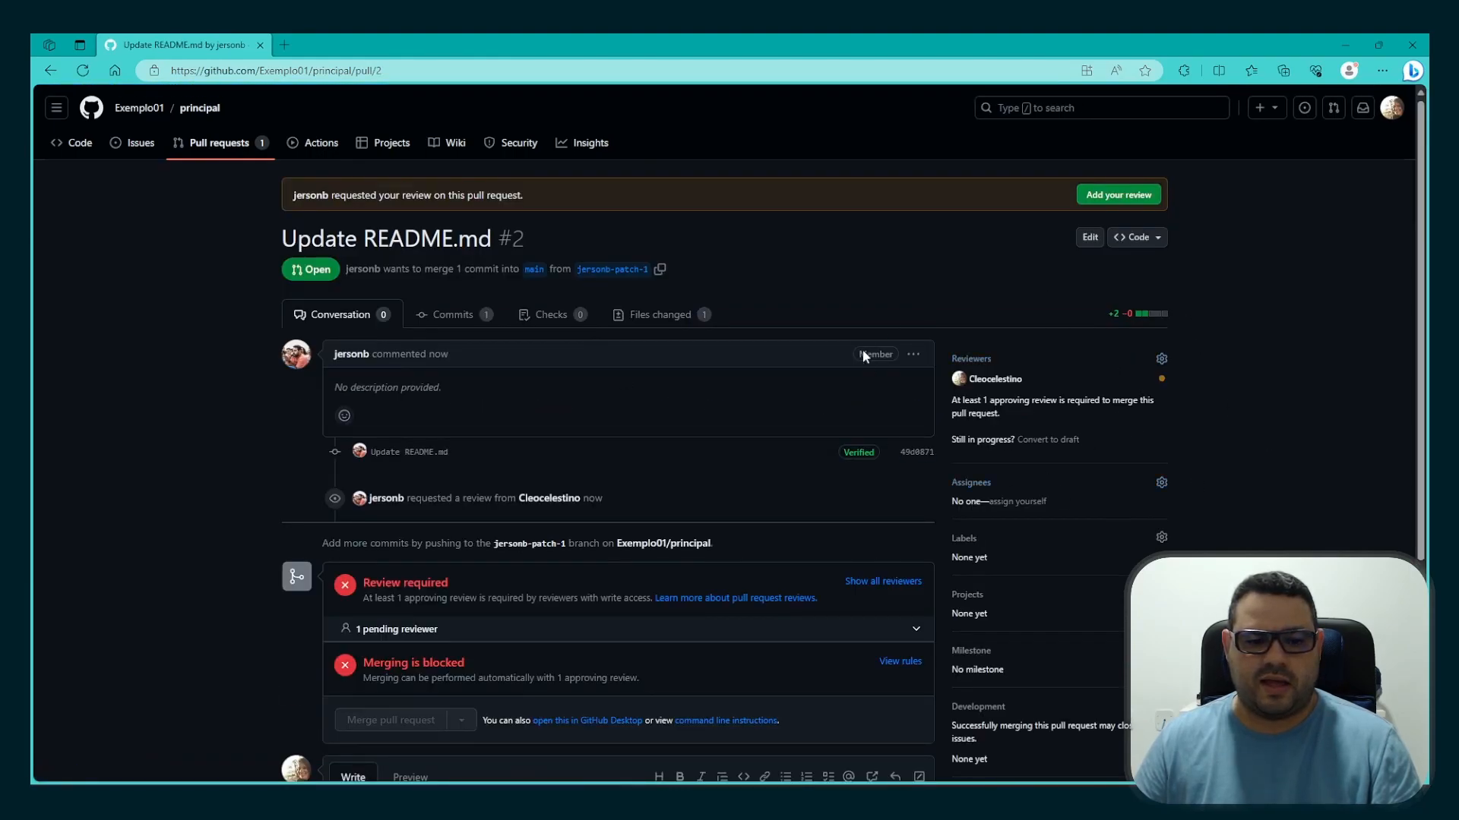
pyautogui.click(1118, 195)
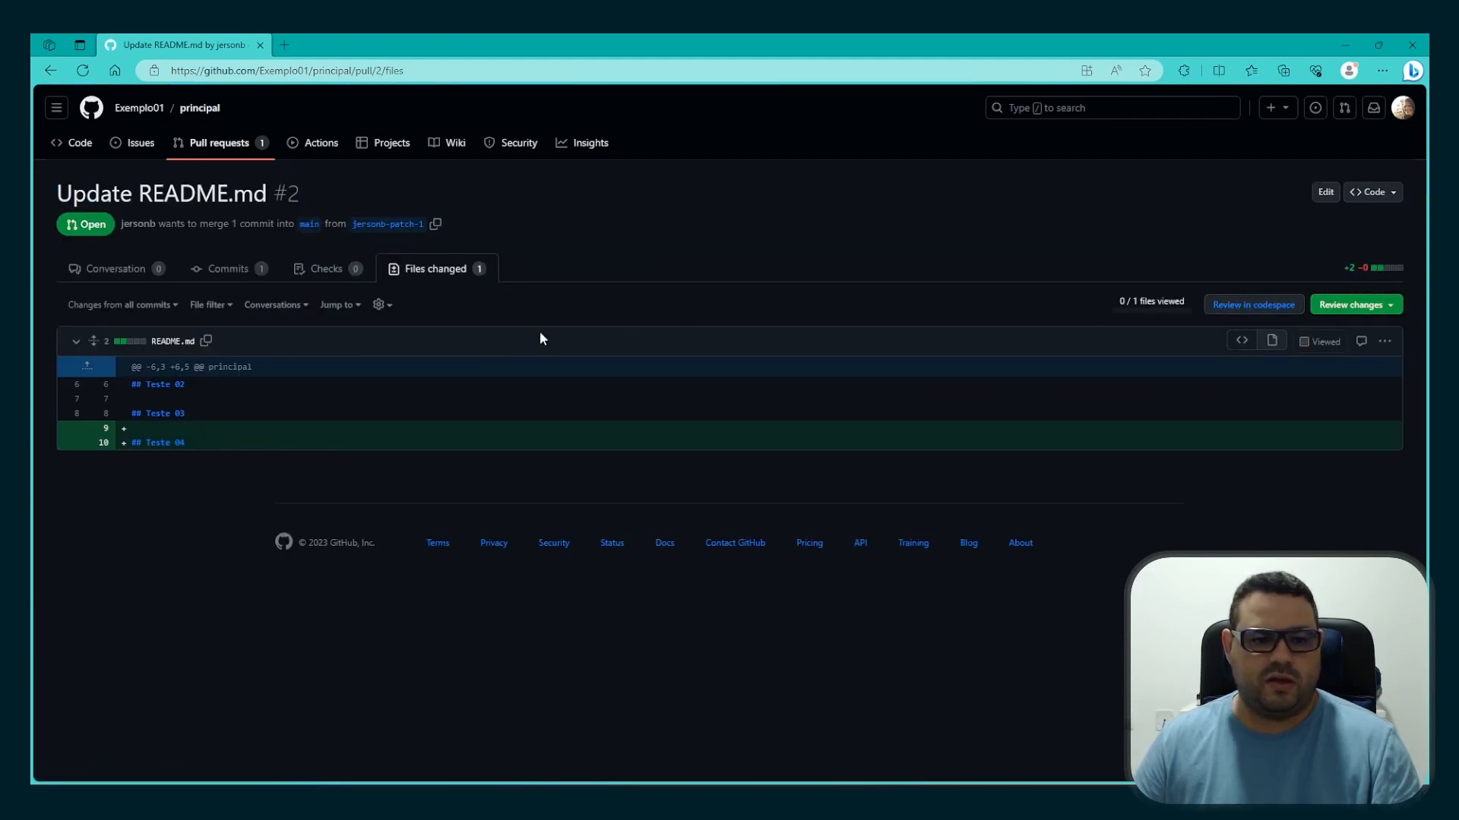
# Mark README.md as viewed in pull request #2 and submit the review with the Approve option
pyautogui.click(1304, 342)
pyautogui.click(1337, 306)
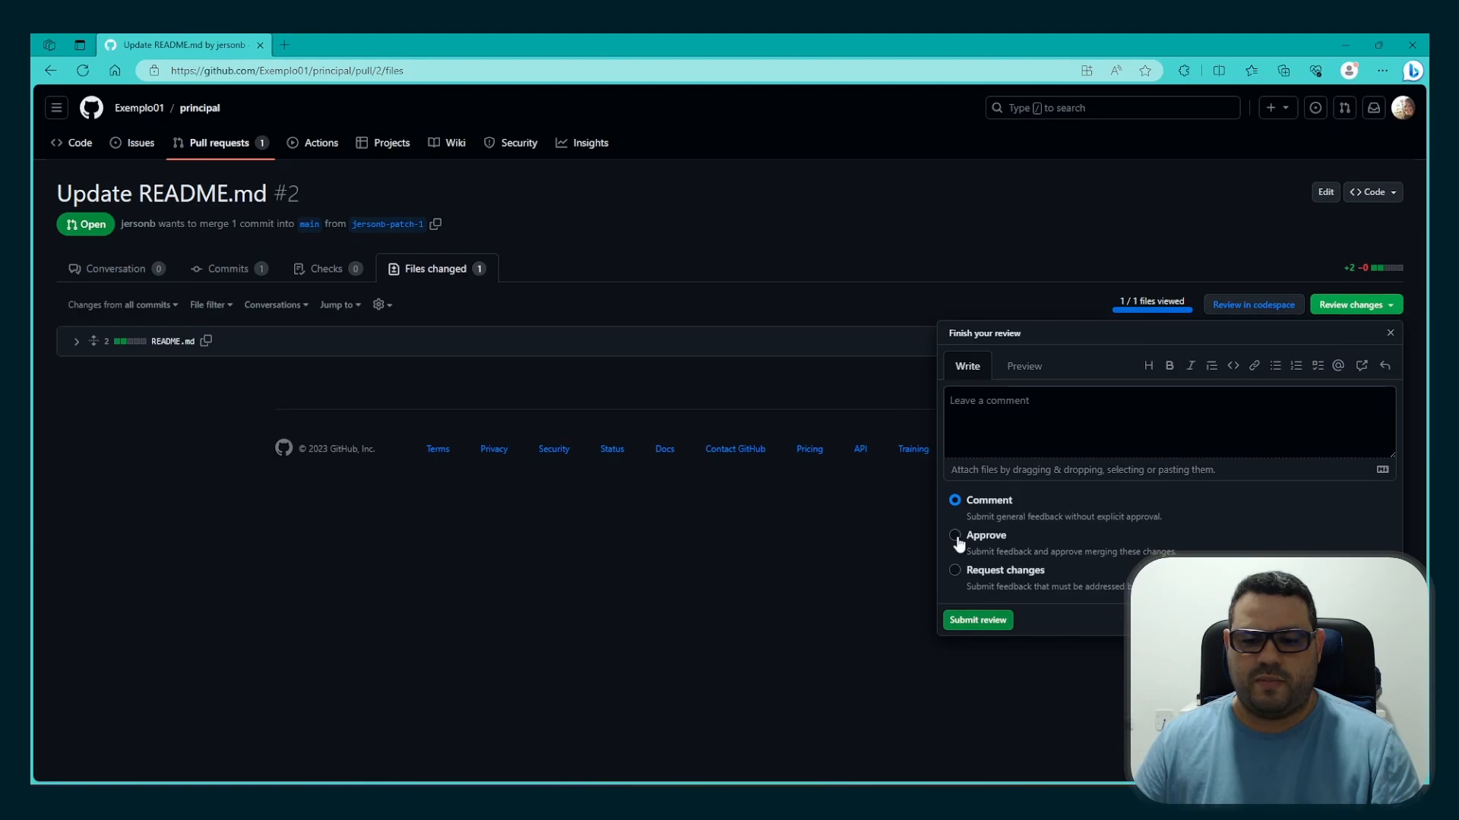
pyautogui.click(969, 617)
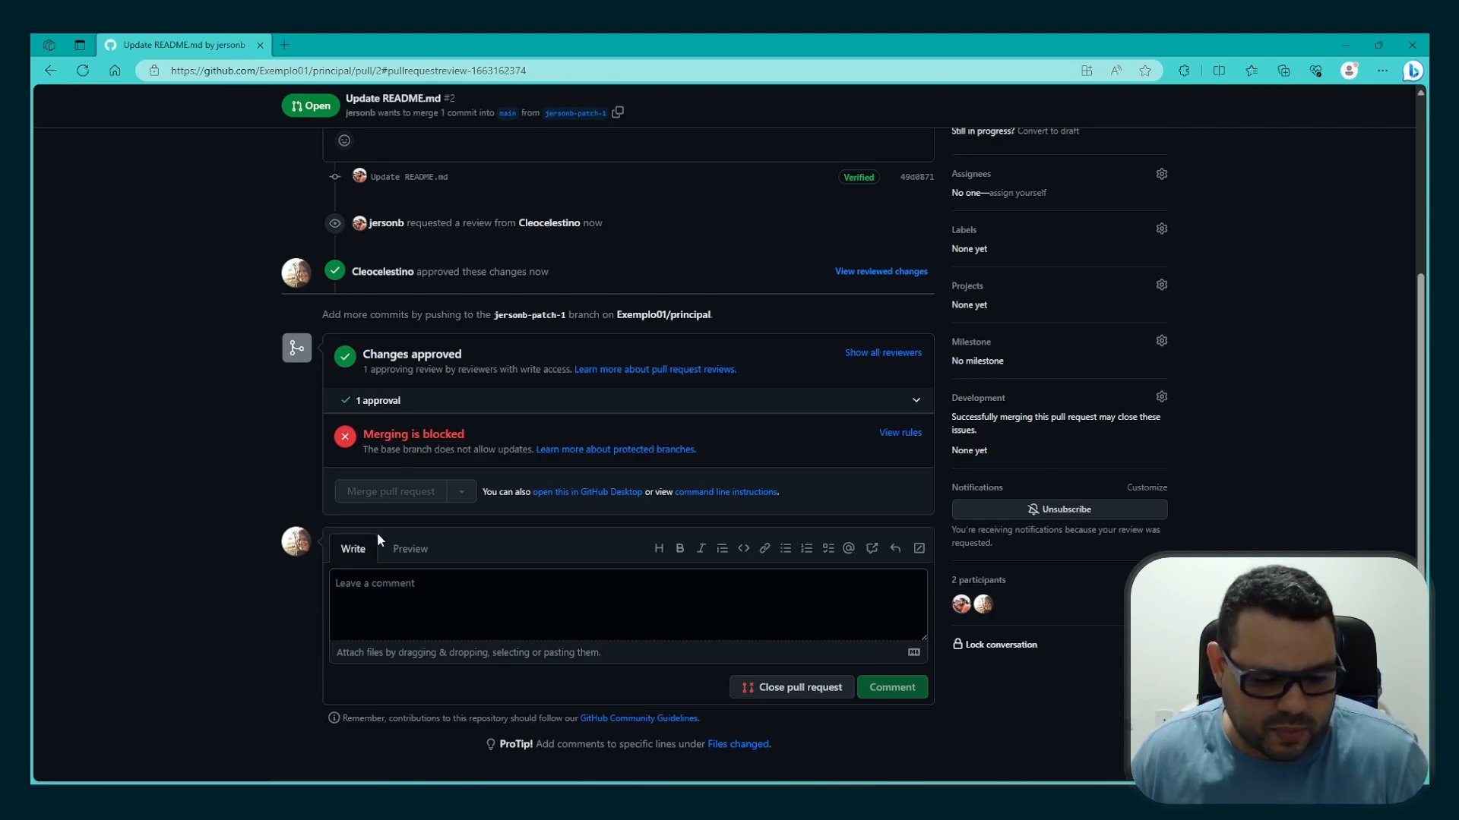
# Switch to the administrator's browser window and open pull request #2 in principal to check whether it can be merged
pyautogui.hotkey('alt', 'Tab')
pyautogui.scroll(2, 458, 610)
pyautogui.scroll(1, 458, 606)
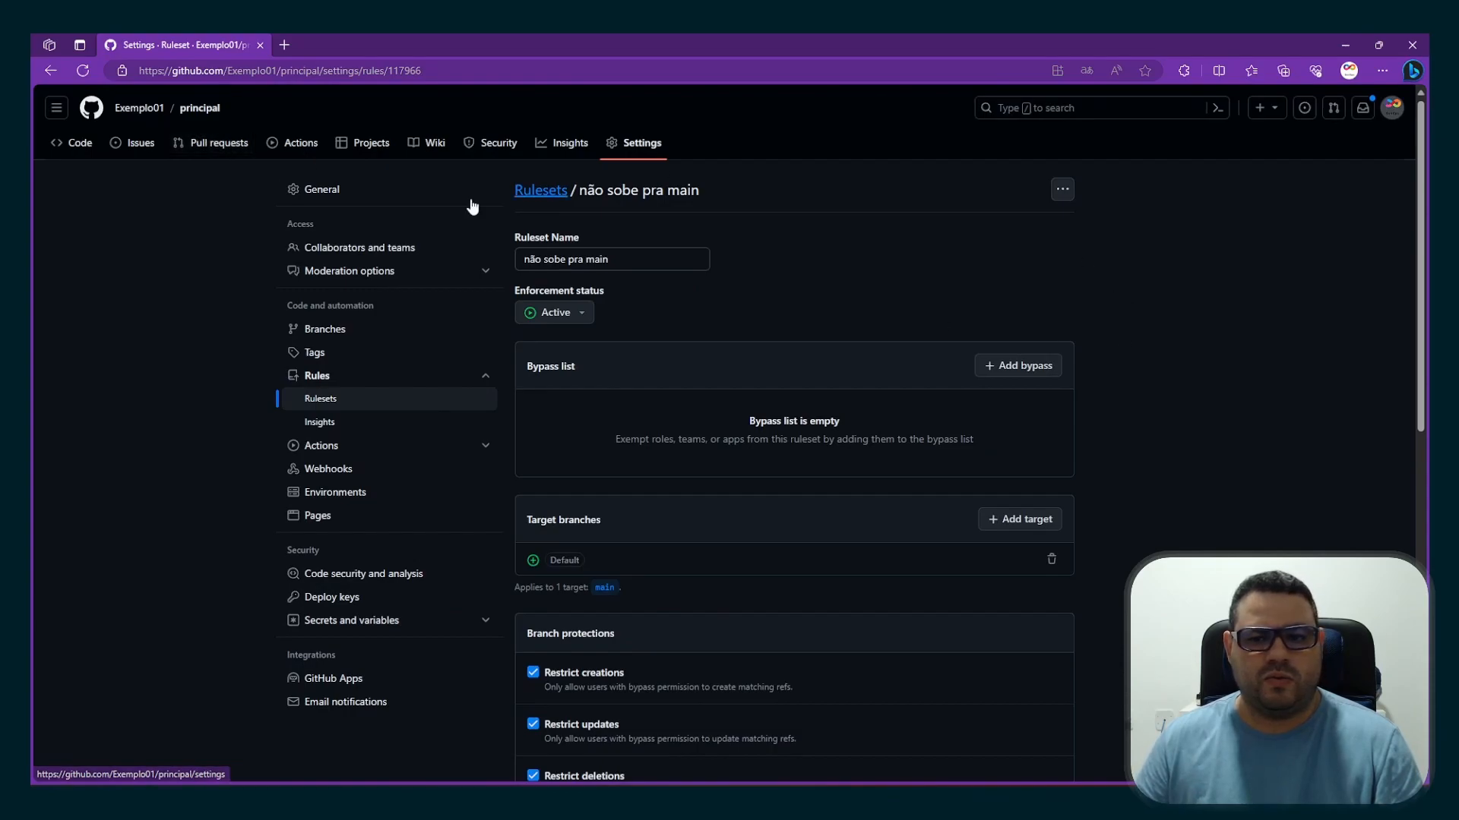
pyautogui.click(212, 145)
pyautogui.click(383, 270)
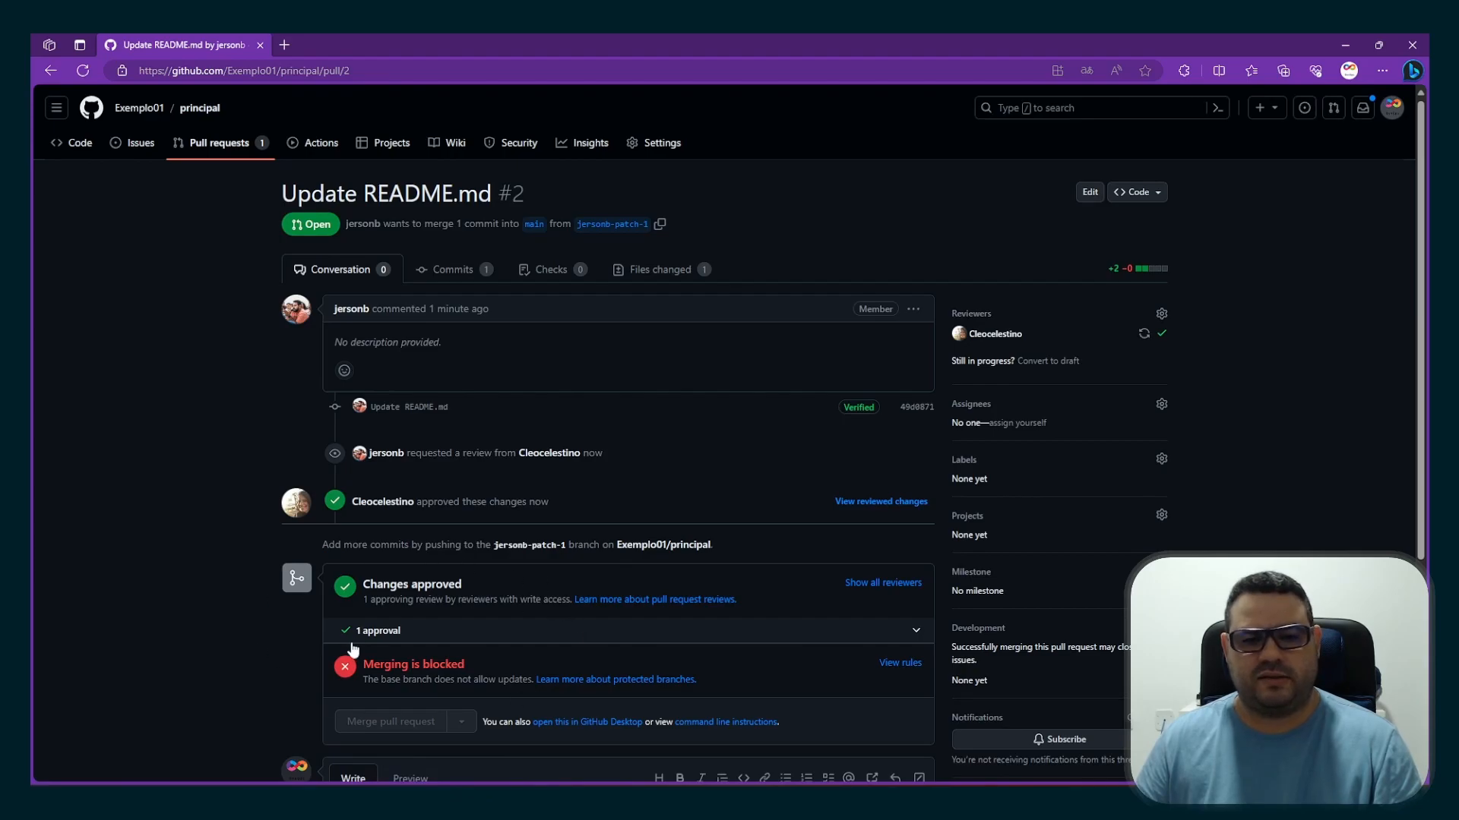
# Open the ruleset "não sobe pra main" in the principal repository's settings
pyautogui.click(660, 145)
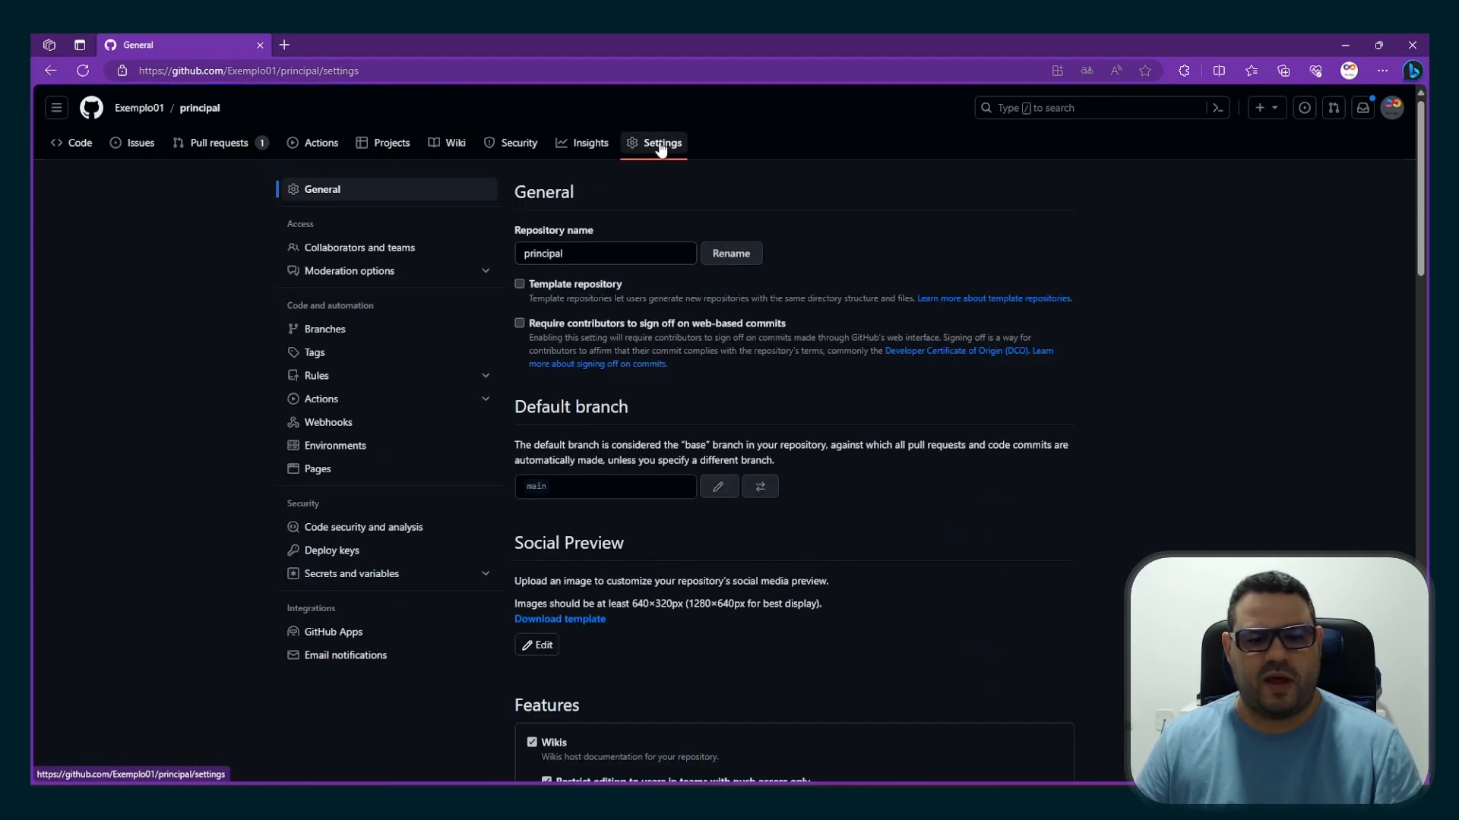
pyautogui.click(414, 375)
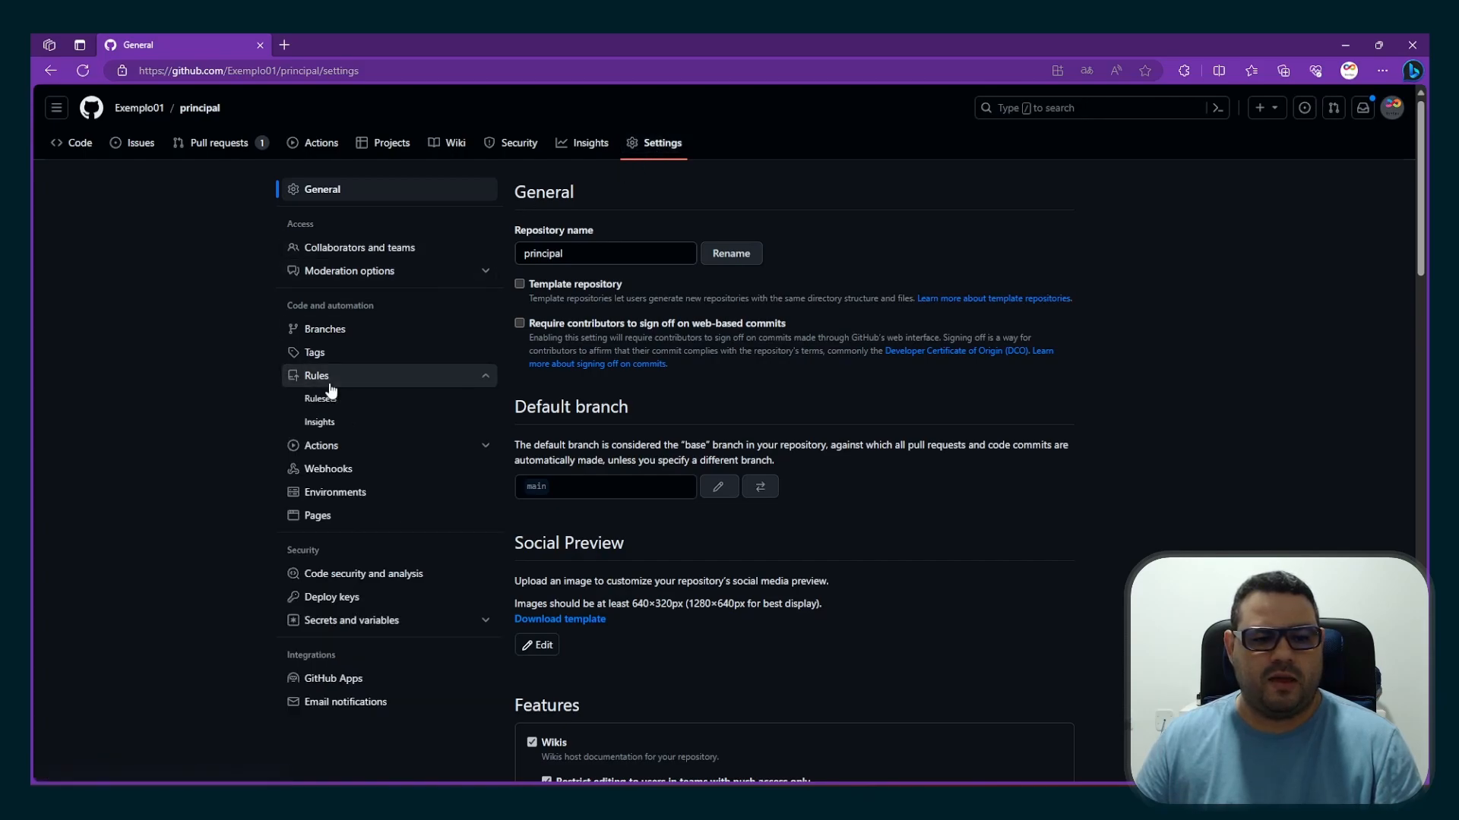
pyautogui.click(383, 403)
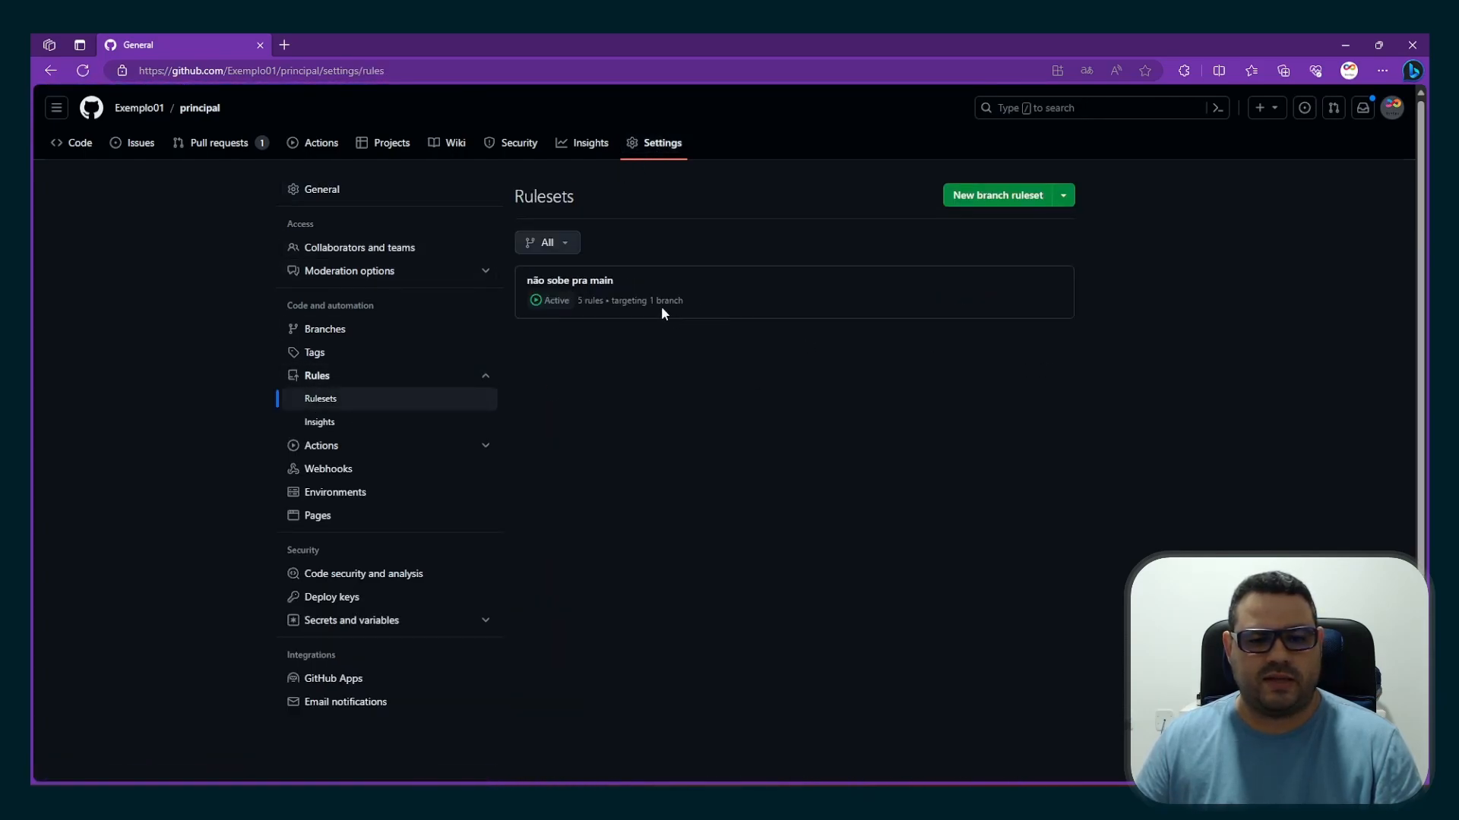
pyautogui.click(604, 282)
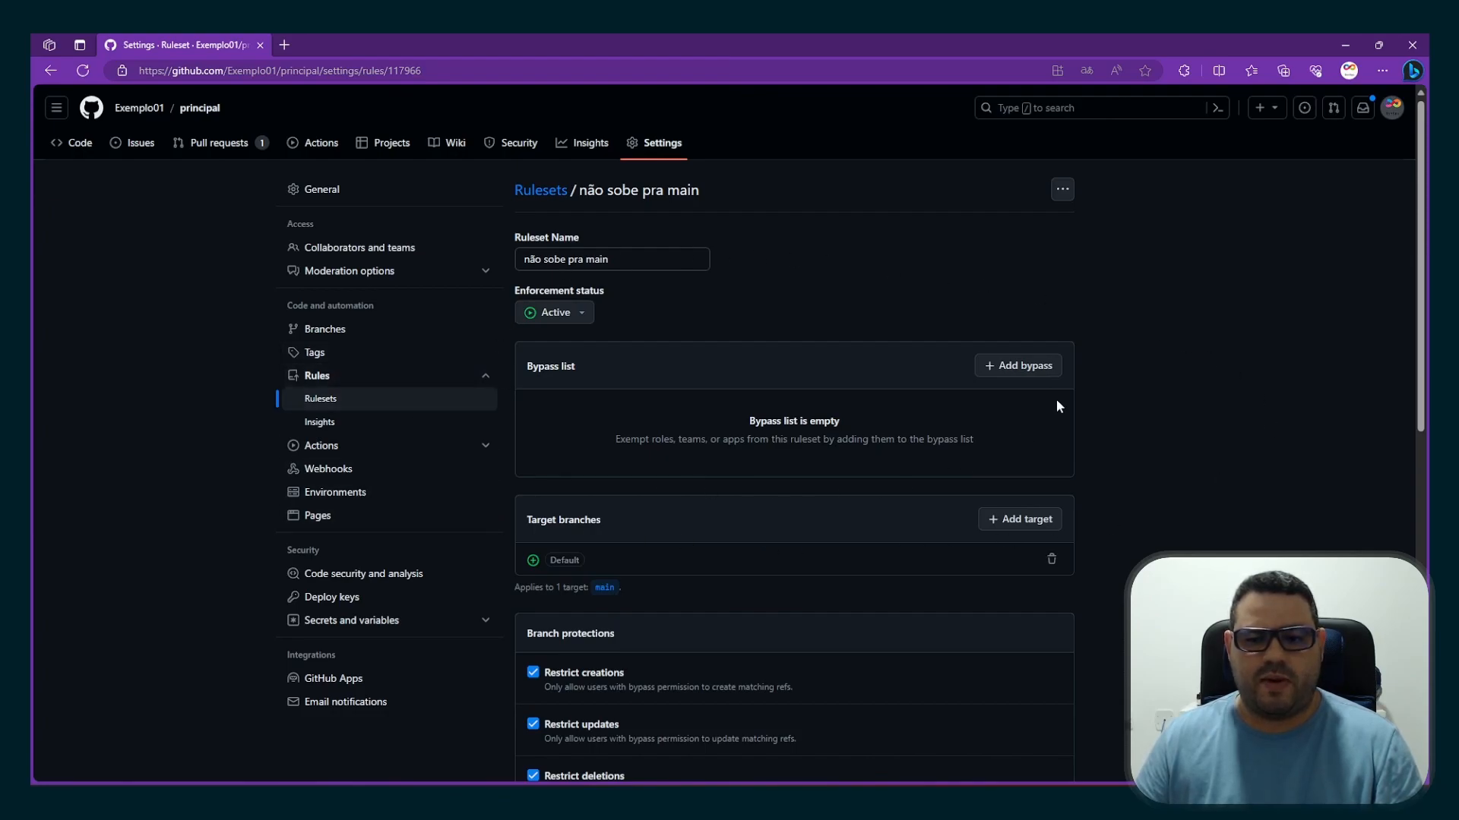
# Add the Organization admin role to the bypass list of the "não sobe pra main" ruleset
pyautogui.click(1034, 367)
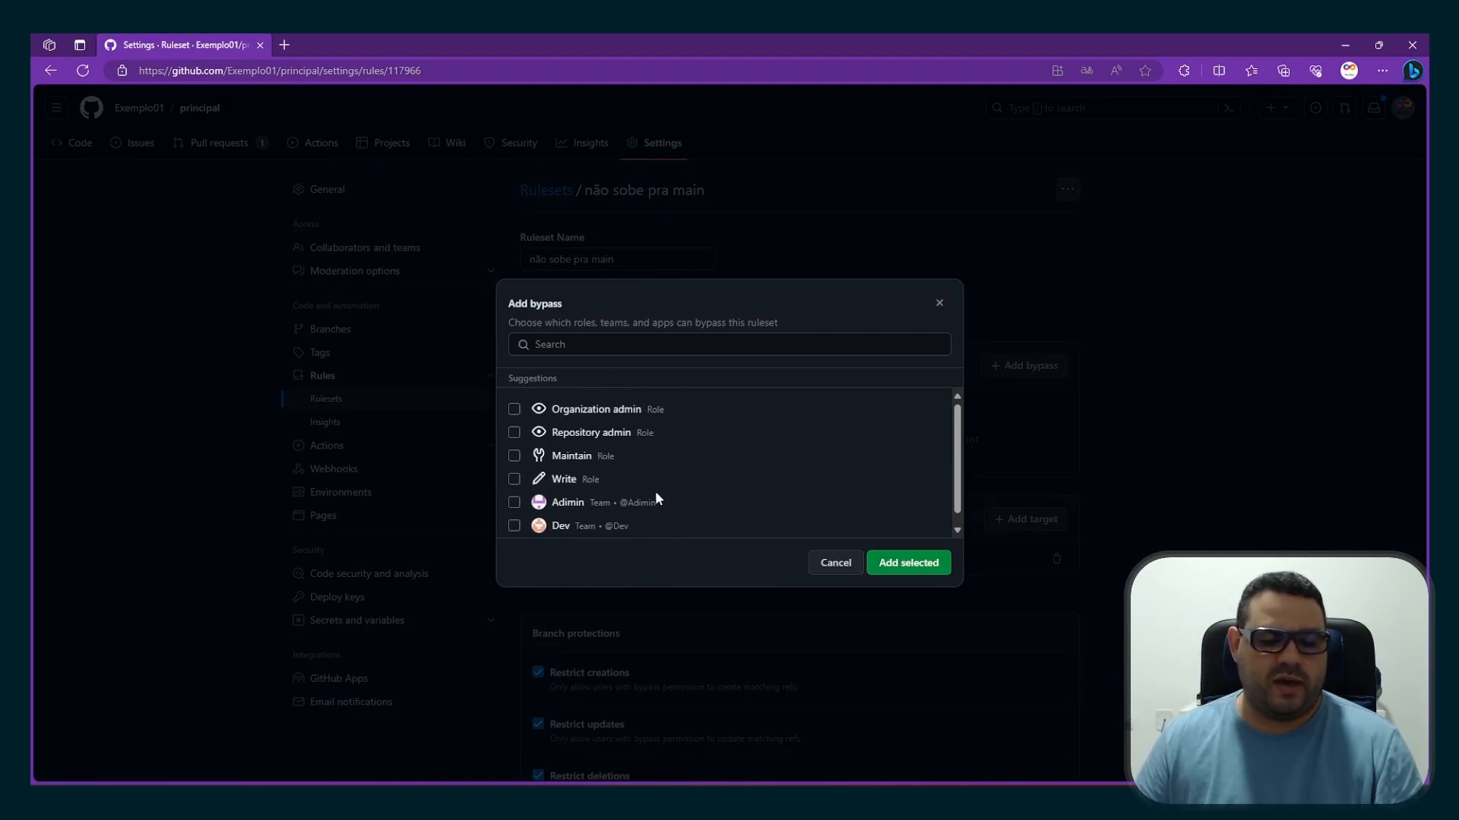
pyautogui.scroll(-1, 614, 466)
pyautogui.scroll(1, 611, 466)
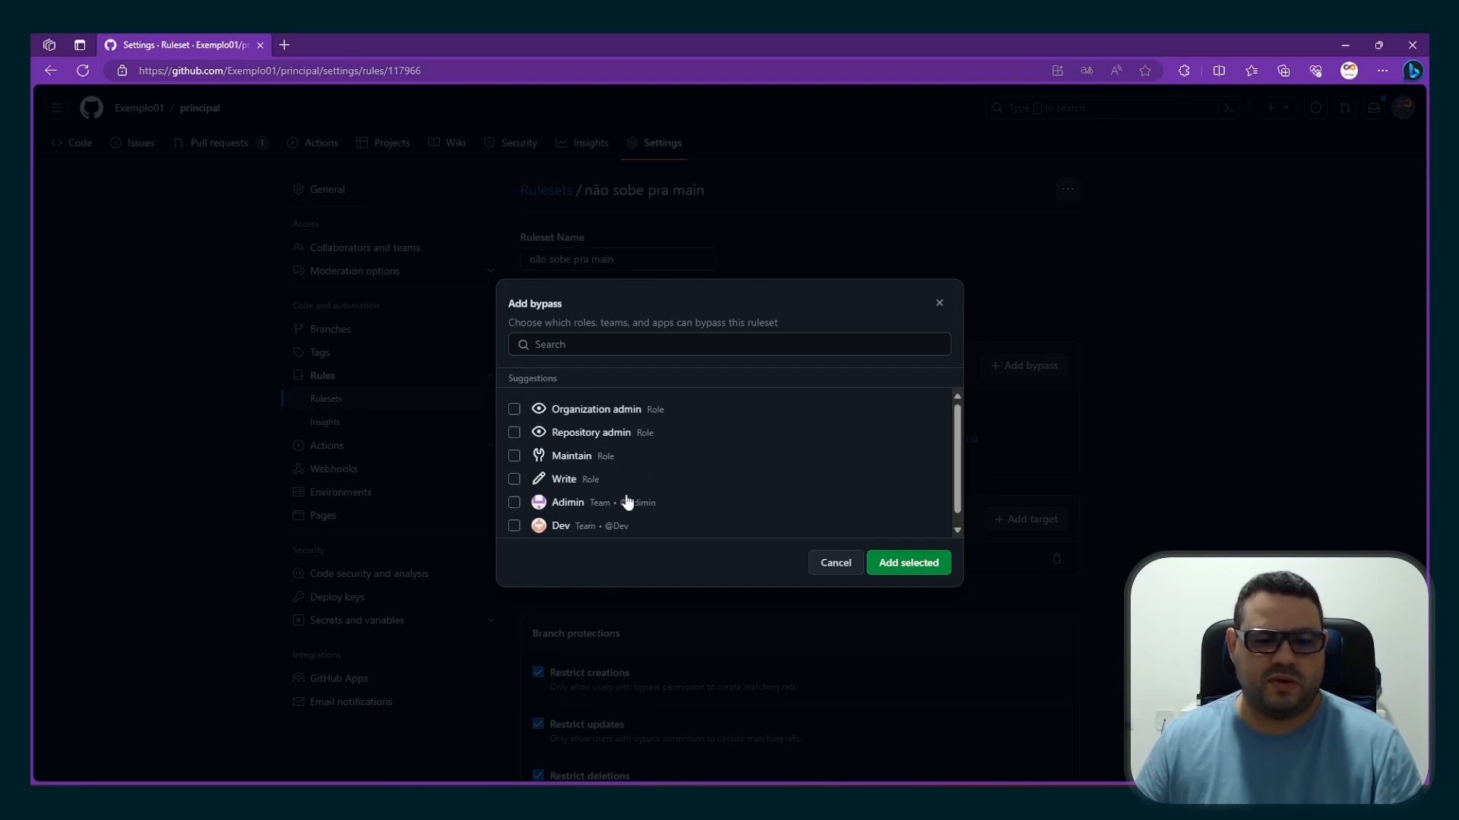
pyautogui.scroll(-1, 658, 486)
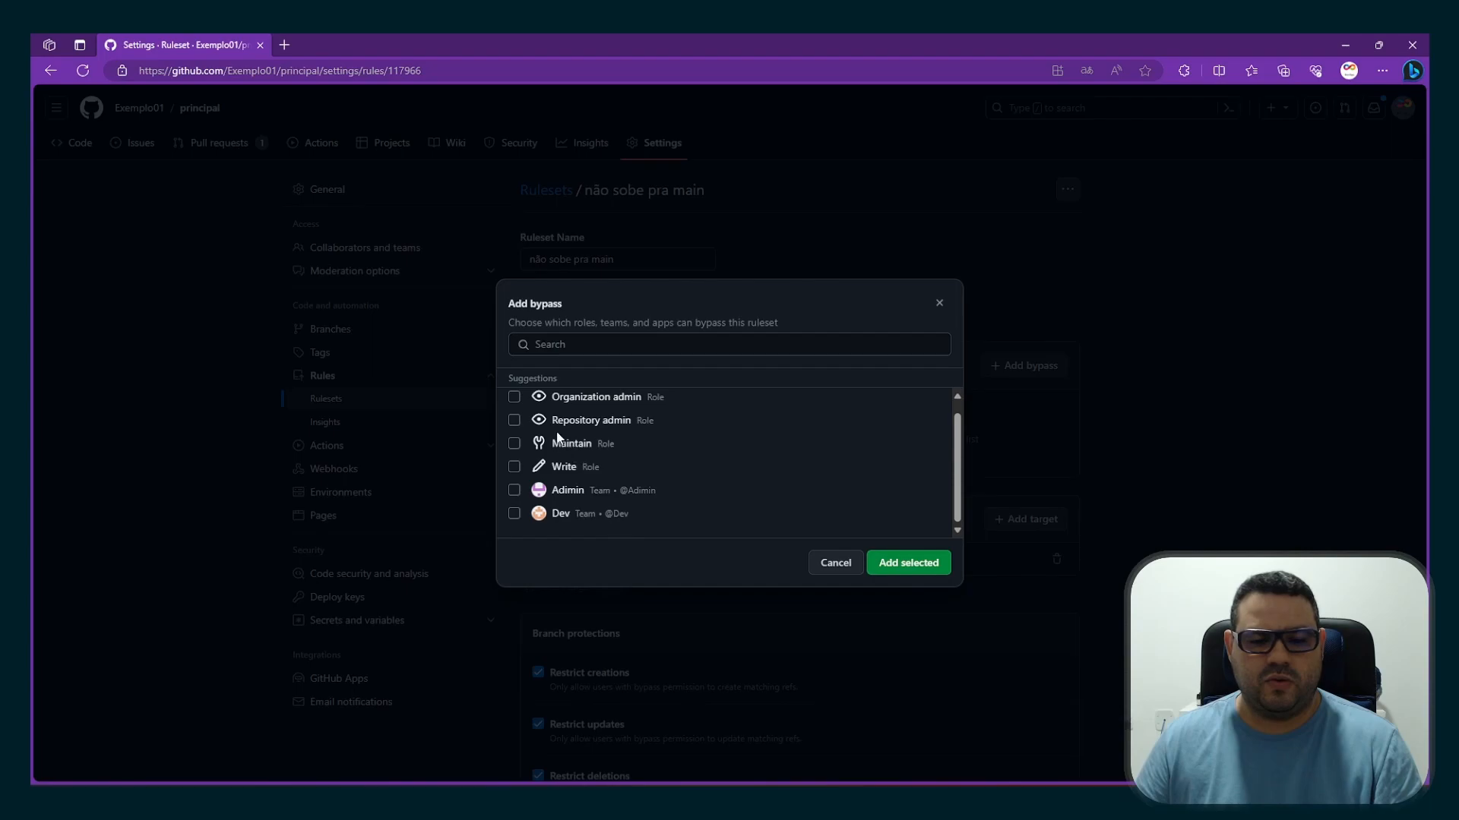
pyautogui.scroll(1, 560, 439)
pyautogui.click(514, 410)
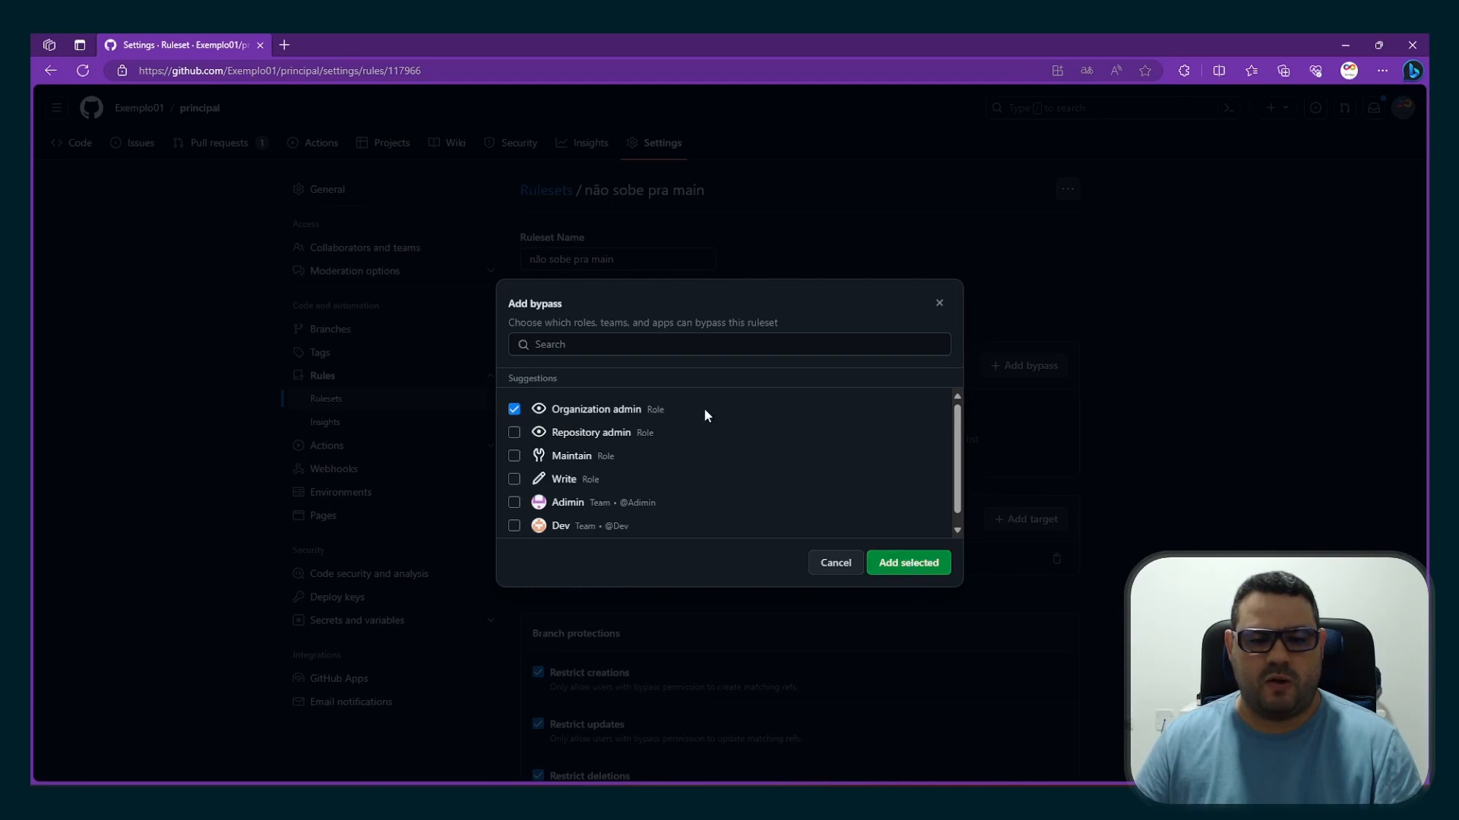
pyautogui.click(917, 570)
# Save the changes to the "não sobe pra main" ruleset
pyautogui.scroll(-8, 882, 588)
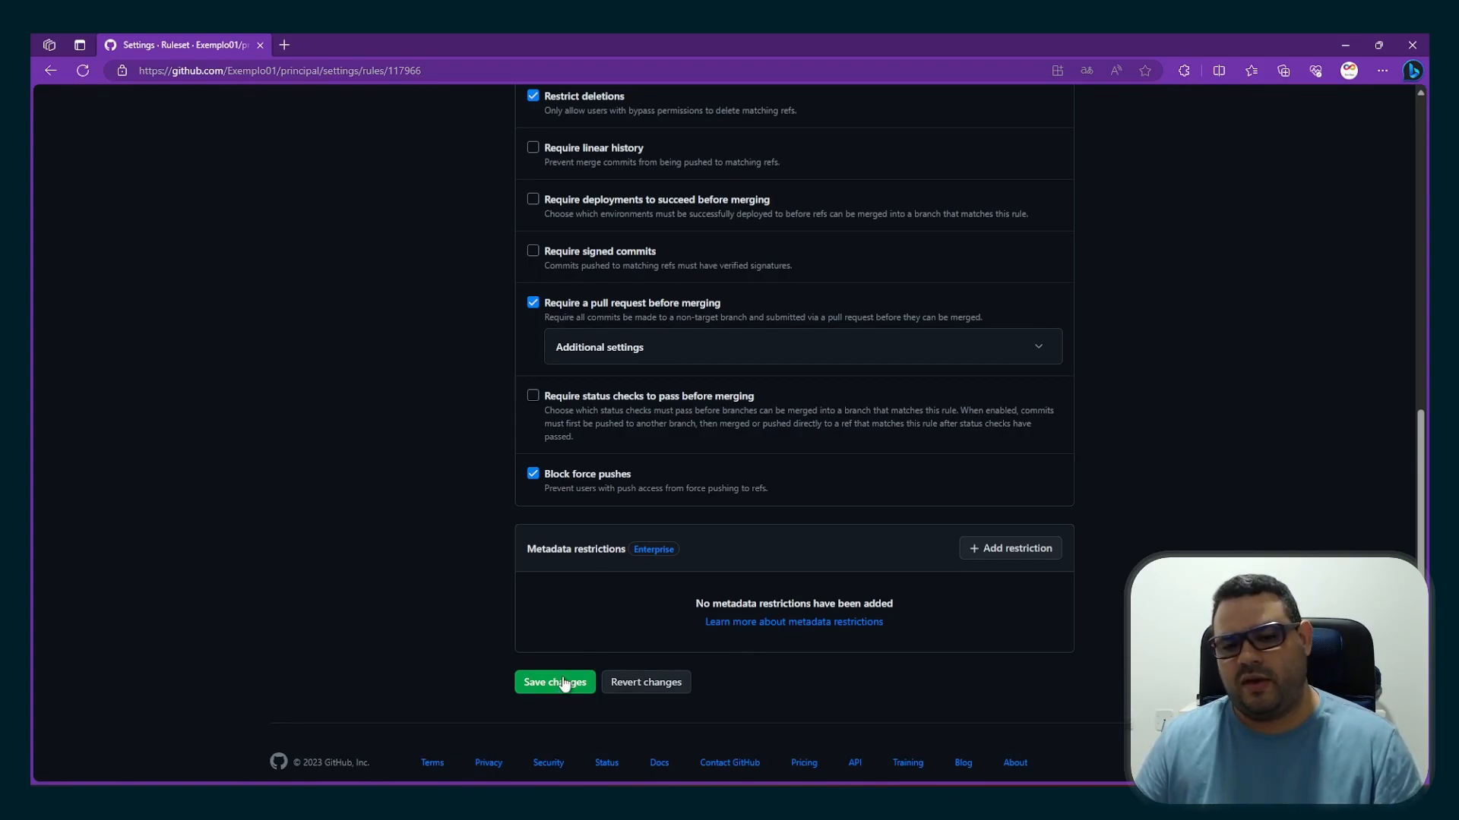
pyautogui.click(562, 683)
pyautogui.scroll(-2, 591, 637)
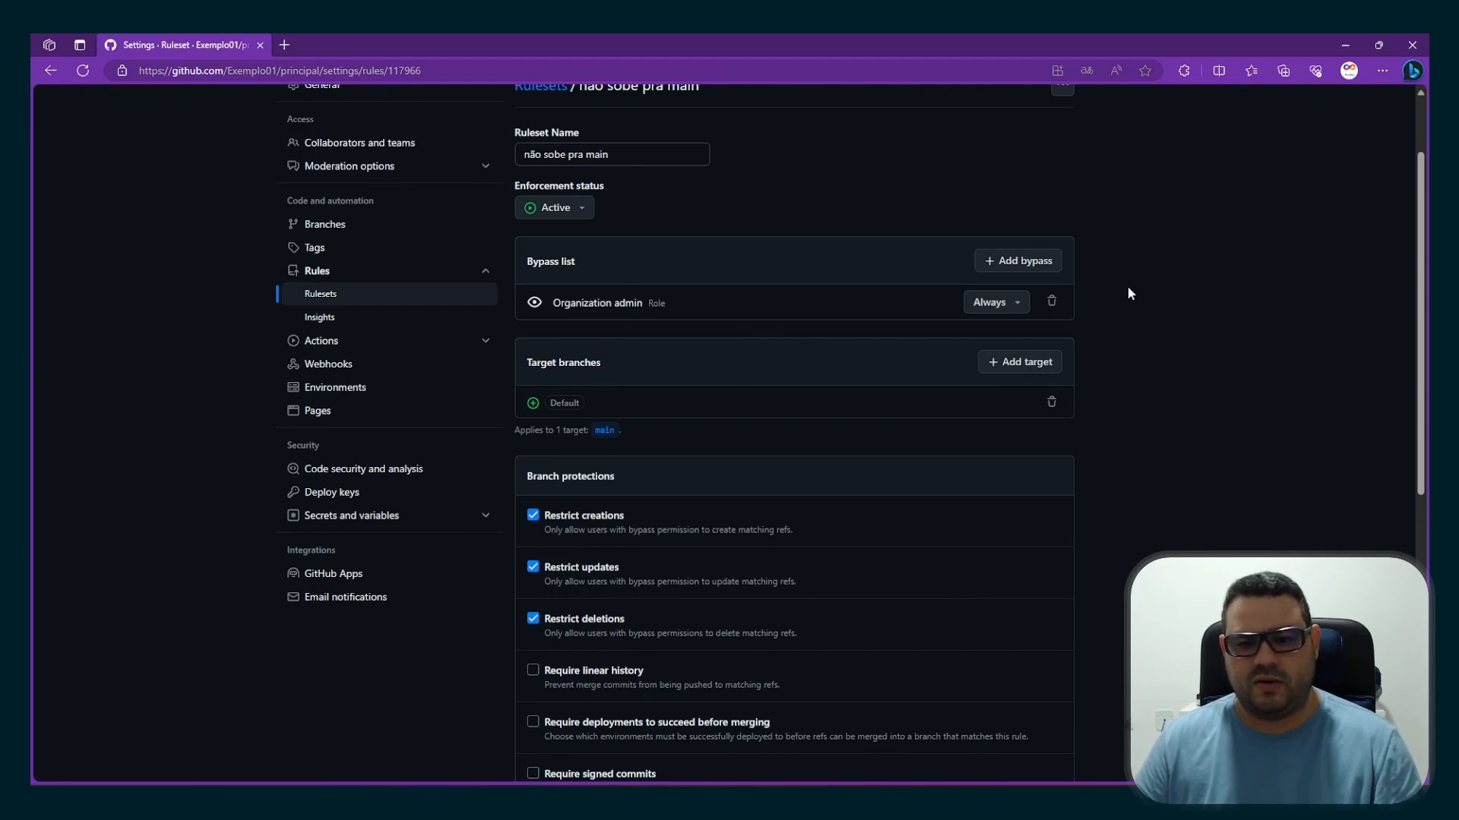
pyautogui.scroll(-4, 1082, 611)
pyautogui.scroll(-3, 1081, 612)
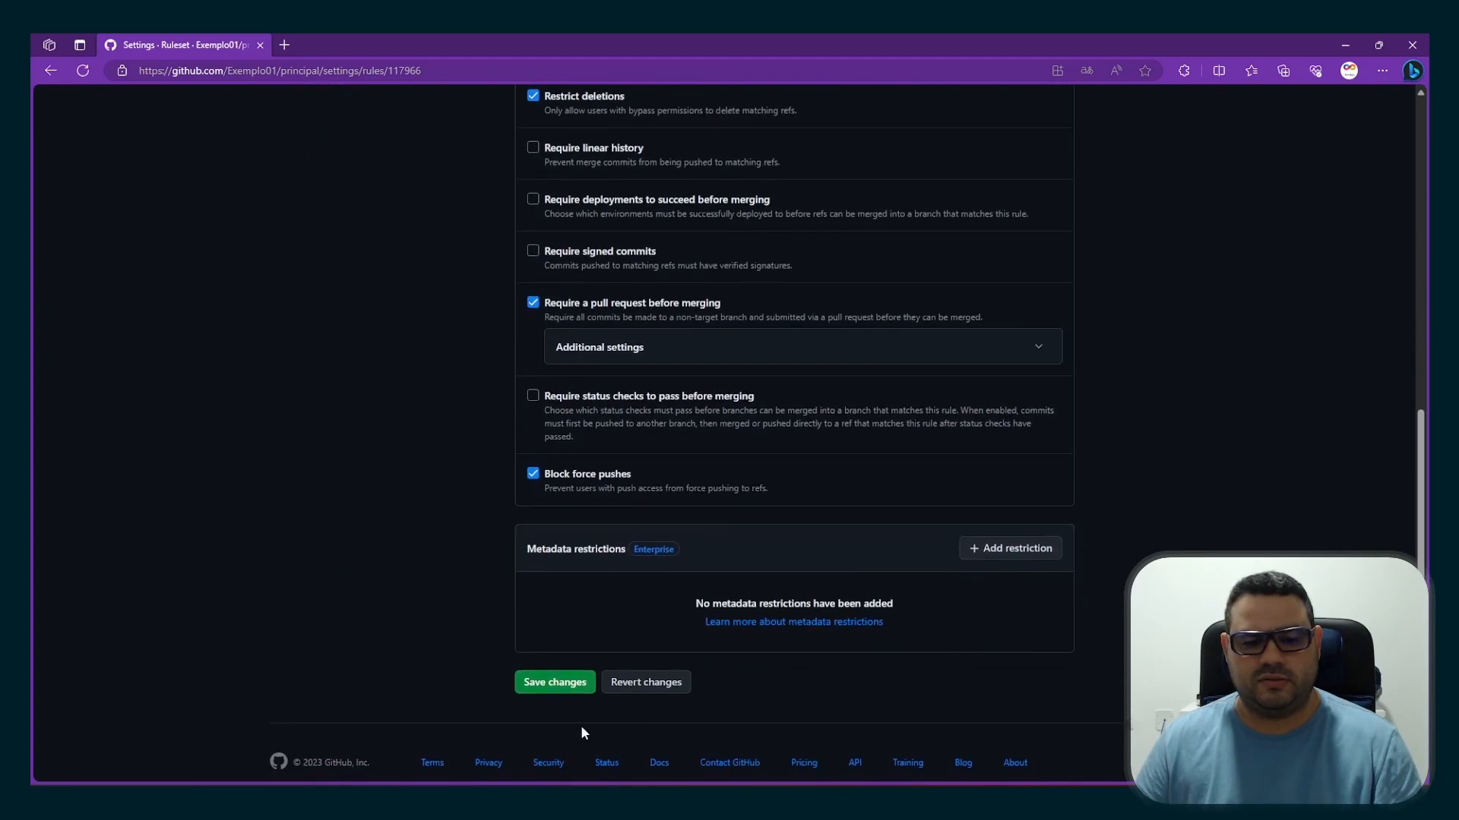
pyautogui.click(532, 683)
pyautogui.scroll(8, 600, 661)
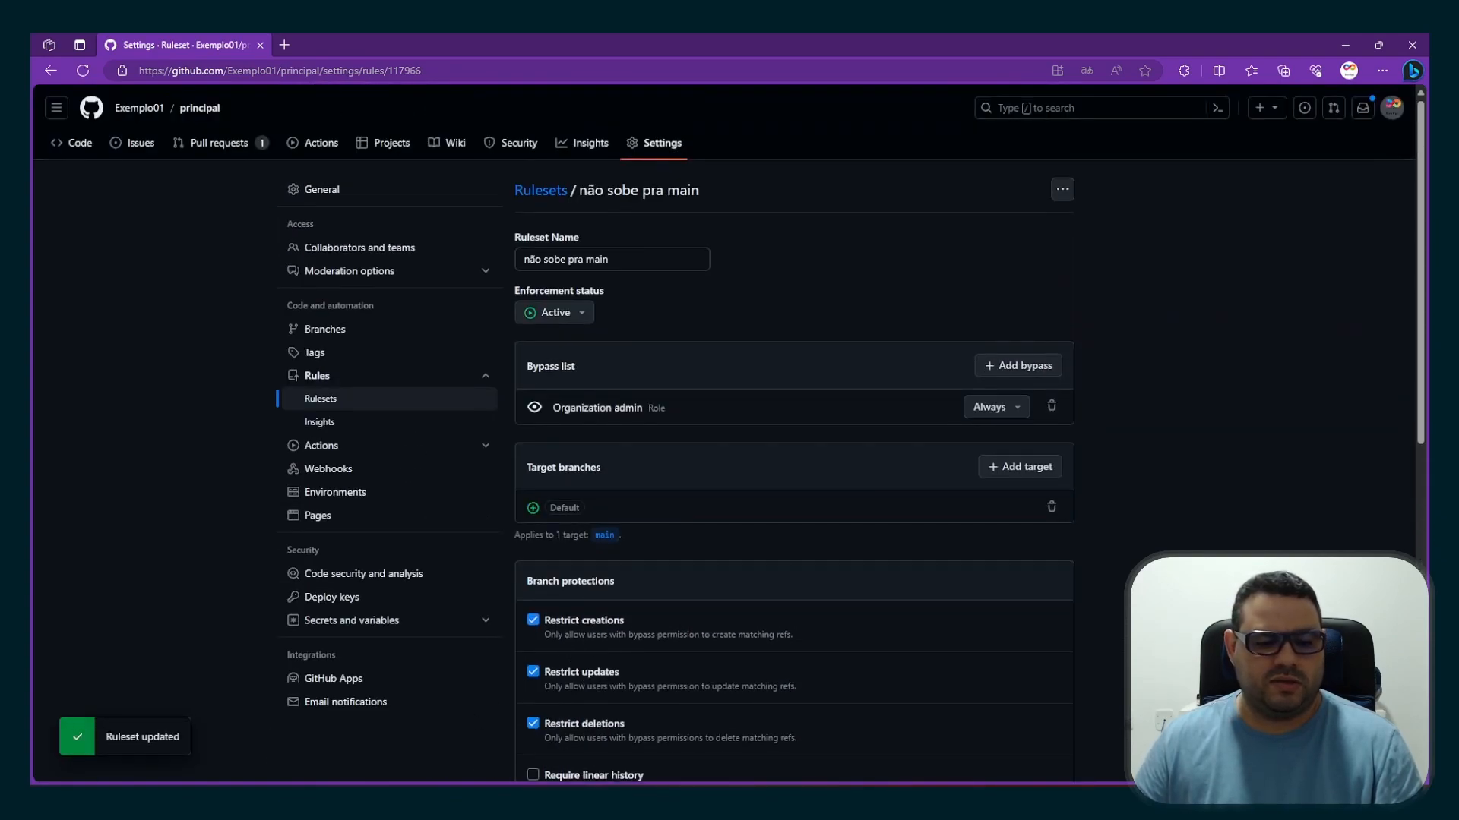
# Reload pull request #2 in the author's and the reviewer's browser windows to check whether either account can merge it
pyautogui.hotkey('alt', 'Tab')
pyautogui.click(82, 70)
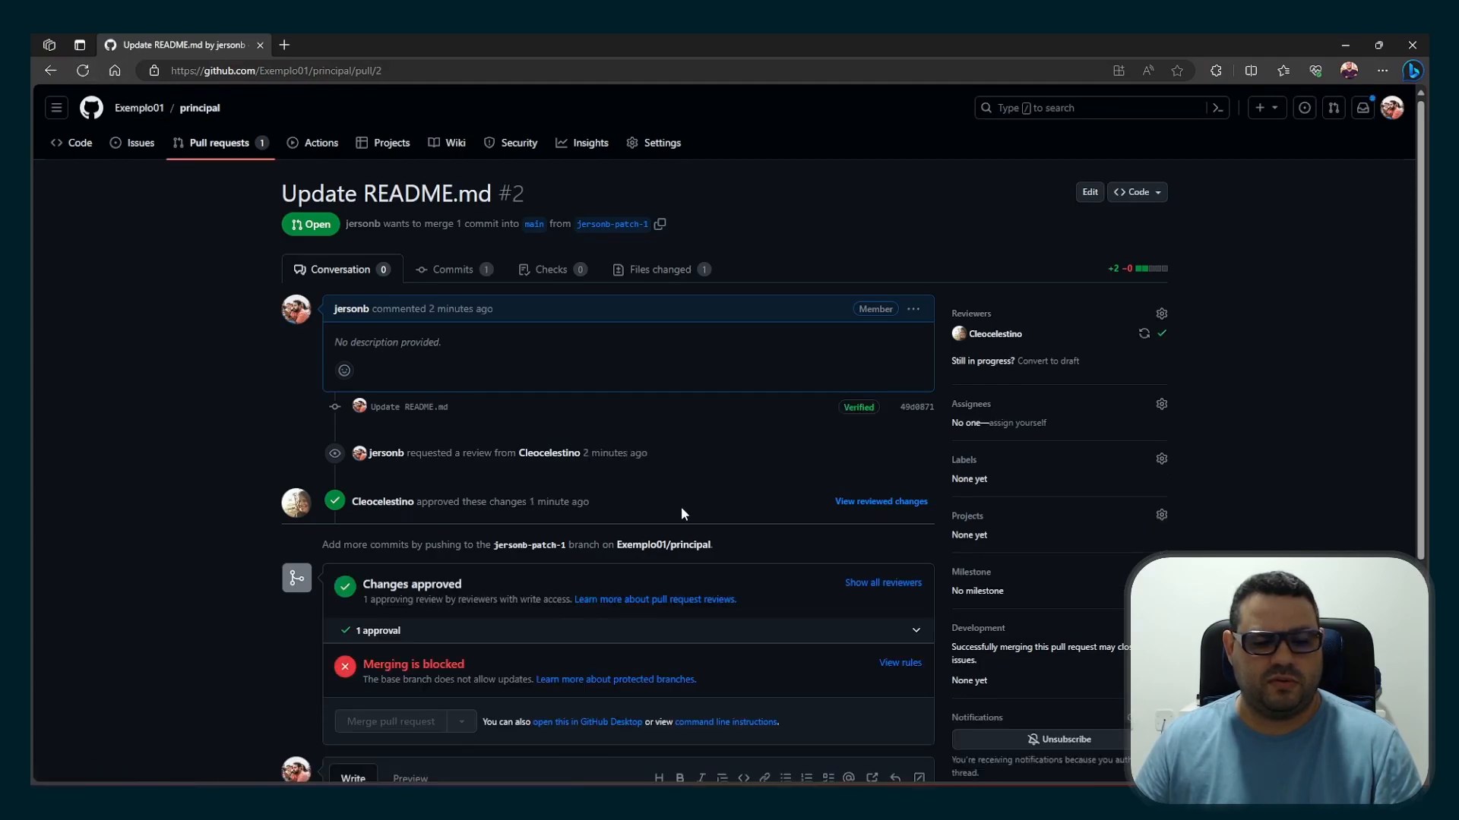
pyautogui.scroll(-3, 681, 506)
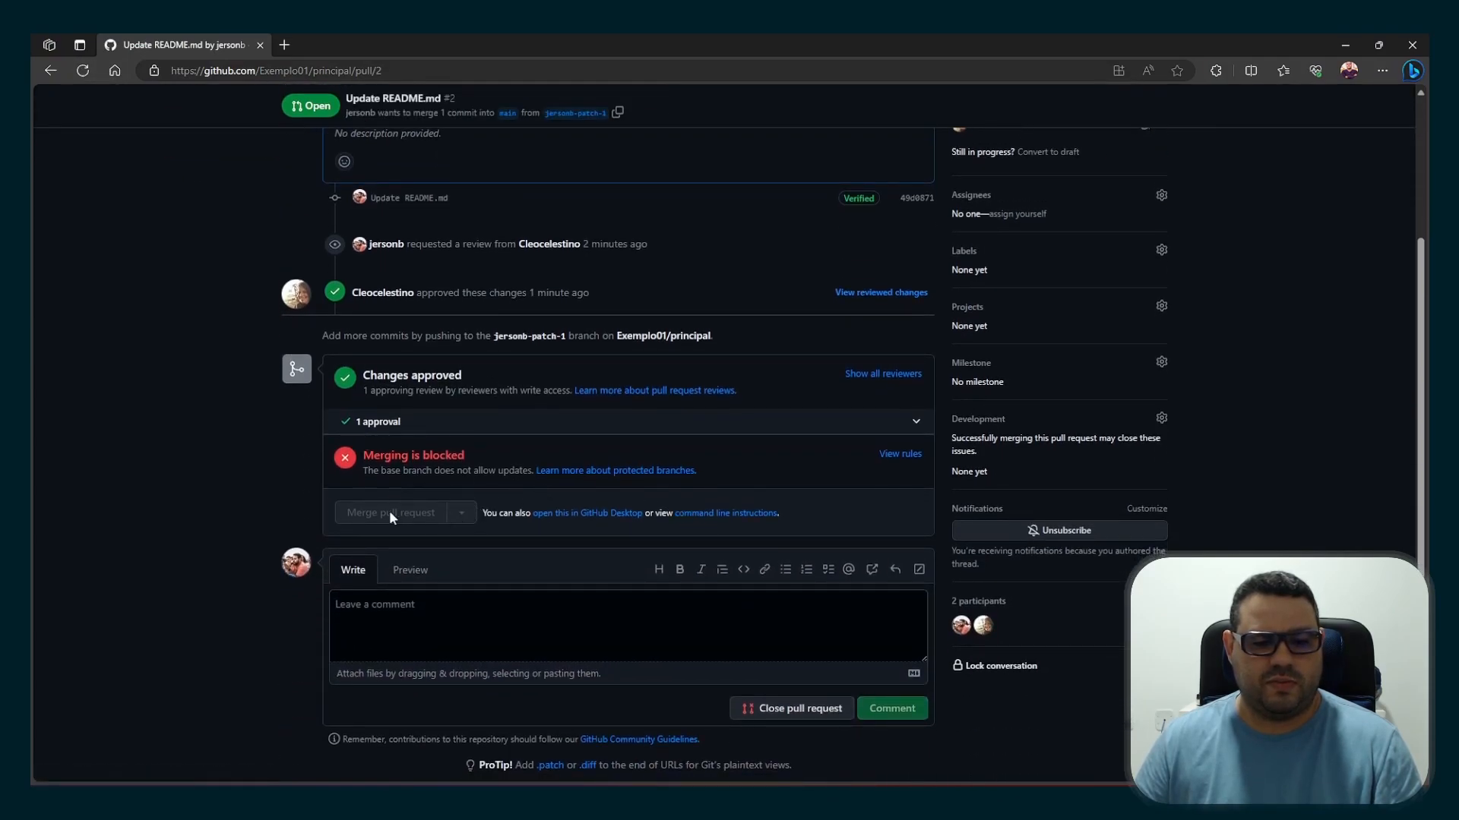
pyautogui.hotkey('alt', 'Tab')
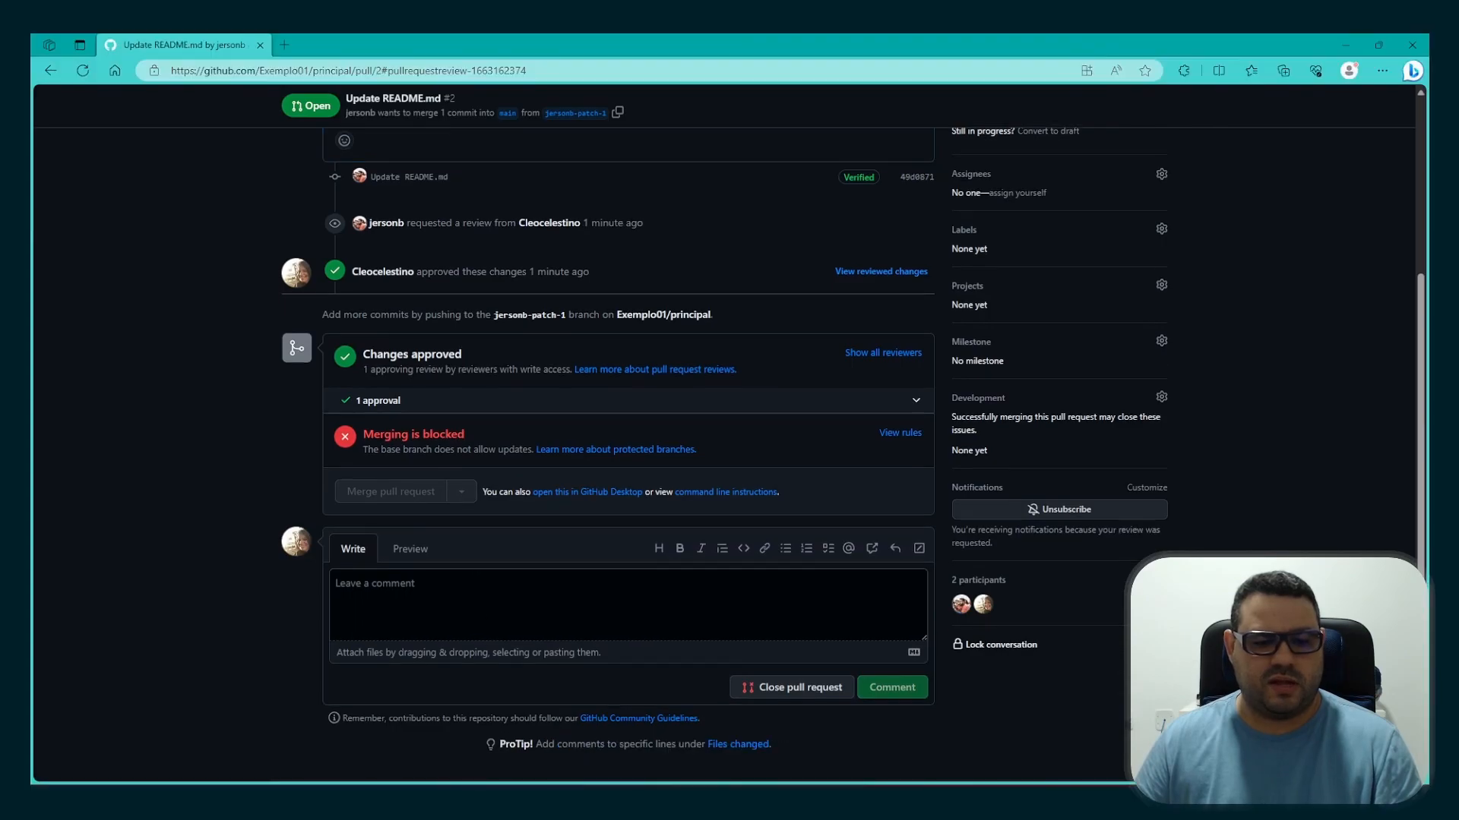
pyautogui.scroll(4, 468, 538)
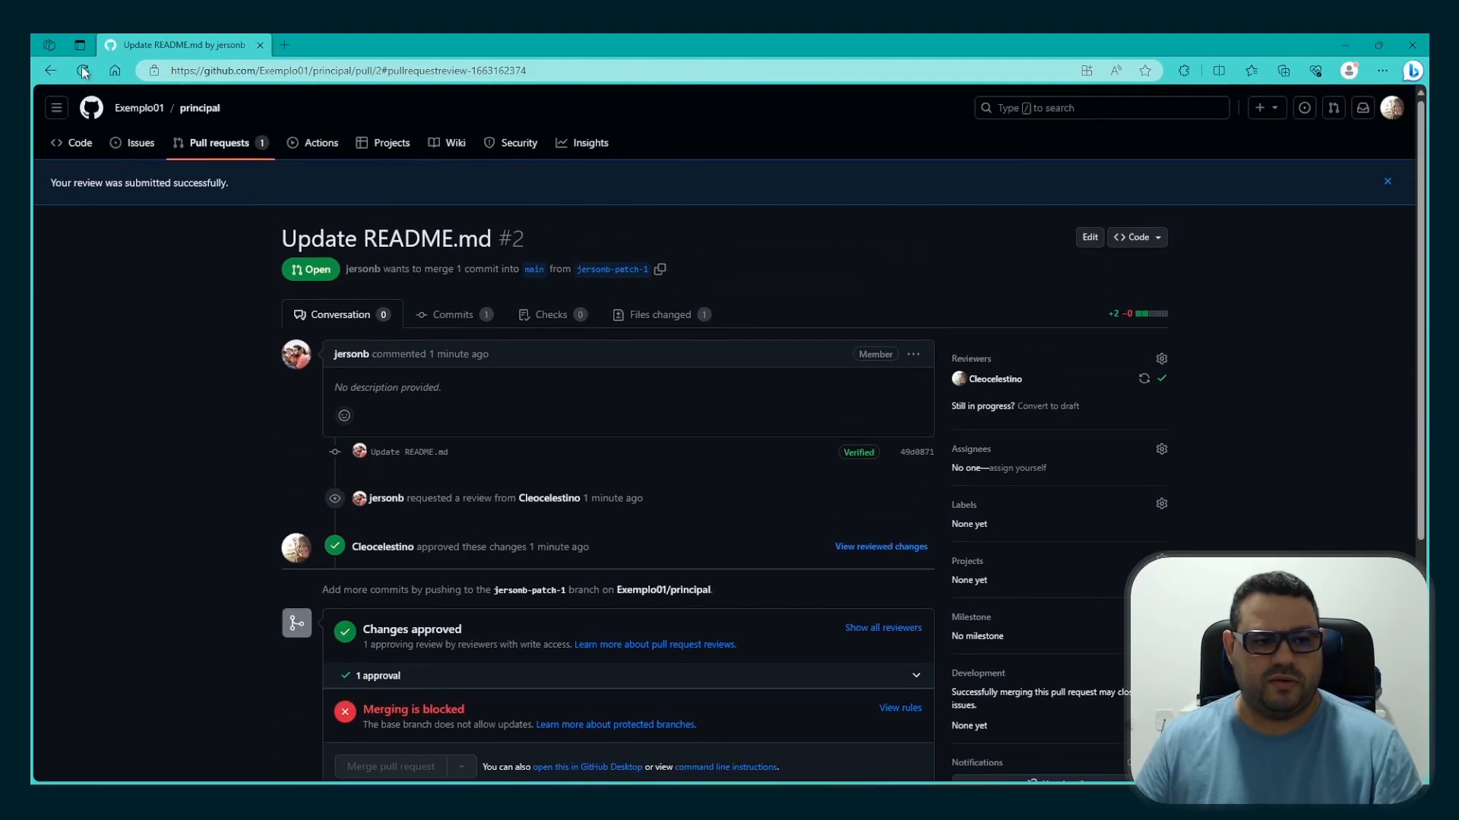
pyautogui.click(84, 71)
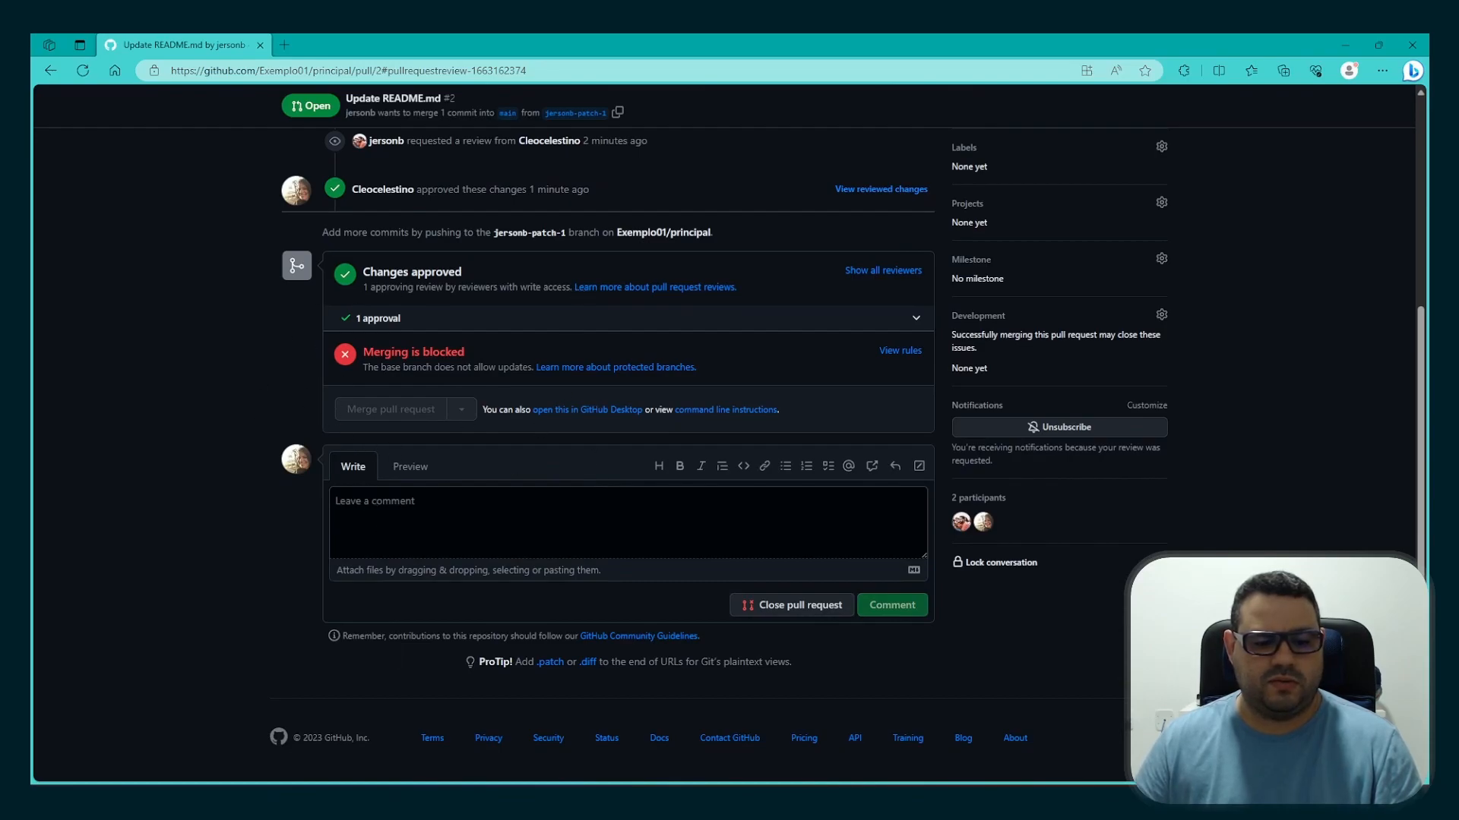
# In the administrator's browser window, open pull request #2 "Update README.md" and merge it into main, bypassing the branch protections
pyautogui.hotkey('alt', 'Tab')
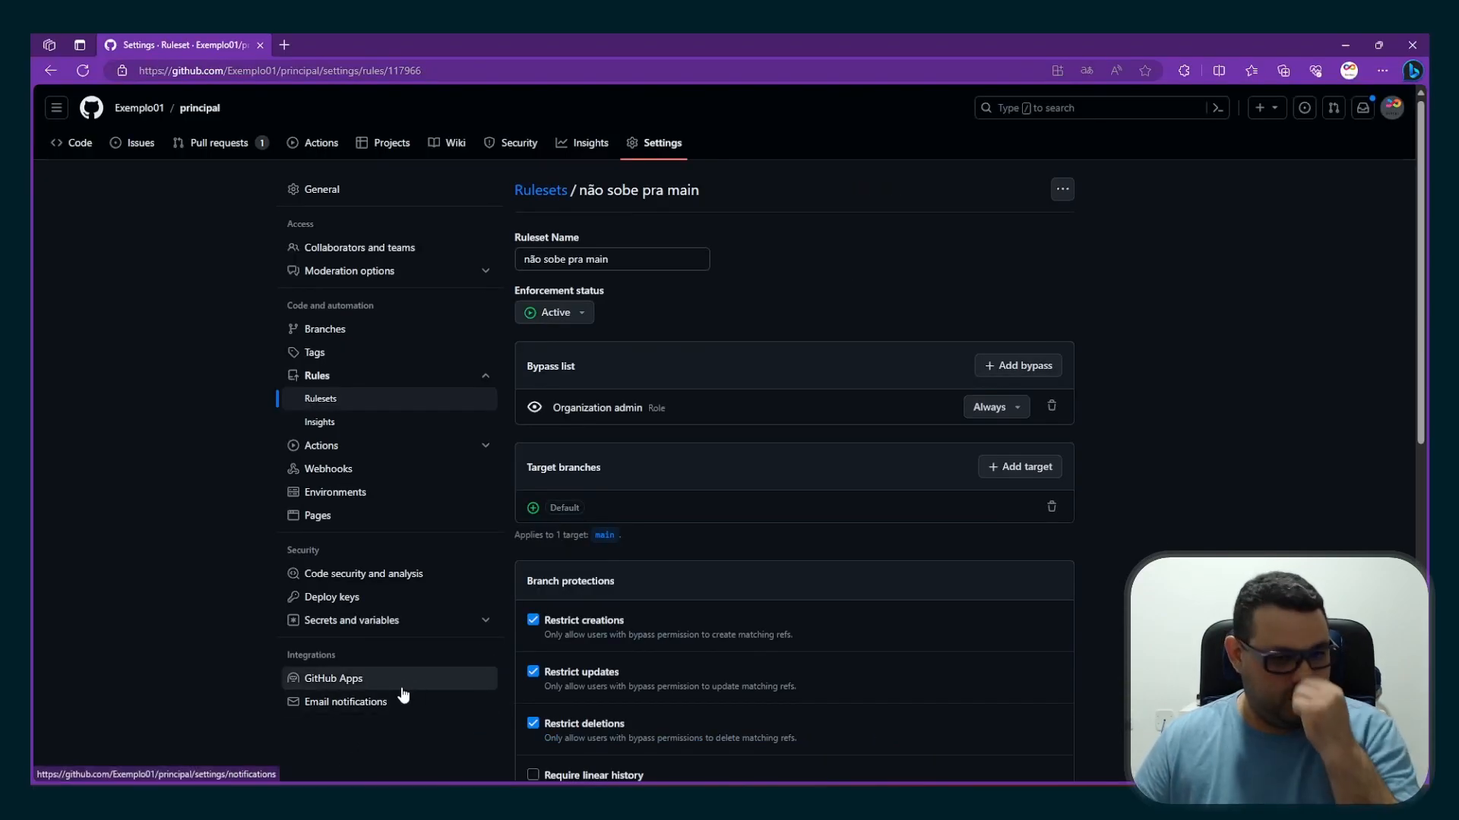
pyautogui.click(215, 143)
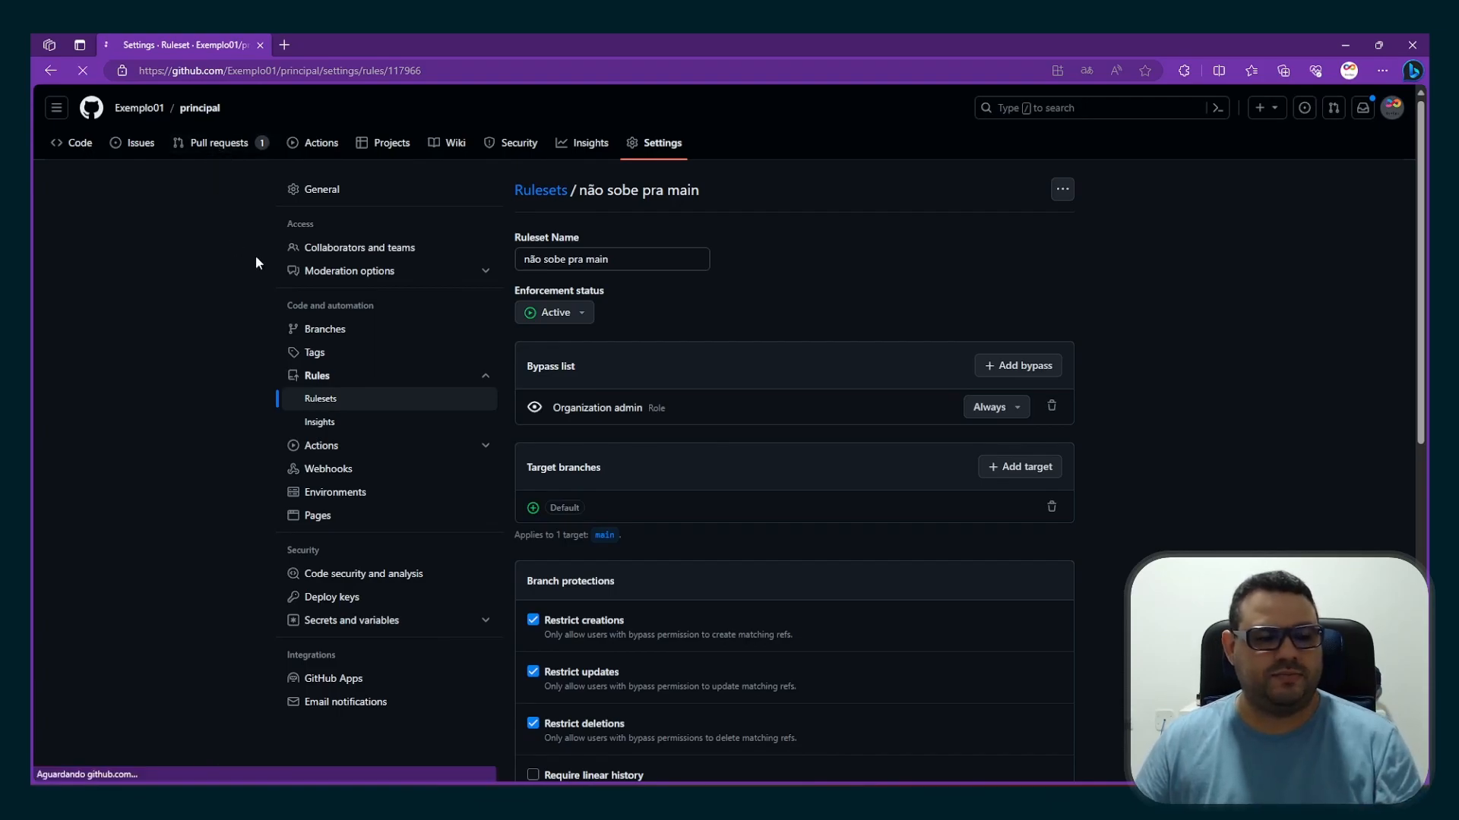
pyautogui.click(355, 270)
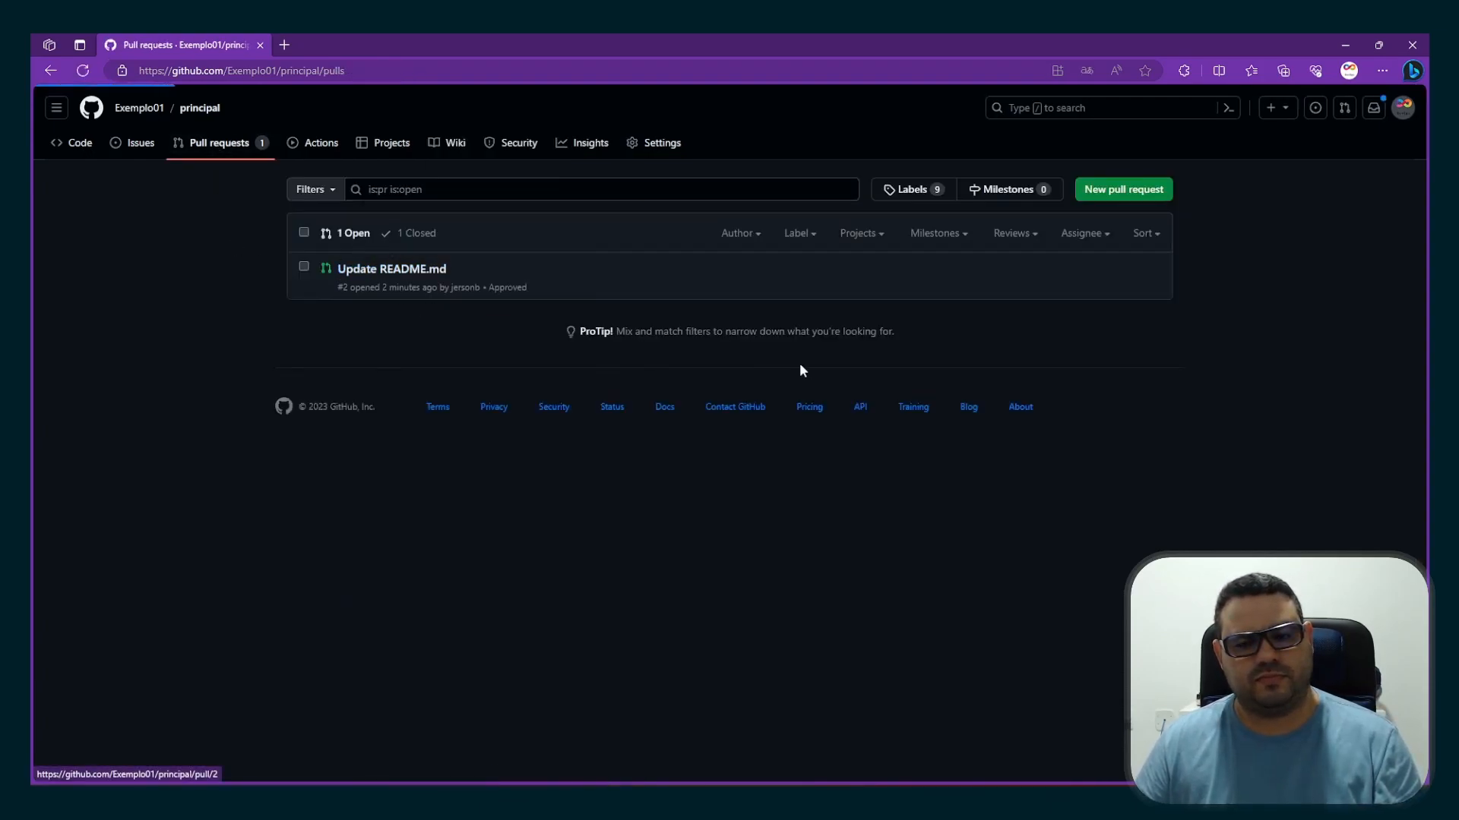
pyautogui.scroll(-3, 600, 427)
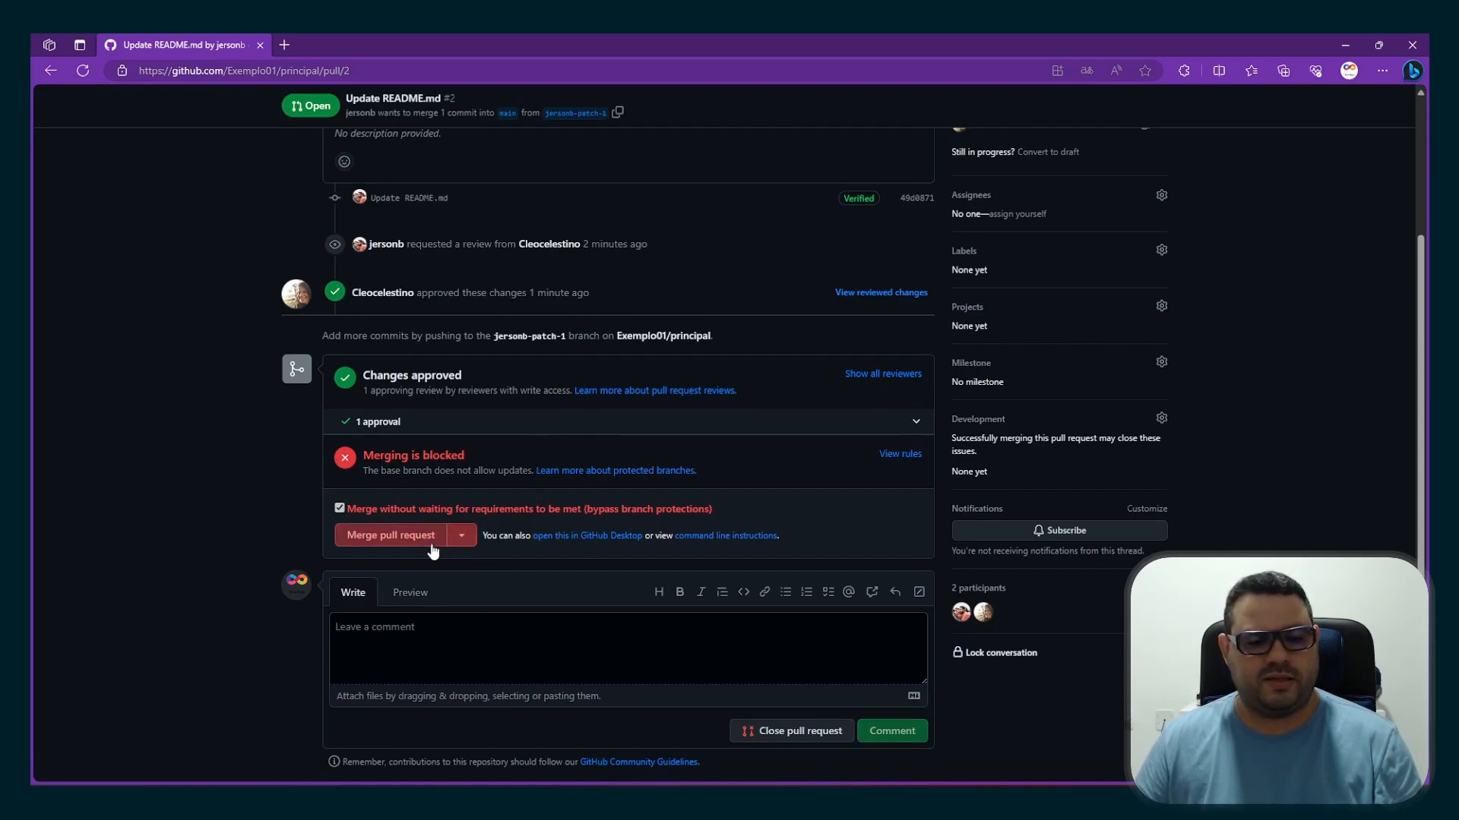
pyautogui.click(426, 541)
pyautogui.click(398, 486)
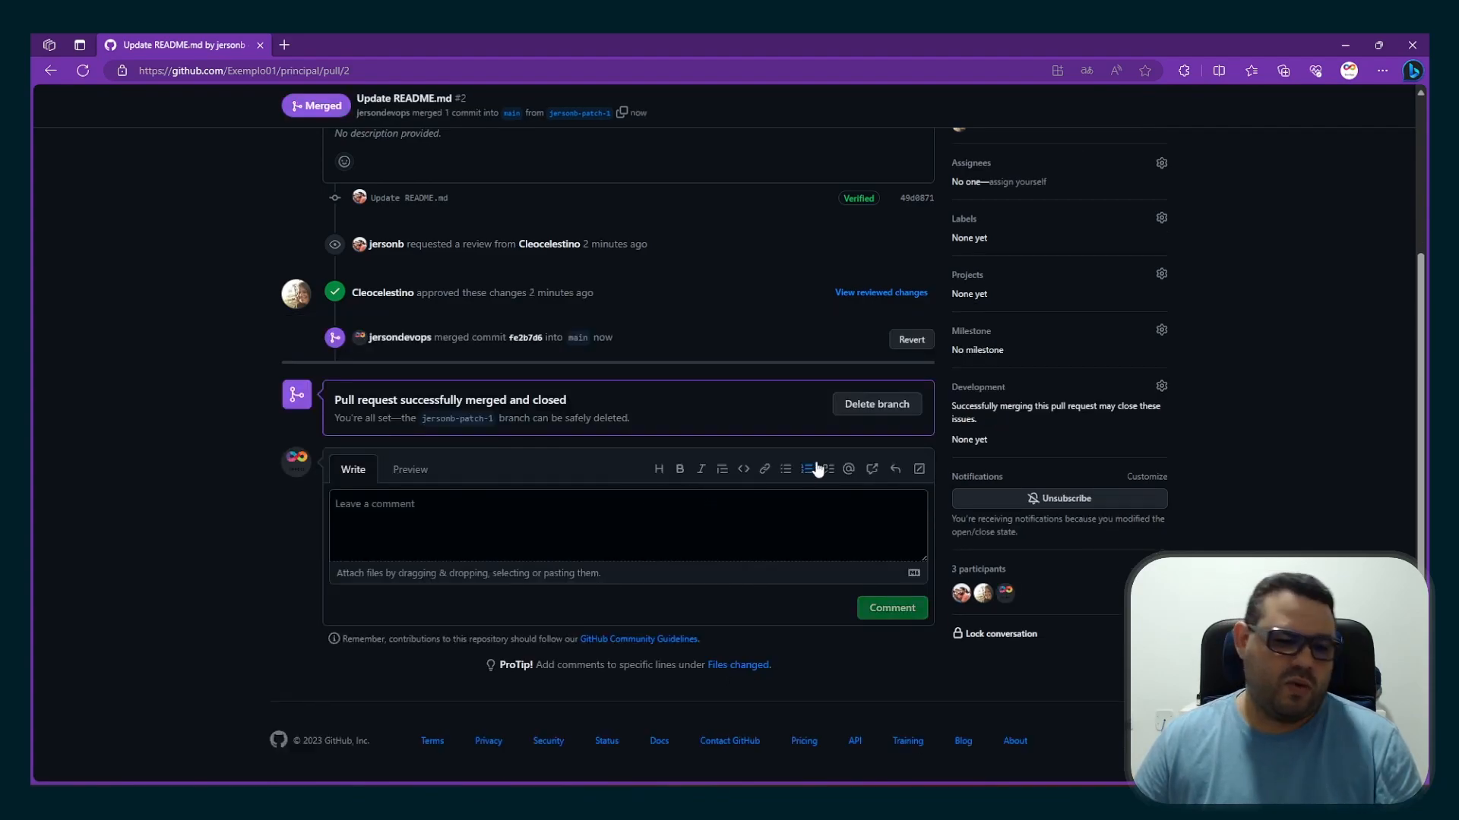
# Delete the source branch of merged pull request #2 and review the pull request's timeline
pyautogui.click(892, 409)
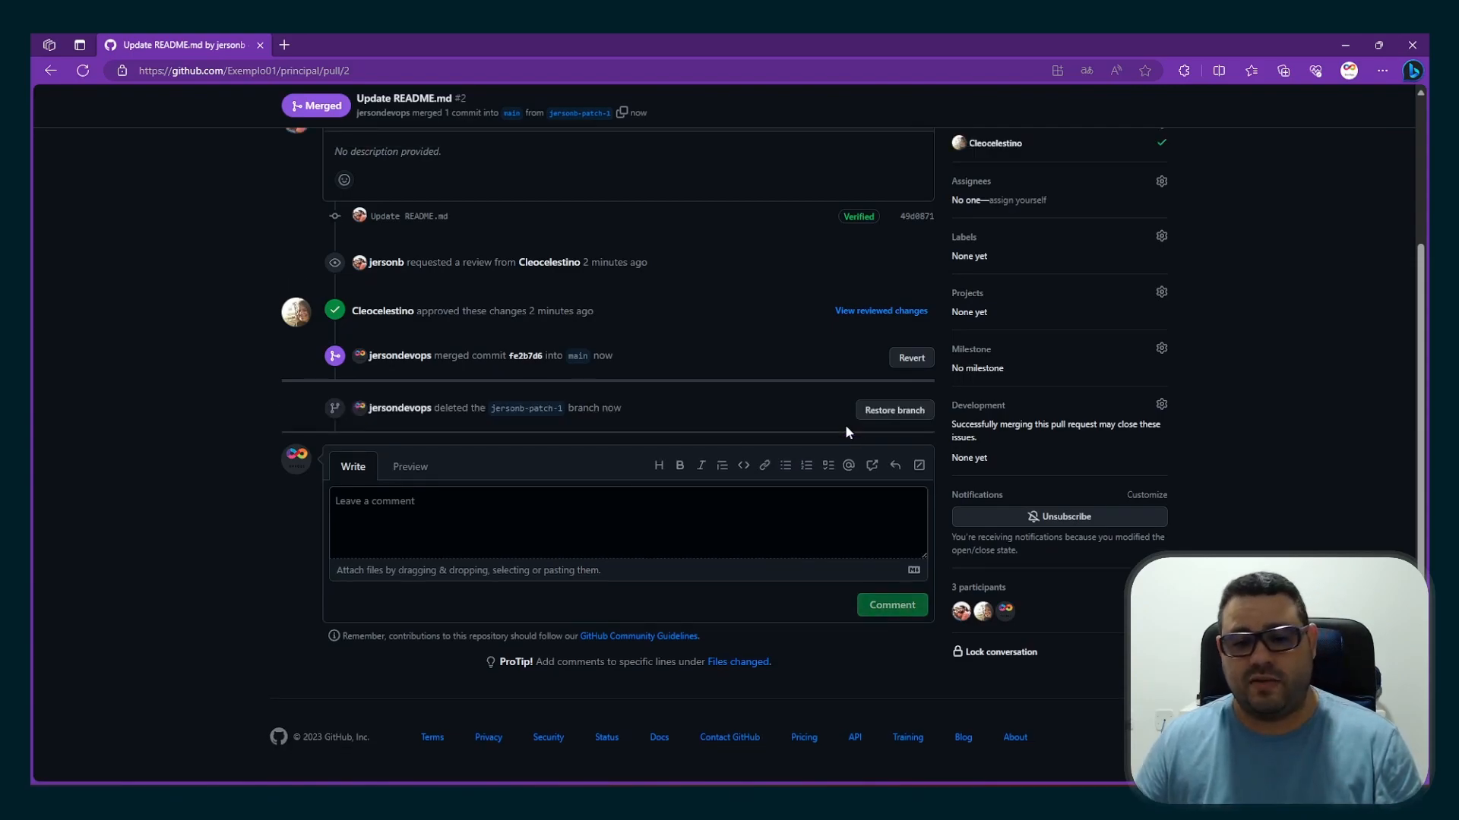
pyautogui.scroll(2, 626, 471)
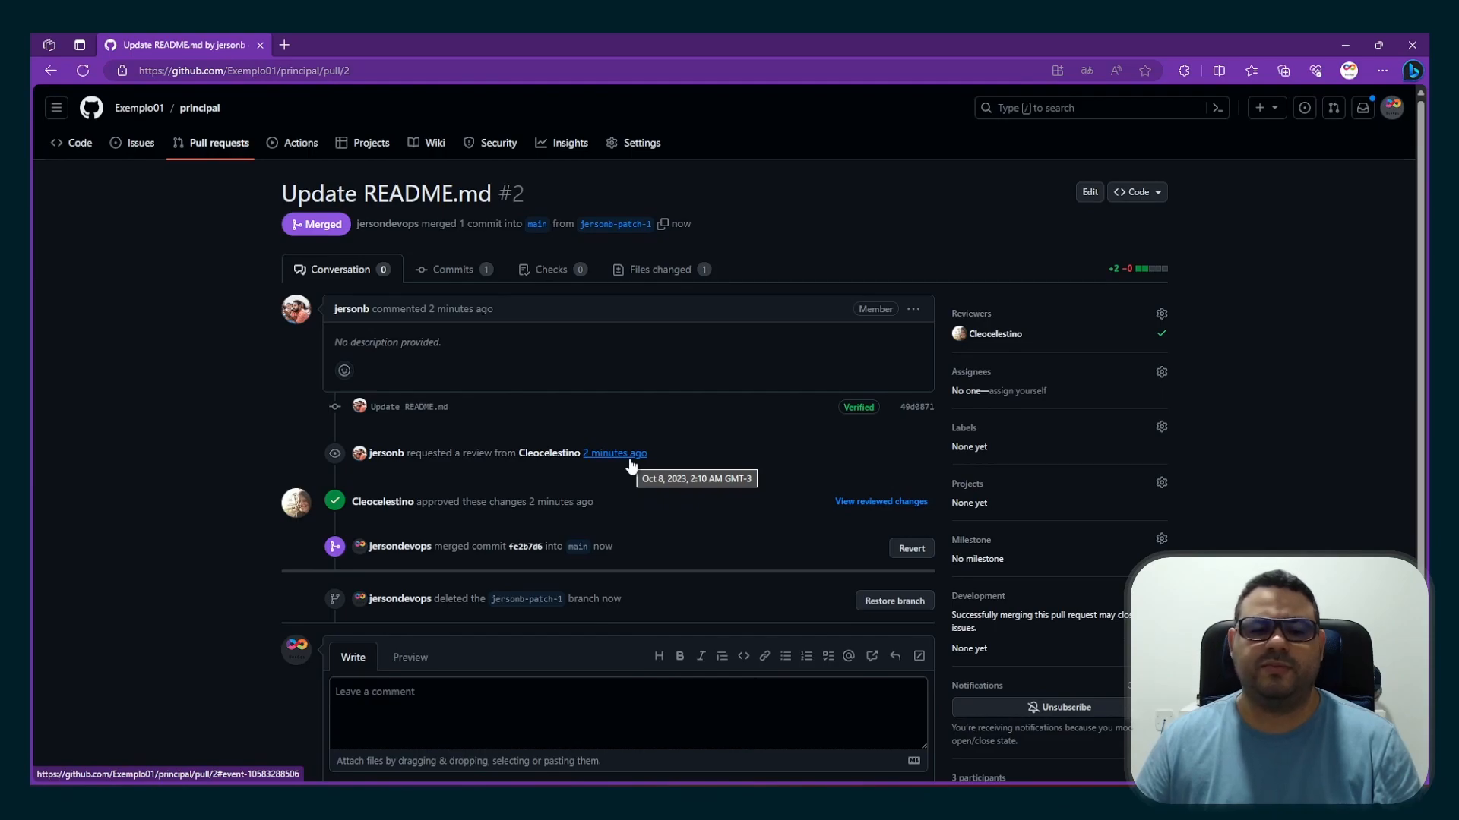
pyautogui.scroll(-2, 630, 460)
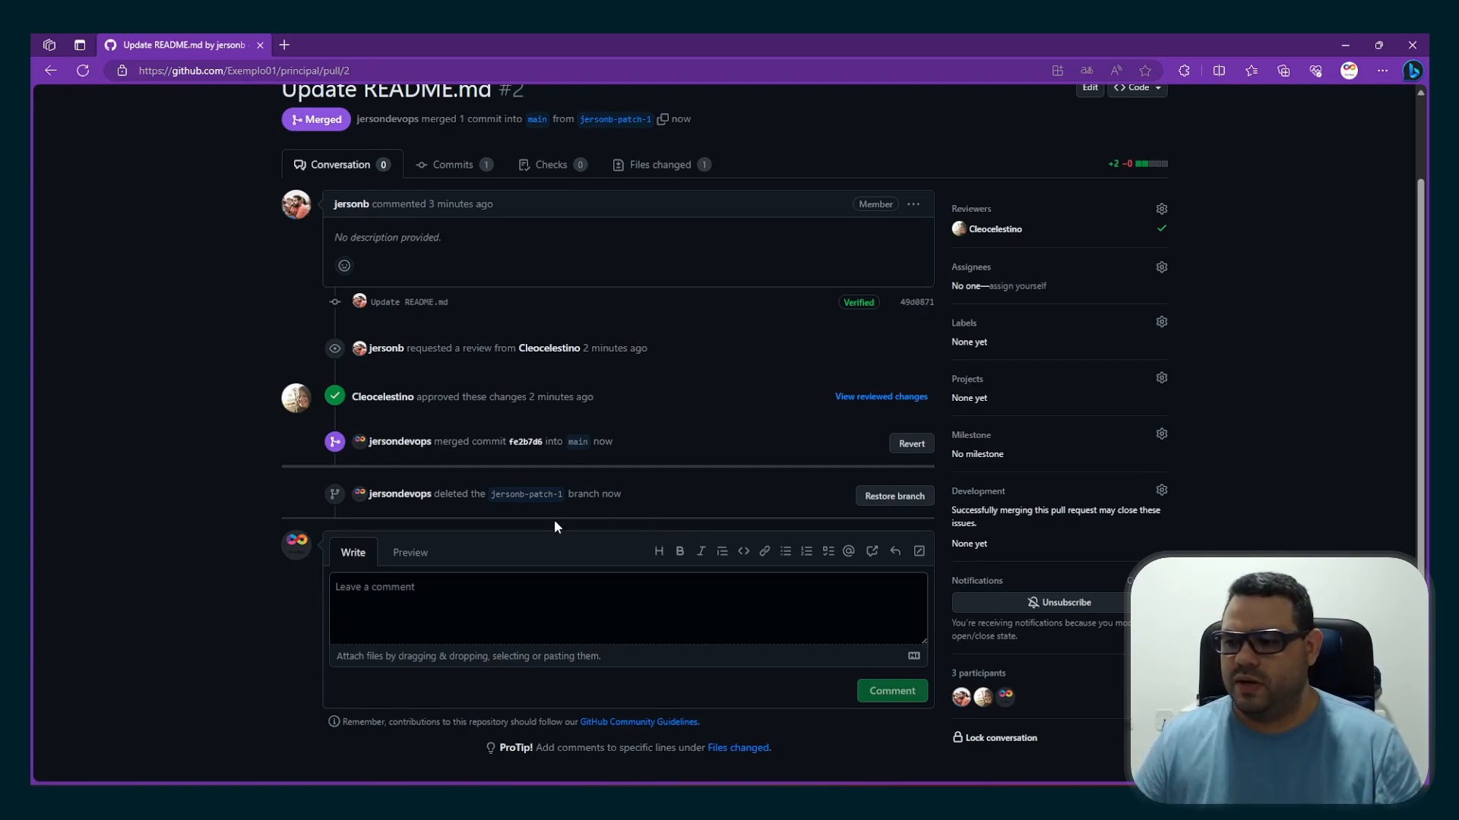
pyautogui.scroll(2, 600, 482)
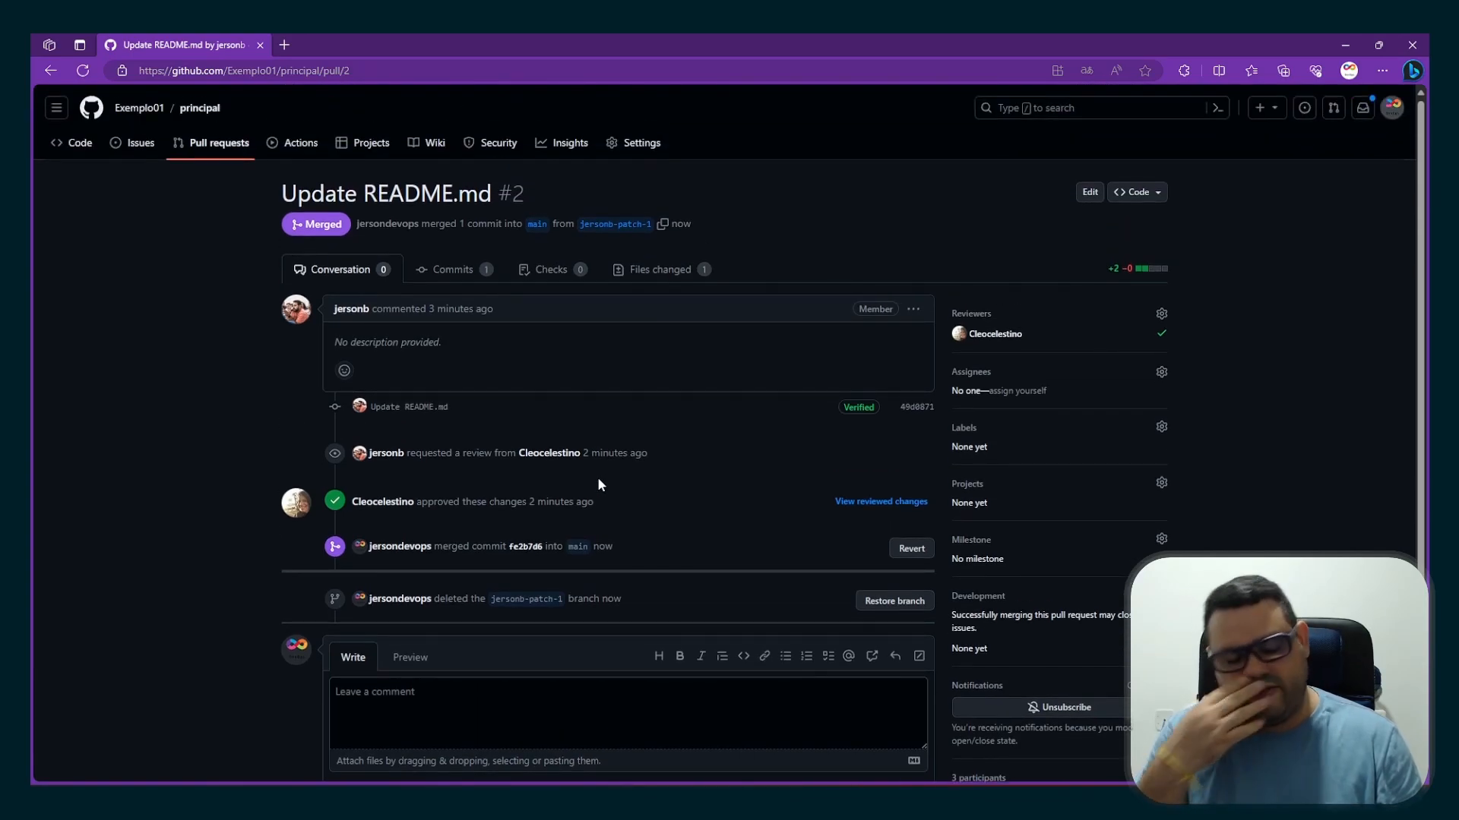
pyautogui.scroll(-2, 597, 482)
pyautogui.scroll(2, 597, 501)
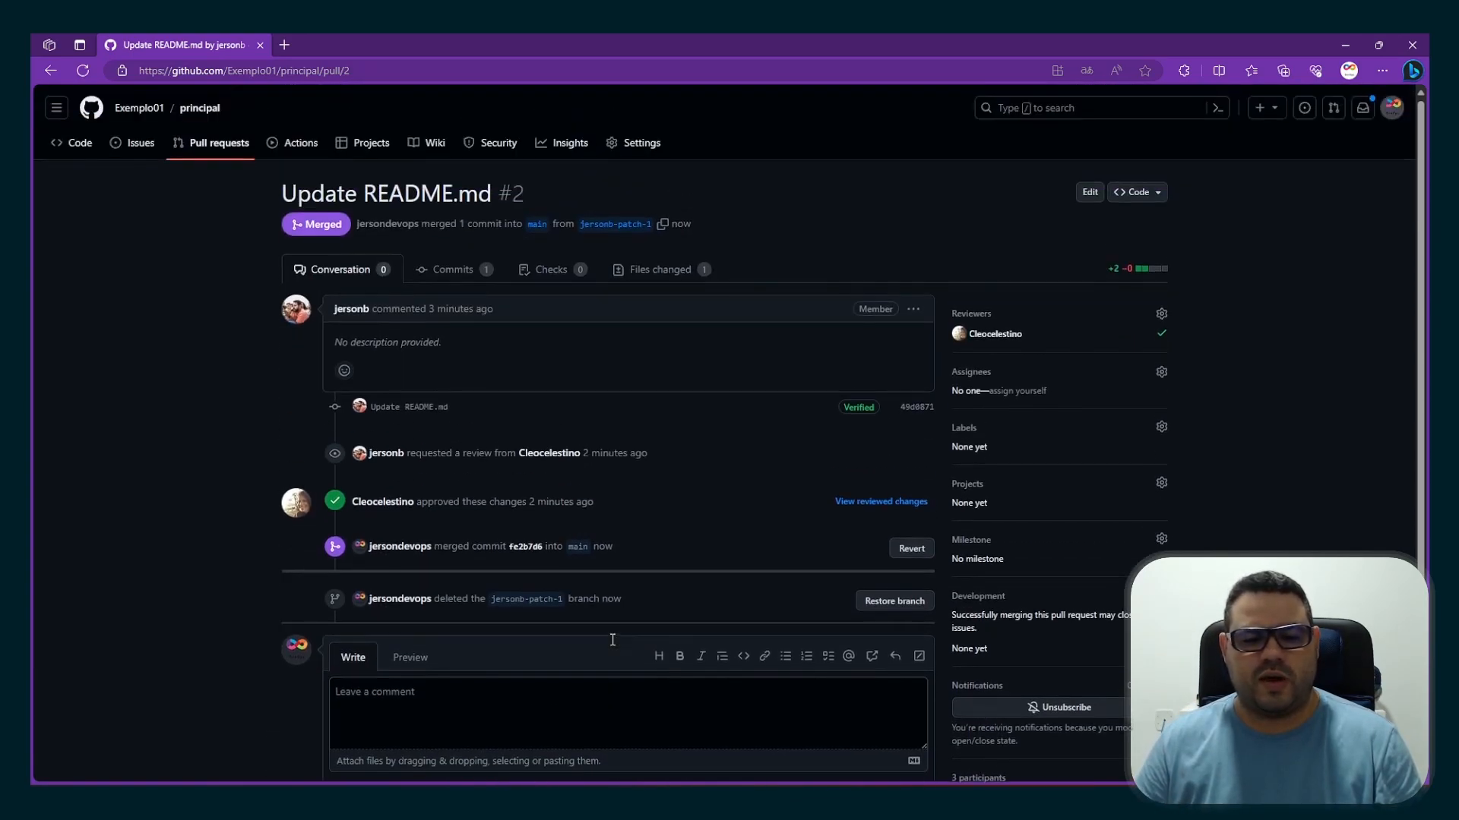
# Open the principal repository from Exemplo01's repository list to check the merged README.md on main
pyautogui.click(140, 108)
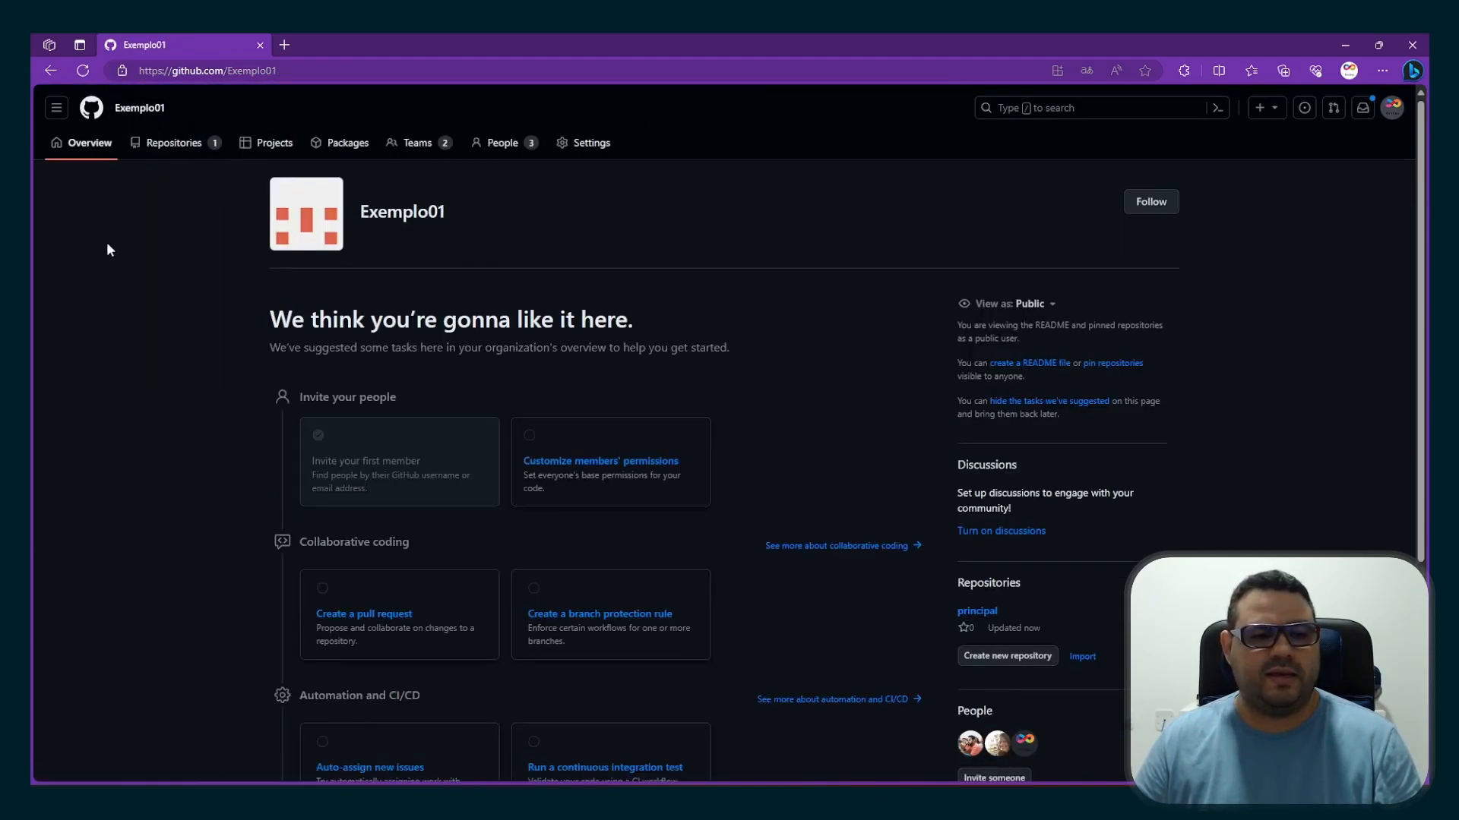
pyautogui.click(180, 139)
pyautogui.click(417, 239)
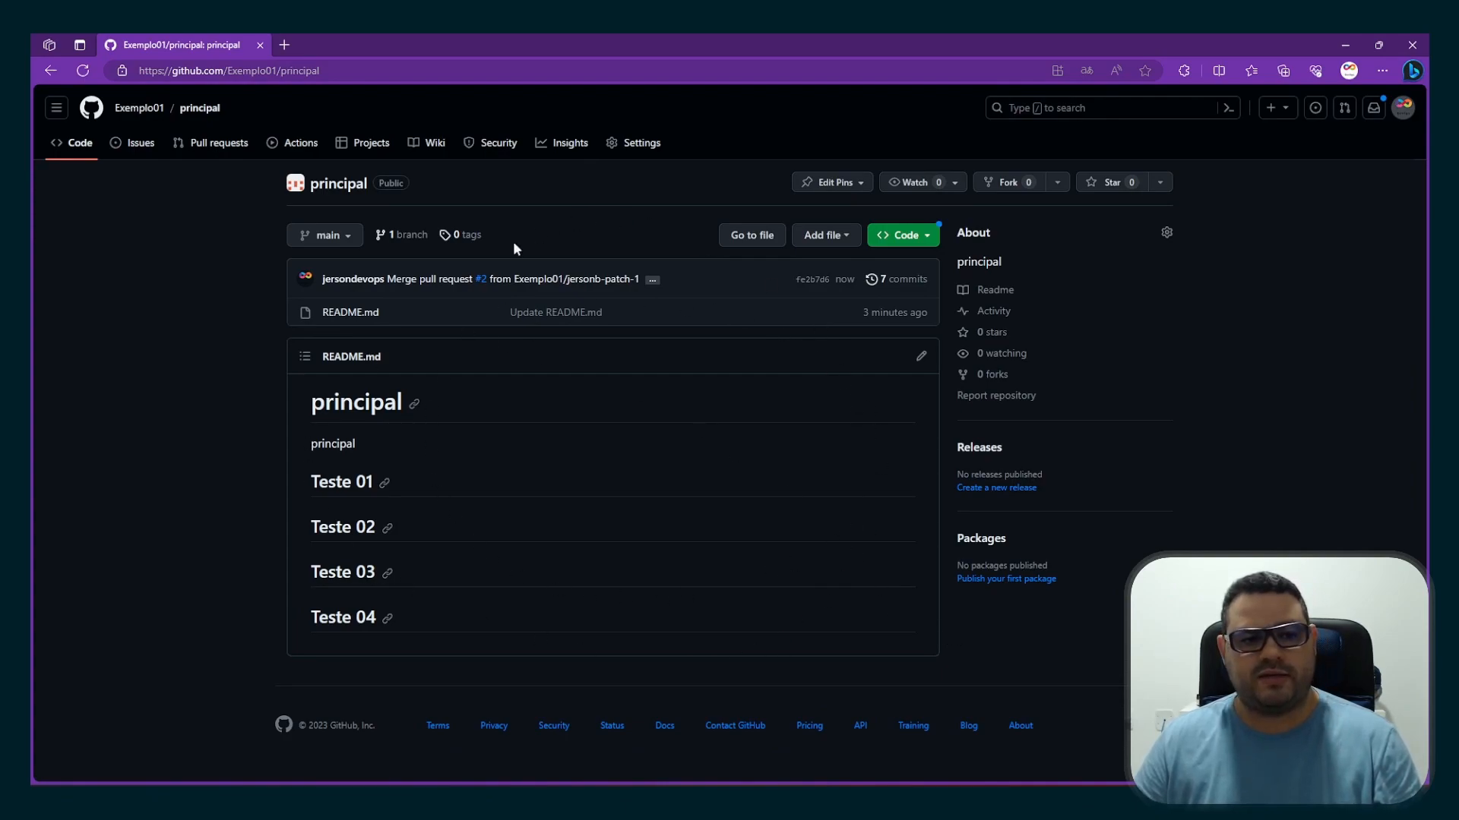
pyautogui.click(140, 108)
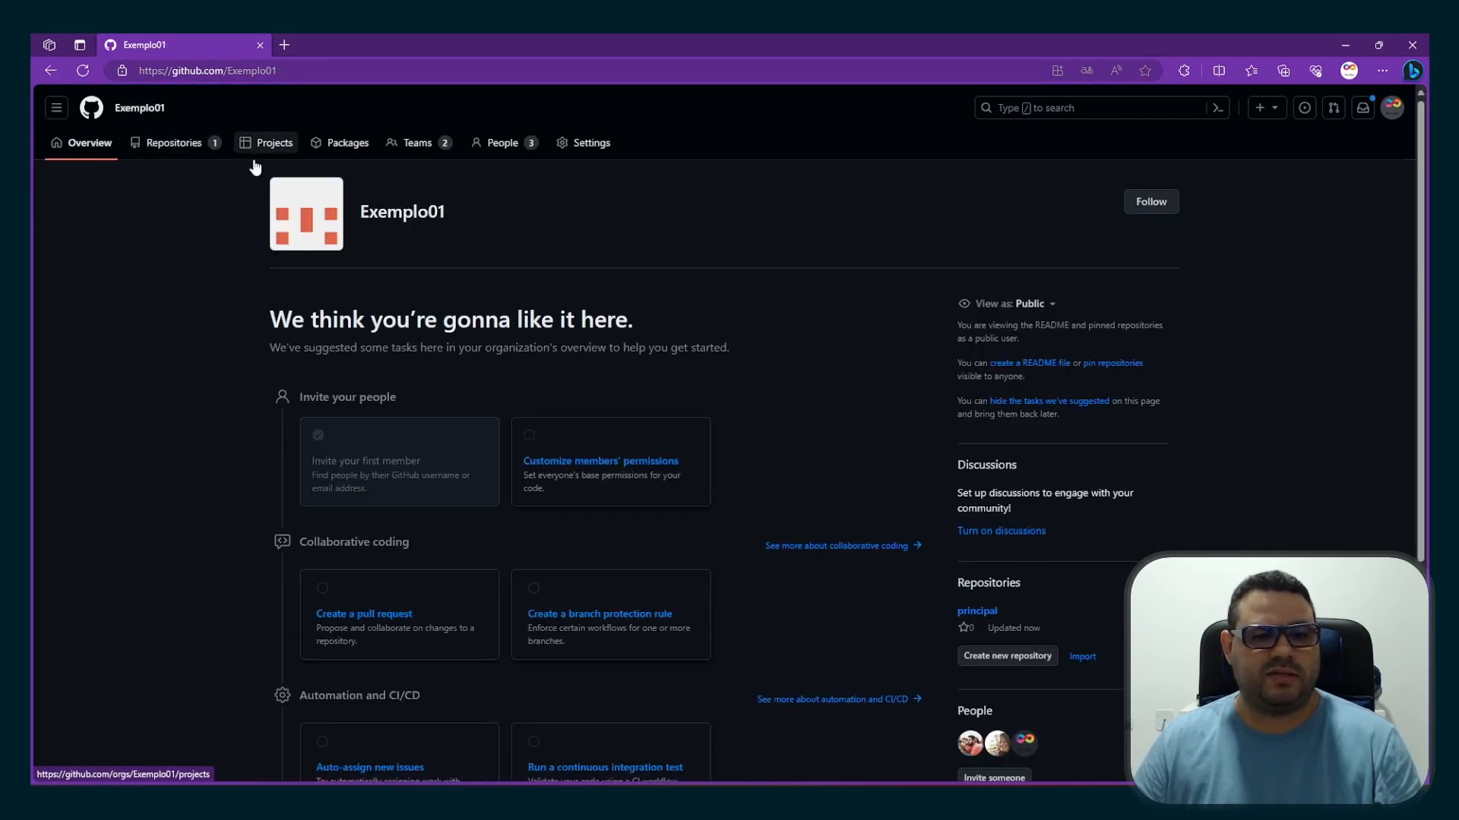
pyautogui.click(179, 151)
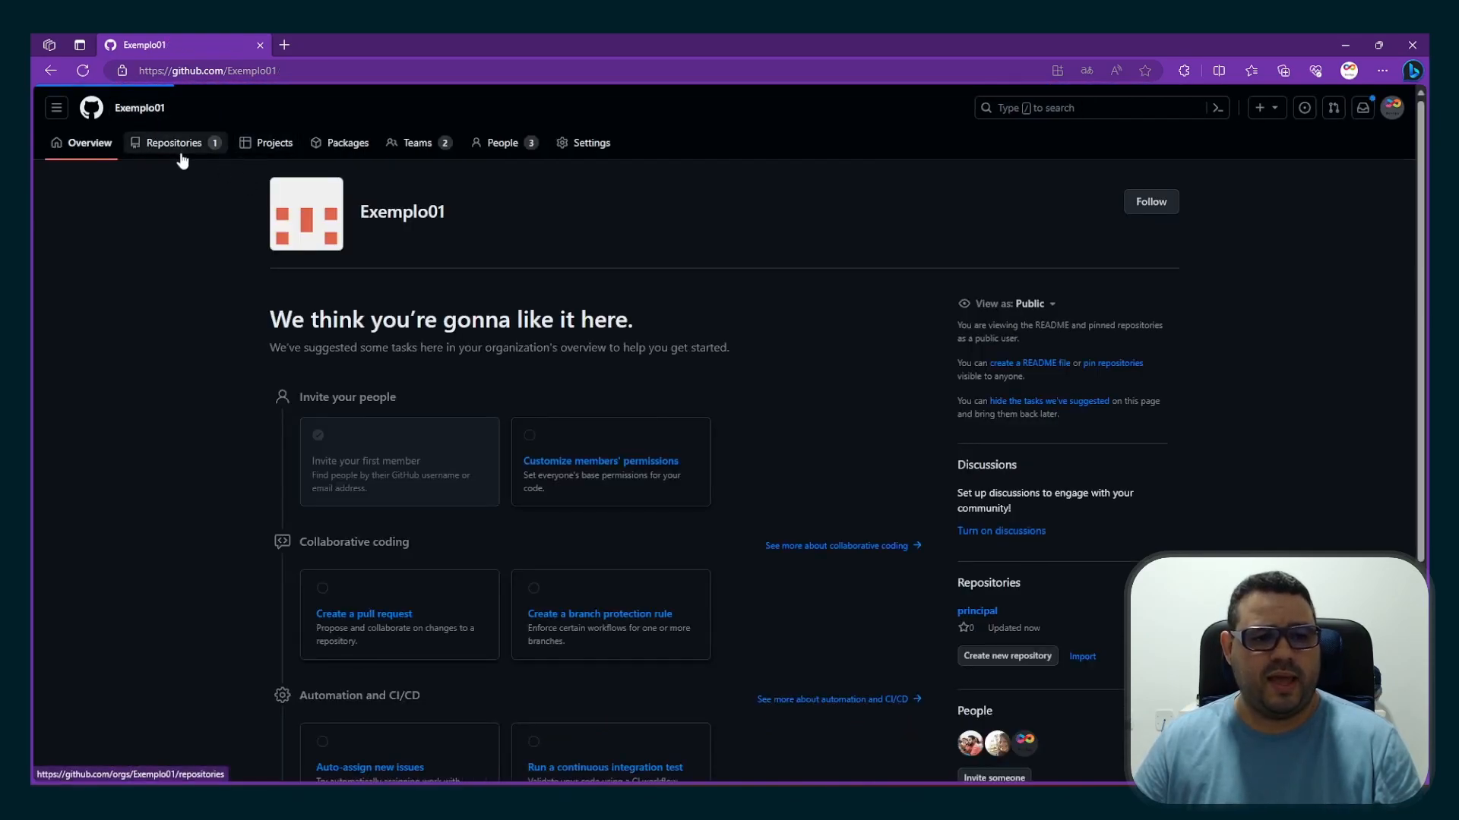
pyautogui.click(403, 241)
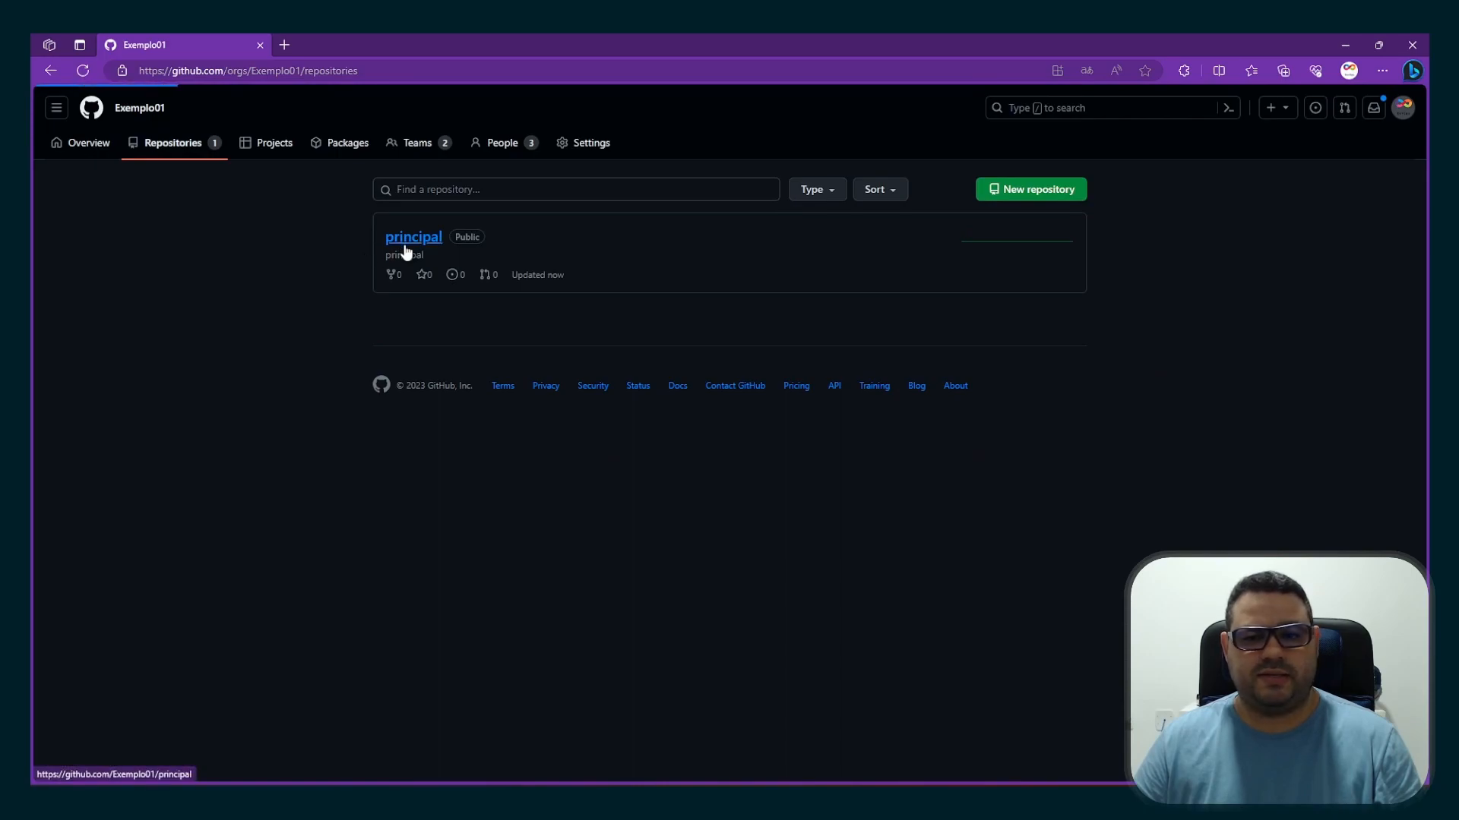
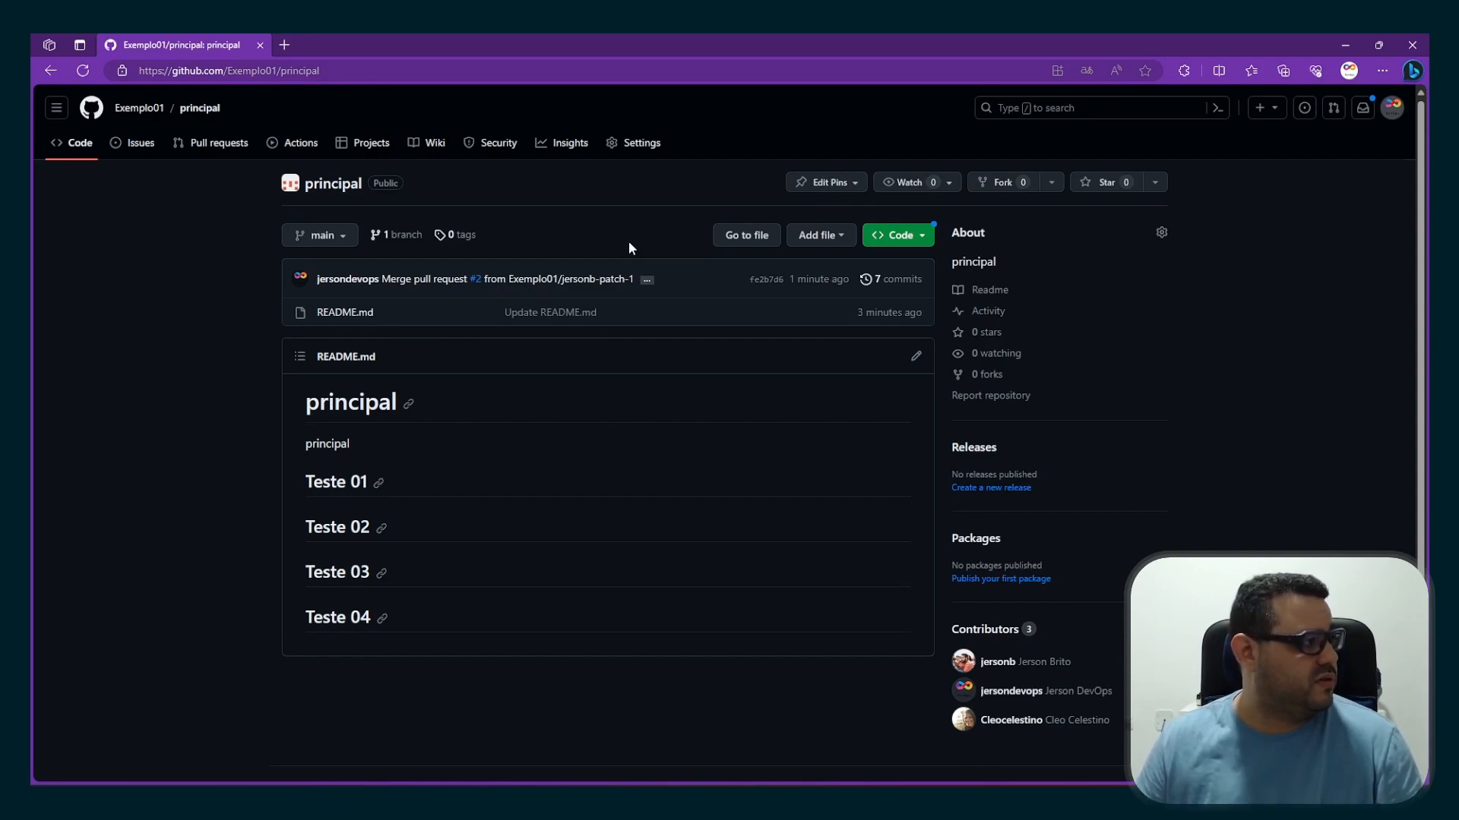
# Enable GitHub Pages for the principal repository, deploying from the main branch and the / (root) folder, and save the source
pyautogui.click(644, 151)
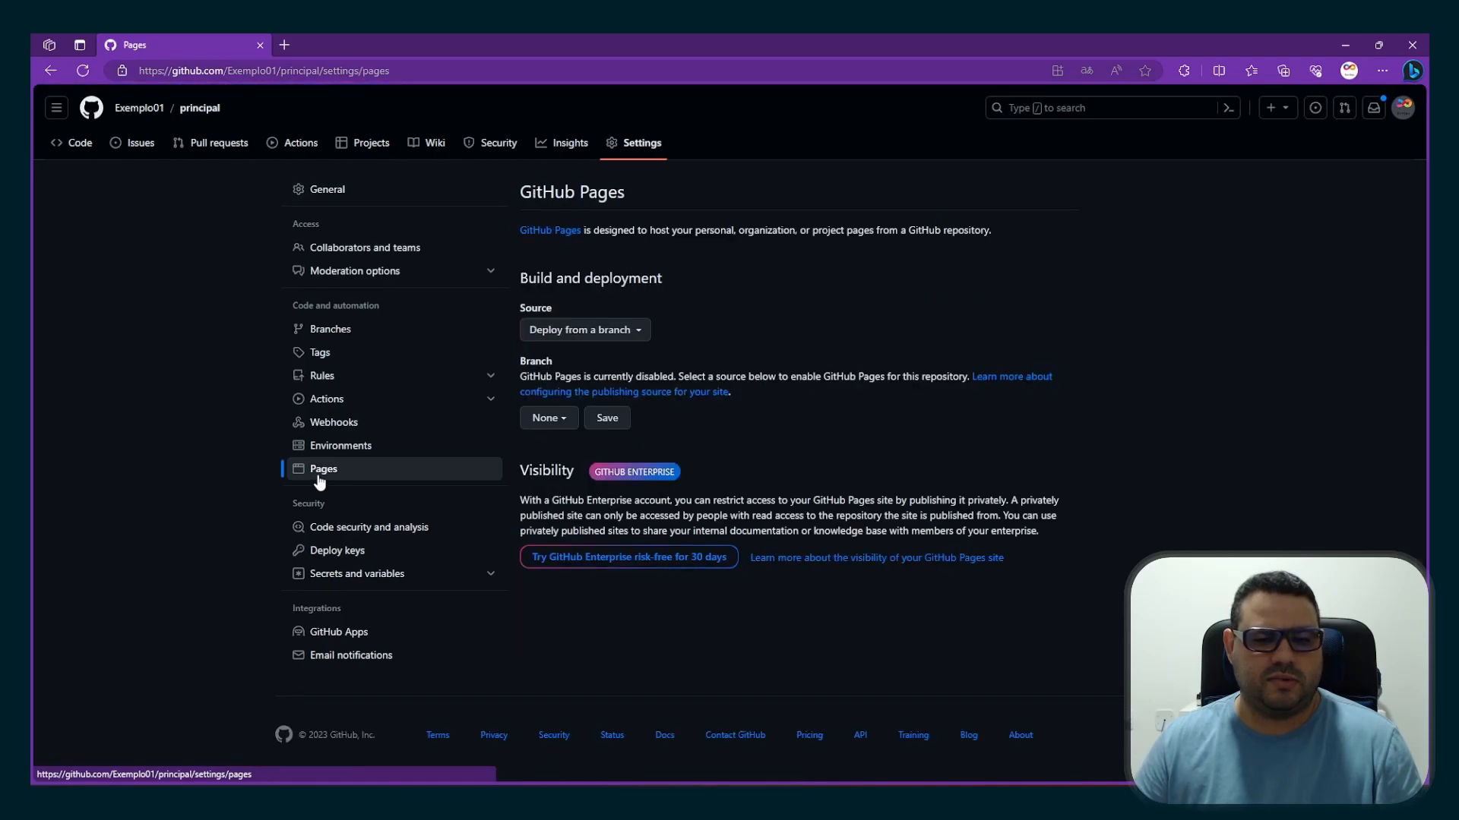
pyautogui.click(638, 337)
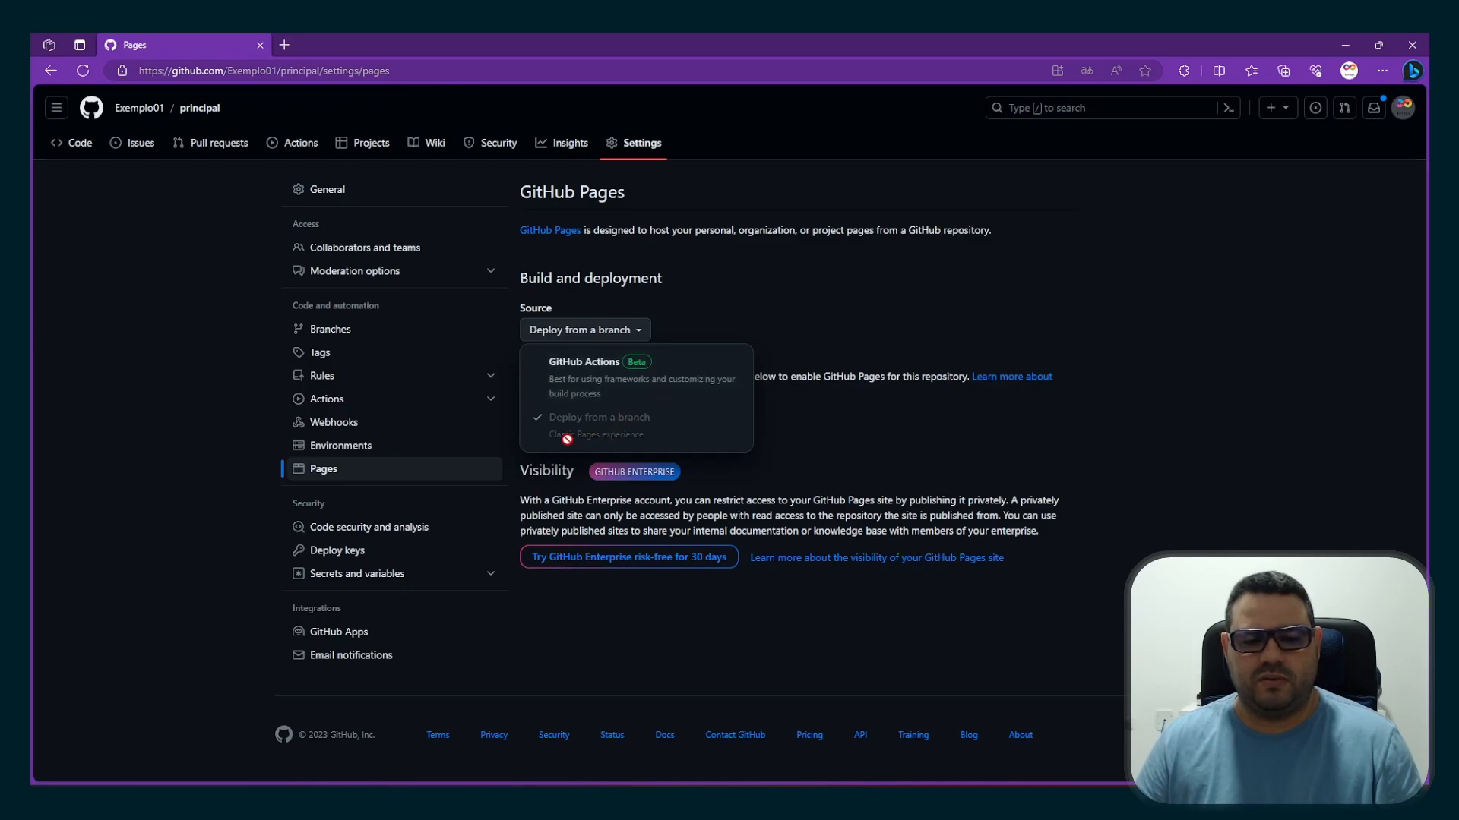
pyautogui.click(640, 339)
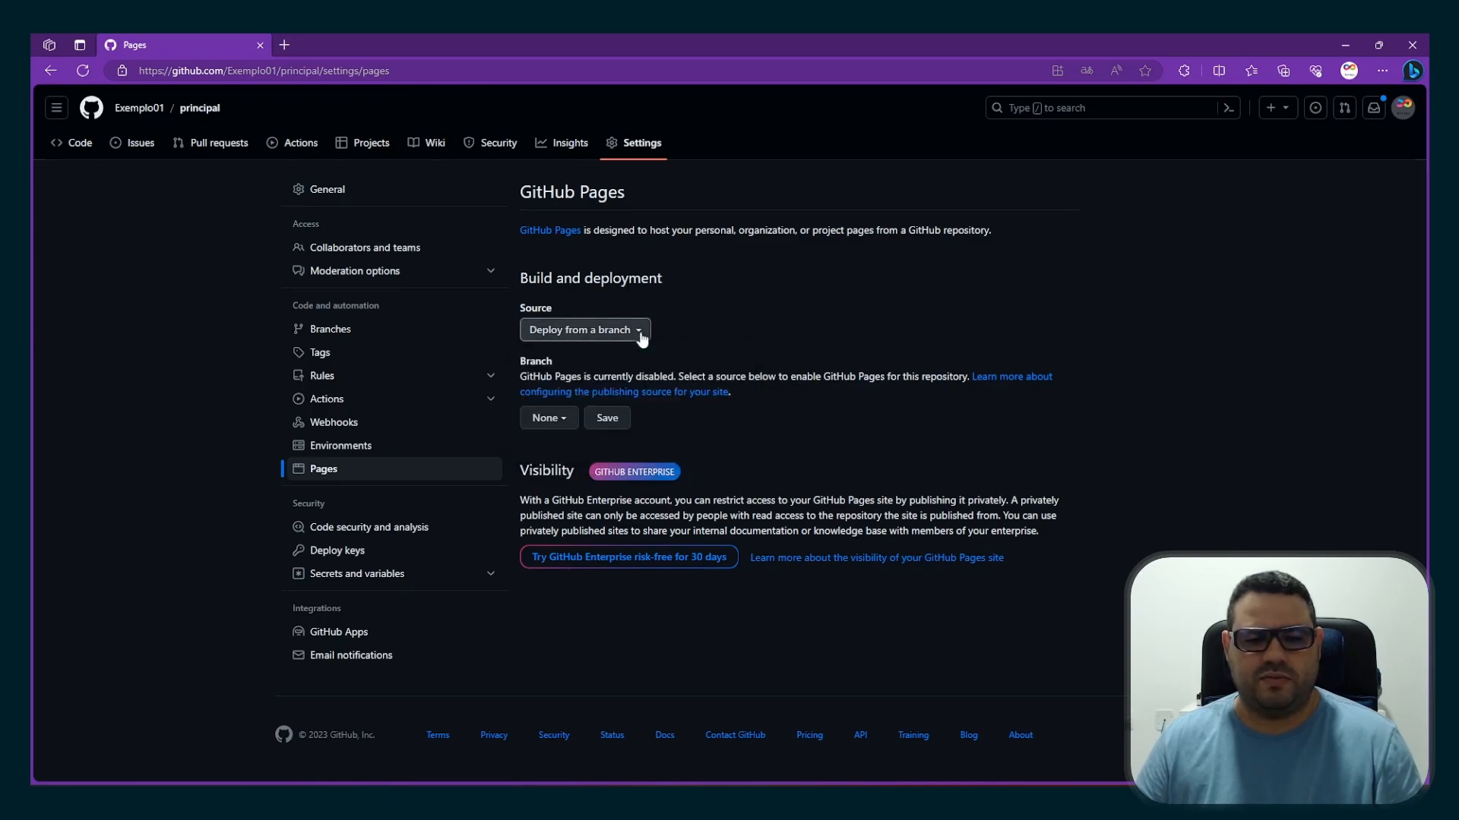
pyautogui.click(558, 419)
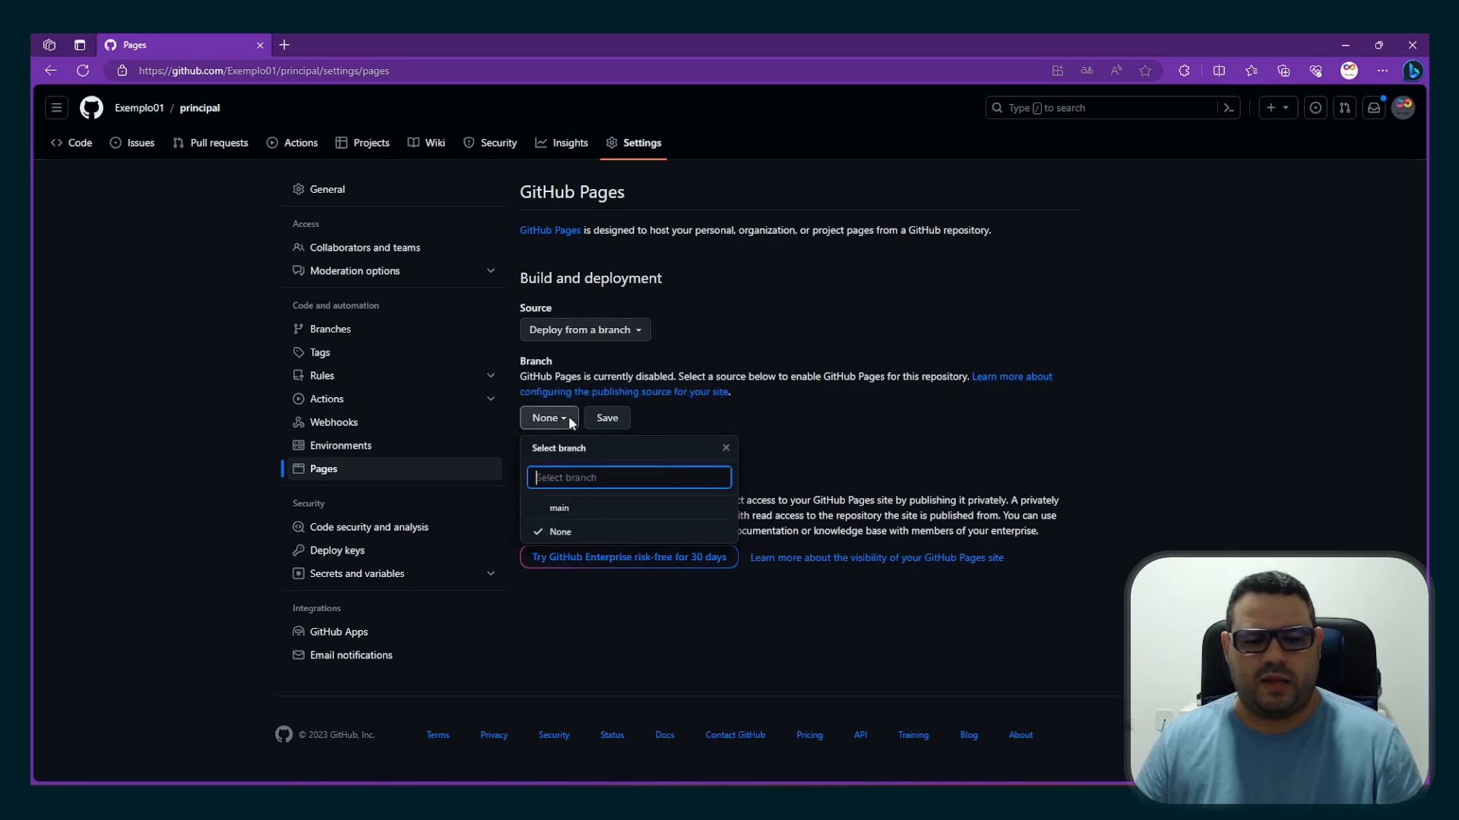
pyautogui.click(566, 508)
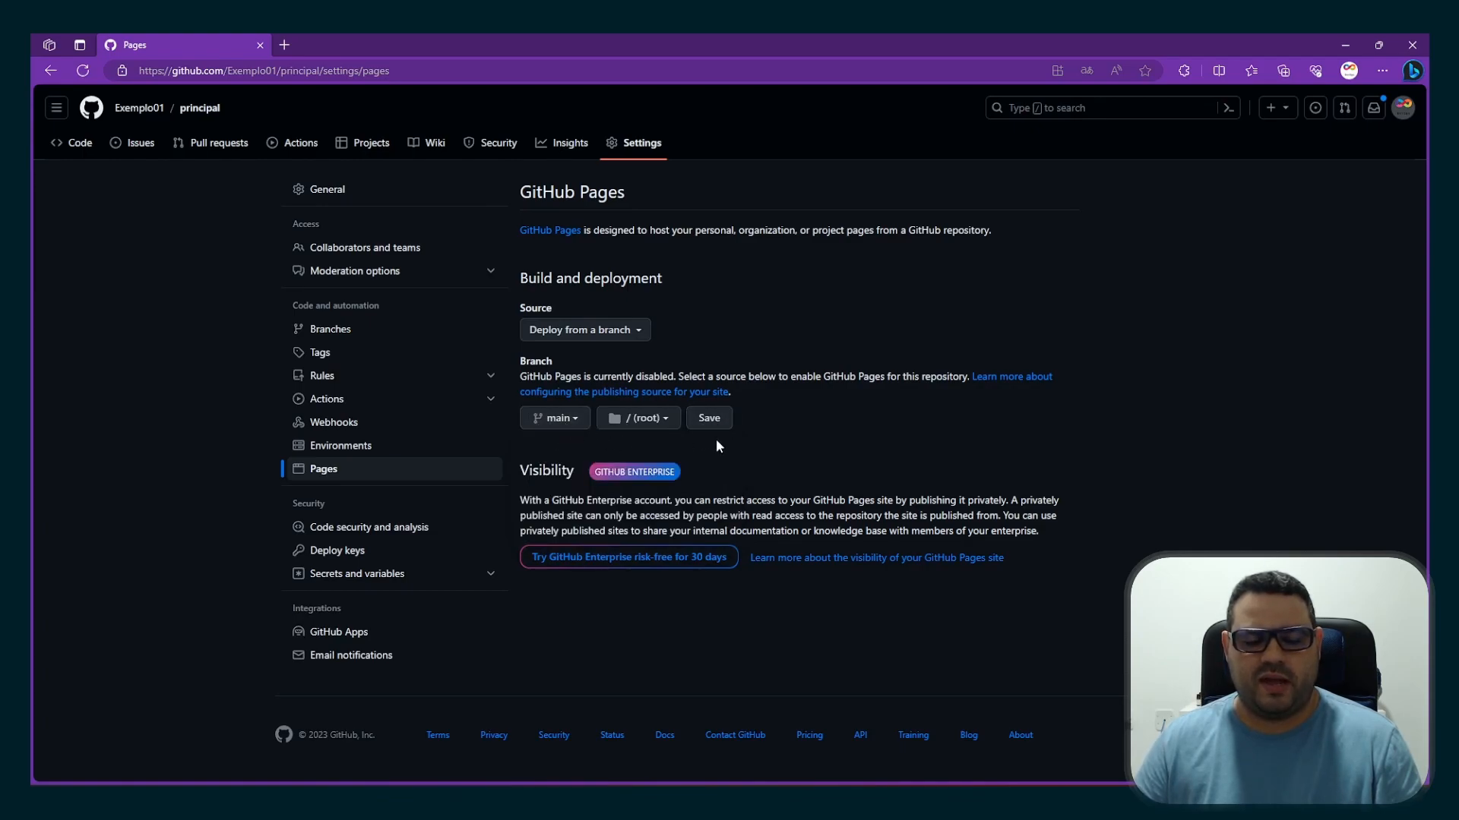
pyautogui.click(659, 420)
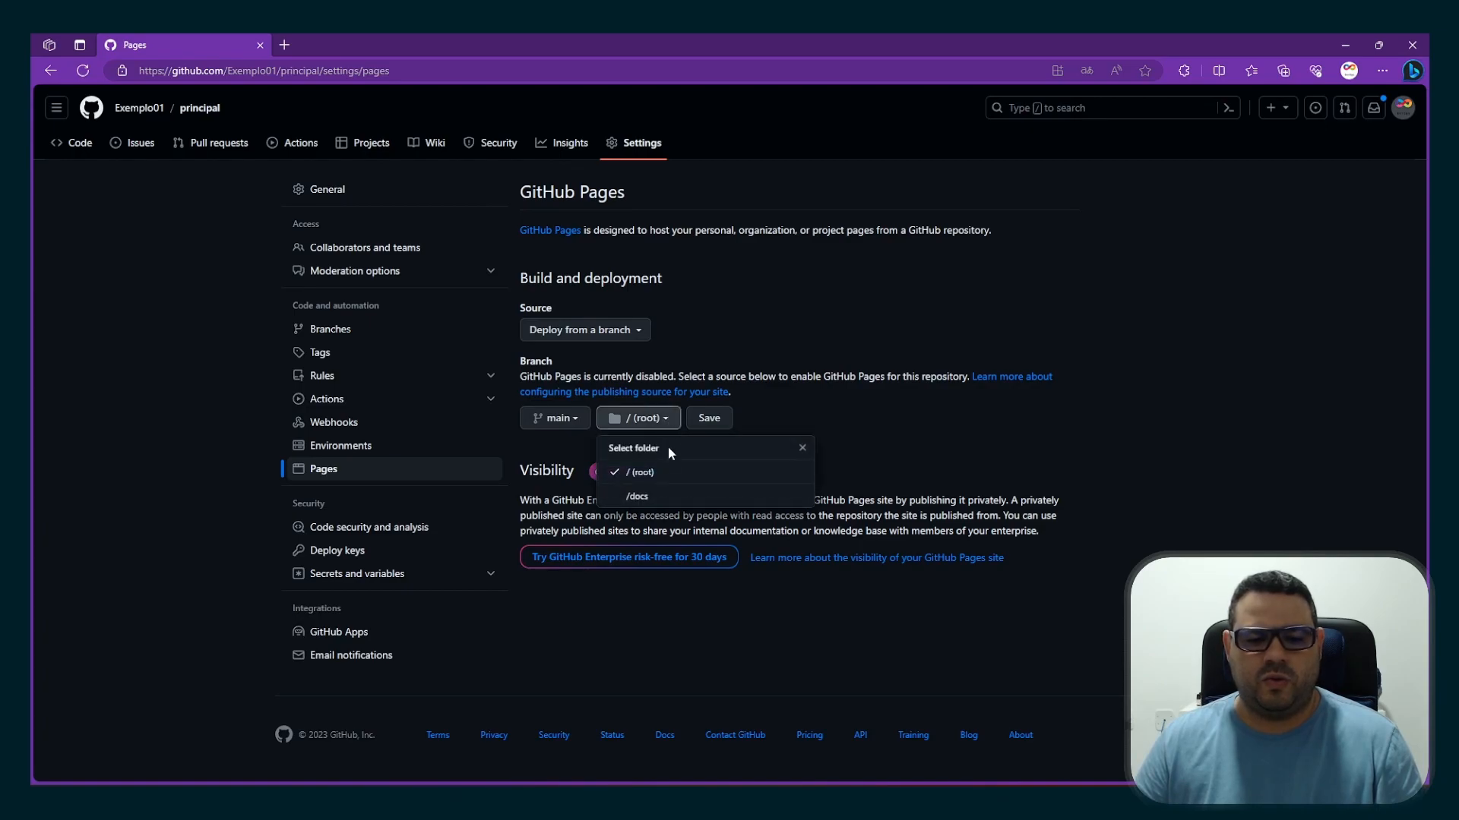
pyautogui.click(676, 474)
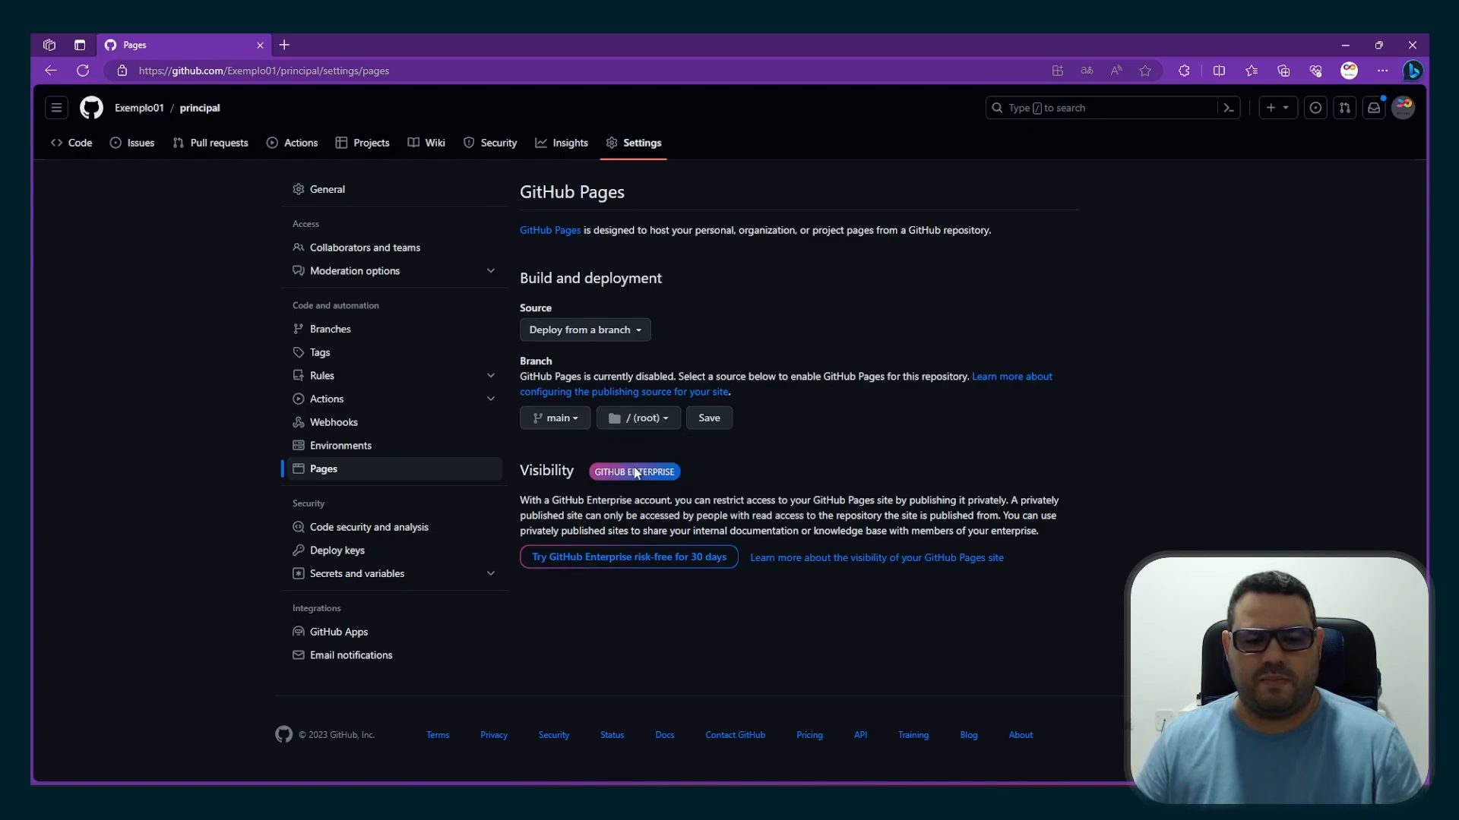
pyautogui.click(707, 420)
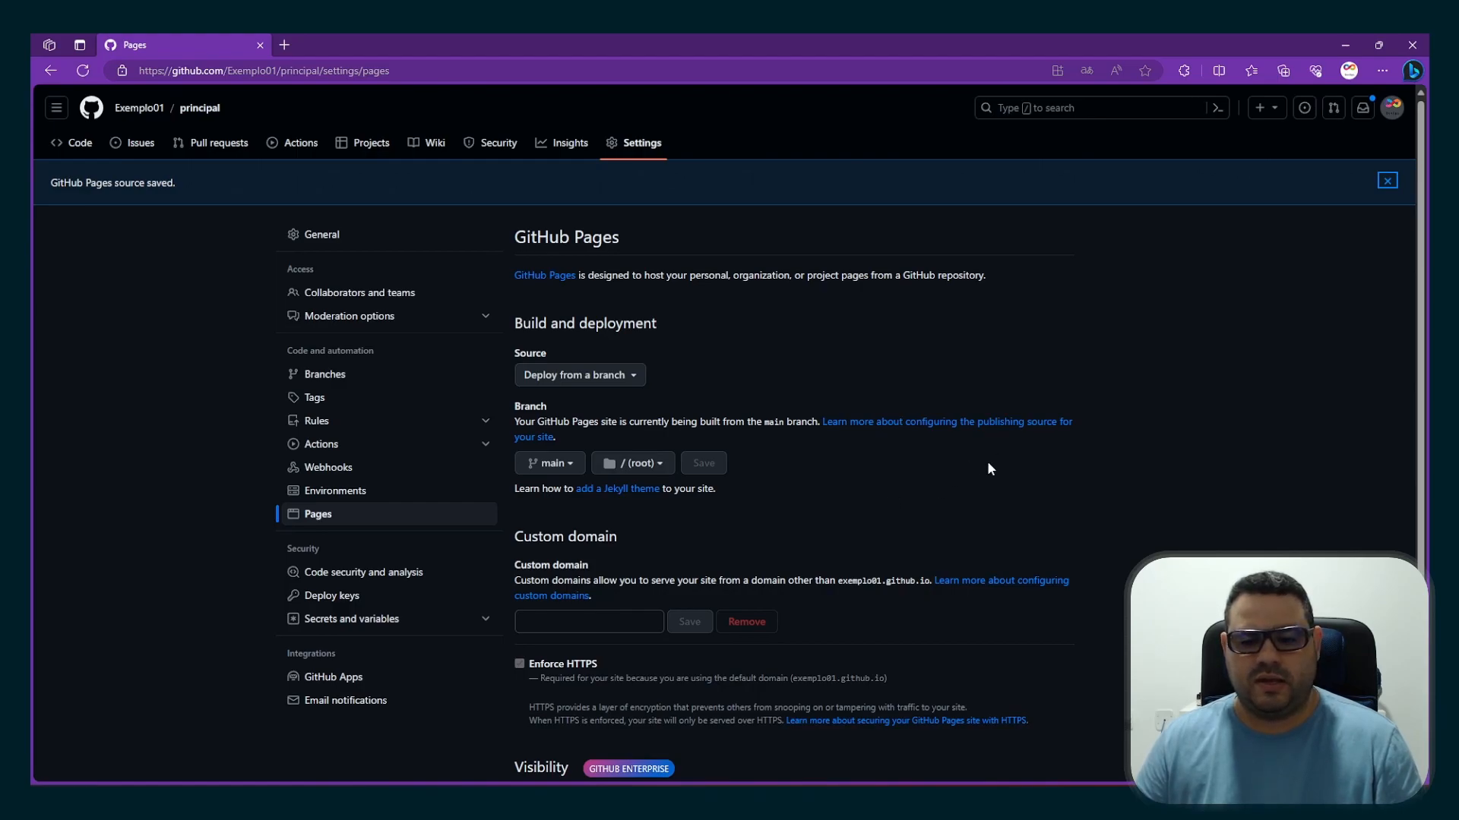
# Copy the default domain exemplo01.github.io from the Pages settings and open exemplo01.github.io/principal in a new browser tab
pyautogui.click(794, 678)
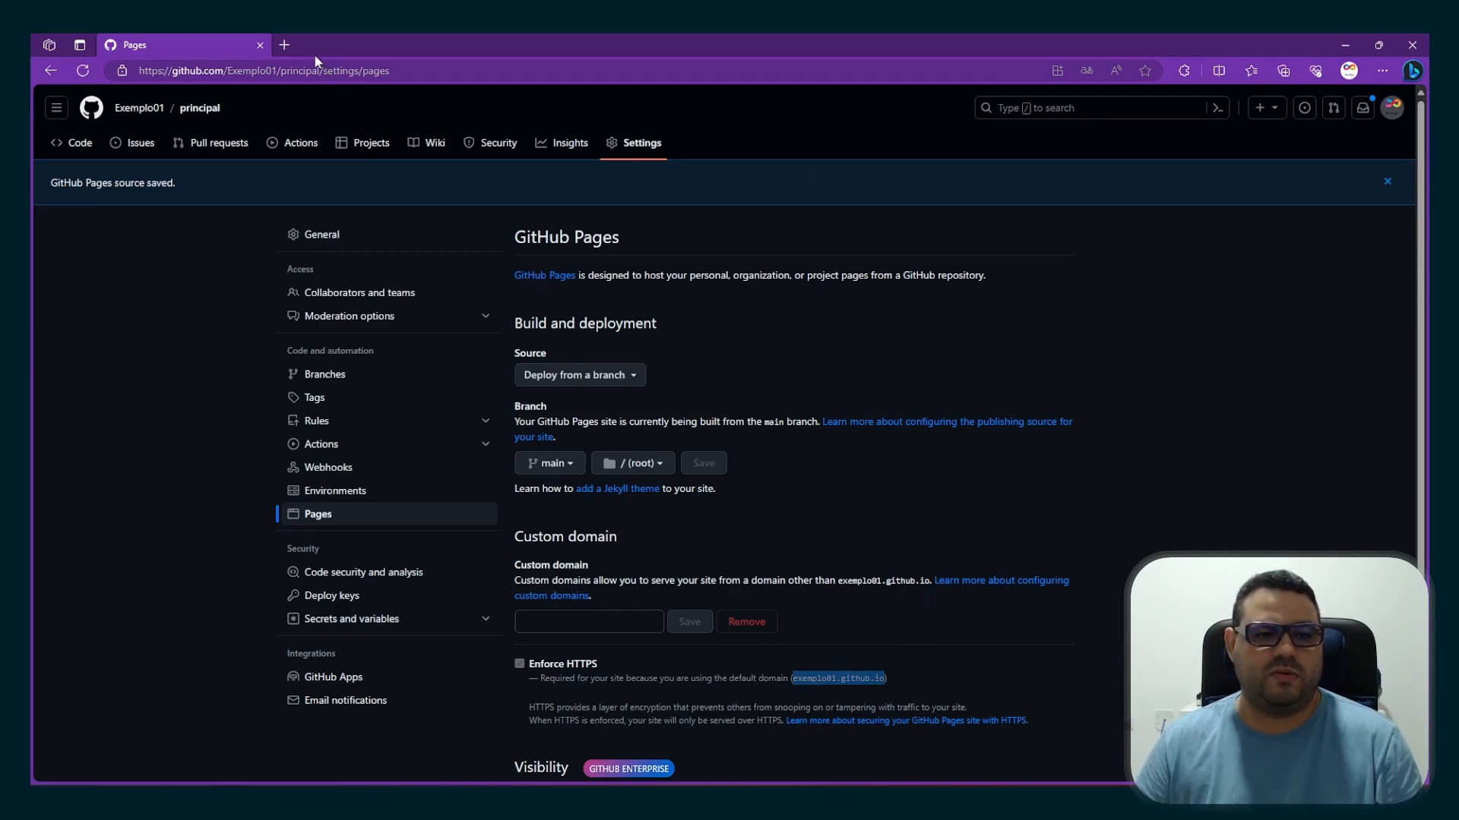
pyautogui.click(285, 45)
pyautogui.write('exemplo01.github.io')
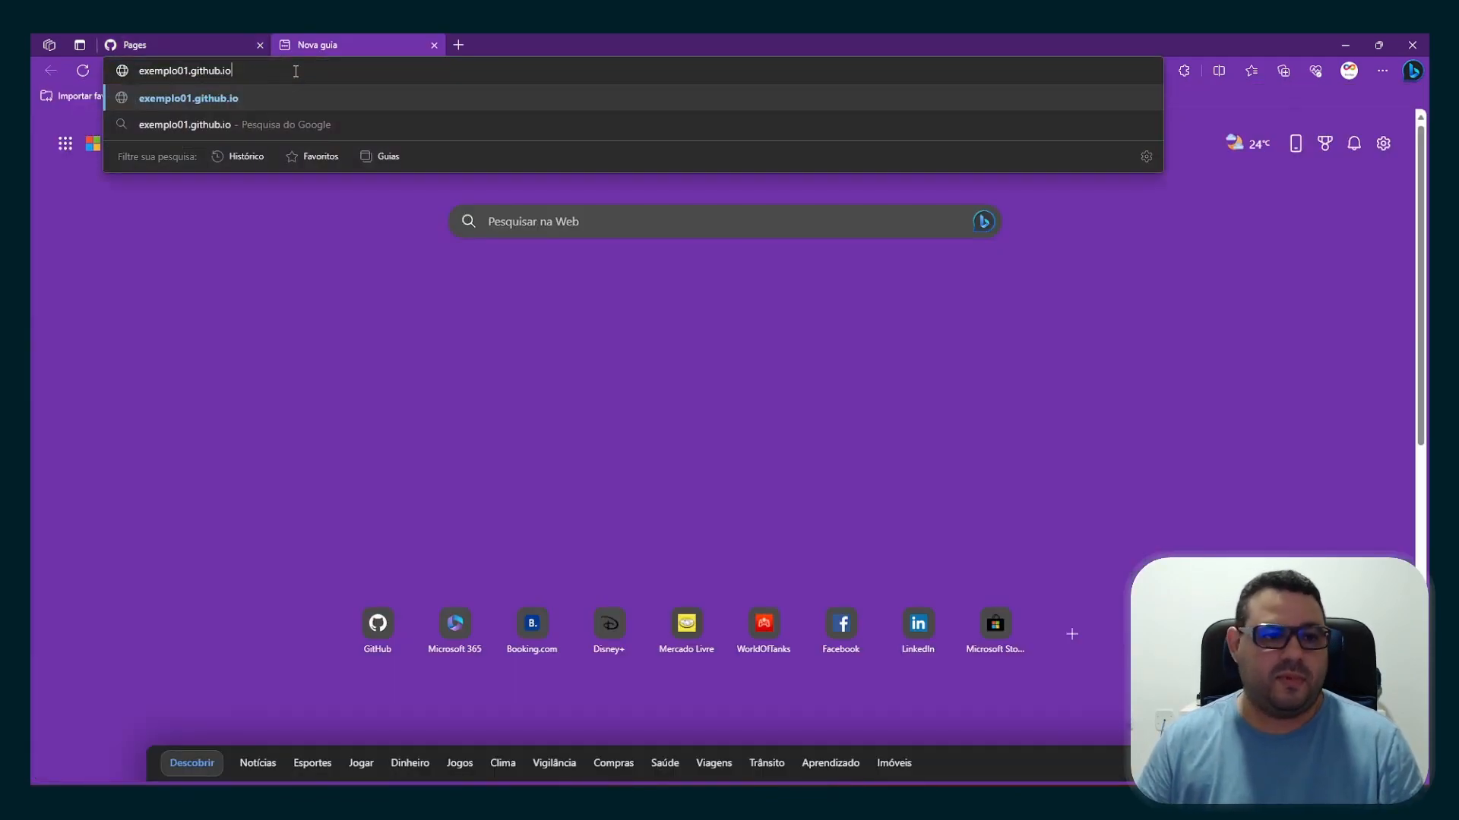
pyautogui.click(193, 42)
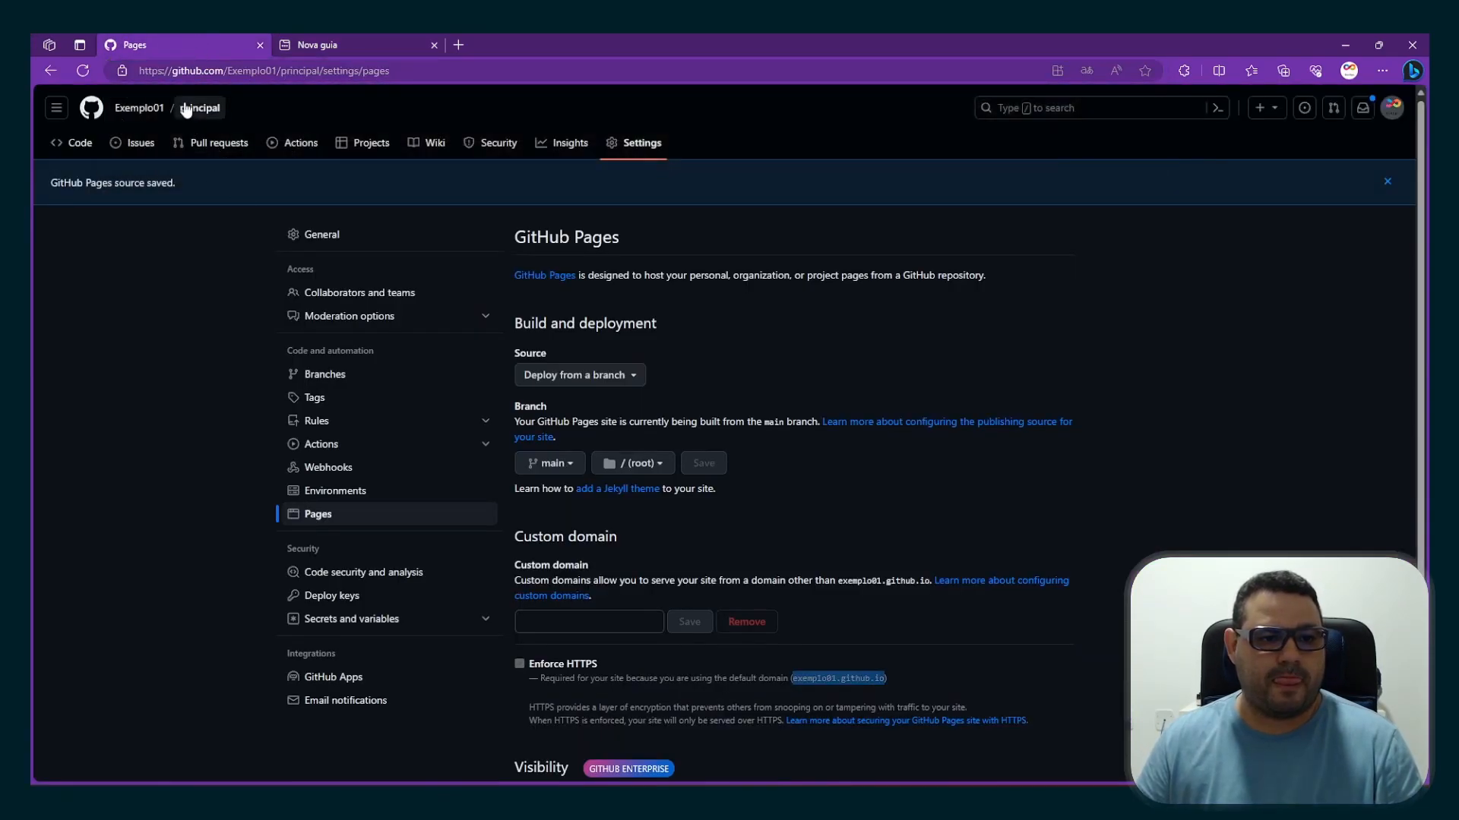
pyautogui.click(331, 47)
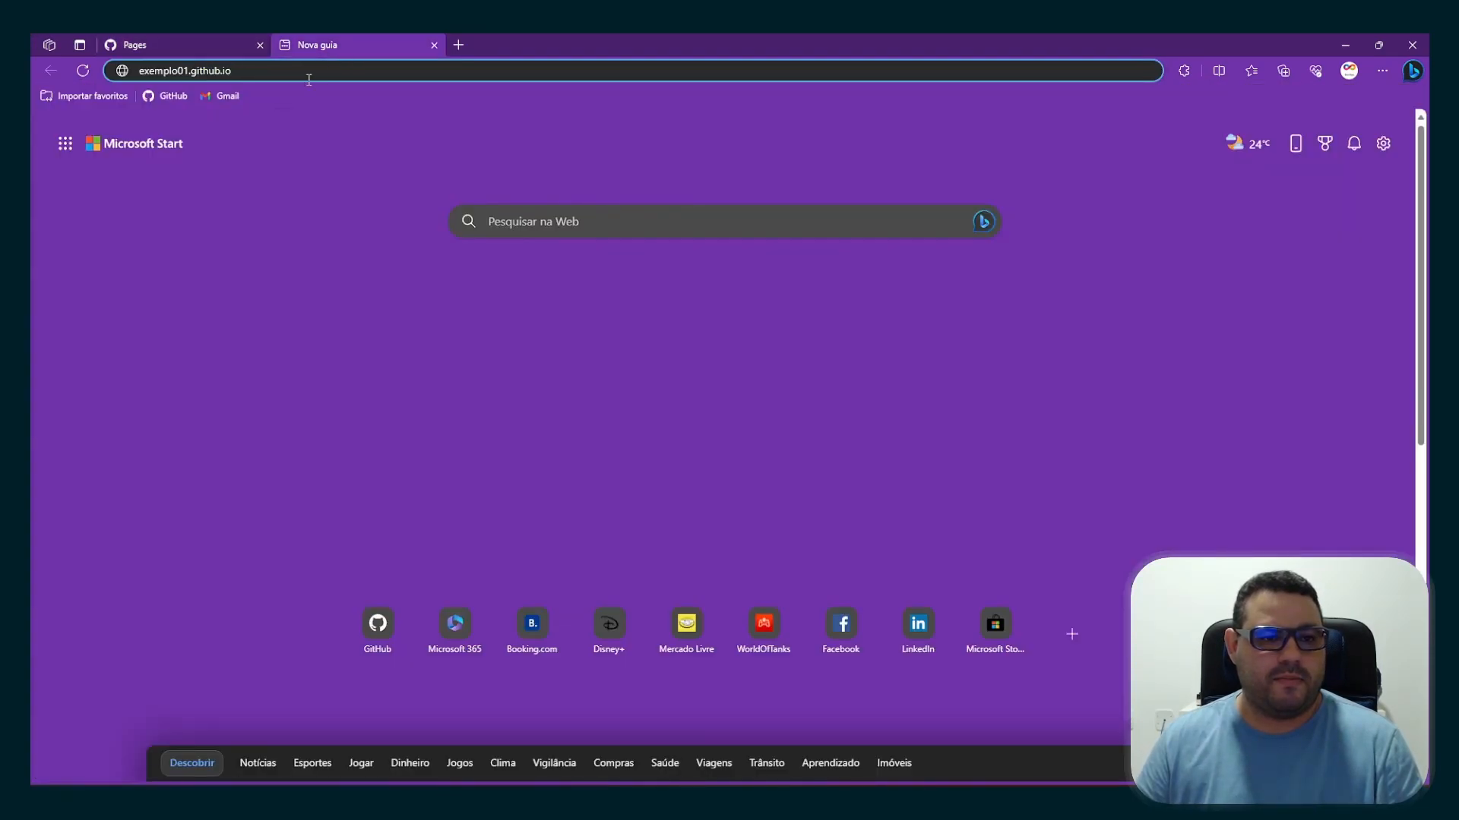
pyautogui.write('/')
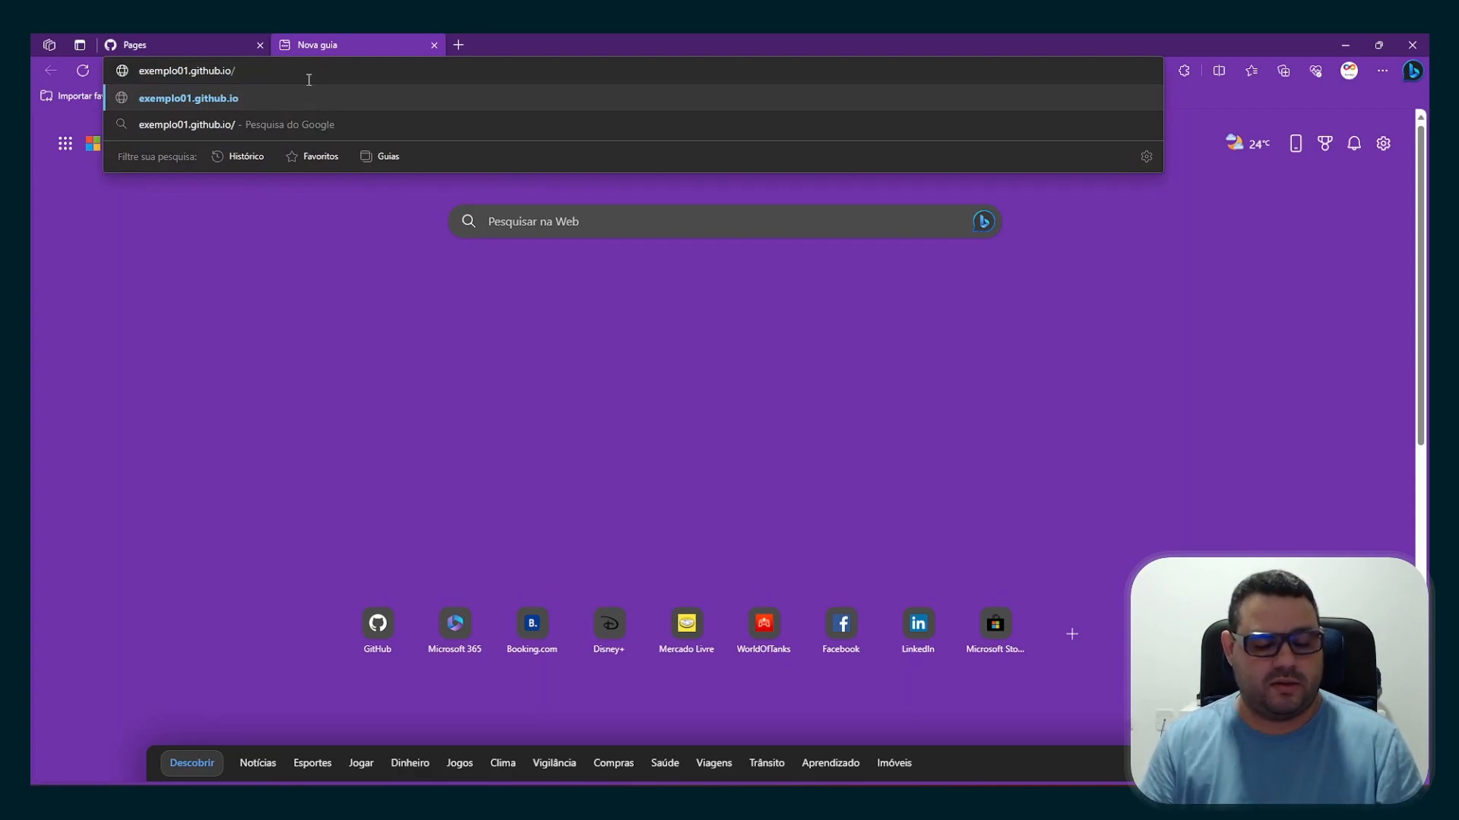
pyautogui.write('principal')
pyautogui.press('Return')
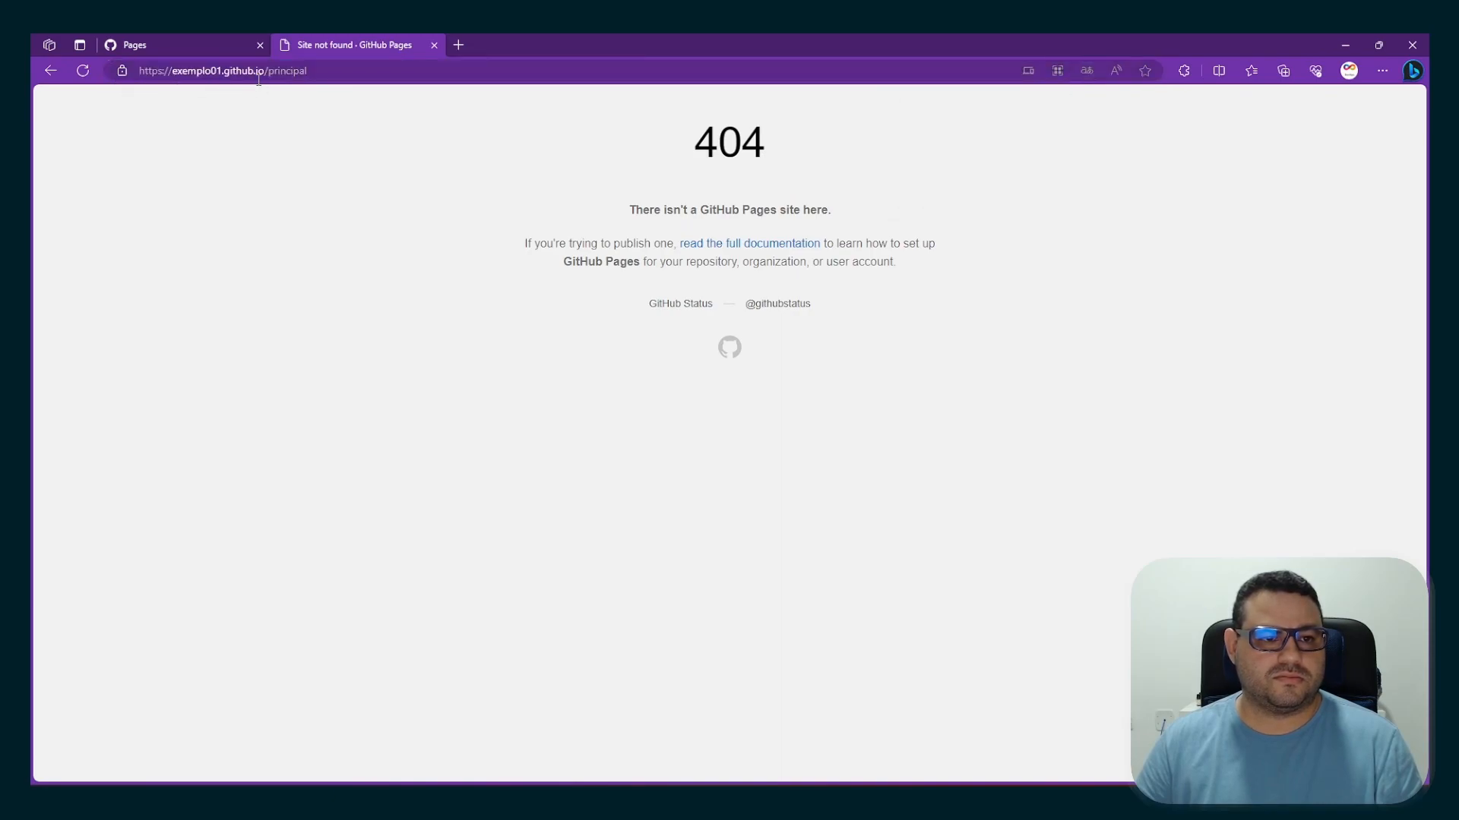
# Reload exemplo01.github.io/principal, compare its address with Exemplo01's organization page, and reload the site again
pyautogui.click(83, 73)
pyautogui.click(184, 44)
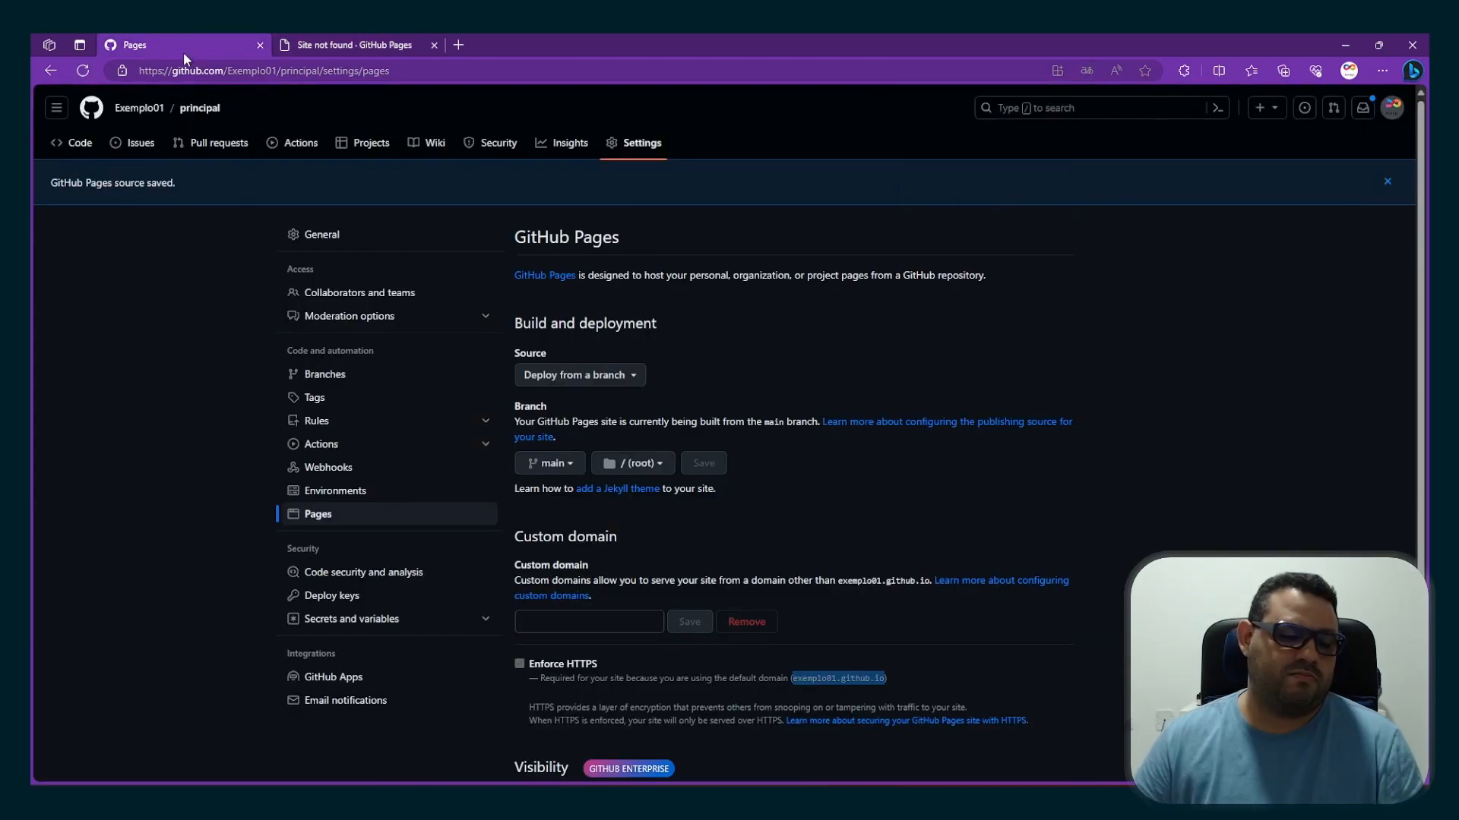
pyautogui.click(155, 116)
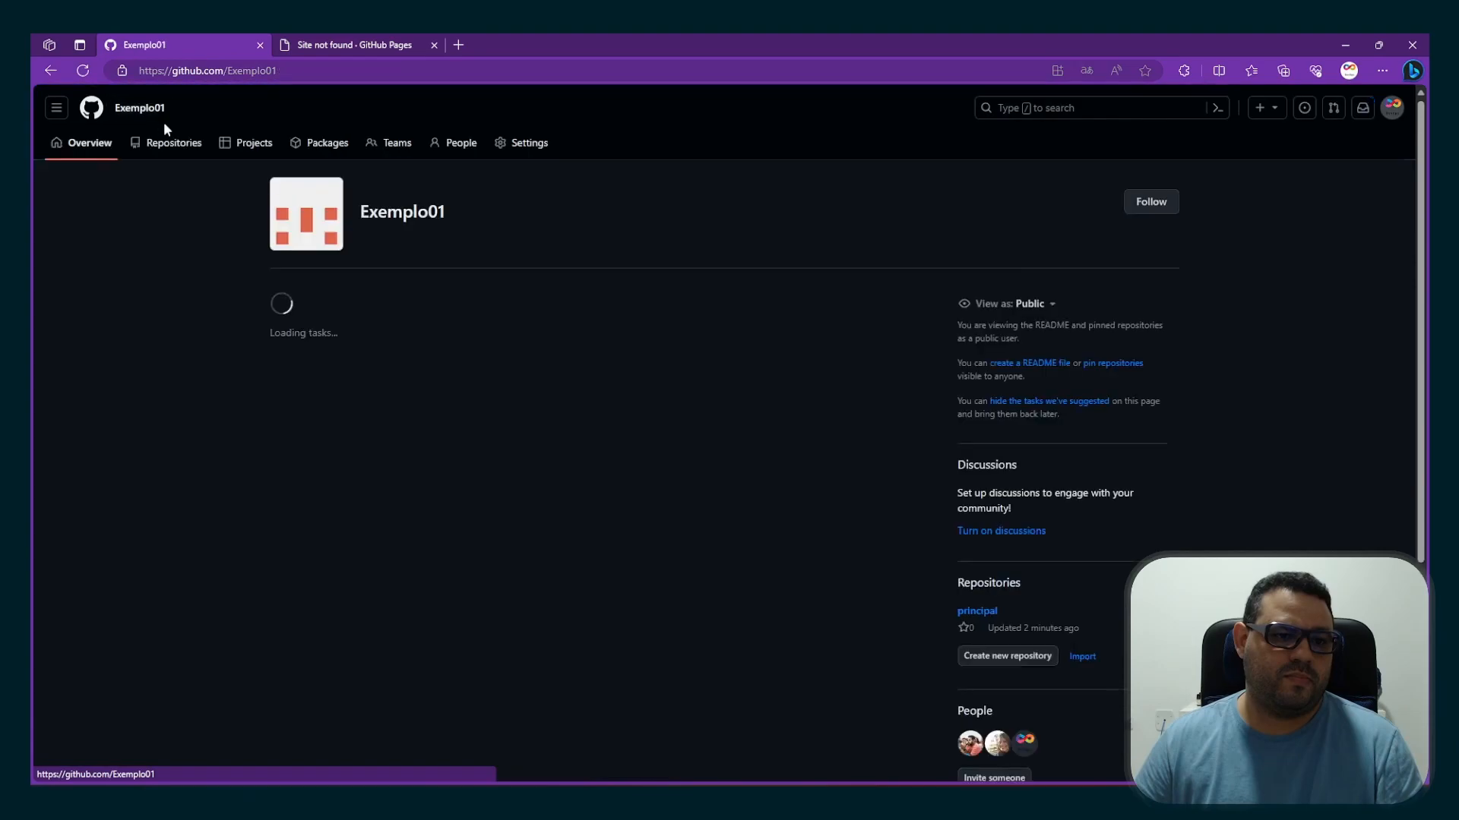
pyautogui.click(414, 47)
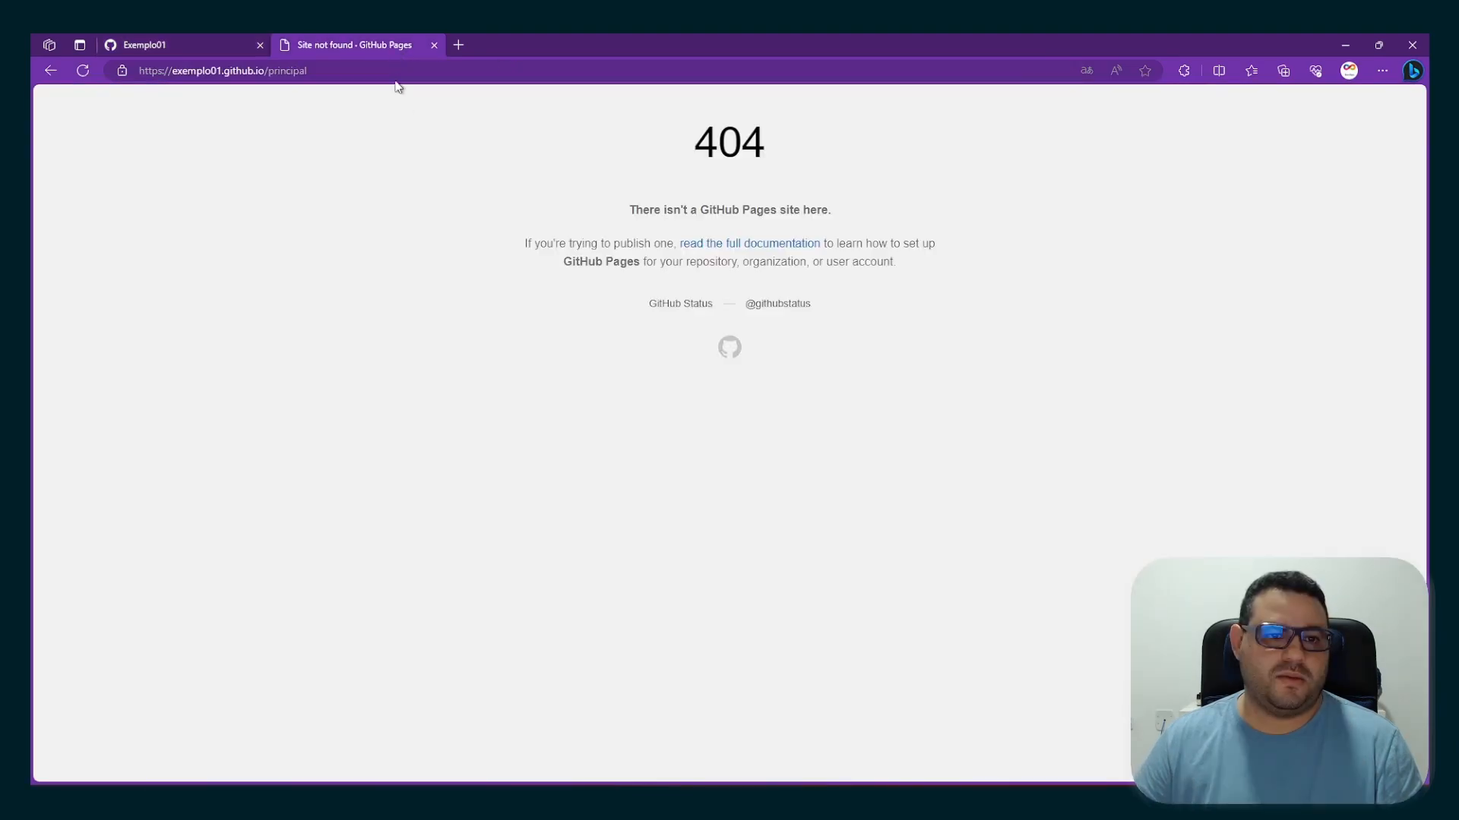
pyautogui.click(288, 72)
pyautogui.click(83, 71)
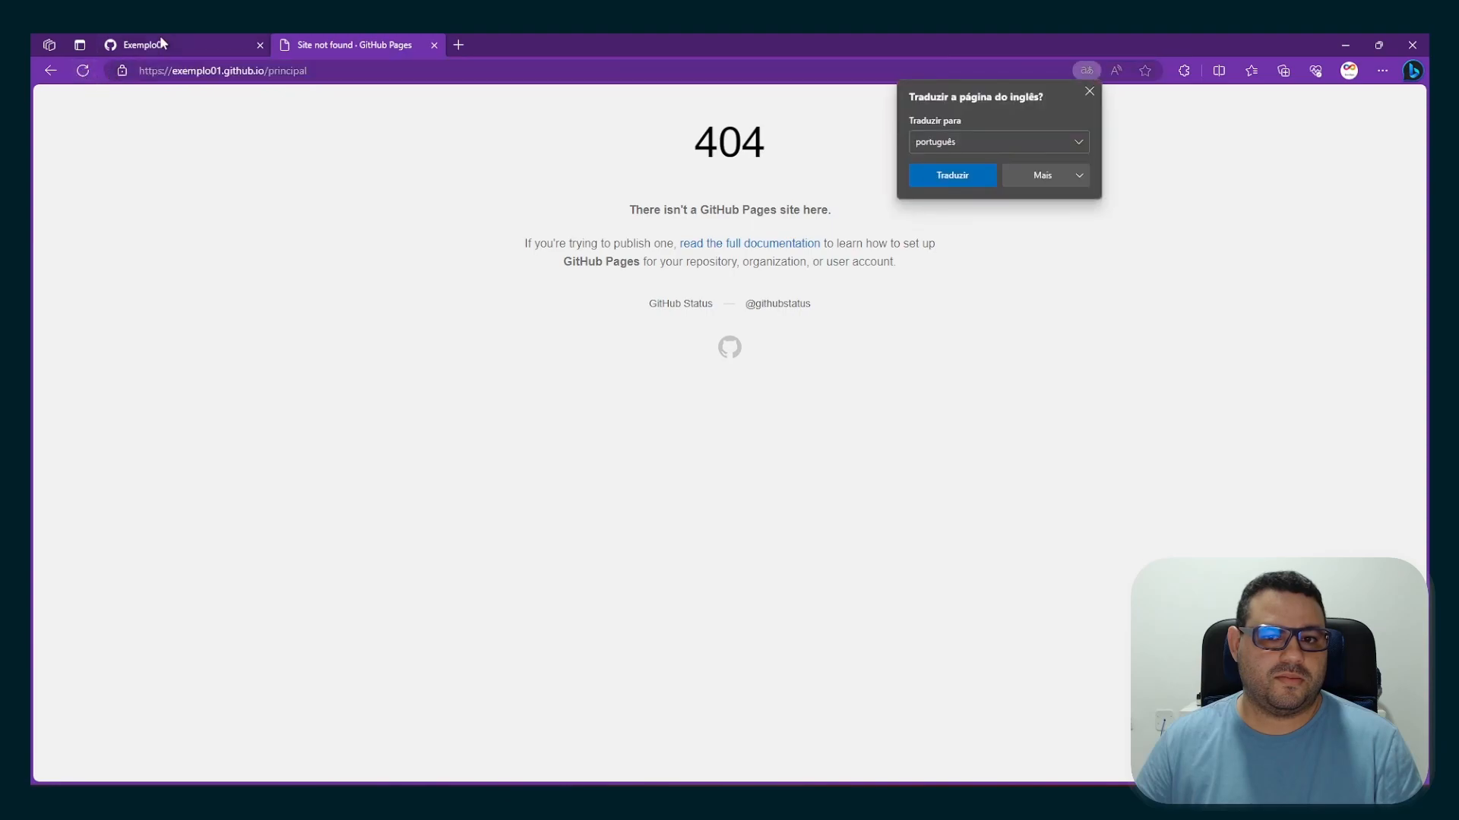
# Return to the principal repository and open the details of the latest commit's "pages build and deployment / deploy" check
pyautogui.click(152, 47)
pyautogui.click(192, 152)
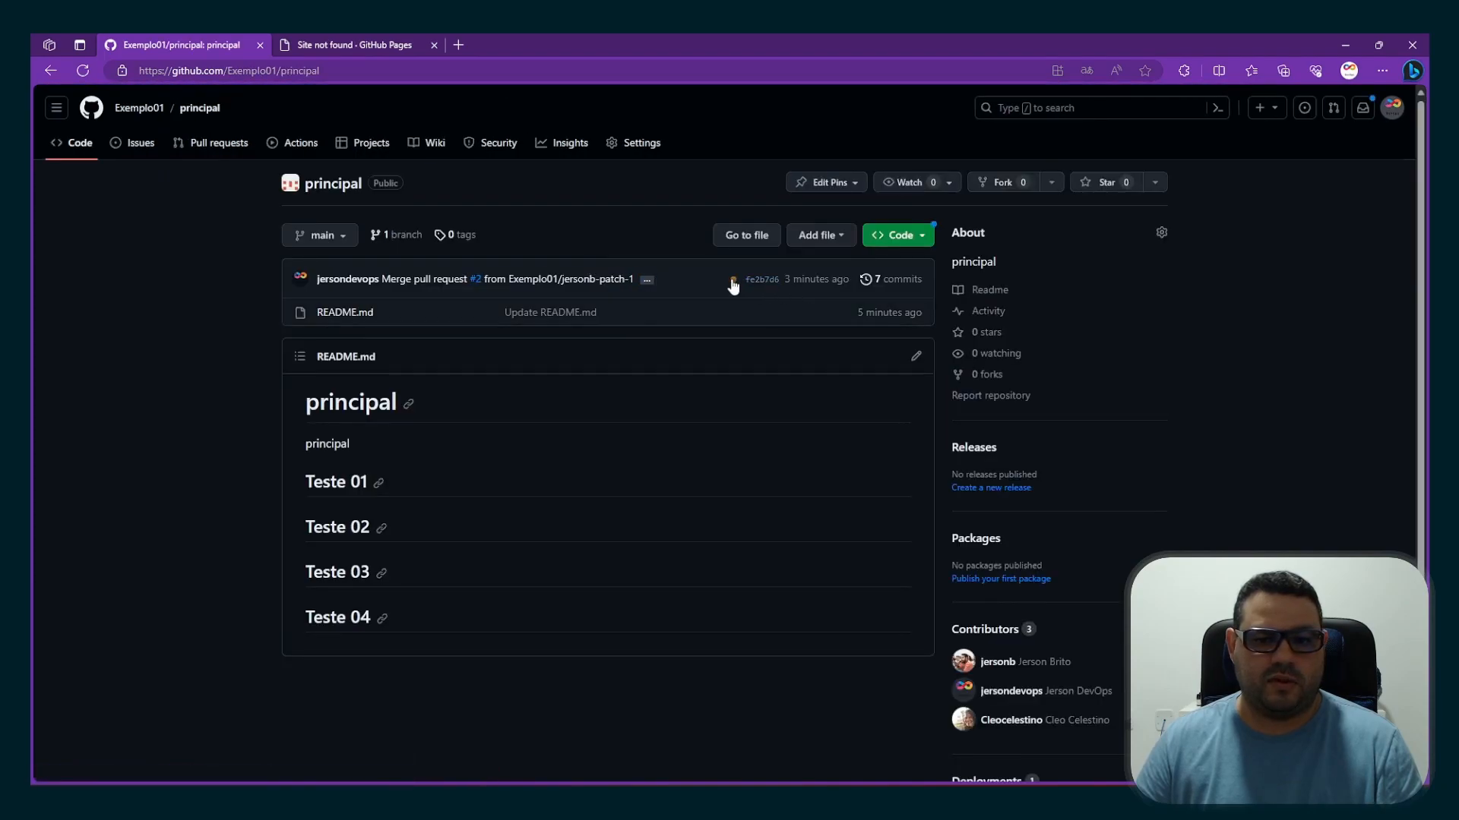
pyautogui.click(733, 280)
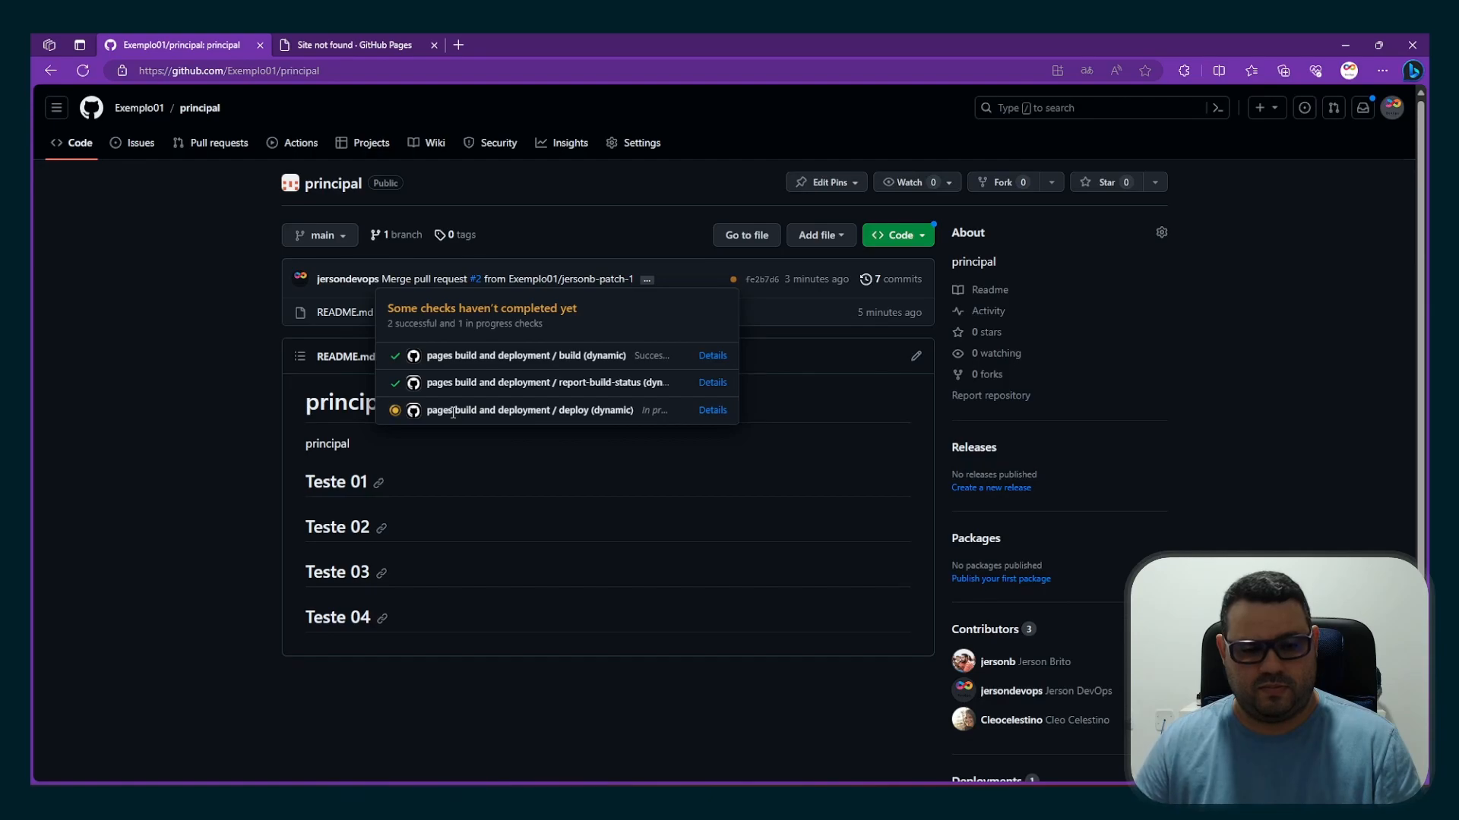
pyautogui.click(707, 412)
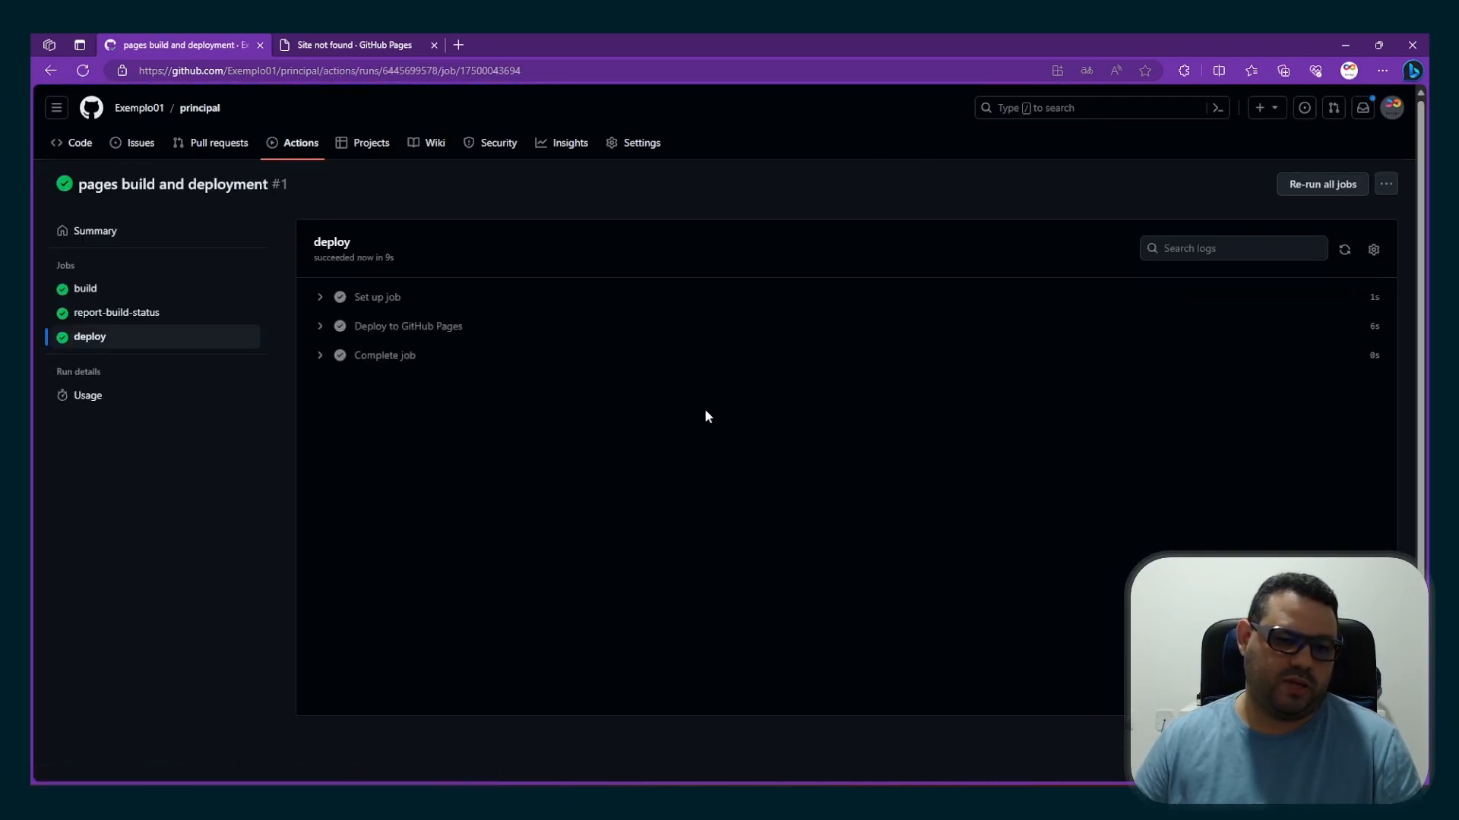
# Reload the published exemplo01.github.io/principal site and dismiss the translation offer to view the page
pyautogui.click(354, 45)
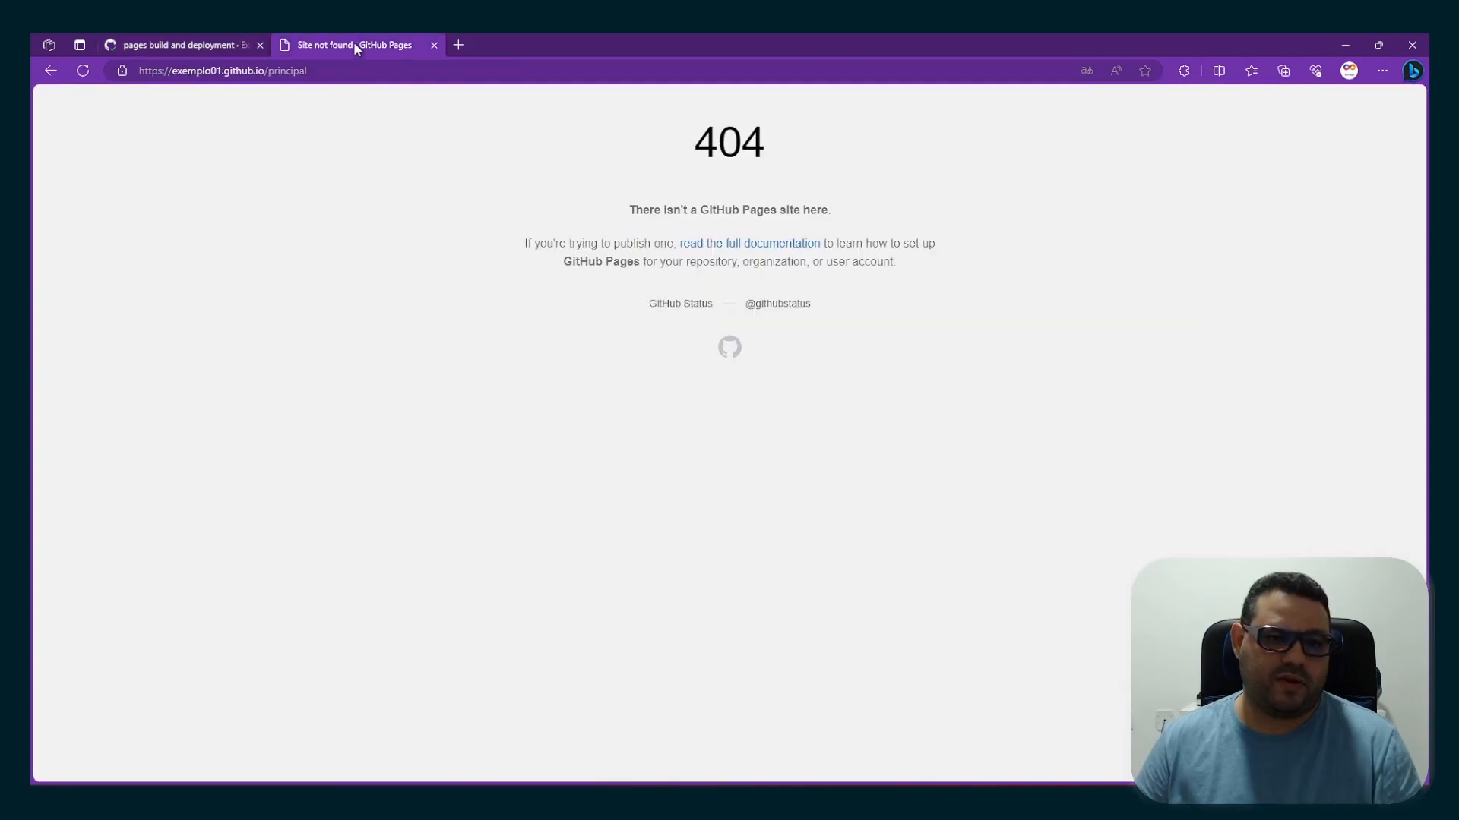
pyautogui.click(83, 71)
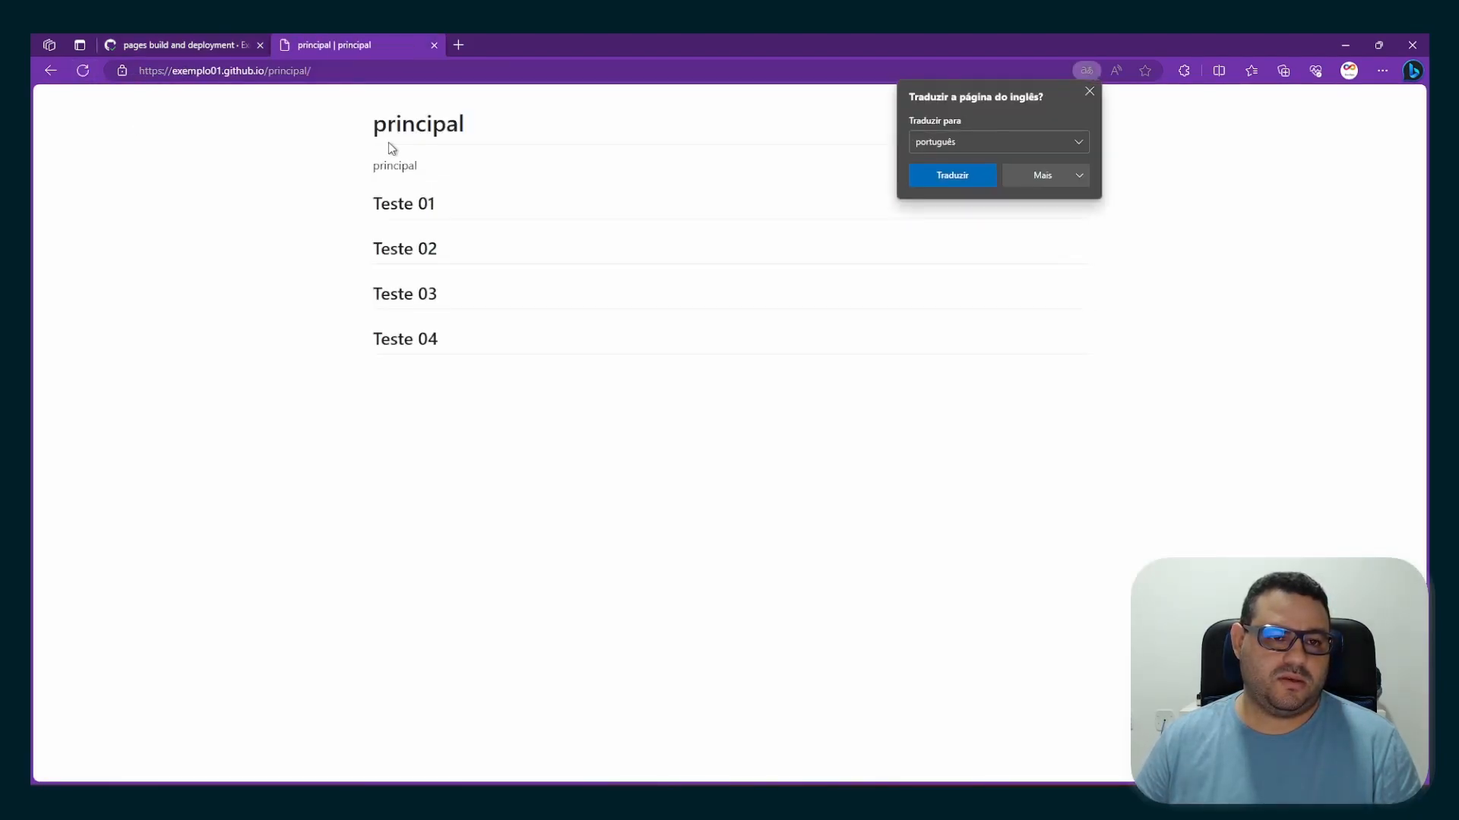
pyautogui.click(1089, 93)
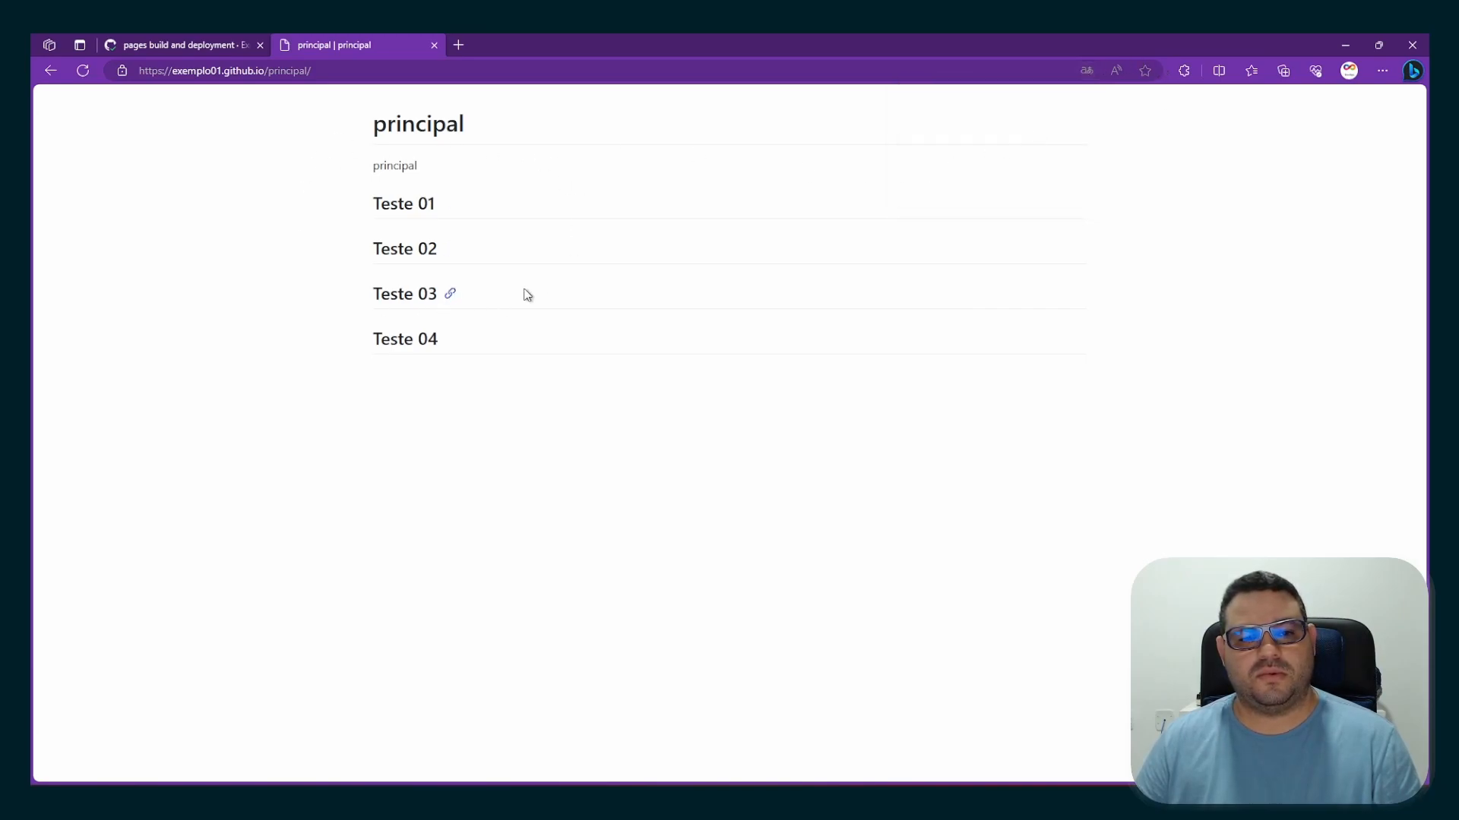